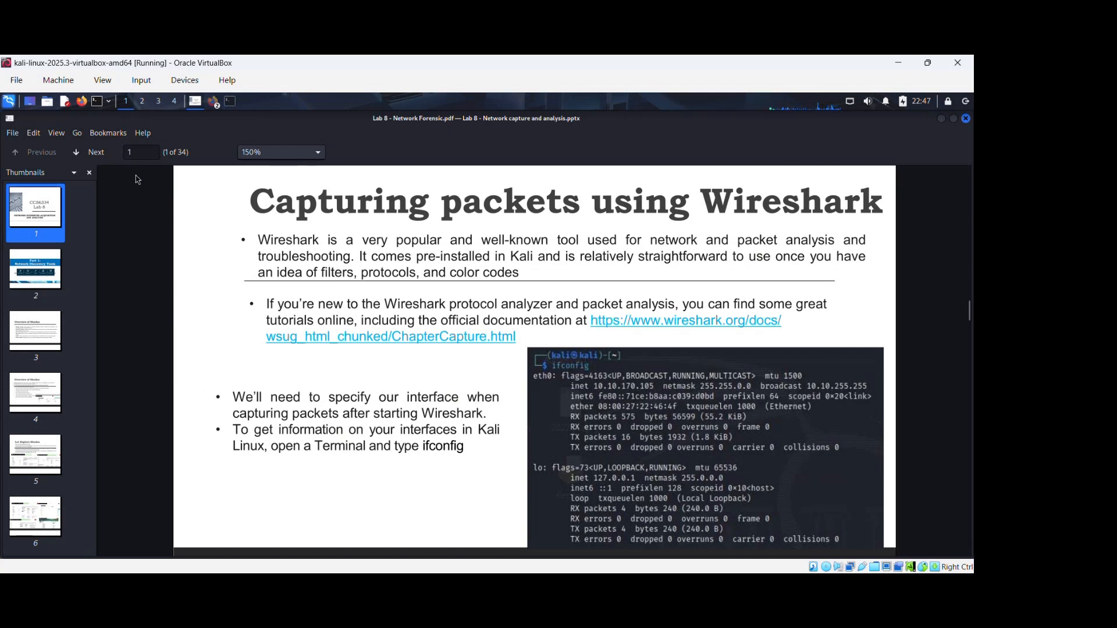
# Switch to the terminal and run ifconfig to list the network interfaces.
pyautogui.scroll(1, 192, 233)
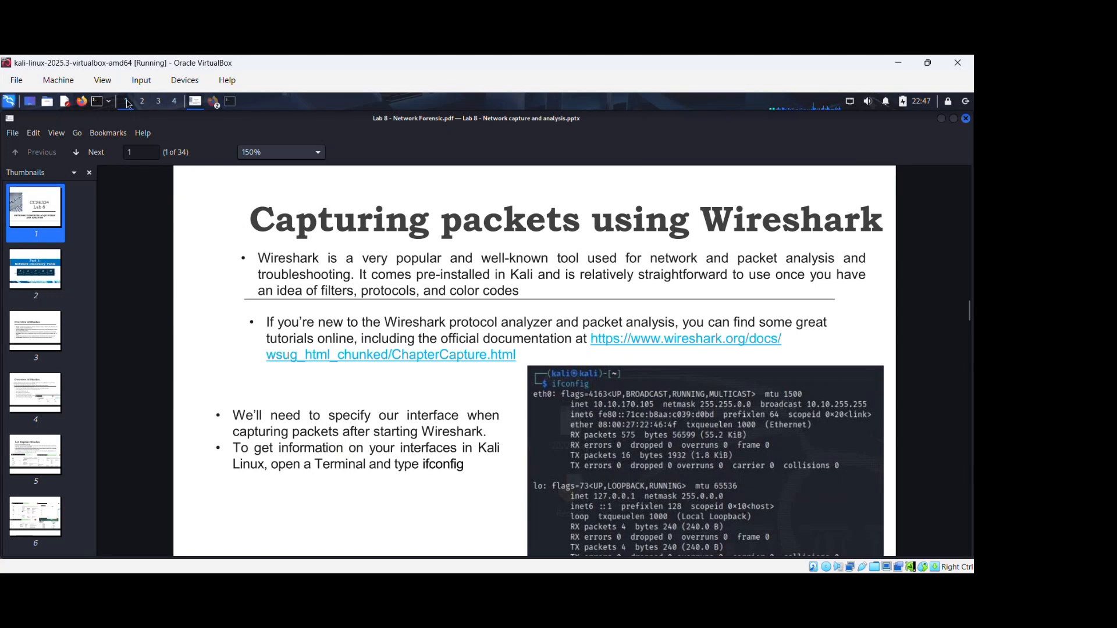
pyautogui.click(229, 106)
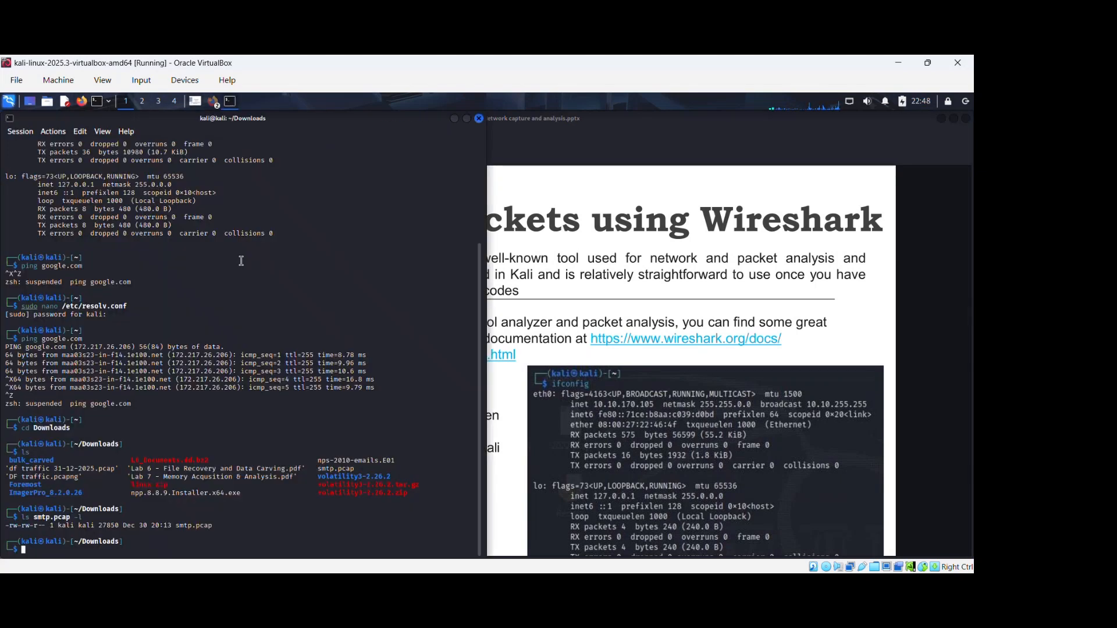
pyautogui.press('Up')
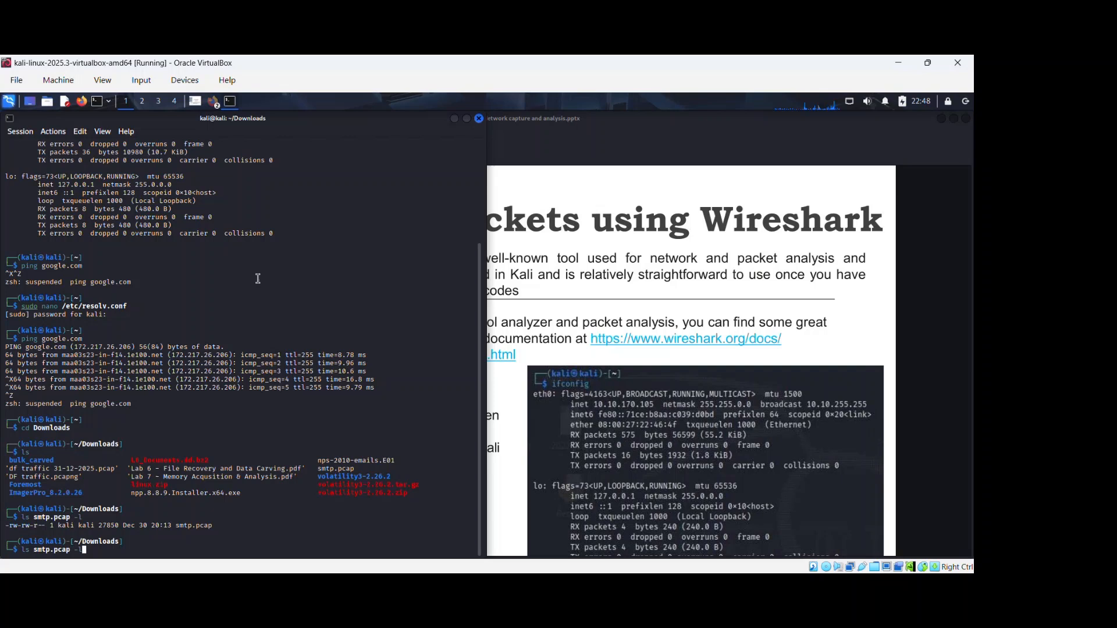
pyautogui.press('Up')
pyautogui.press('Up')
pyautogui.press('Up')
pyautogui.press('Up')
pyautogui.press('Up')
pyautogui.press('Up')
pyautogui.press('Return')
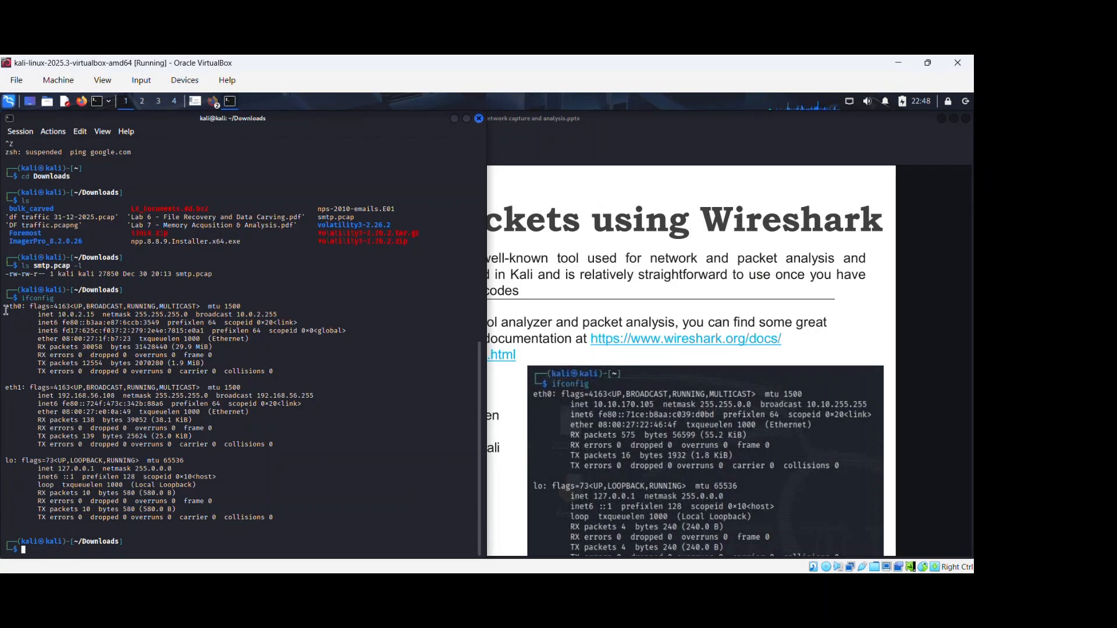
# Examine the ifconfig output, highlighting the eth0 and eth1 interface blocks.
pyautogui.moveTo(5, 310); pyautogui.dragTo(293, 517)
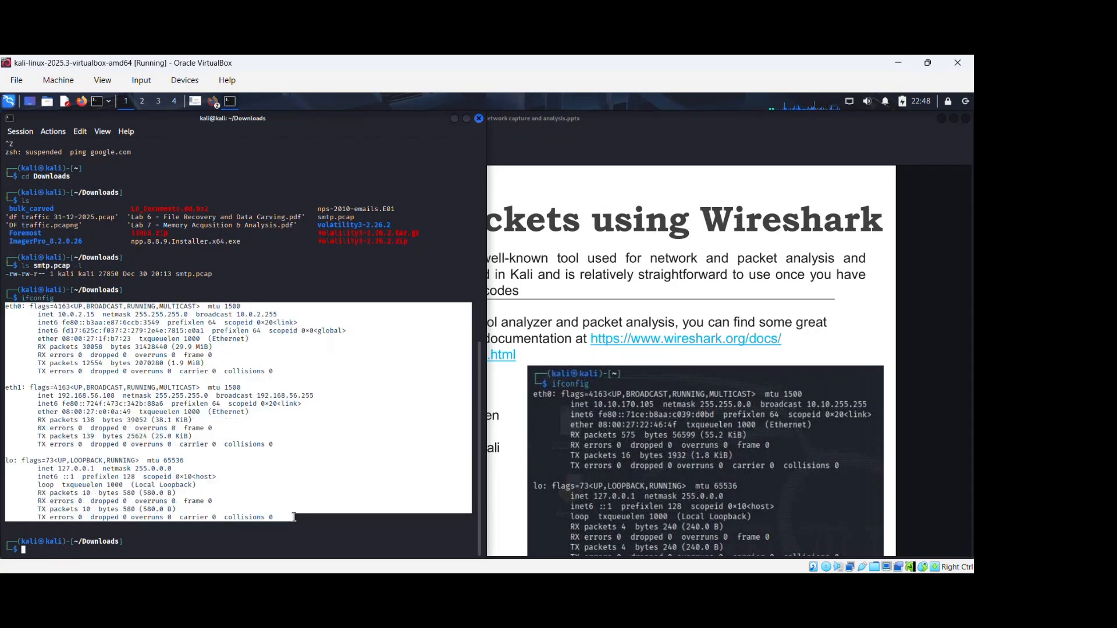
pyautogui.click(24, 335)
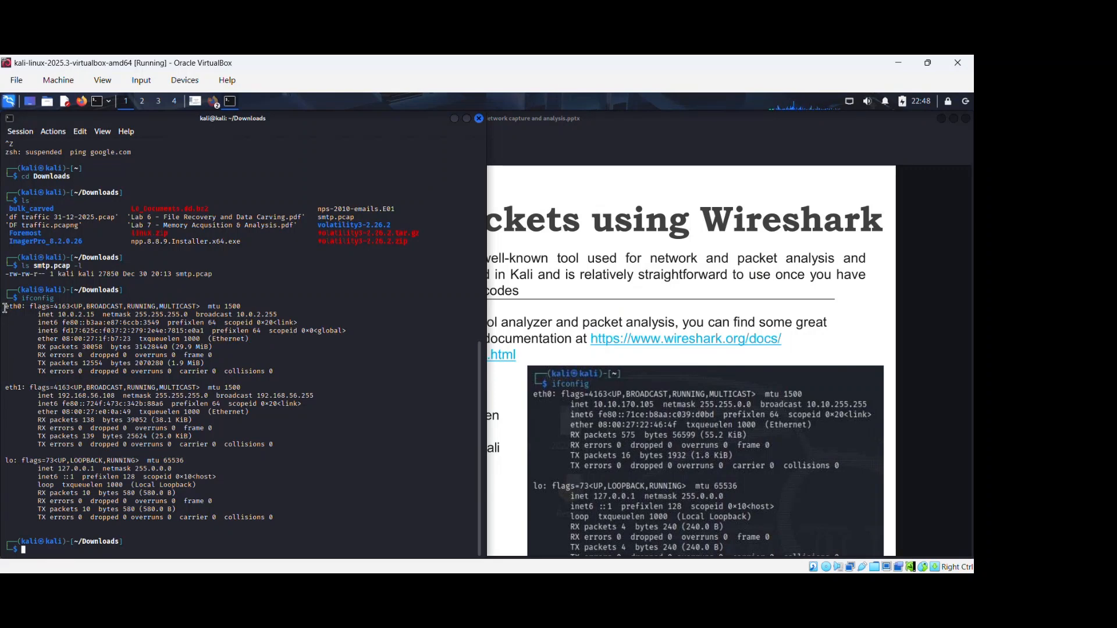
pyautogui.moveTo(4, 307); pyautogui.dragTo(291, 371)
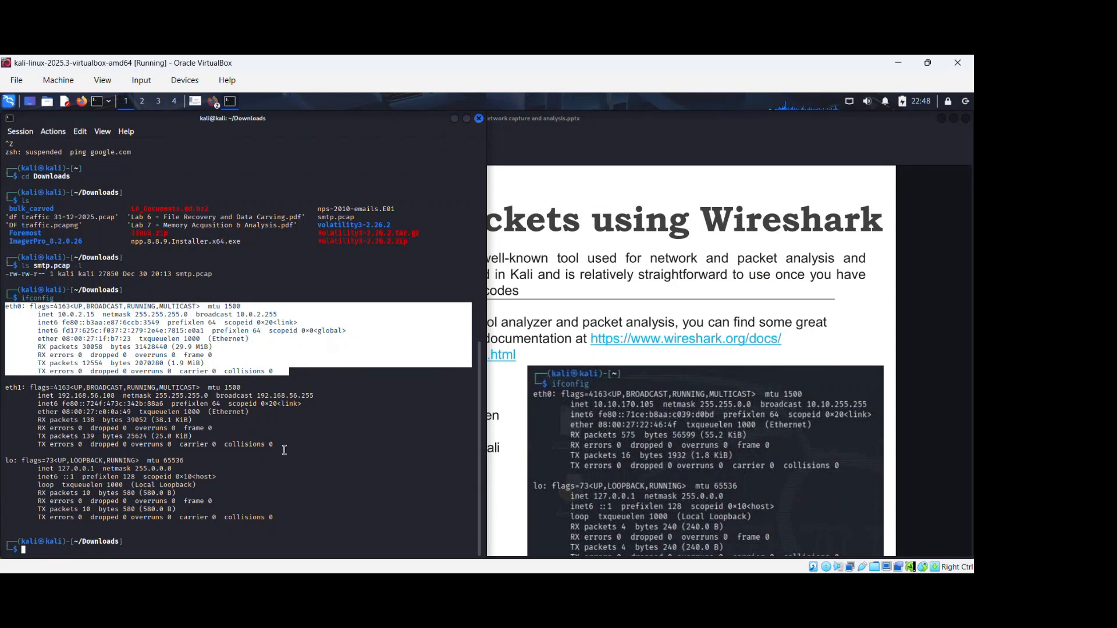
pyautogui.moveTo(284, 451); pyautogui.dragTo(20, 387)
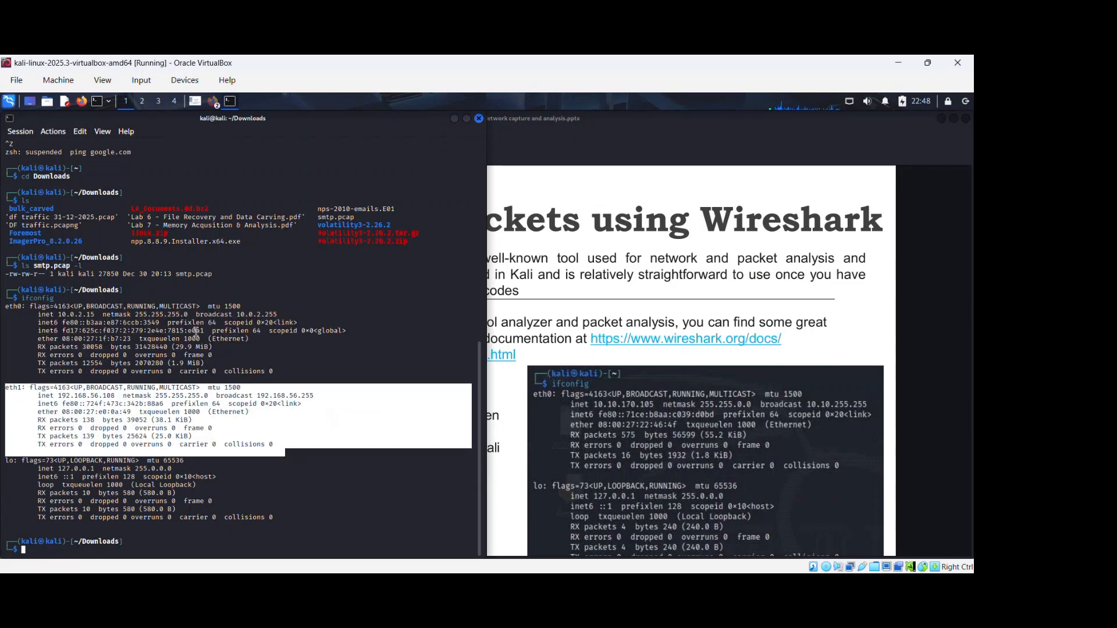
pyautogui.click(198, 331)
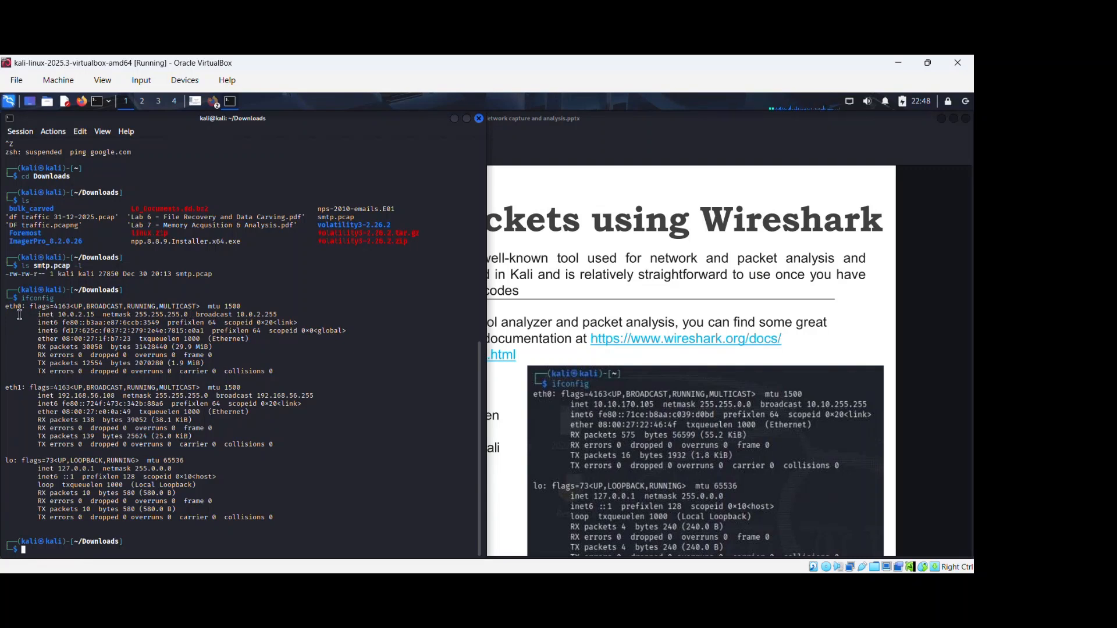
pyautogui.moveTo(9, 309); pyautogui.dragTo(239, 308)
# Return to the lab PDF and go to page 14 on starting Wireshark and selecting a capture interface.
pyautogui.click(584, 265)
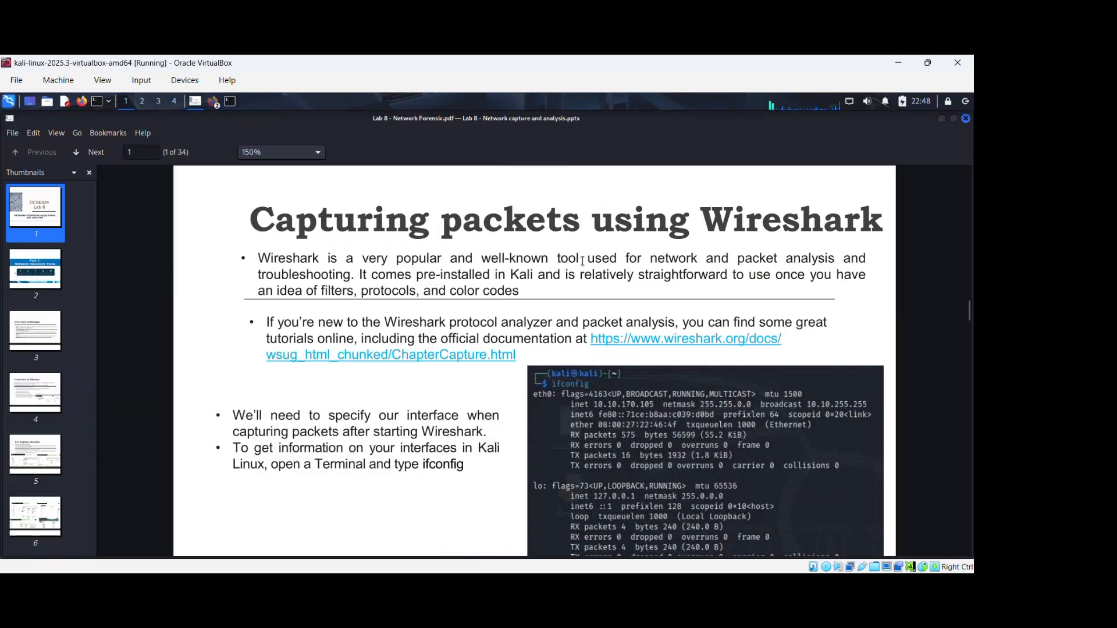
pyautogui.scroll(-1, 584, 265)
pyautogui.scroll(-6, 584, 265)
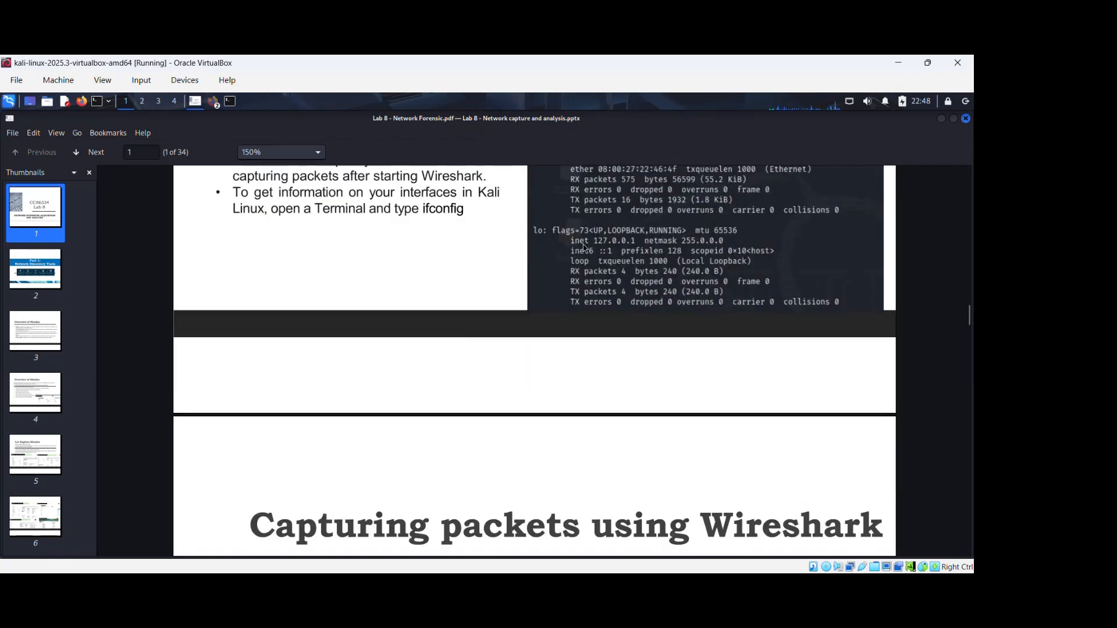
pyautogui.scroll(-4, 582, 245)
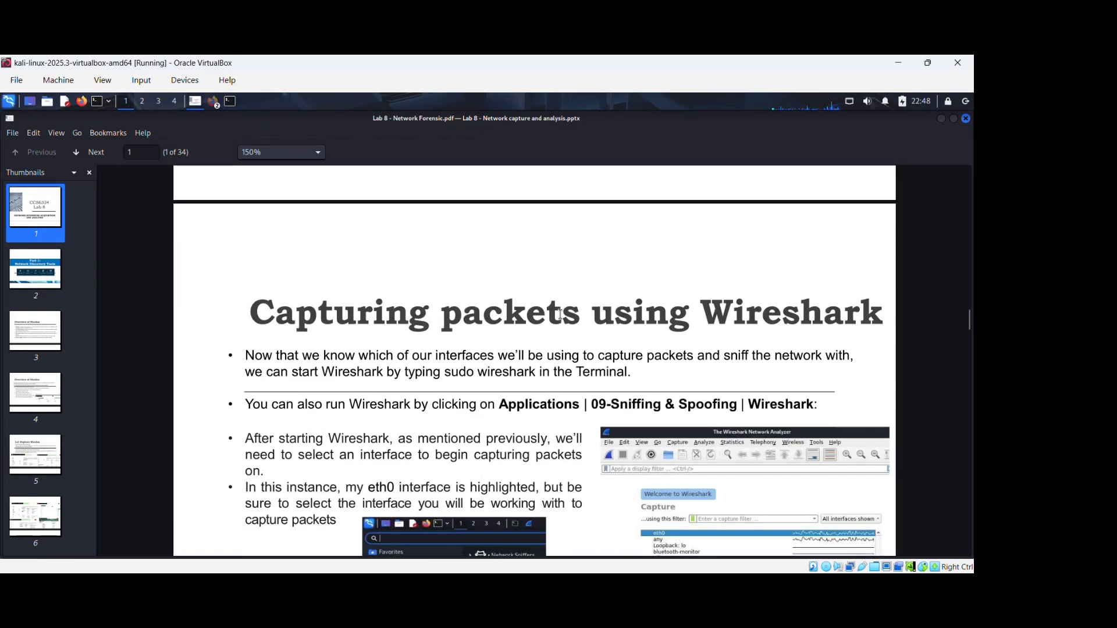
pyautogui.press('Right')
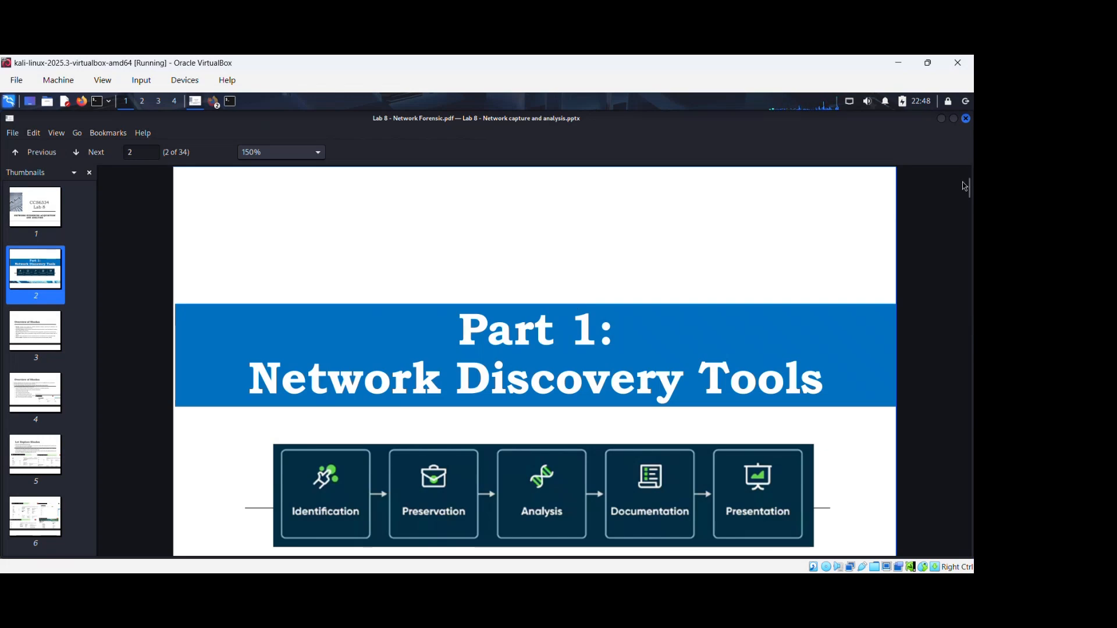
pyautogui.click(964, 277)
pyautogui.moveTo(963, 273); pyautogui.dragTo(965, 326)
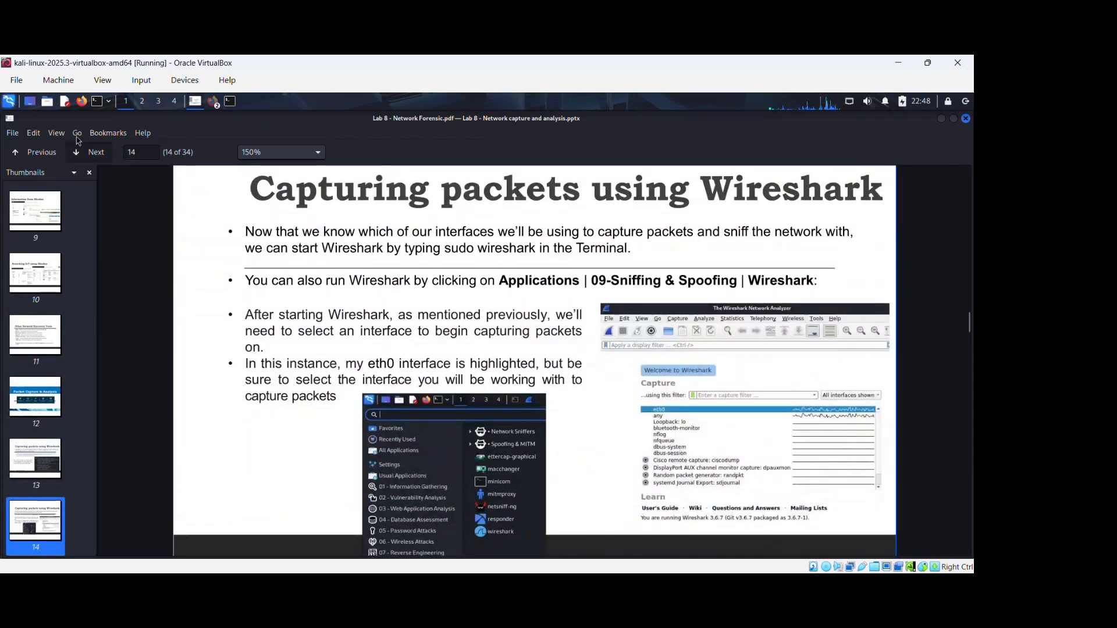
# Find Wireshark by searching the installed applications for "wire", launch it and select the eth0 interface.
pyautogui.click(9, 102)
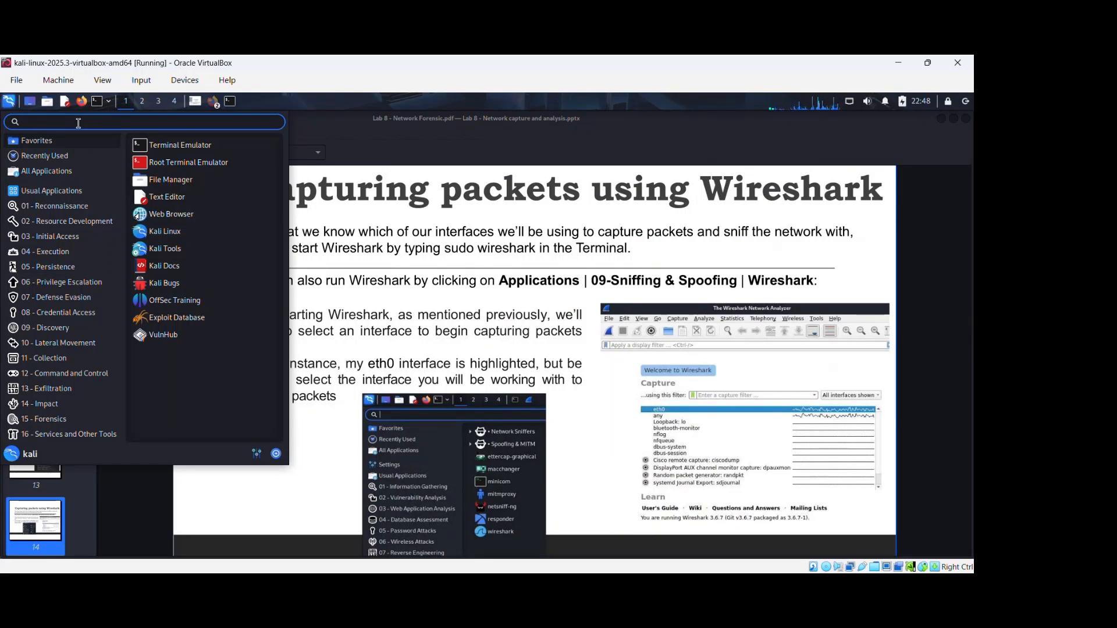
pyautogui.click(62, 175)
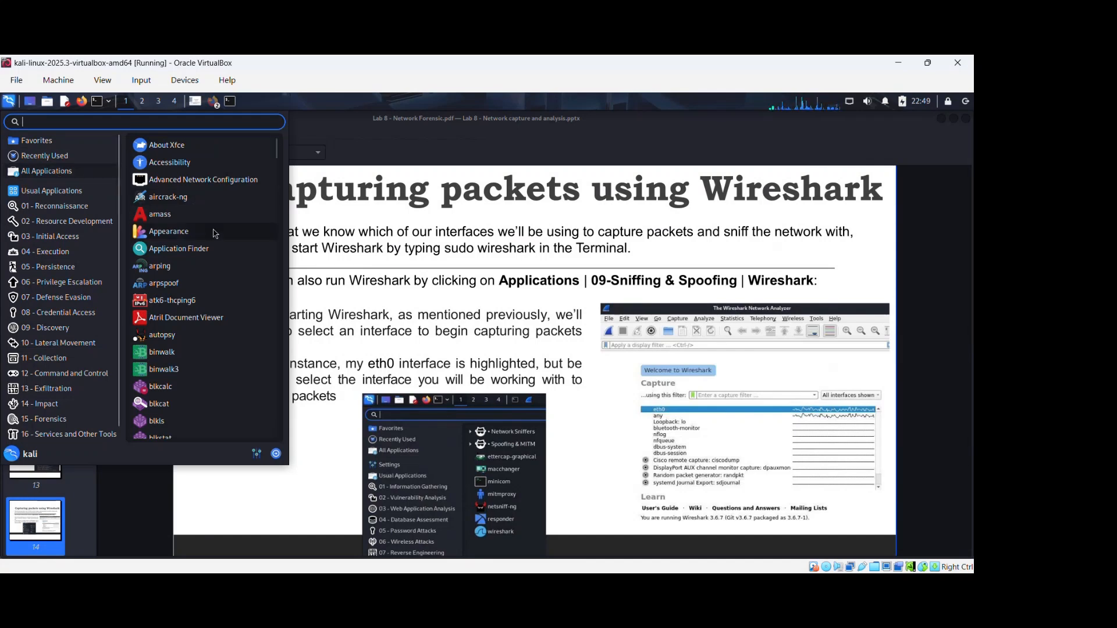
pyautogui.scroll(-3, 214, 231)
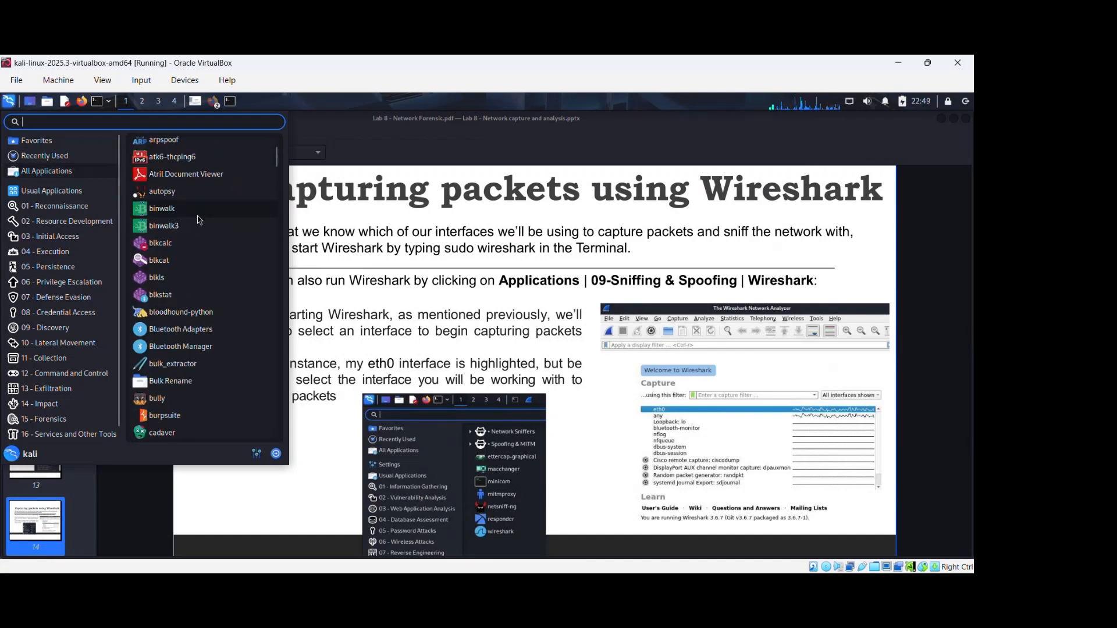
pyautogui.click(87, 206)
pyautogui.write('wire')
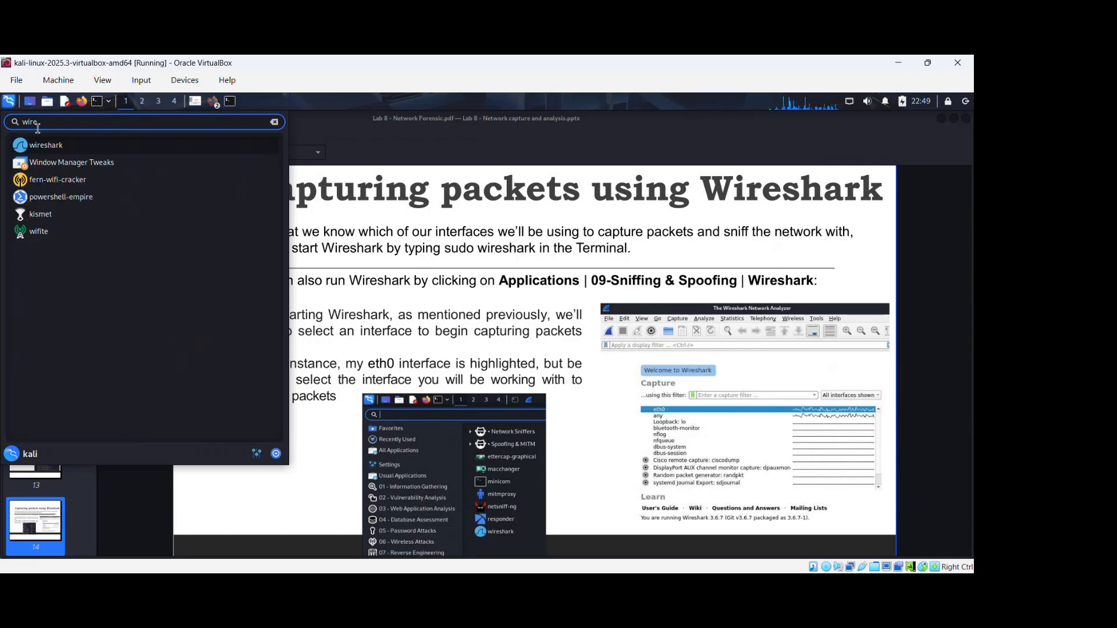
pyautogui.click(54, 152)
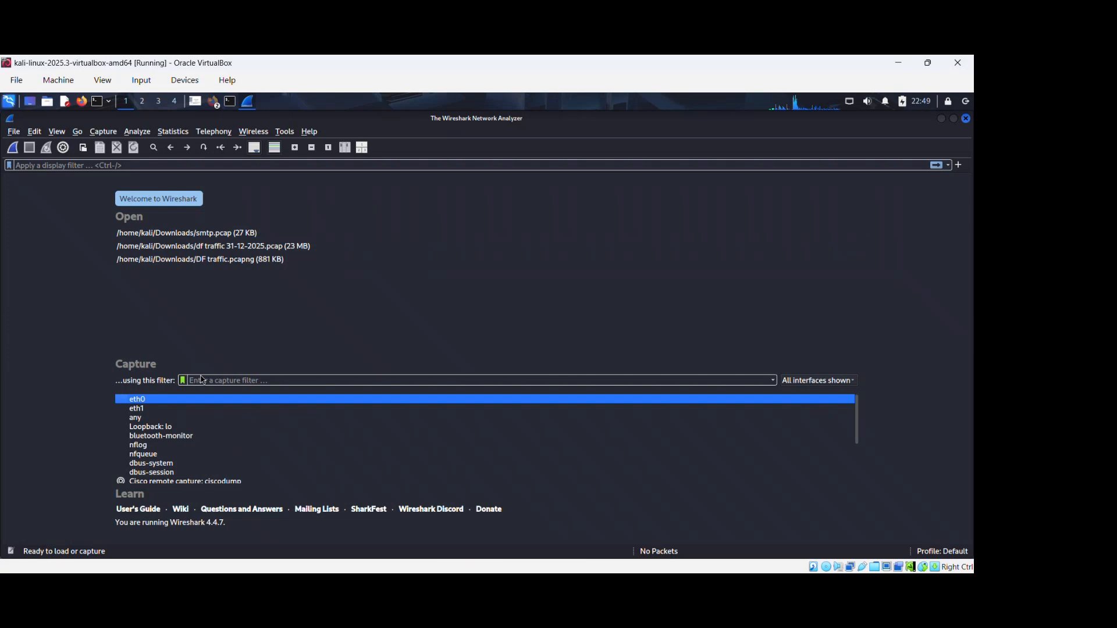
pyautogui.doubleClick(142, 399)
# Minimize Wireshark, look through the lab slides following page 14, and minimize the PDF window.
pyautogui.click(249, 103)
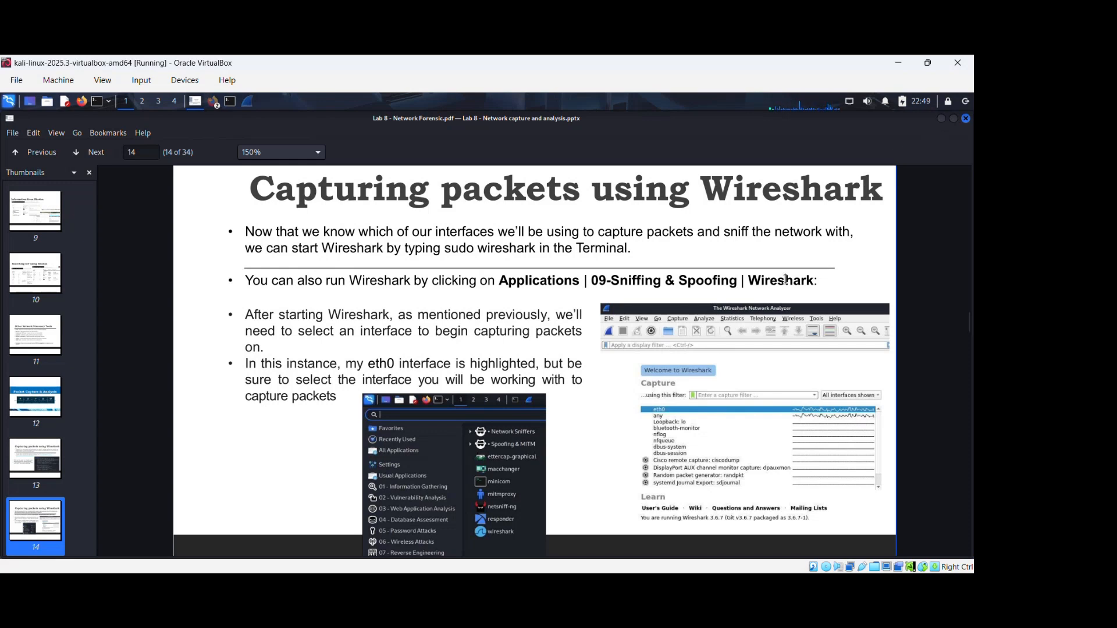
pyautogui.scroll(-1, 715, 323)
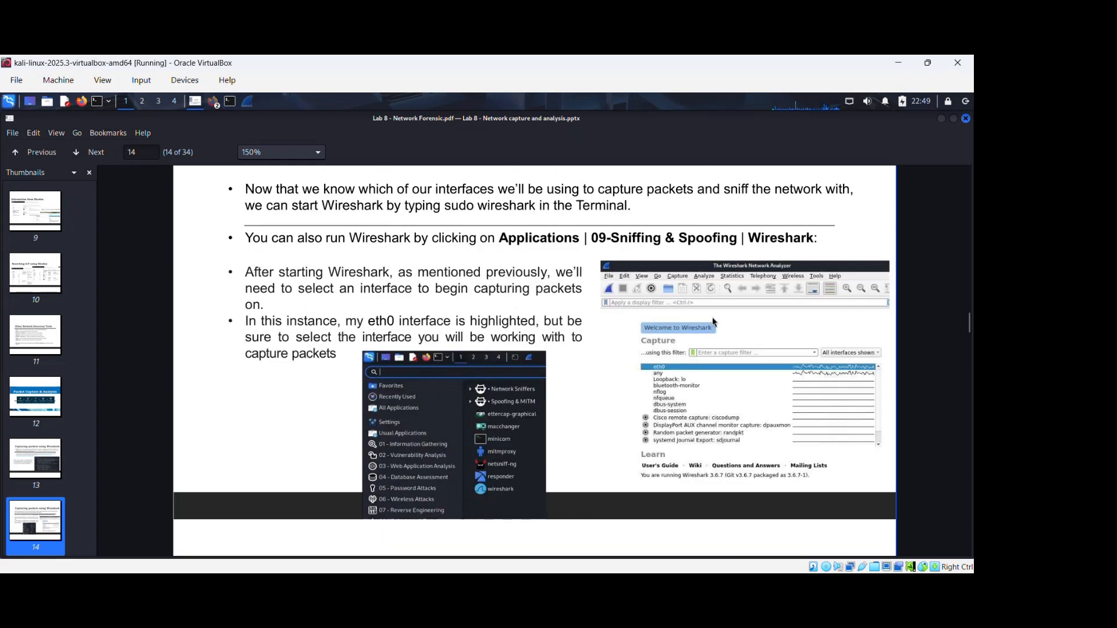
pyautogui.scroll(-4, 713, 323)
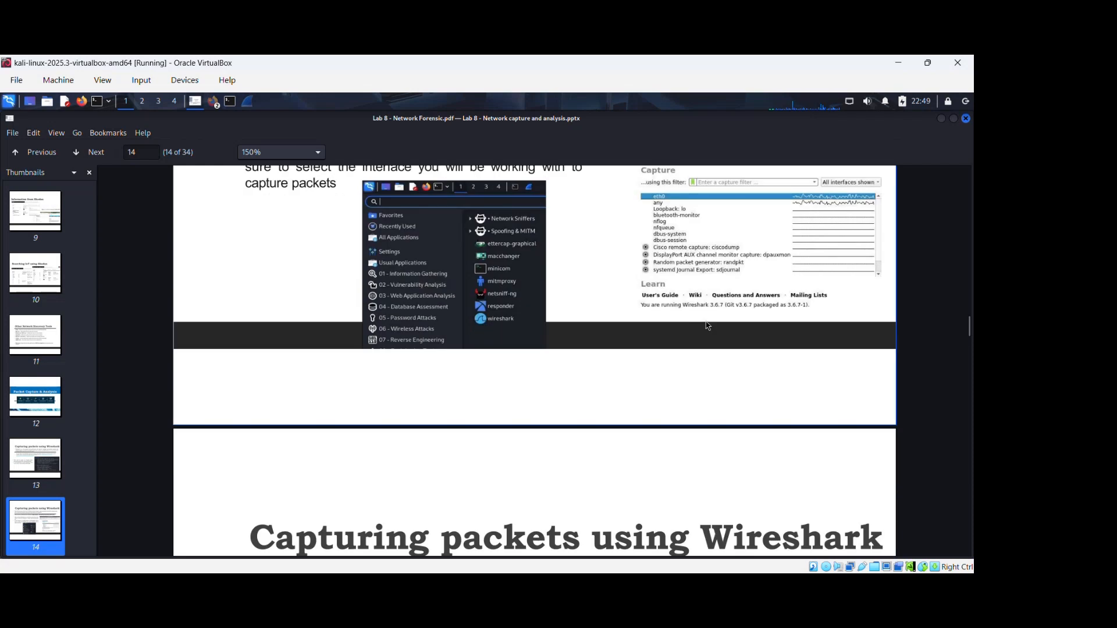
pyautogui.scroll(-6, 708, 326)
pyautogui.click(942, 120)
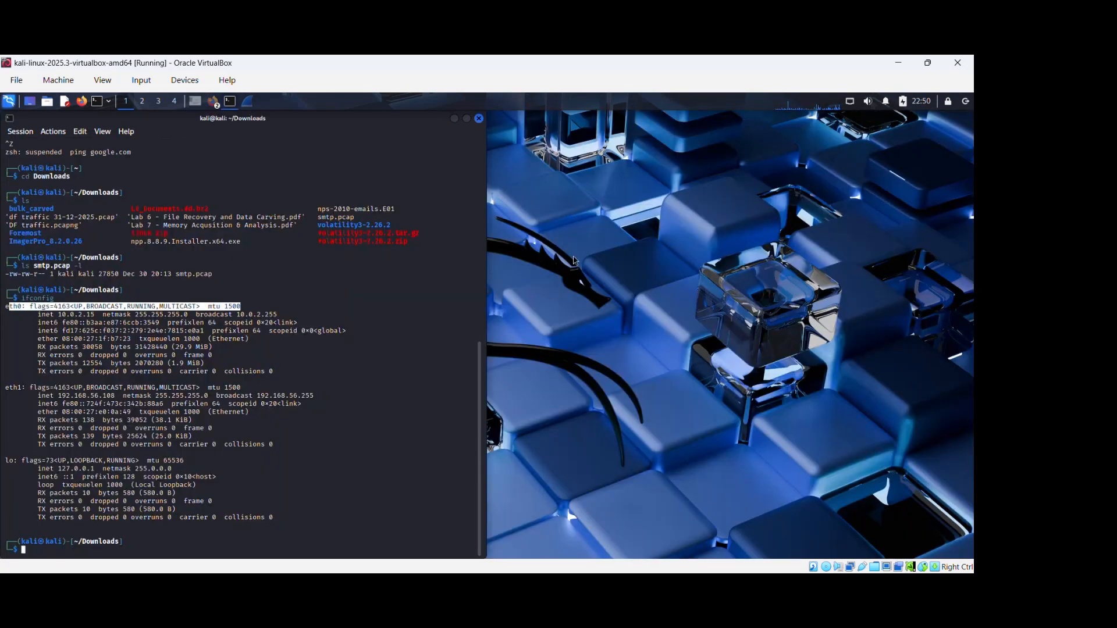
# Open Firefox, load youtube.com, and open the Exploit-DB site in a new tab.
pyautogui.click(82, 102)
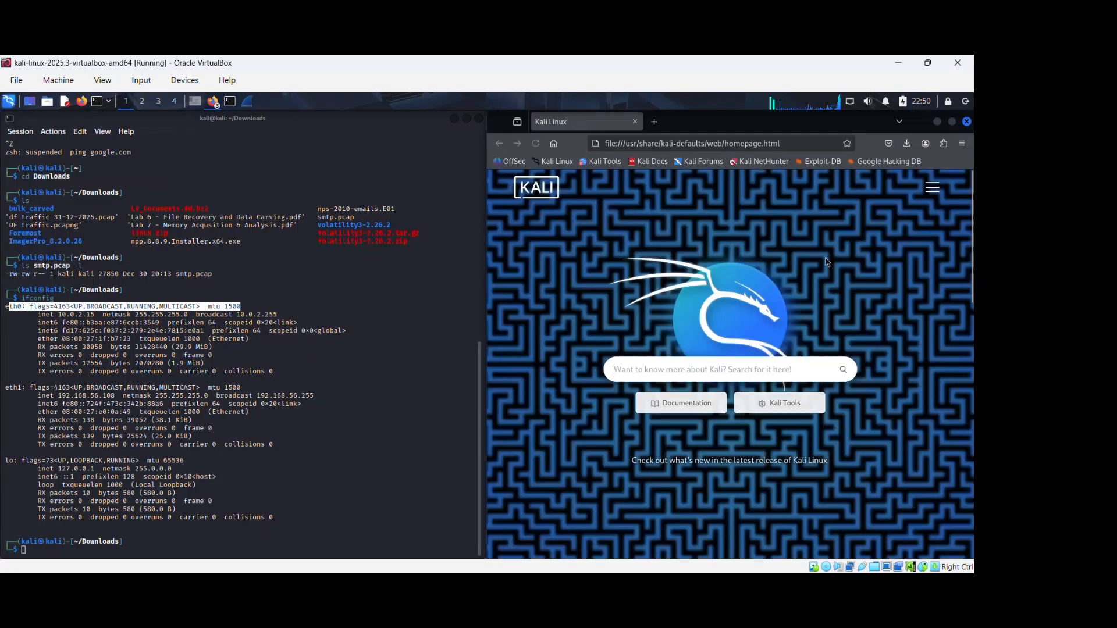
pyautogui.click(798, 138)
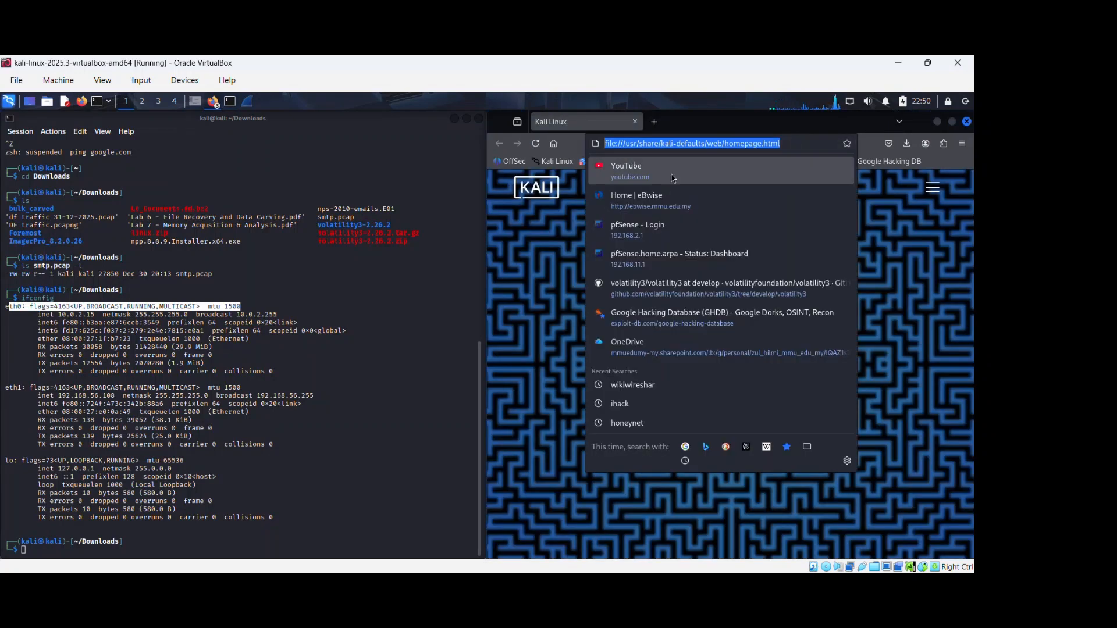
pyautogui.click(672, 176)
pyautogui.click(654, 121)
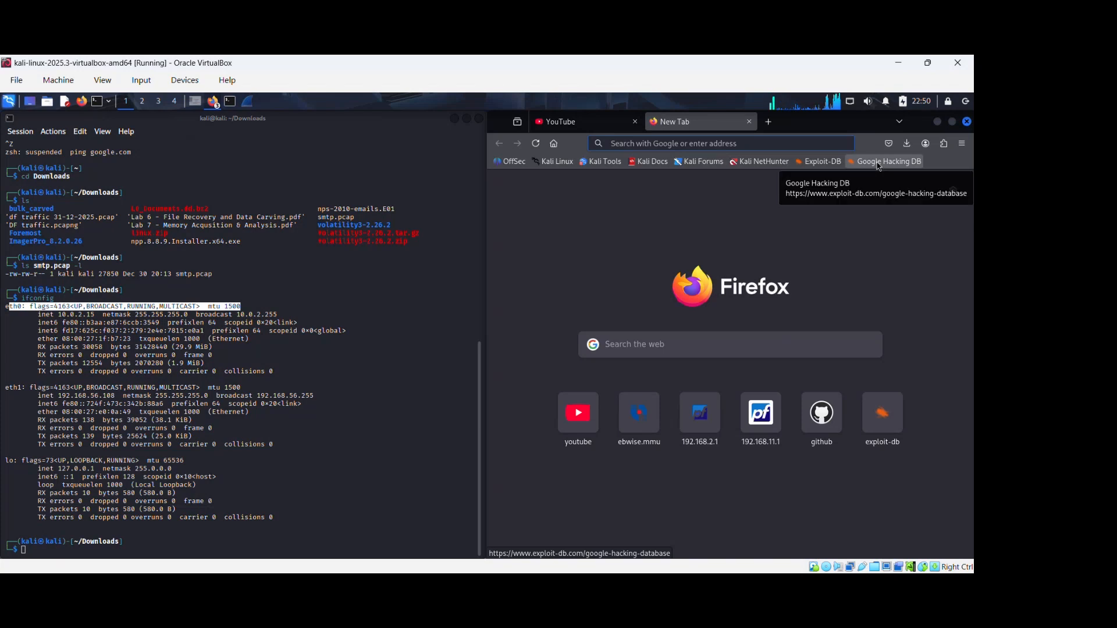
pyautogui.click(821, 164)
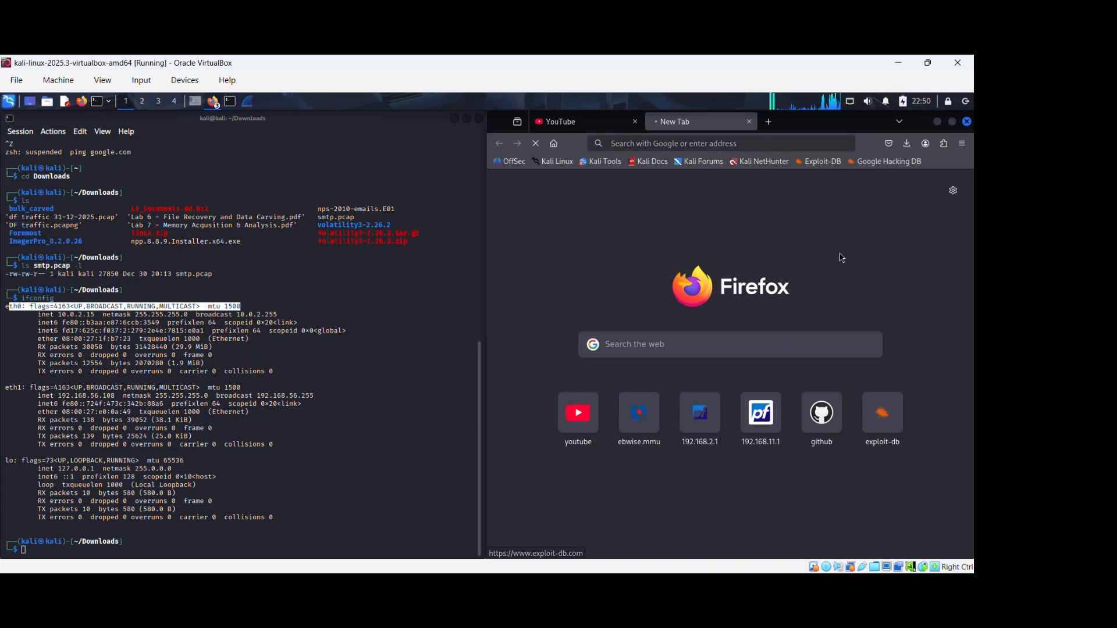
# Play the "BASS BOOSTED CAR MUSIC MIX 2023" video on YouTube and open the "WordPress Quiz Maker 6.7.0.56 - SQL Injection" entry on Exploit-DB.
pyautogui.click(631, 129)
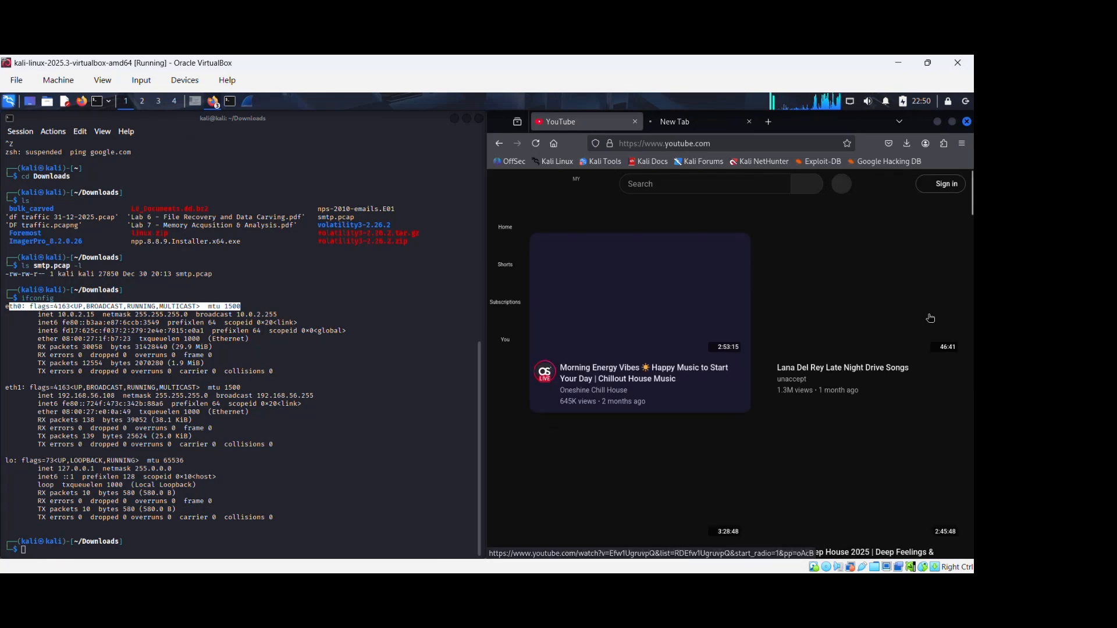
pyautogui.scroll(-2, 865, 341)
pyautogui.scroll(-8, 866, 341)
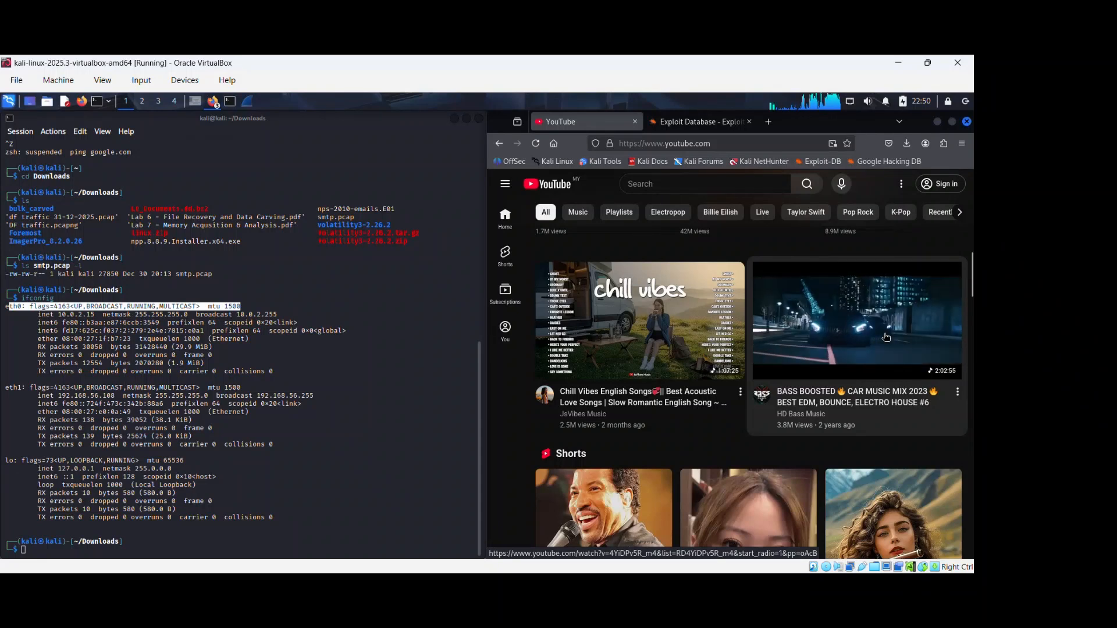
pyautogui.click(882, 337)
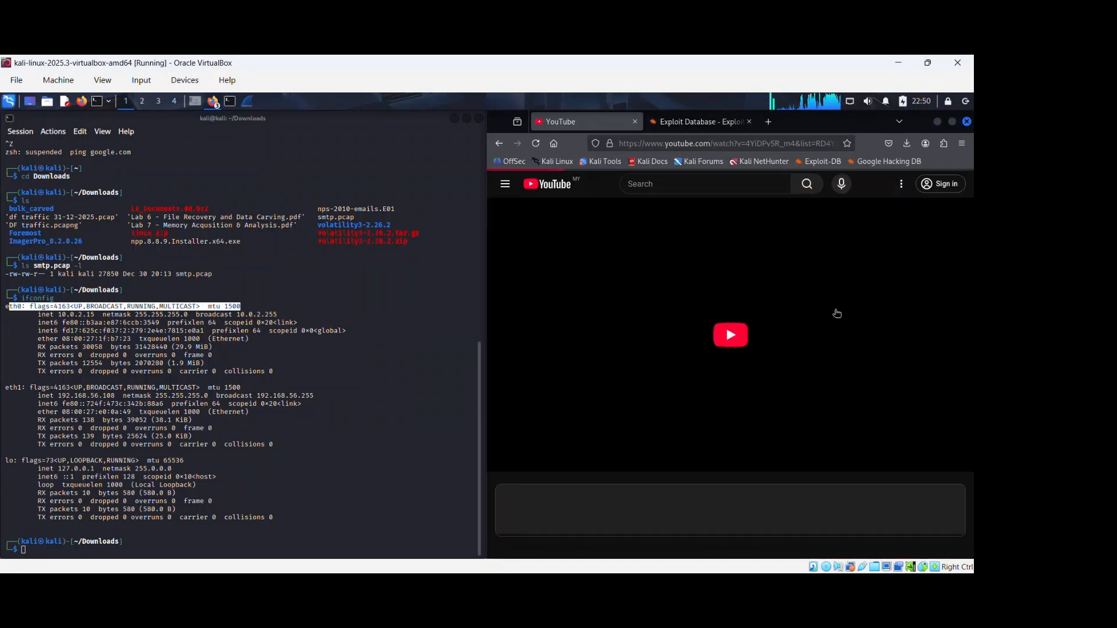
pyautogui.click(696, 130)
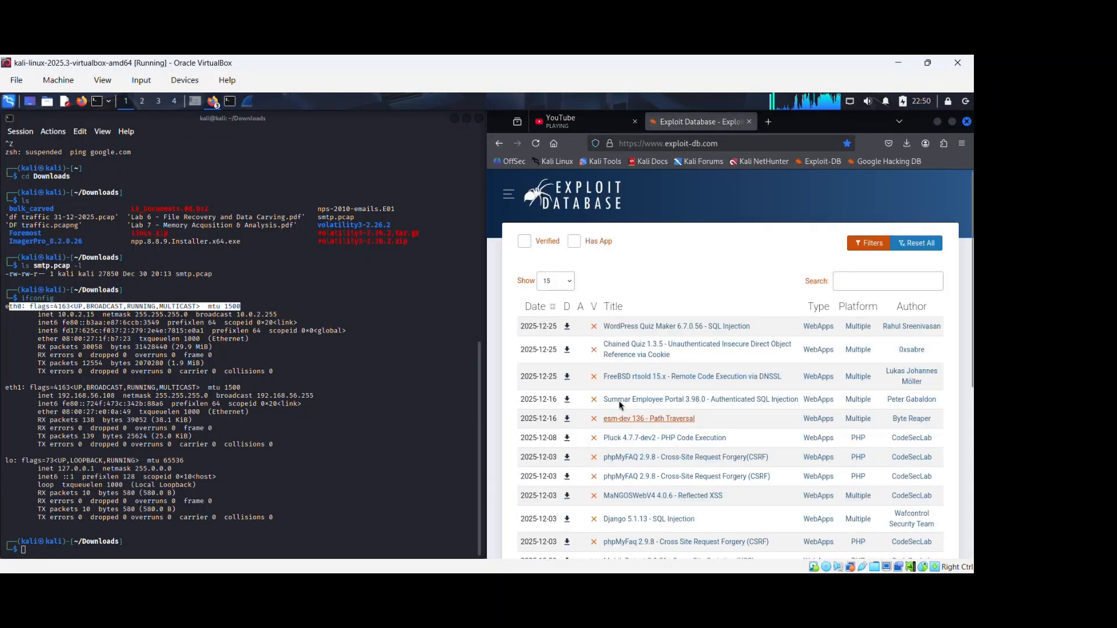
pyautogui.click(638, 329)
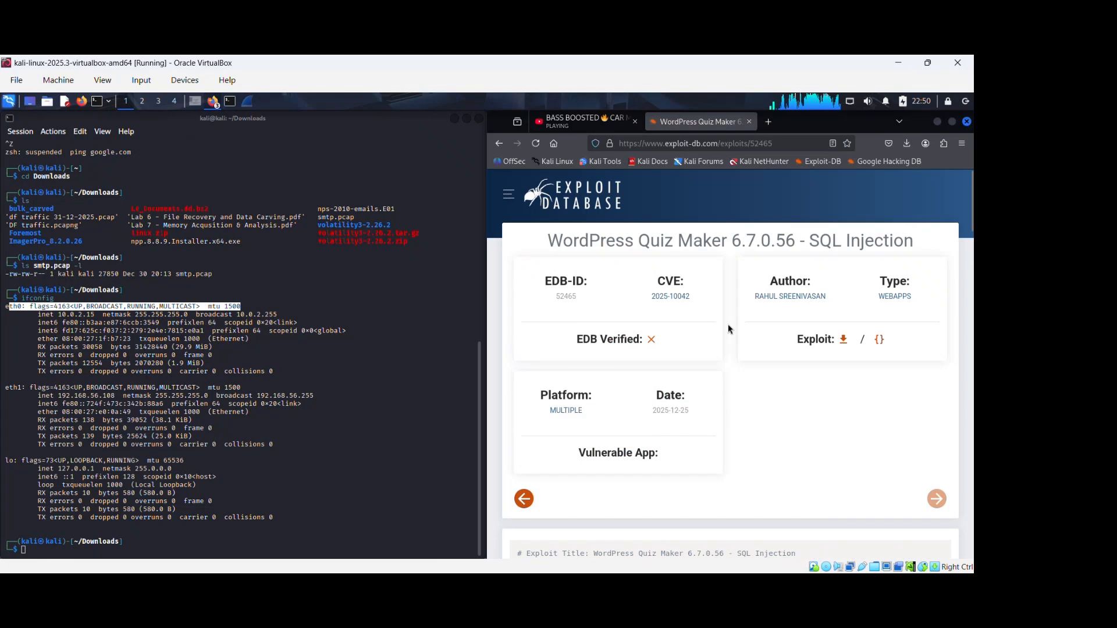
# Switch to Wireshark and start capturing packets on the eth0 interface.
pyautogui.hotkey('alt', 'Tab')
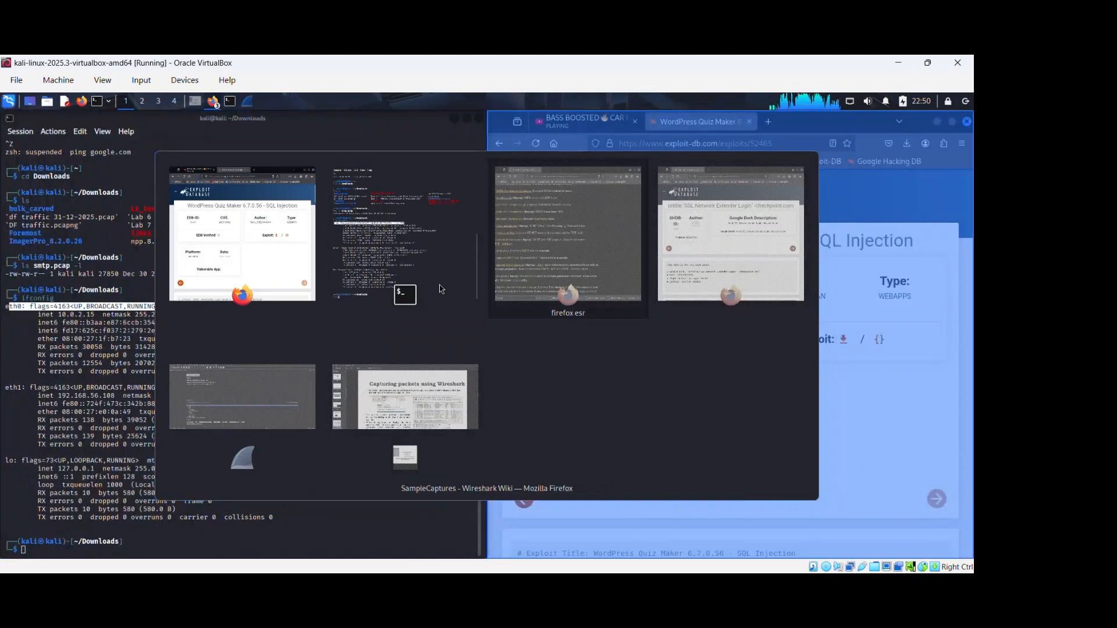
pyautogui.click(217, 390)
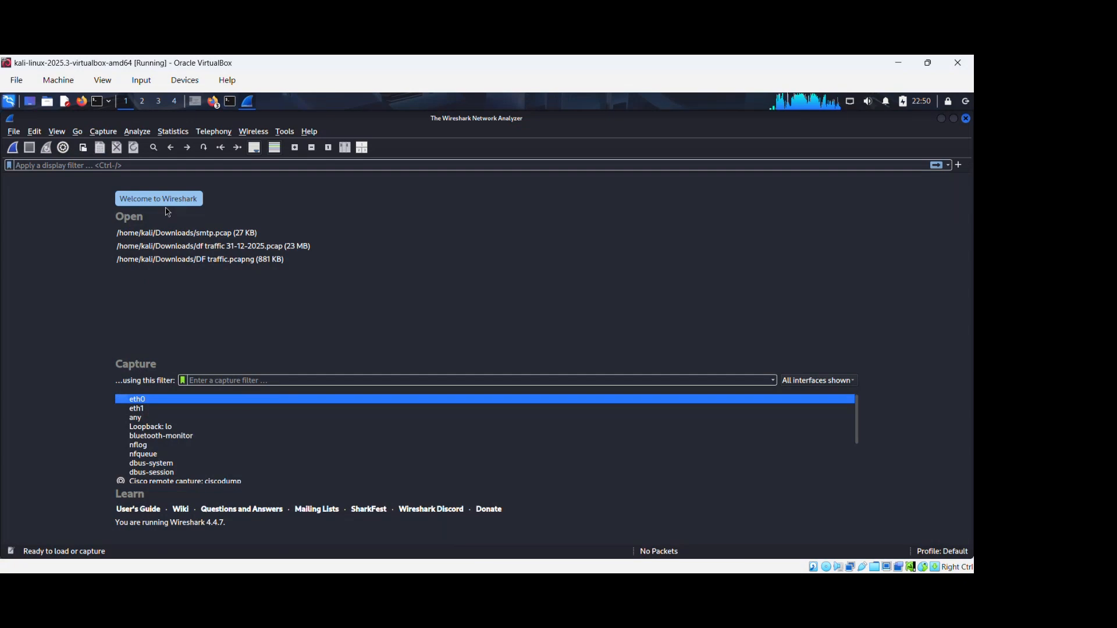
pyautogui.click(14, 149)
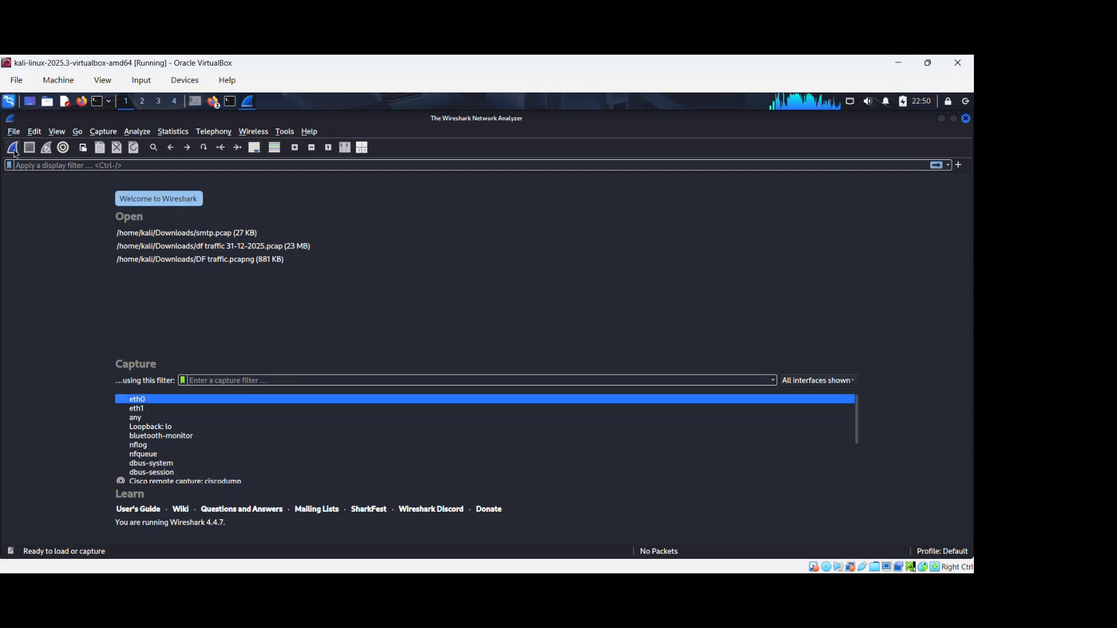
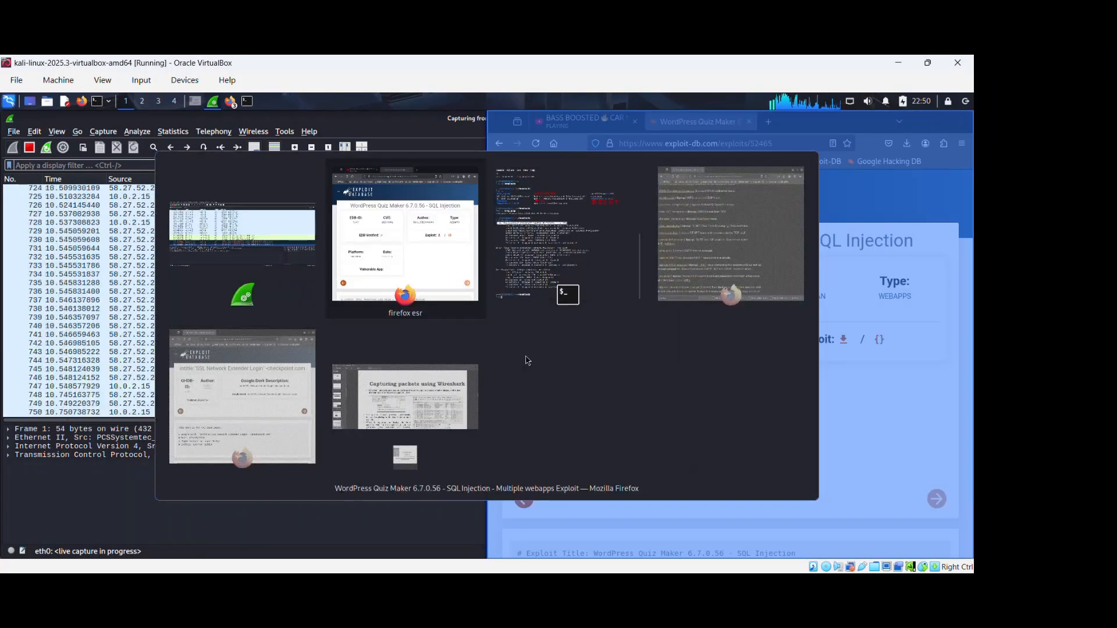
# Switch to Firefox, browse the Google Hacking Database on Exploit-DB to generate traffic, check the playing YouTube video, and close its tab.
pyautogui.hotkey('alt', 'Tab')
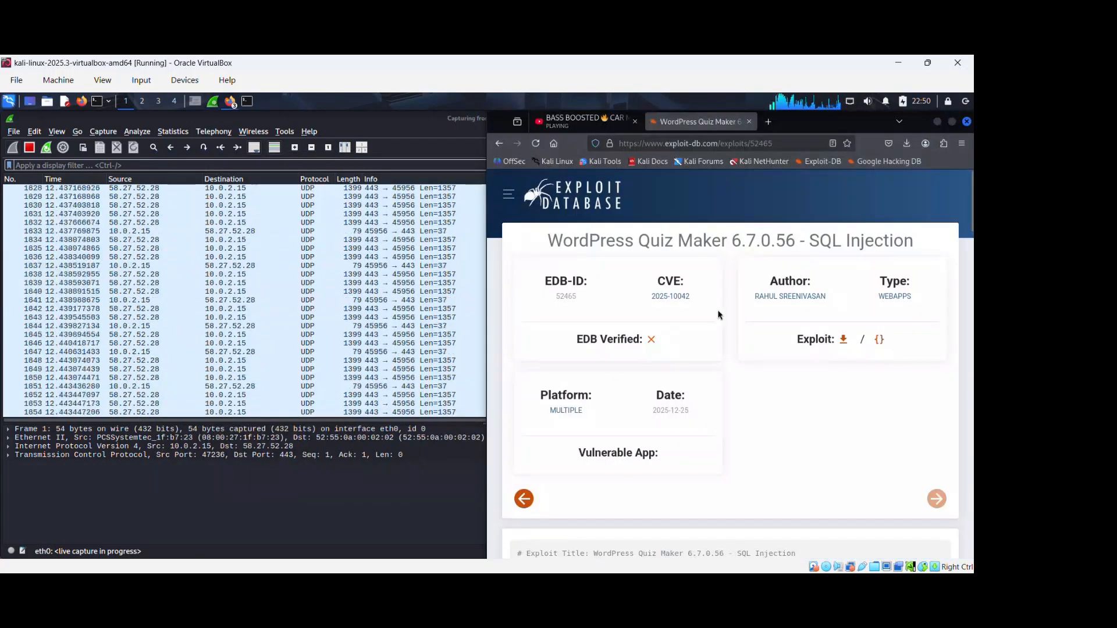
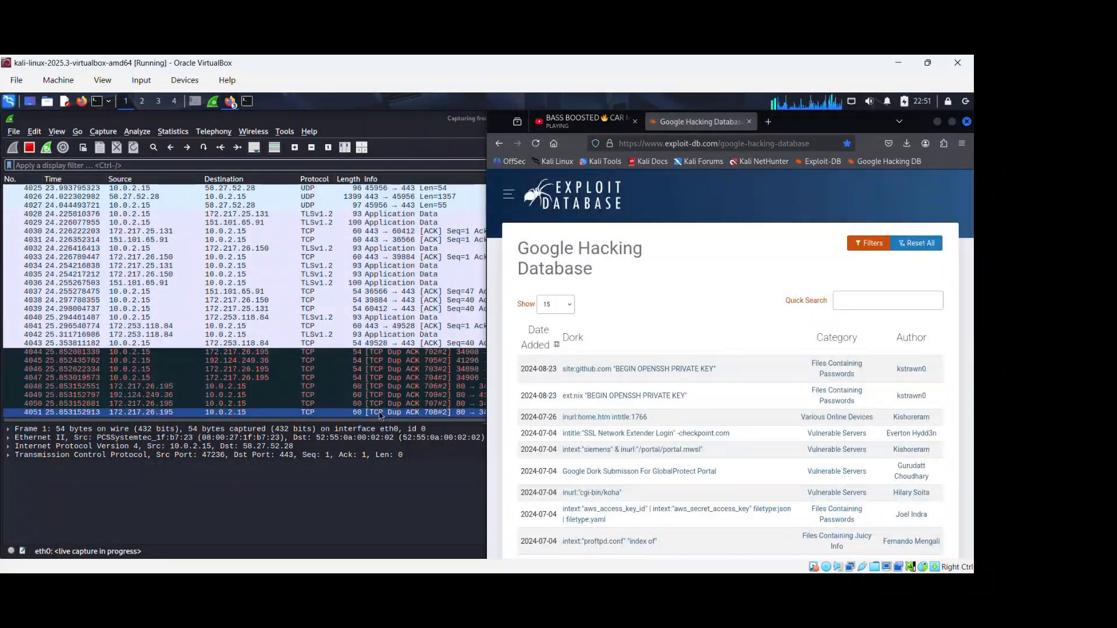
pyautogui.scroll(-6, 708, 375)
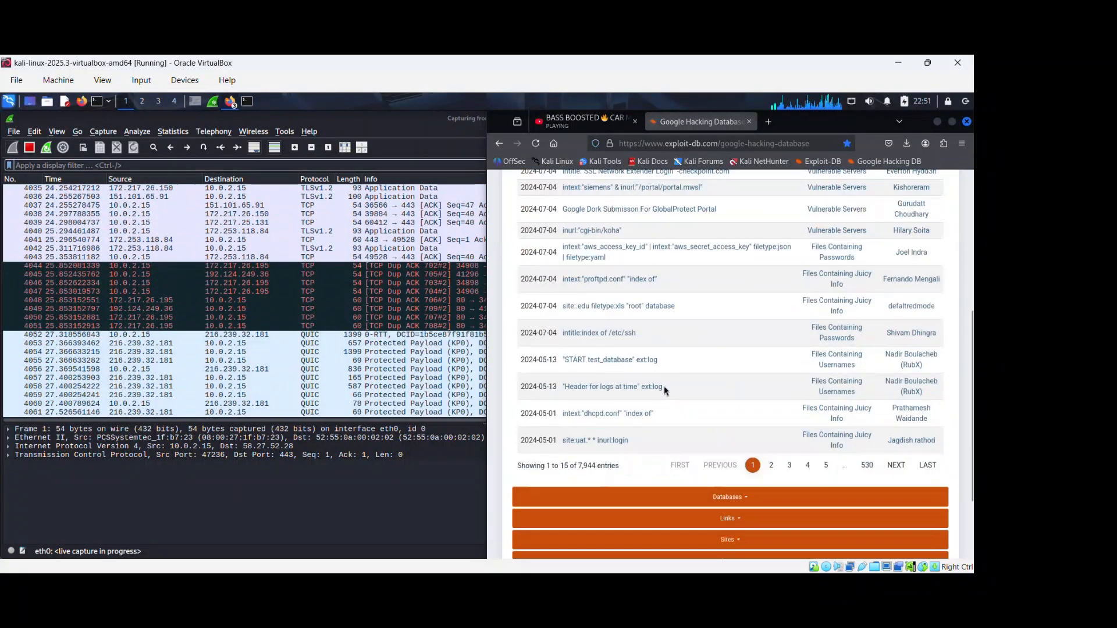
pyautogui.click(581, 120)
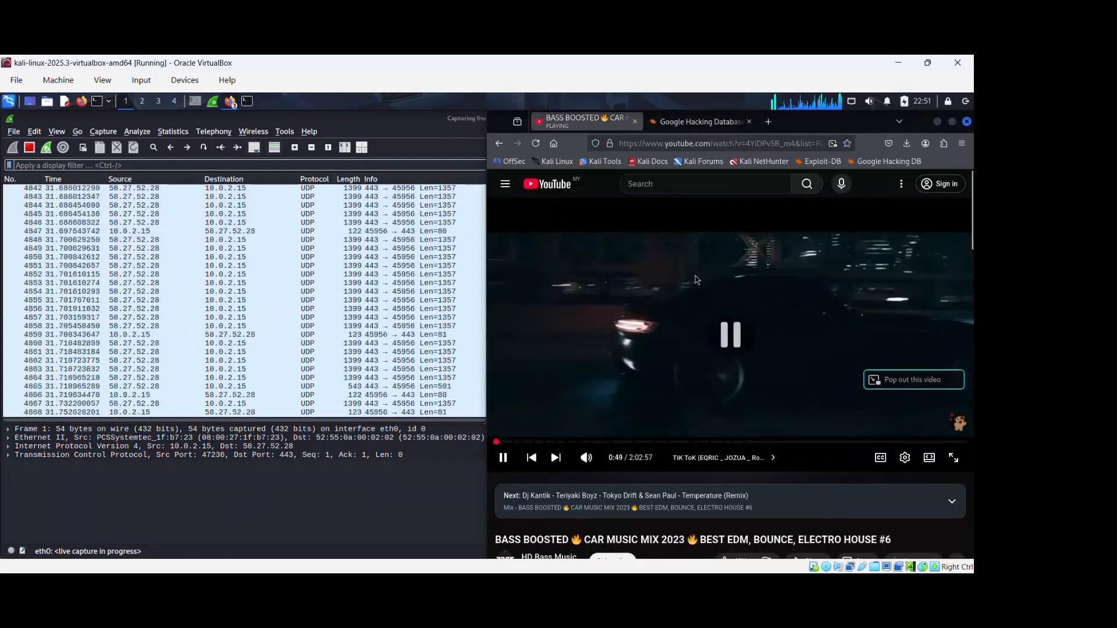
pyautogui.click(634, 121)
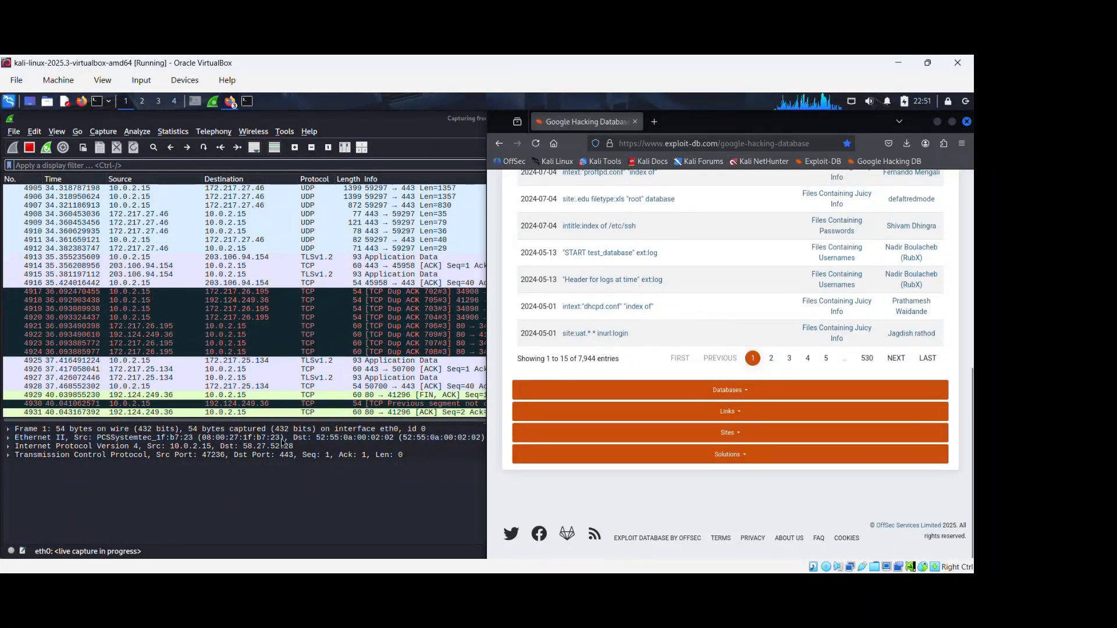
# Stop the eth0 capture and prepare to save it in Downloads in the Wireshark/tcpdump pcap format.
pyautogui.click(31, 149)
pyautogui.click(31, 150)
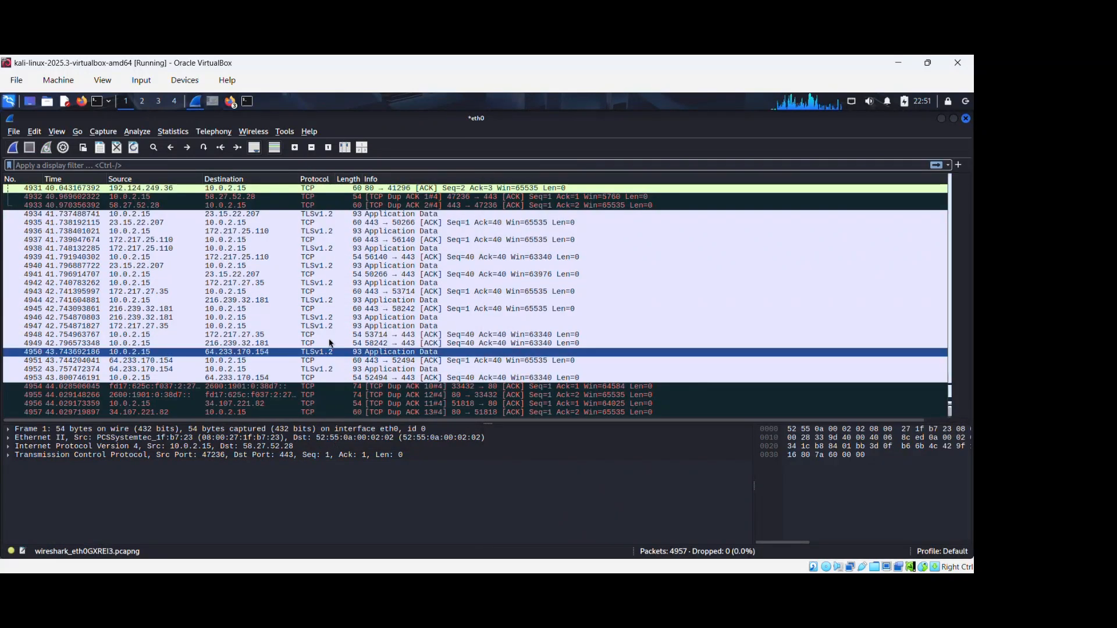
pyautogui.click(12, 134)
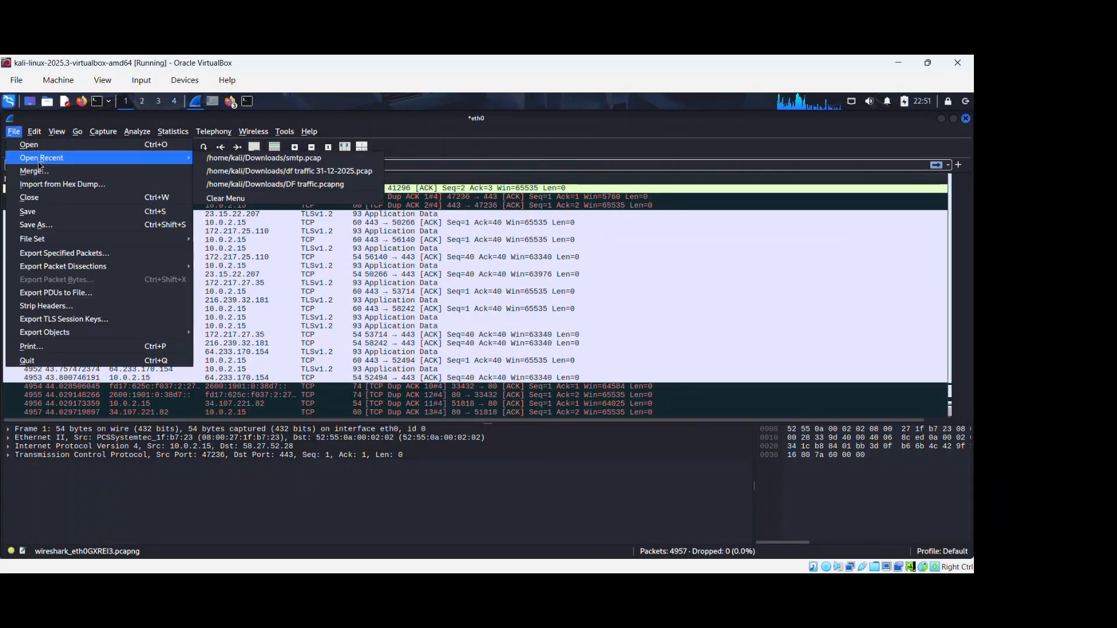
pyautogui.click(46, 225)
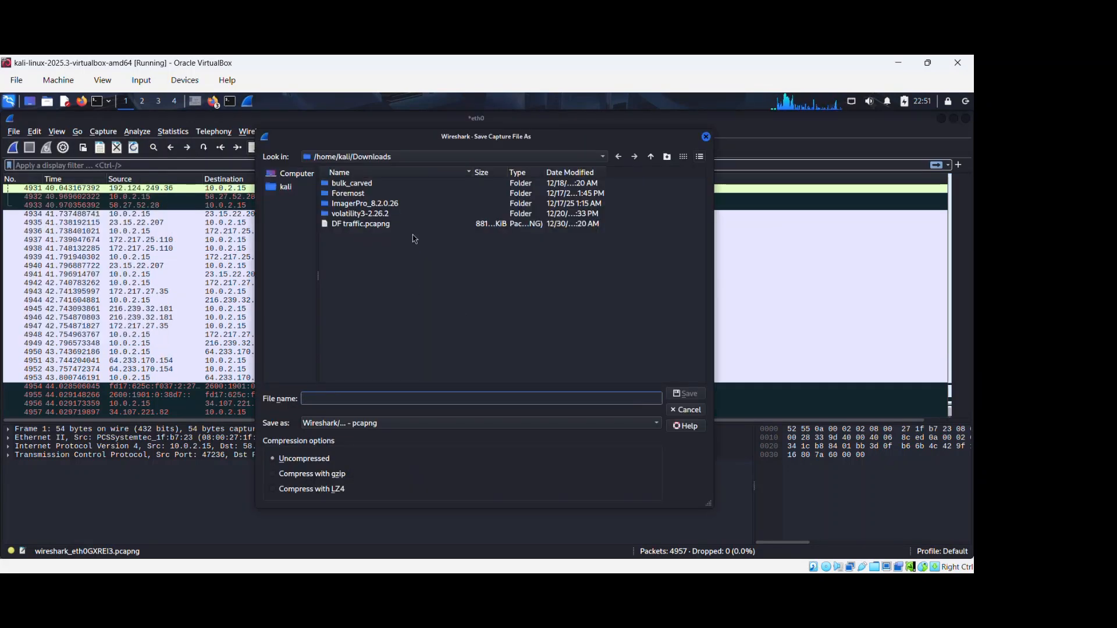
pyautogui.click(426, 423)
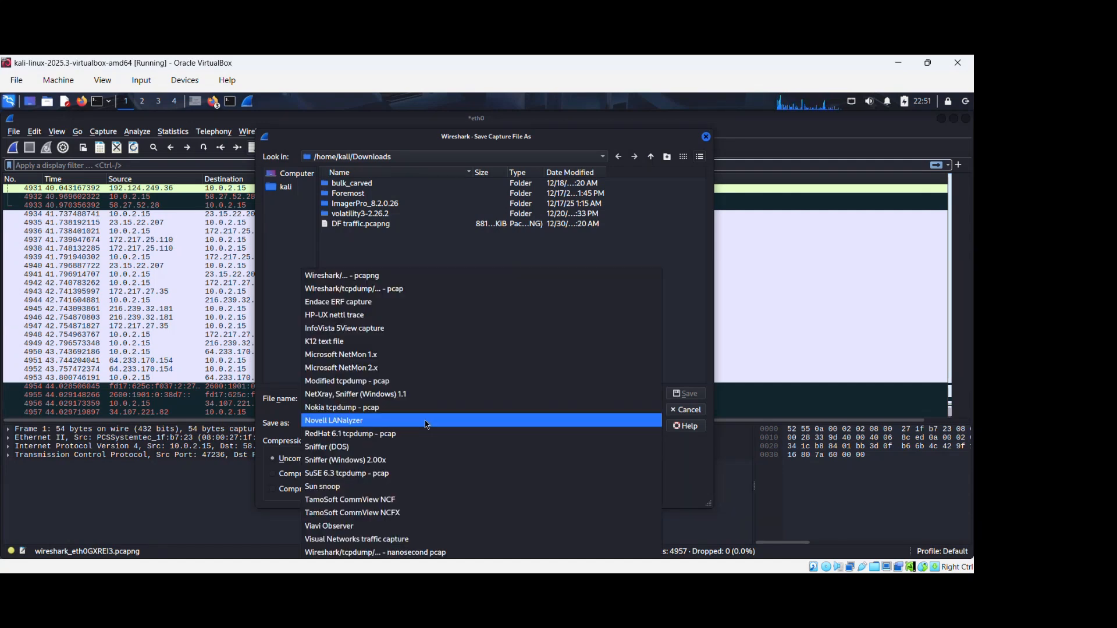
pyautogui.click(428, 291)
# Name the capture file nettraffic31-12-2025 and save it.
pyautogui.click(380, 398)
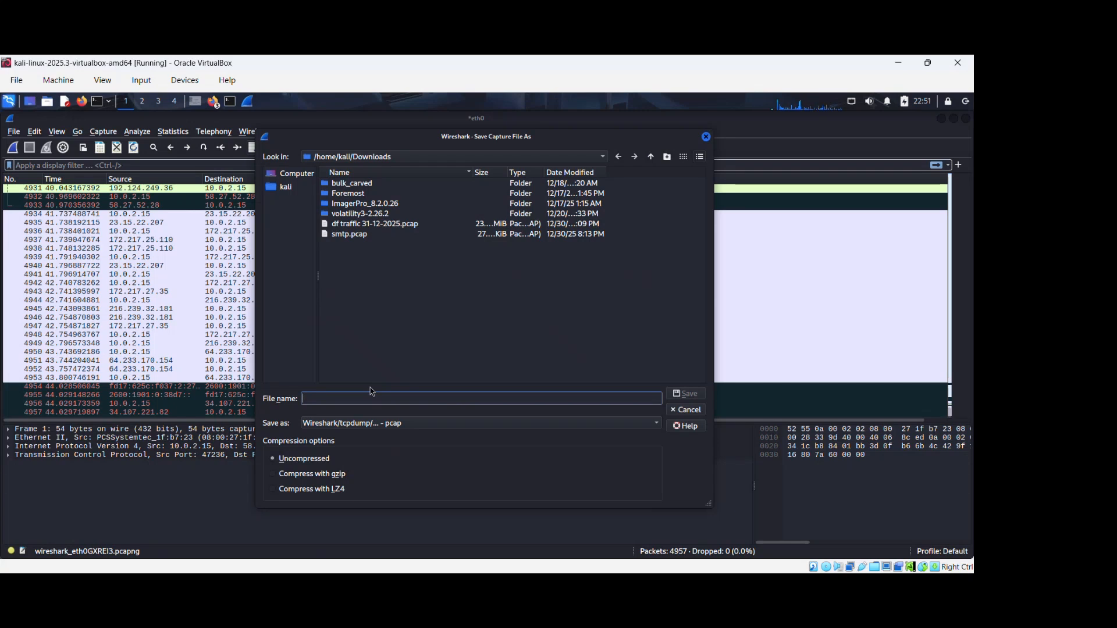
pyautogui.write('n')
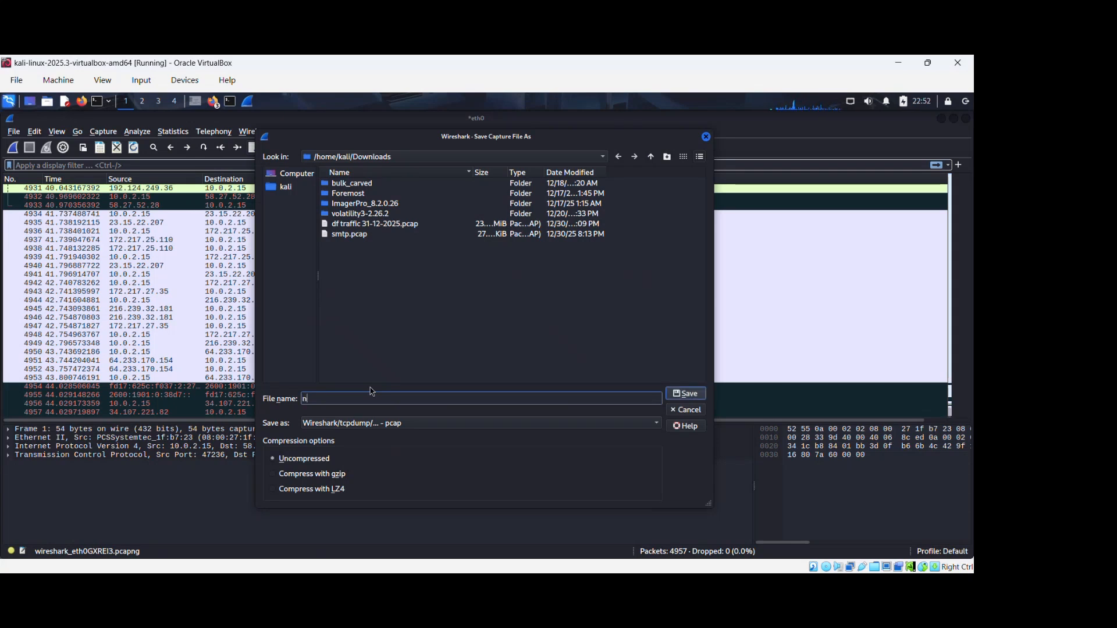
pyautogui.write('ettraffic 2')
pyautogui.press('BackSpace')
pyautogui.press('BackSpace')
pyautogui.write('31-12-202')
pyautogui.press('Return')
pyautogui.click(294, 223)
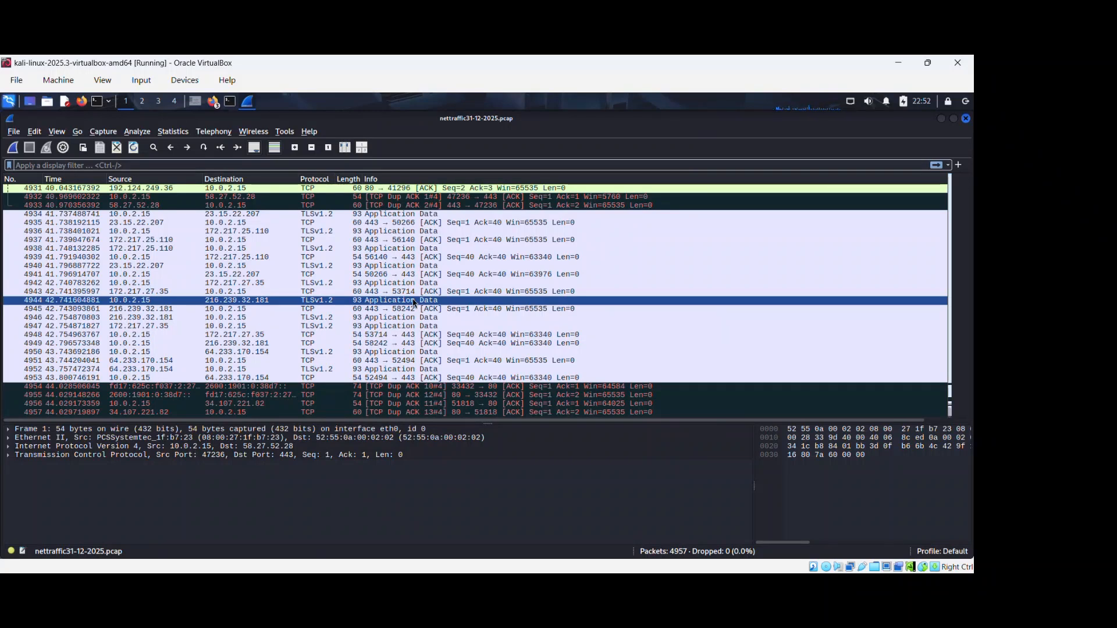
pyautogui.click(638, 240)
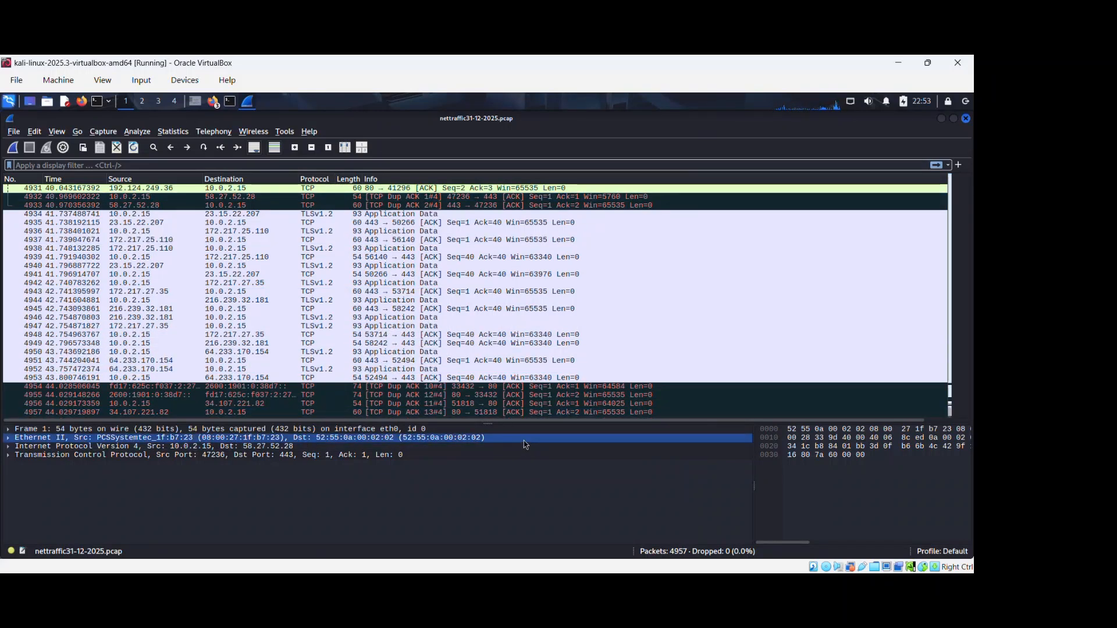
# Switch to the Lab 8 PDF and review pages 15 to 18 on capturing packets and setting display filters.
pyautogui.hotkey('alt', 'Tab')
pyautogui.press('Tab')
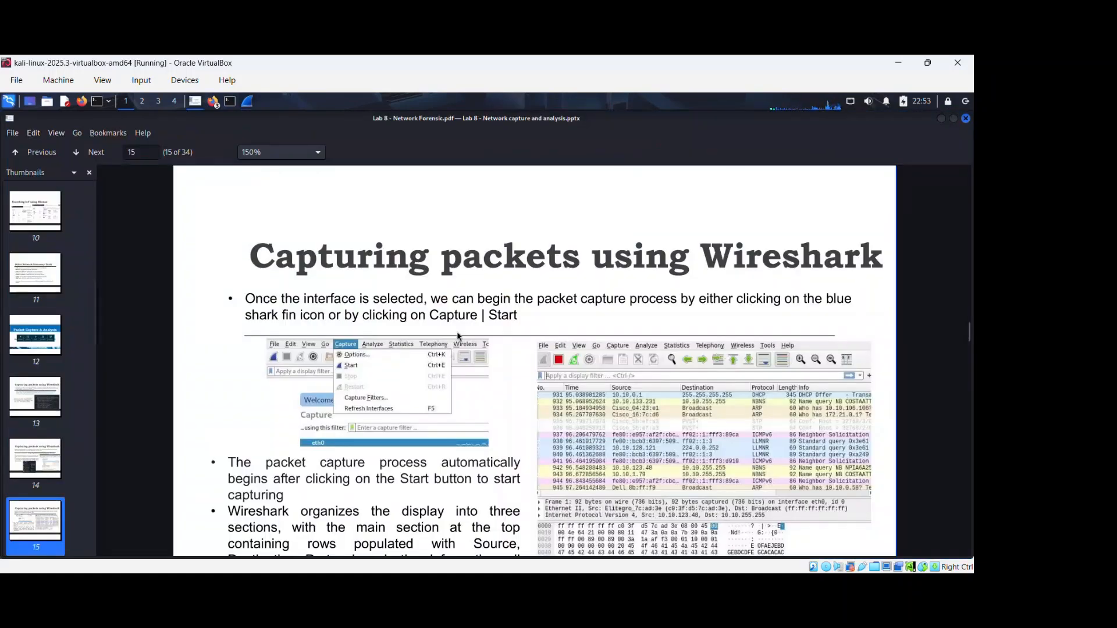
pyautogui.scroll(-1, 499, 330)
pyautogui.scroll(-7, 523, 354)
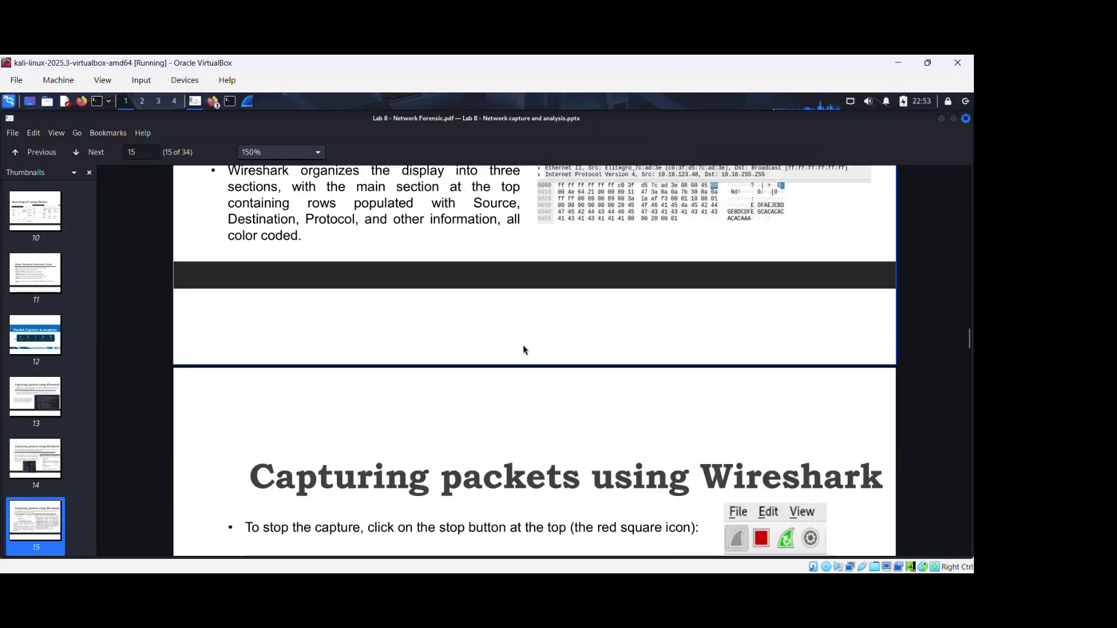
pyautogui.scroll(4, 524, 353)
pyautogui.scroll(-3, 521, 349)
pyautogui.scroll(-20, 518, 344)
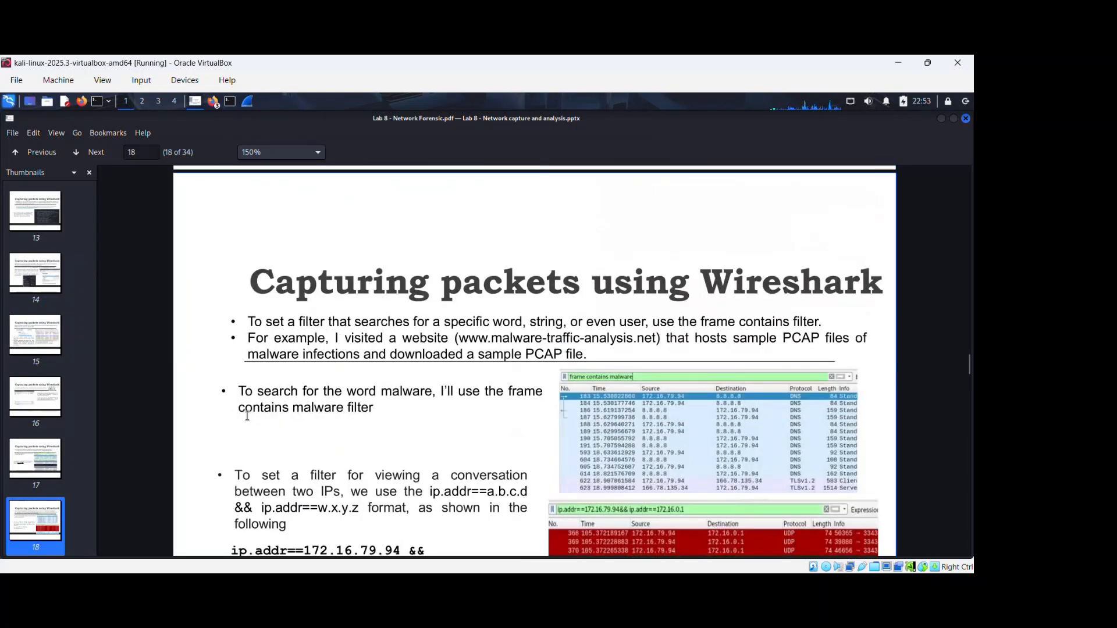
pyautogui.scroll(10, 247, 416)
pyautogui.scroll(-2, 247, 409)
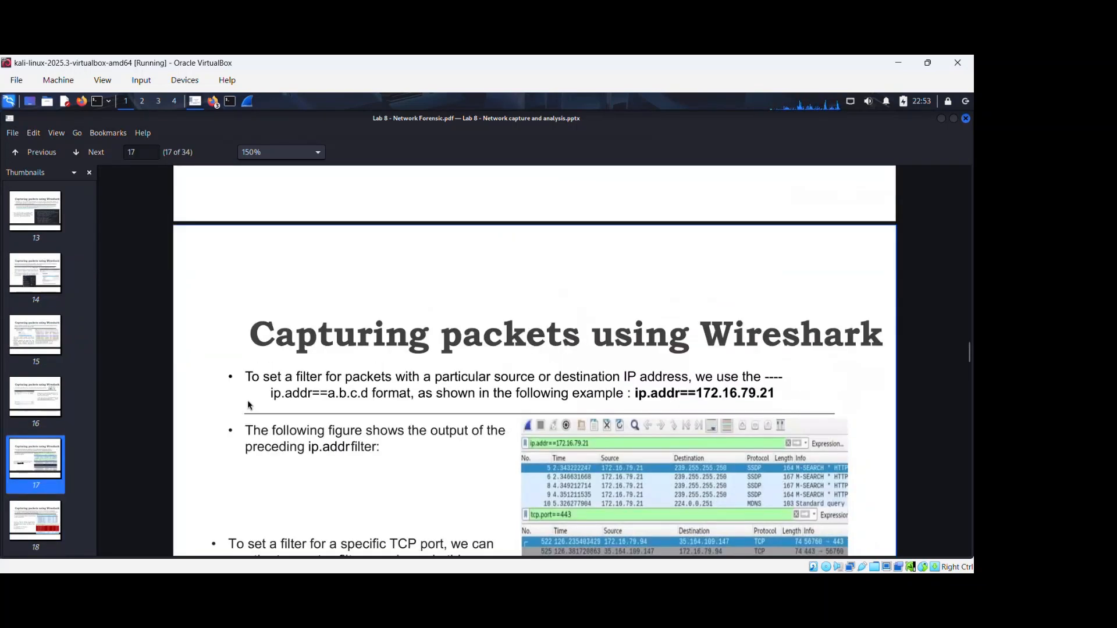
pyautogui.scroll(-1, 248, 406)
pyautogui.scroll(-1, 252, 407)
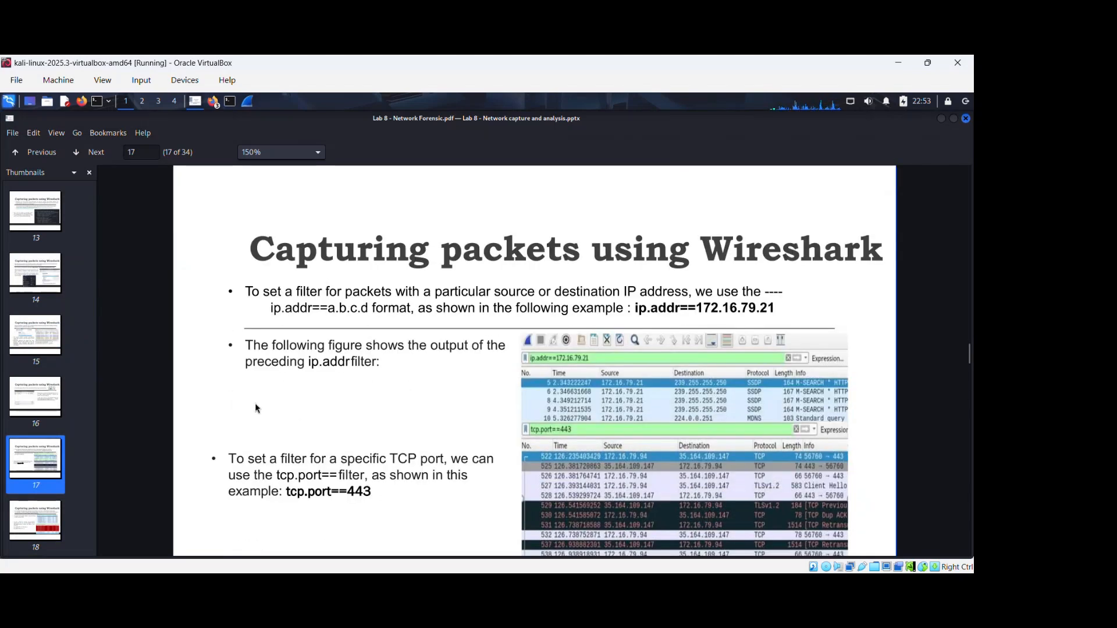
# Copy tcp.port==443 from page 17 of the slides and apply it as the display filter in Wireshark.
pyautogui.moveTo(287, 492); pyautogui.dragTo(372, 494)
pyautogui.rightClick(349, 490)
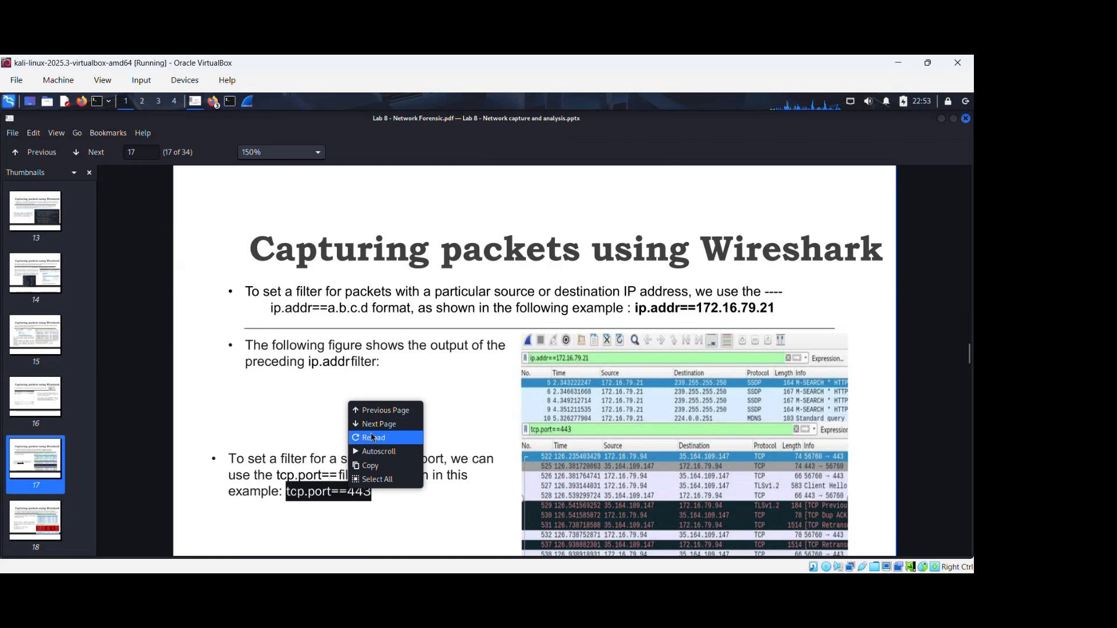
pyautogui.click(366, 465)
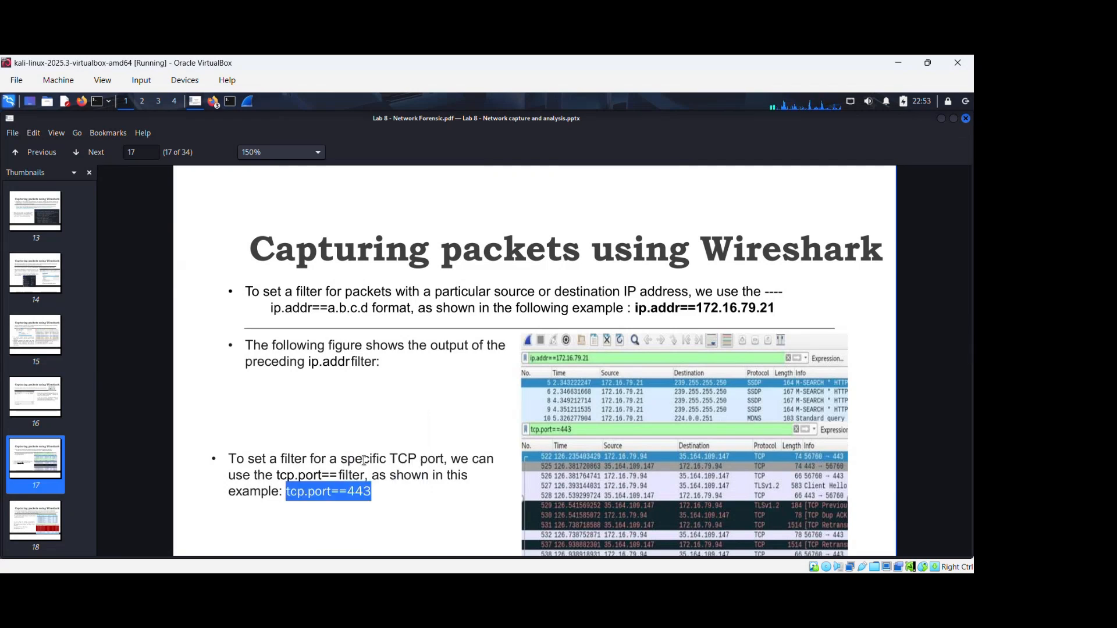
pyautogui.hotkey('alt', 'Tab')
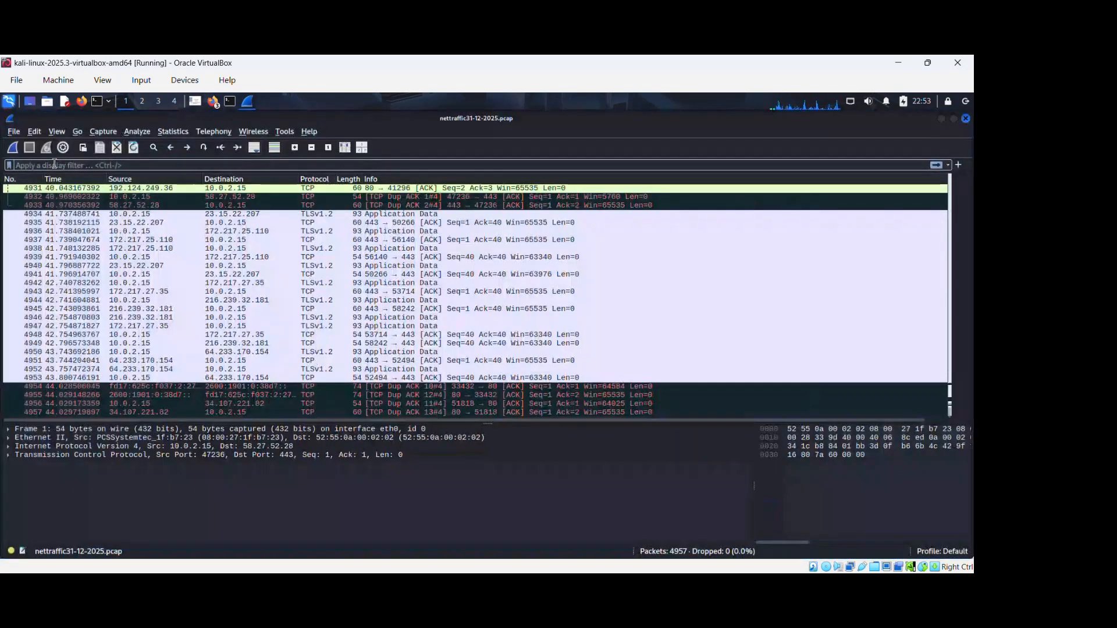
pyautogui.hotkey('ctrl', 'v')
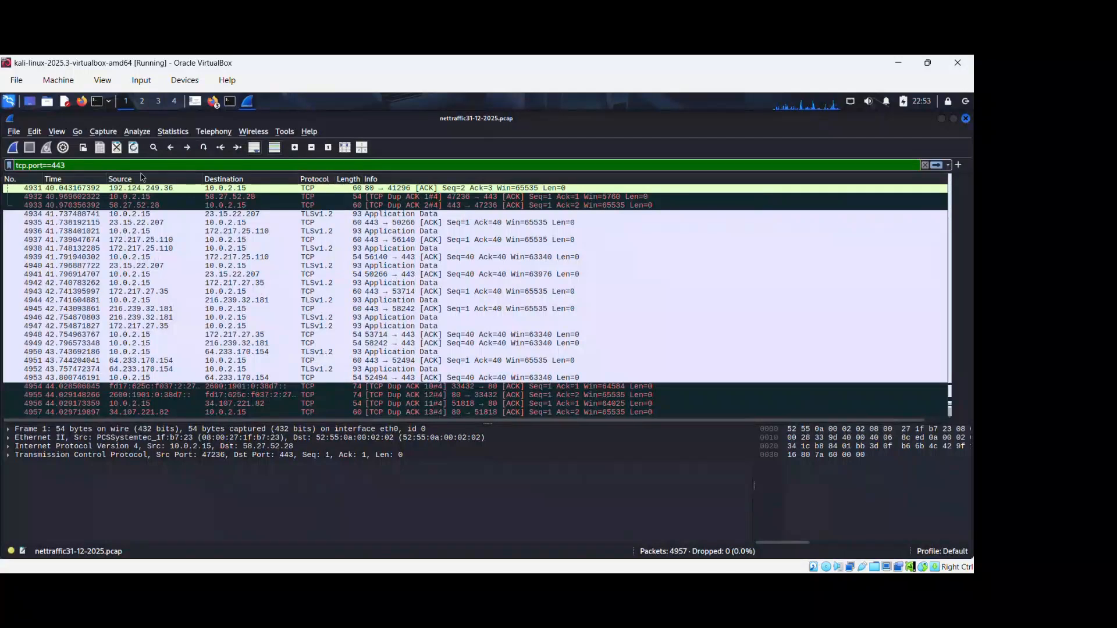
pyautogui.press('Return')
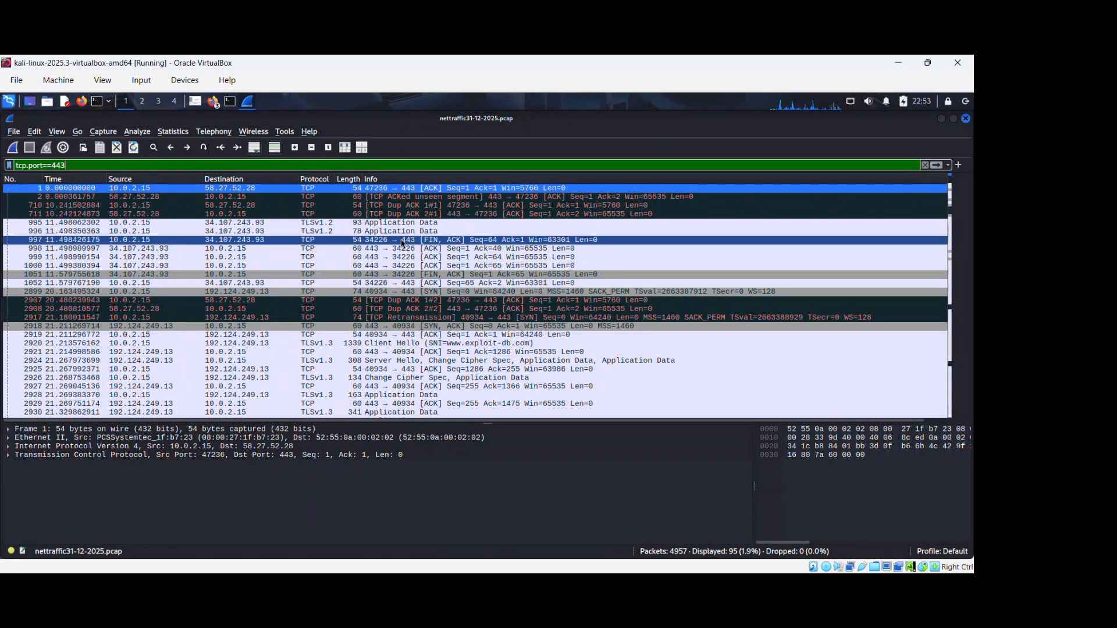
# Inspect the TLSv1.2 record layer of packet 995, including its encrypted application data, and select packet 1000.
pyautogui.click(76, 223)
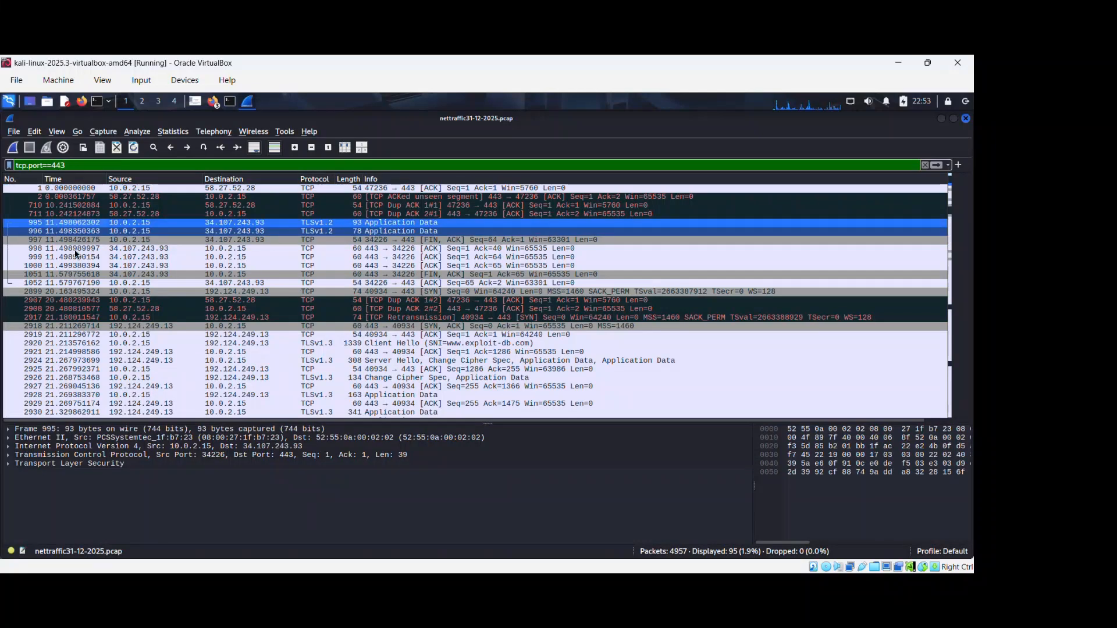
pyautogui.click(8, 464)
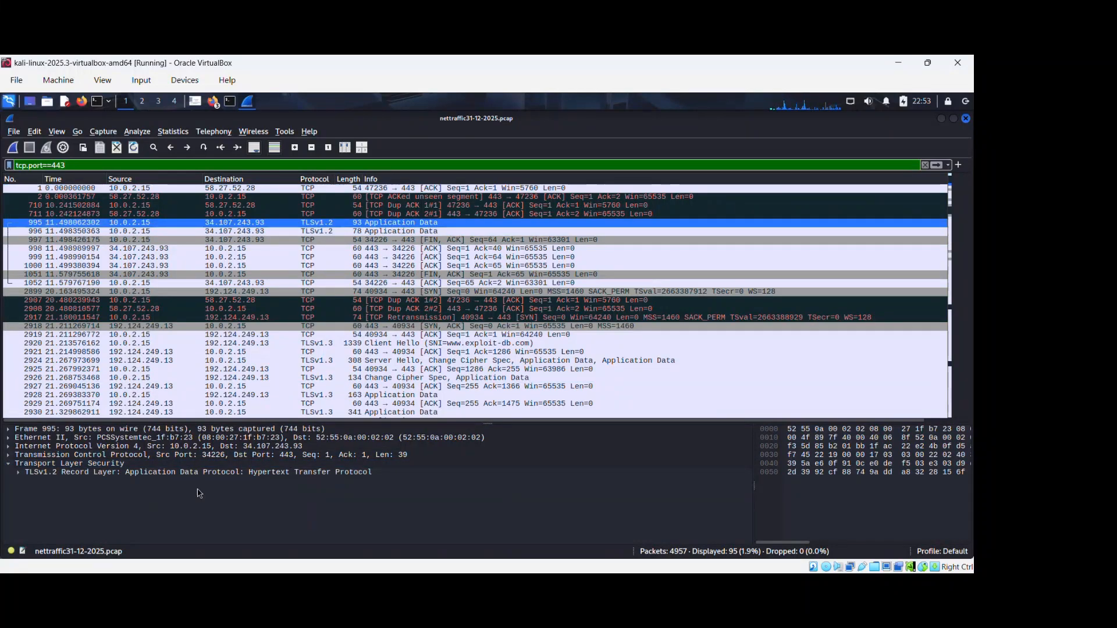
pyautogui.click(18, 472)
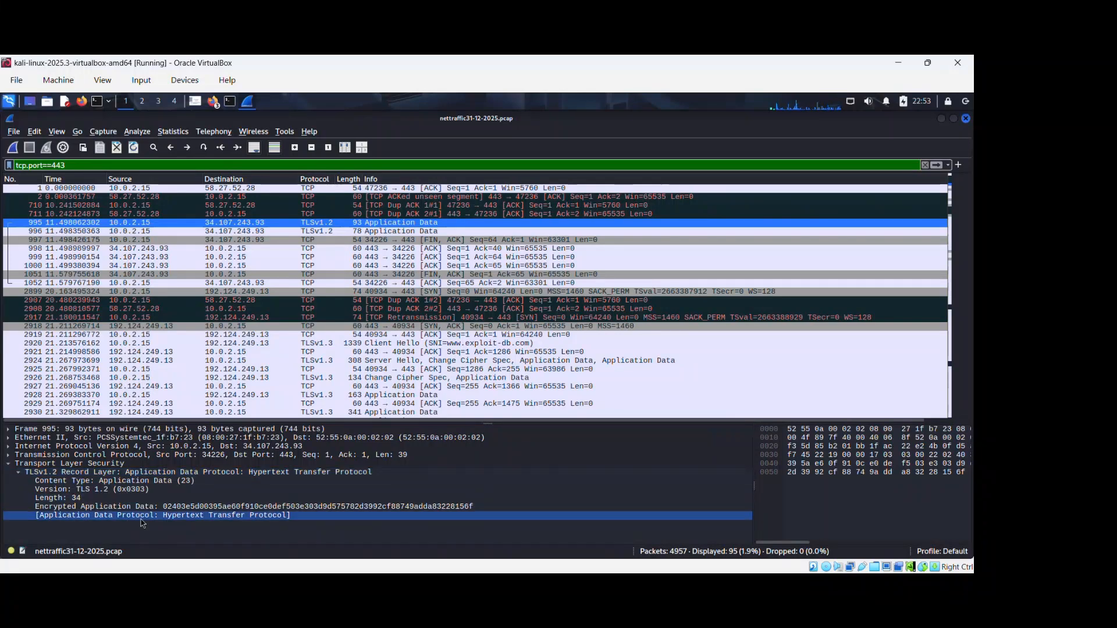
pyautogui.click(81, 507)
pyautogui.click(50, 516)
pyautogui.click(468, 265)
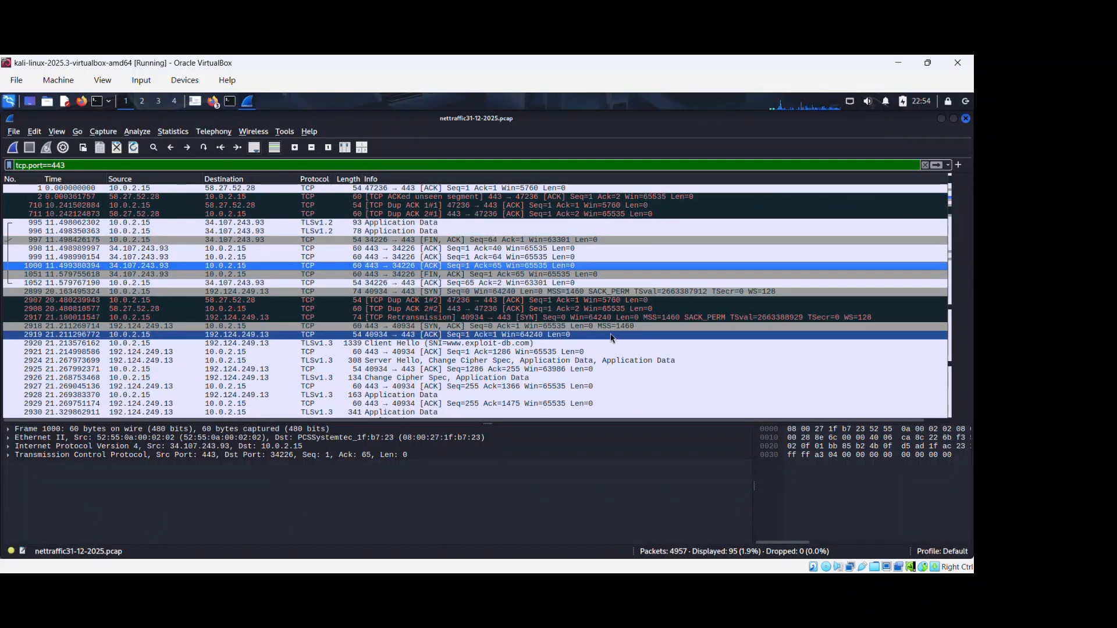
# Return to the lab slides and read page 18 on the frame contains filter and two-IP conversation filters.
pyautogui.hotkey('alt', 'Tab')
pyautogui.scroll(-2, 607, 329)
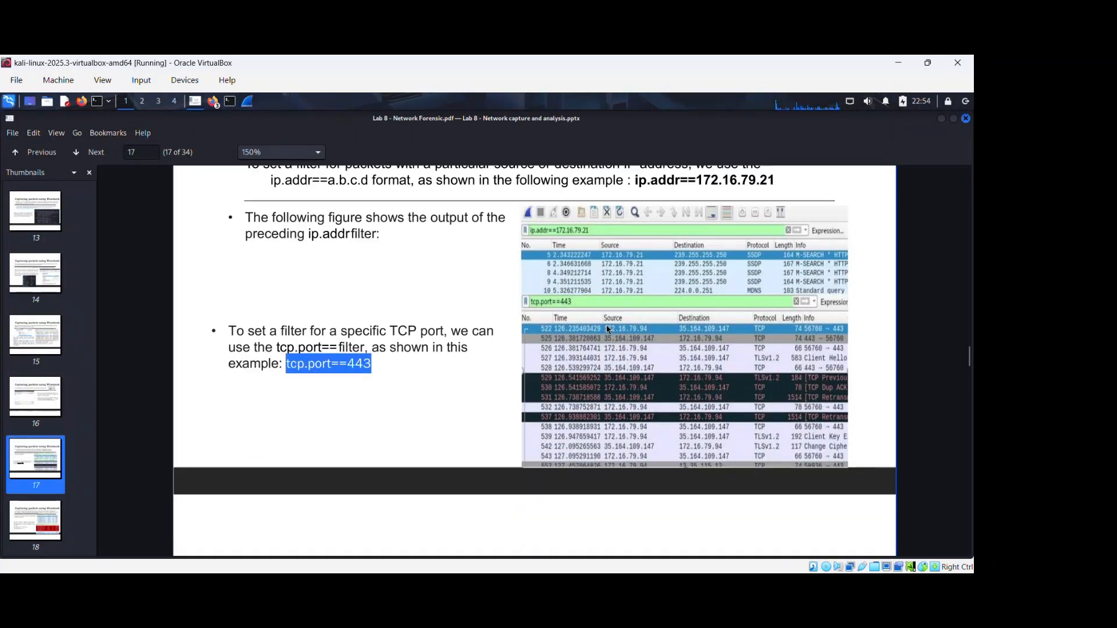
pyautogui.scroll(-2, 594, 337)
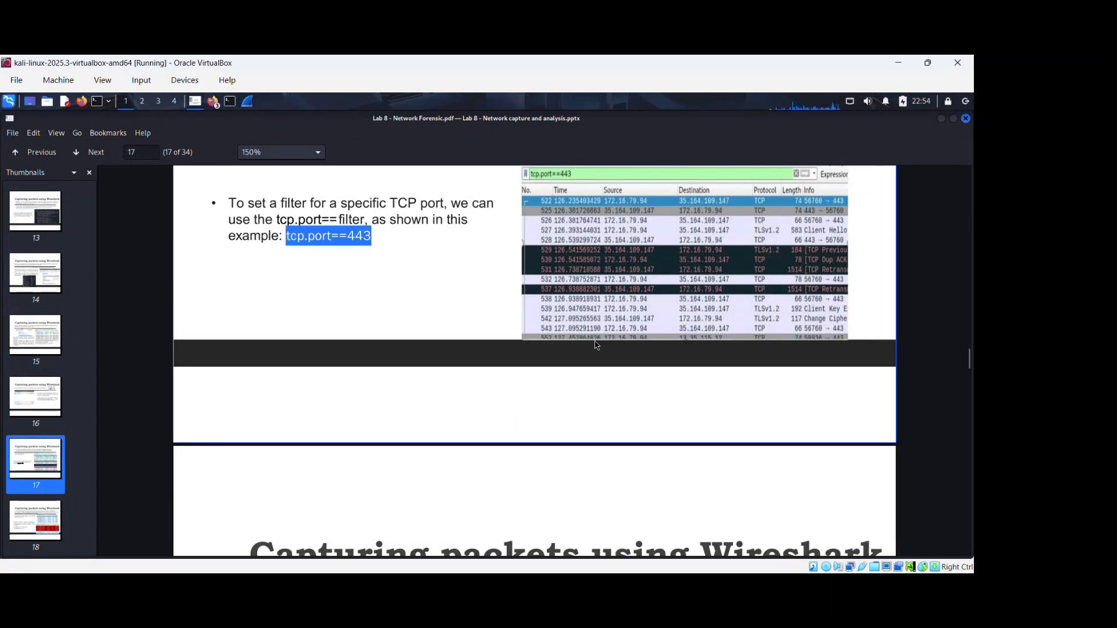
pyautogui.scroll(-1, 598, 337)
pyautogui.scroll(-3, 600, 335)
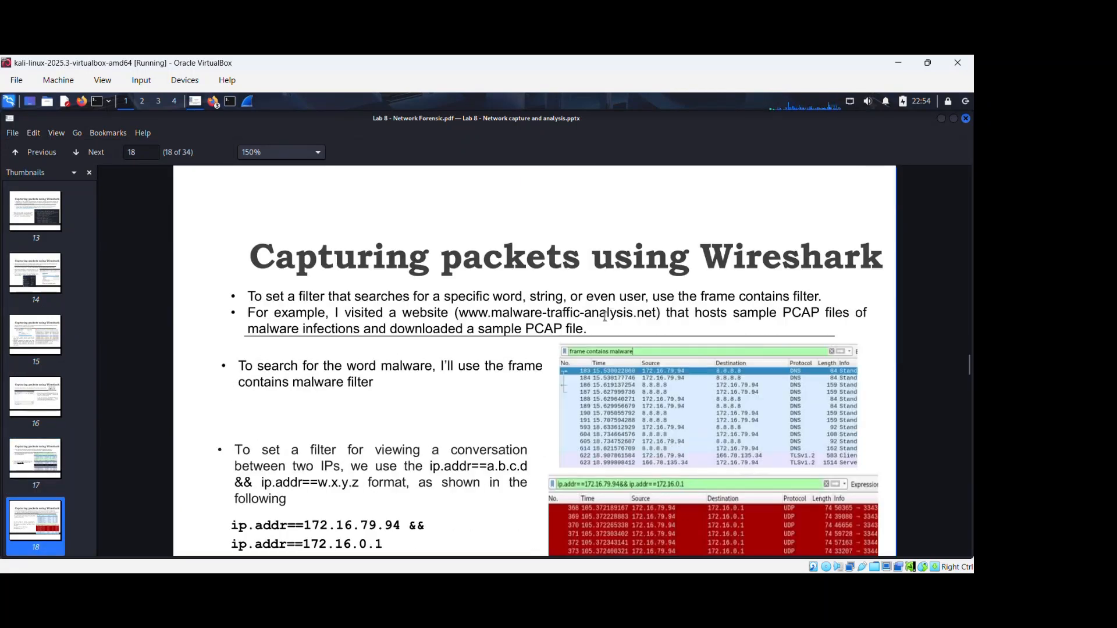
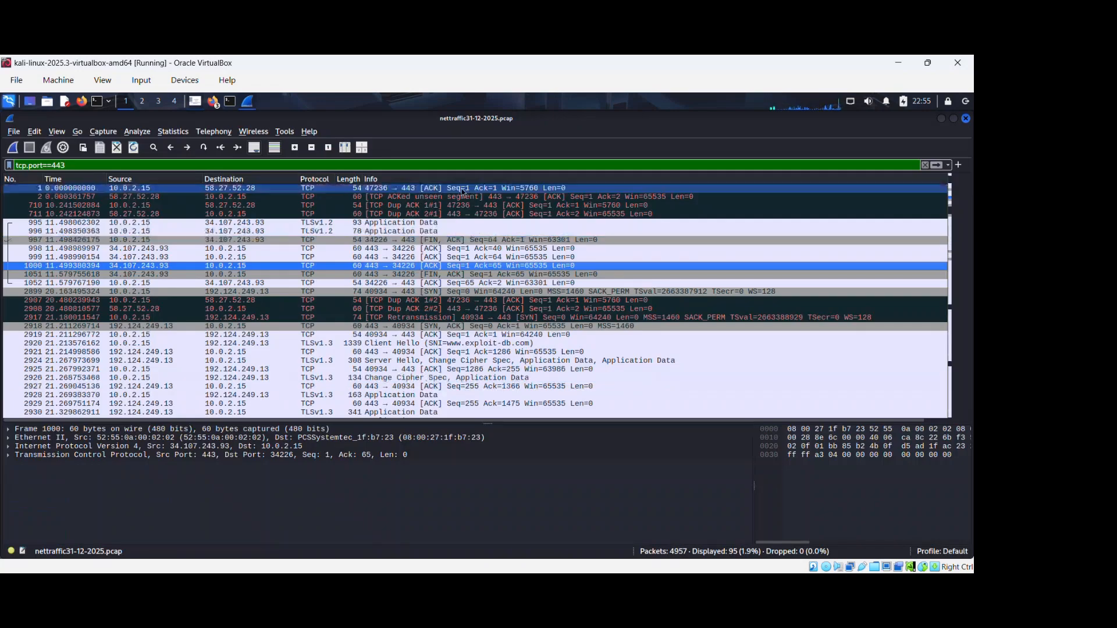
pyautogui.click(941, 119)
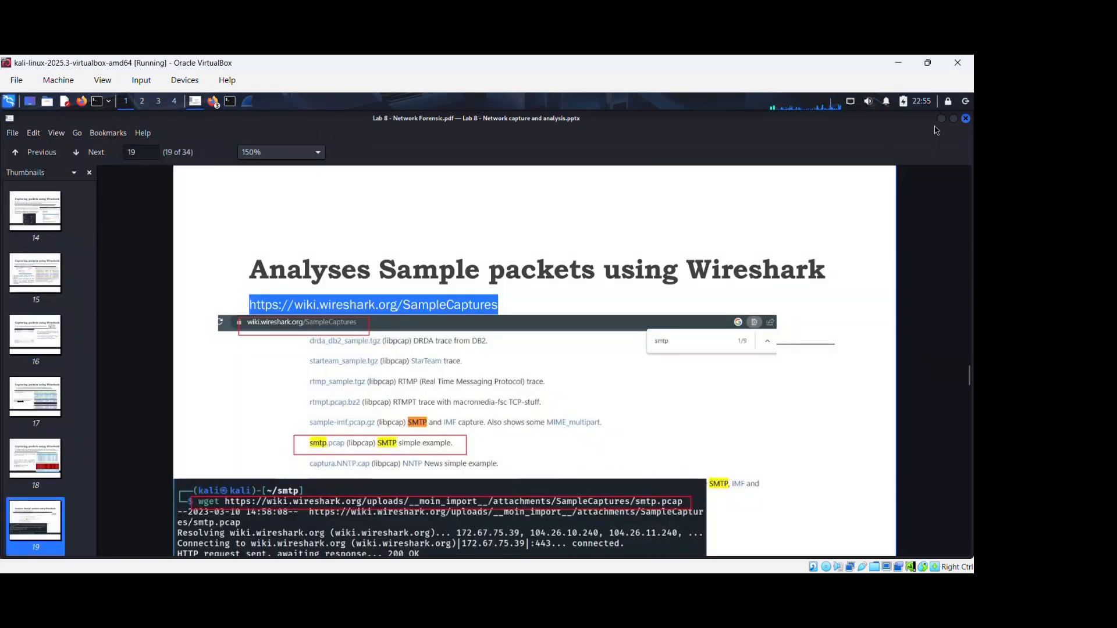
pyautogui.hotkey('alt', 'Tab')
pyautogui.hotkey('alt', 'Tab')
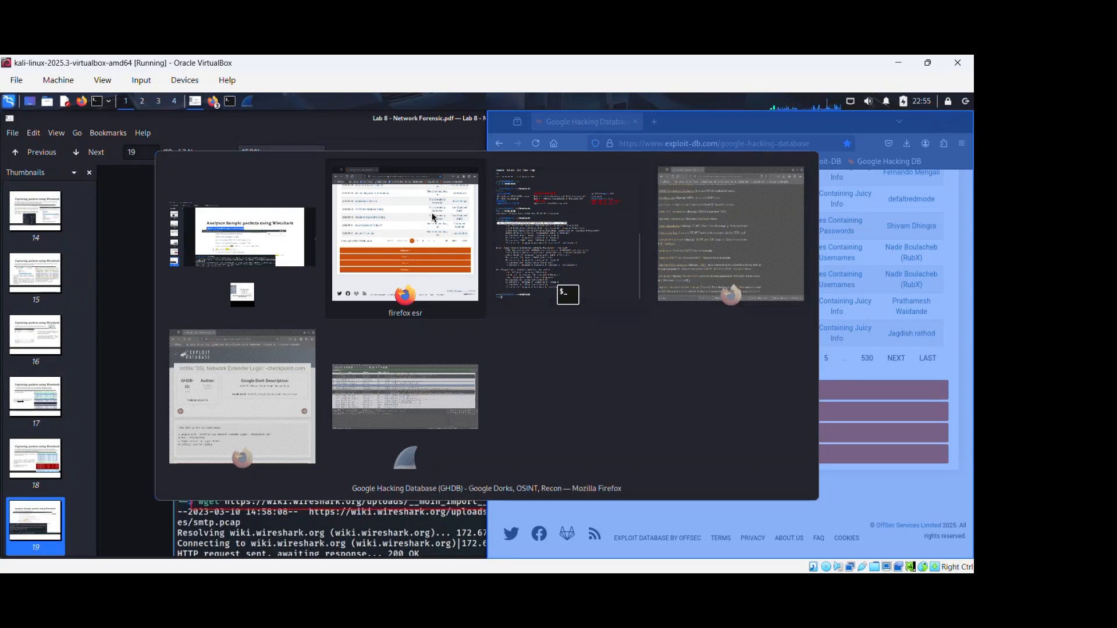
pyautogui.click(763, 143)
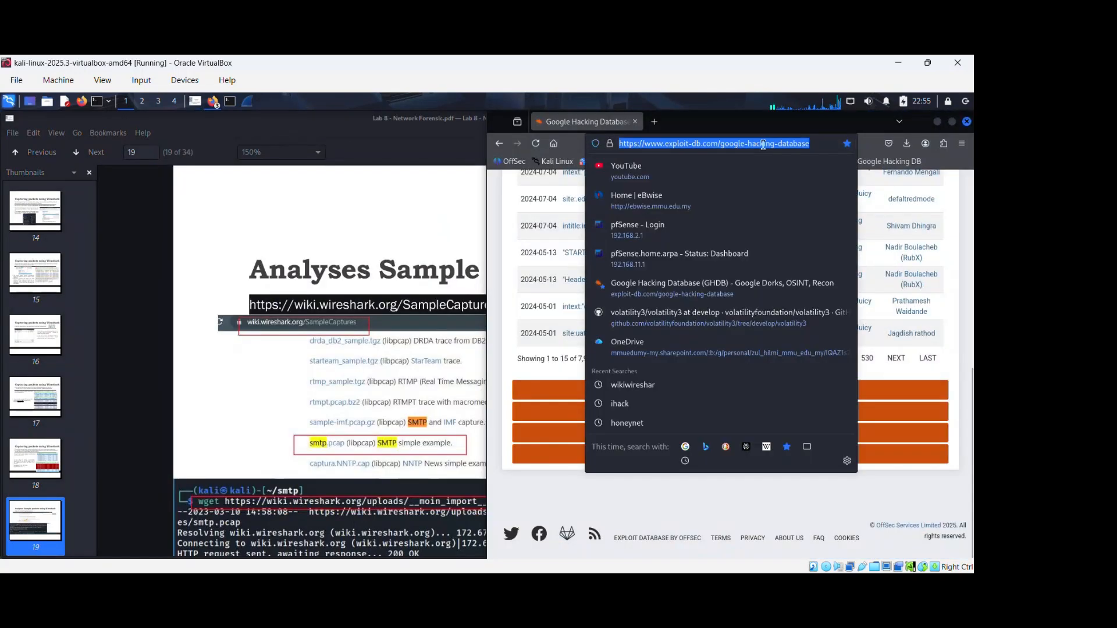
pyautogui.write('https://wiki.wireshark.org/SampleCaptures')
pyautogui.press('Return')
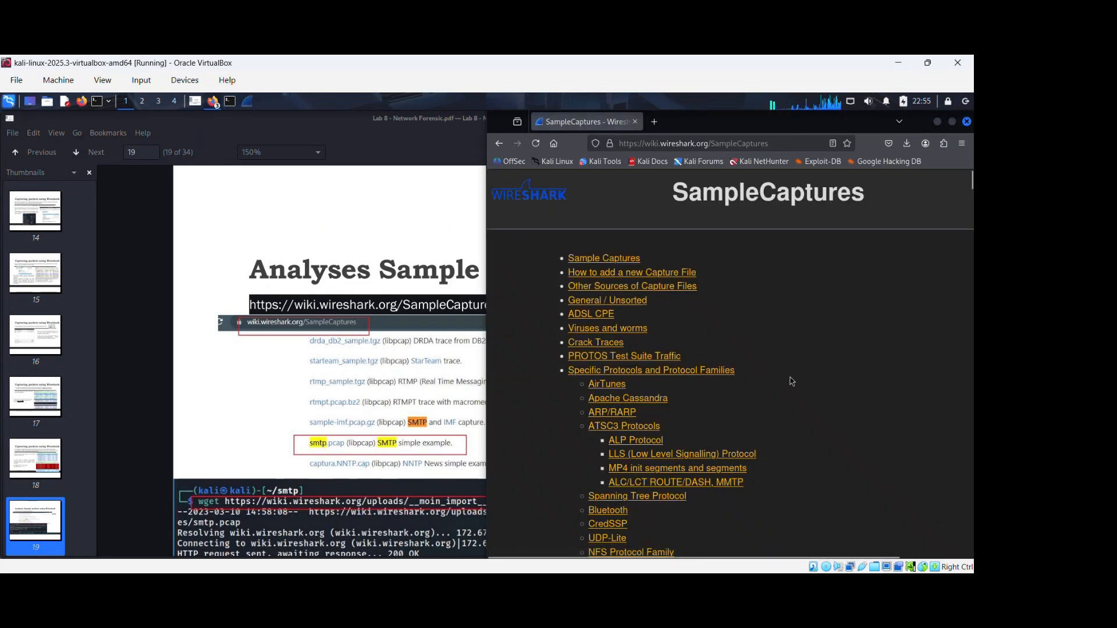
# Look through the SampleCaptures protocol list and search the page for smtp.
pyautogui.scroll(-3, 788, 366)
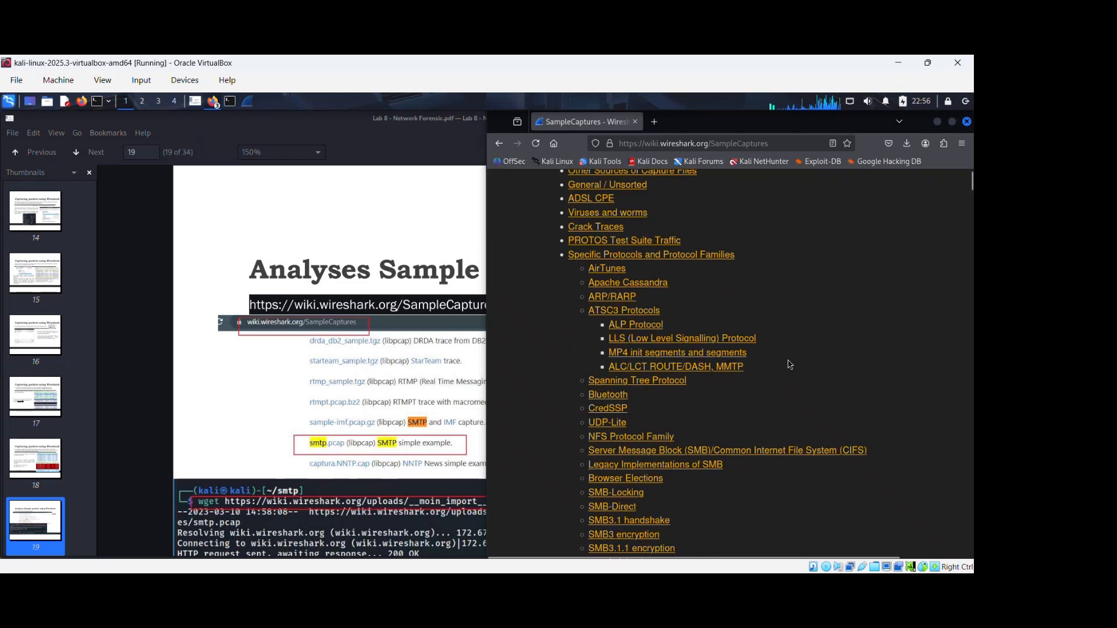
pyautogui.scroll(2, 770, 365)
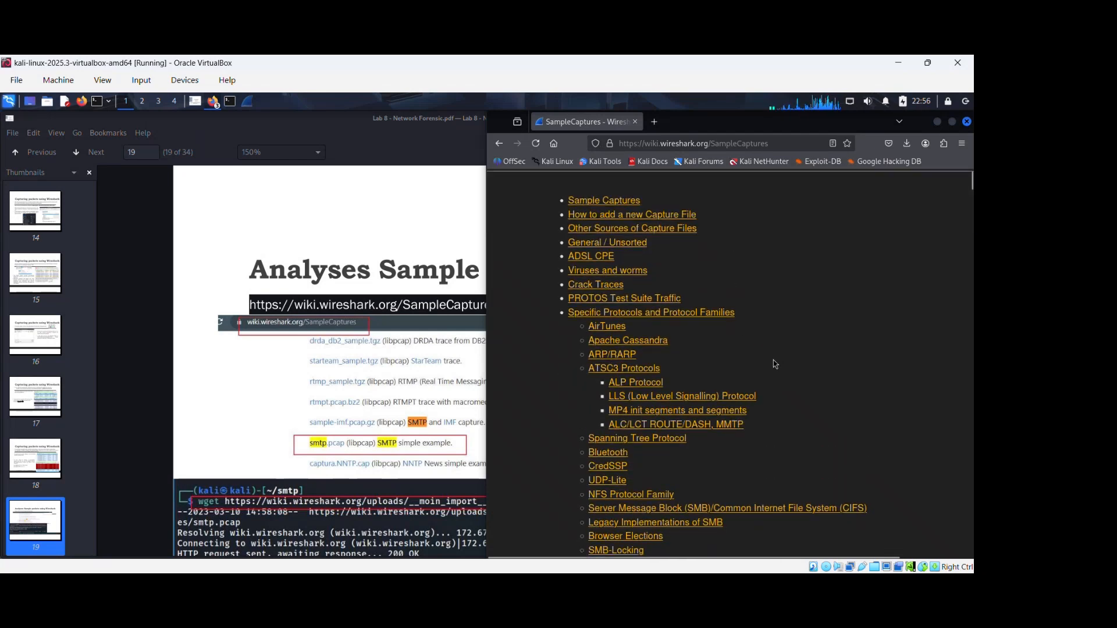
pyautogui.scroll(-3, 774, 367)
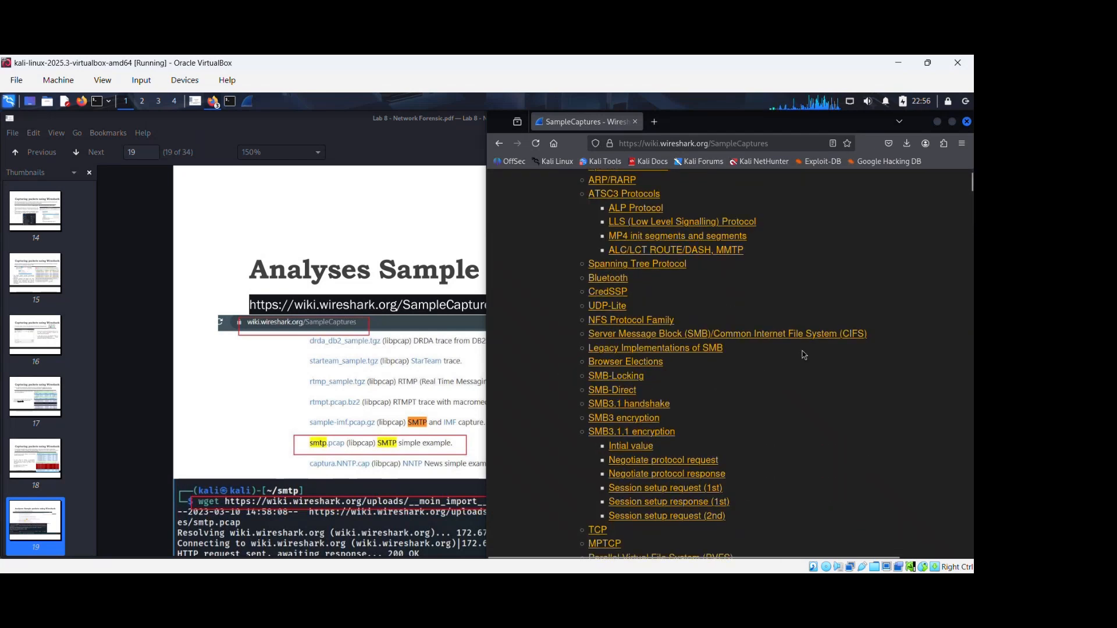
pyautogui.scroll(-3, 800, 361)
pyautogui.scroll(-1, 812, 360)
pyautogui.scroll(-1, 818, 373)
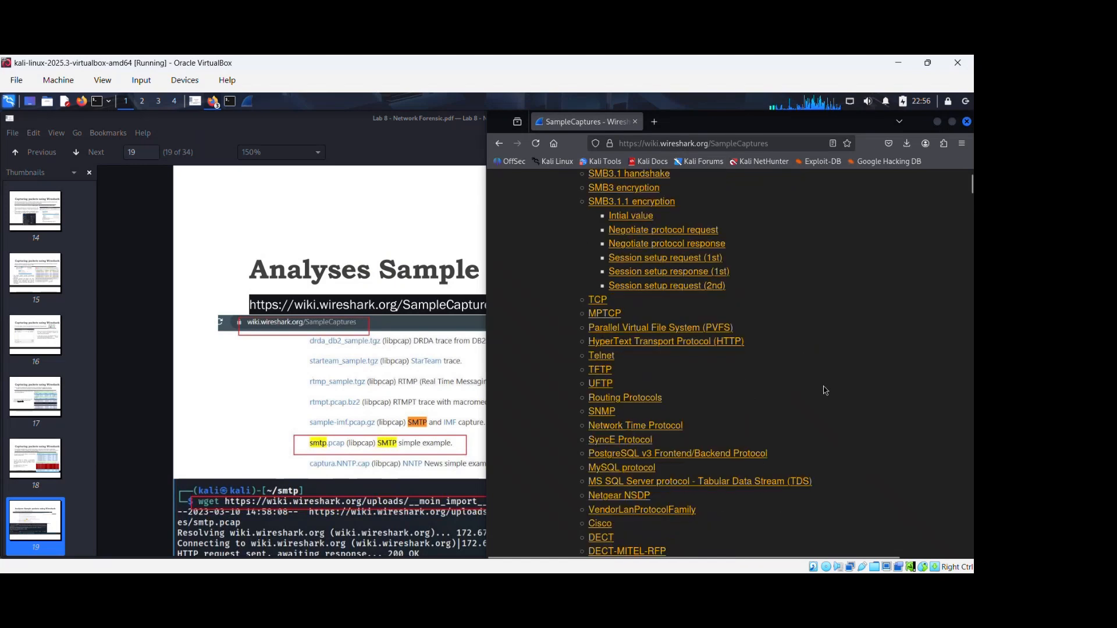
pyautogui.hotkey('ctrl', 'f')
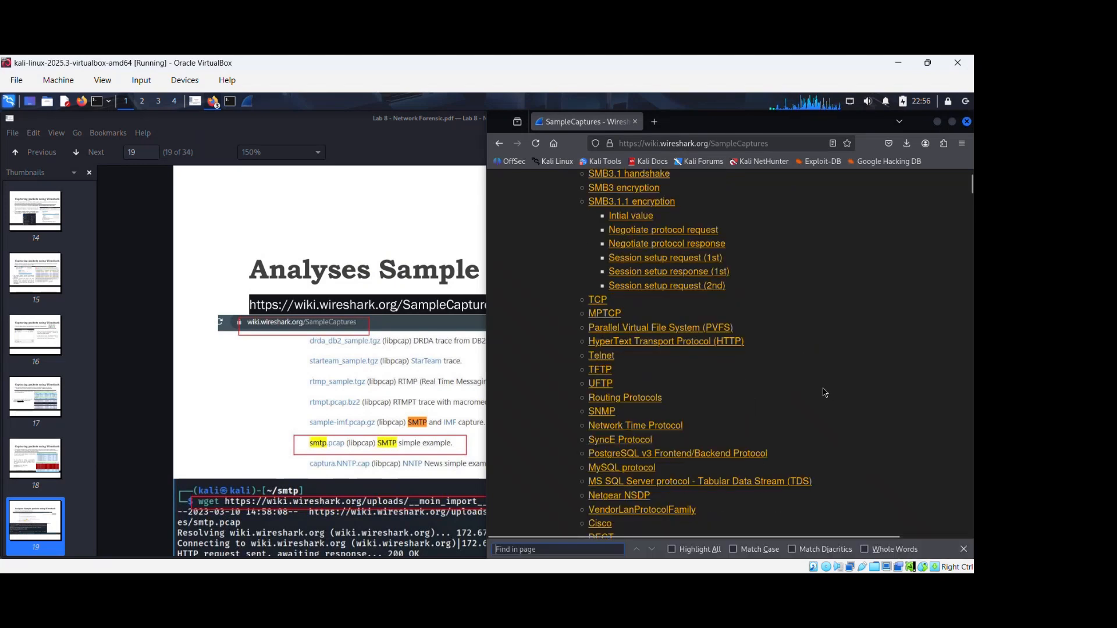
pyautogui.write('smtp')
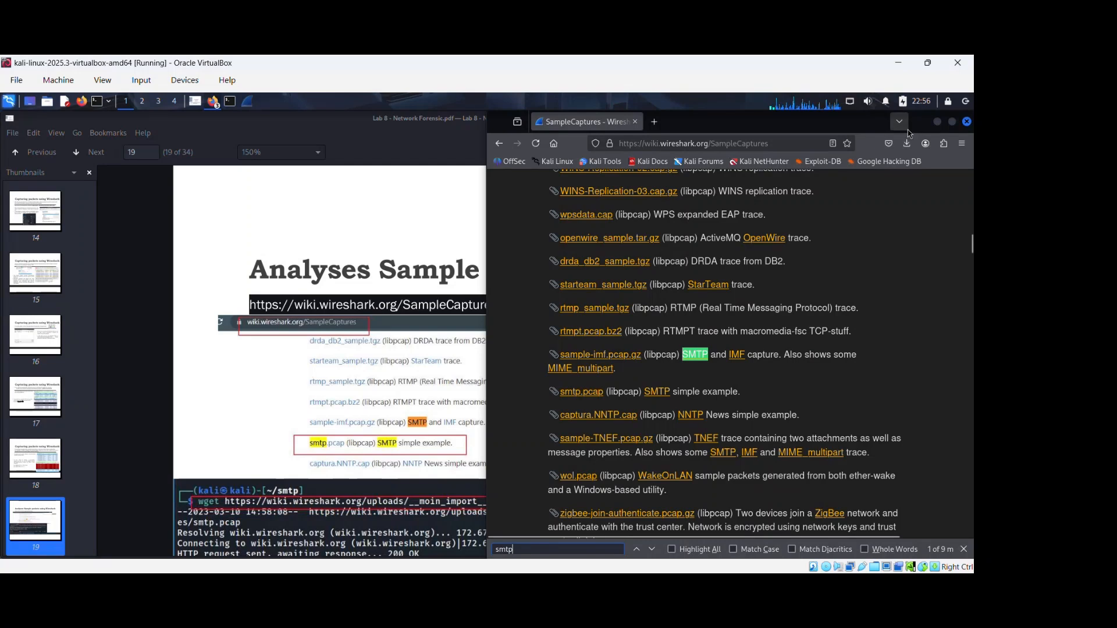
# Return to the lab slides and read page 19 on downloading smtp.pcap with wget, continuing to page 20.
pyautogui.click(937, 122)
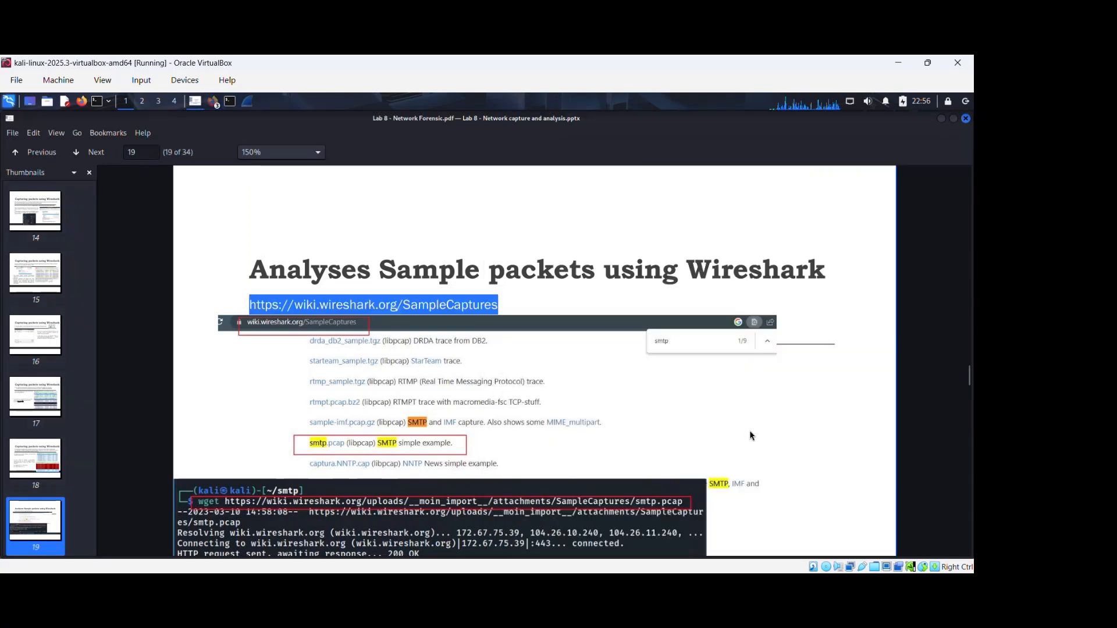
pyautogui.scroll(-1, 775, 417)
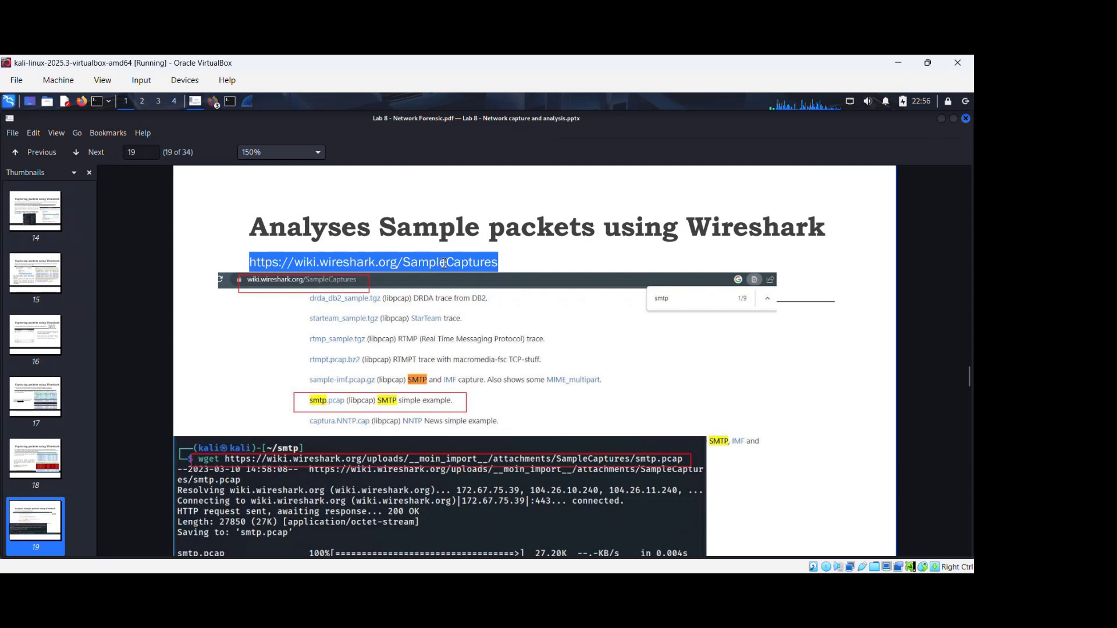
pyautogui.scroll(-7, 446, 266)
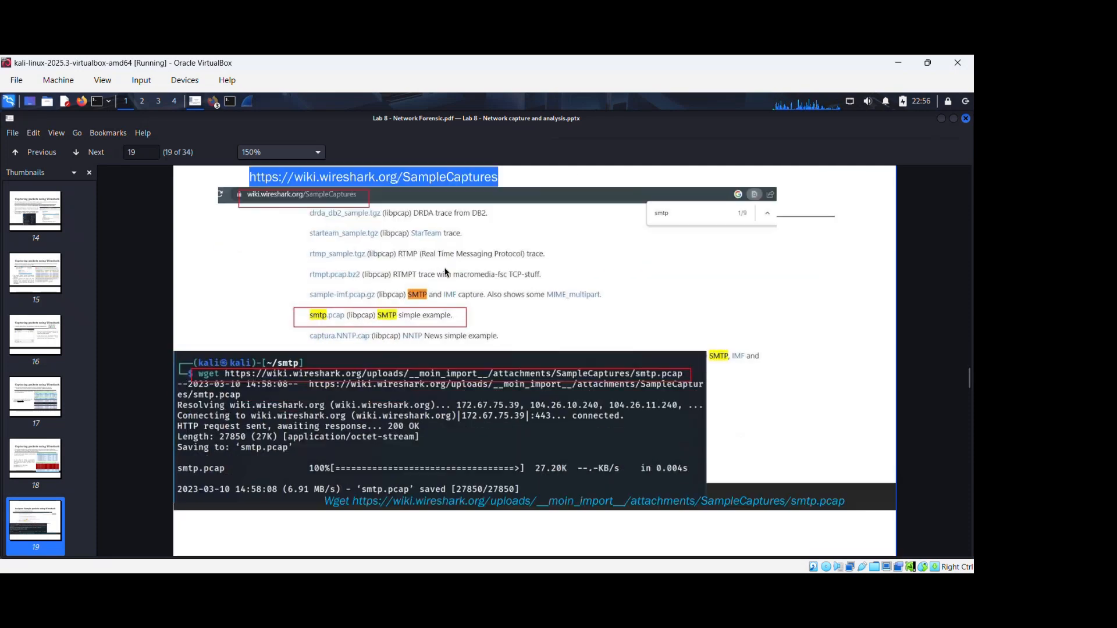
pyautogui.scroll(-3, 441, 279)
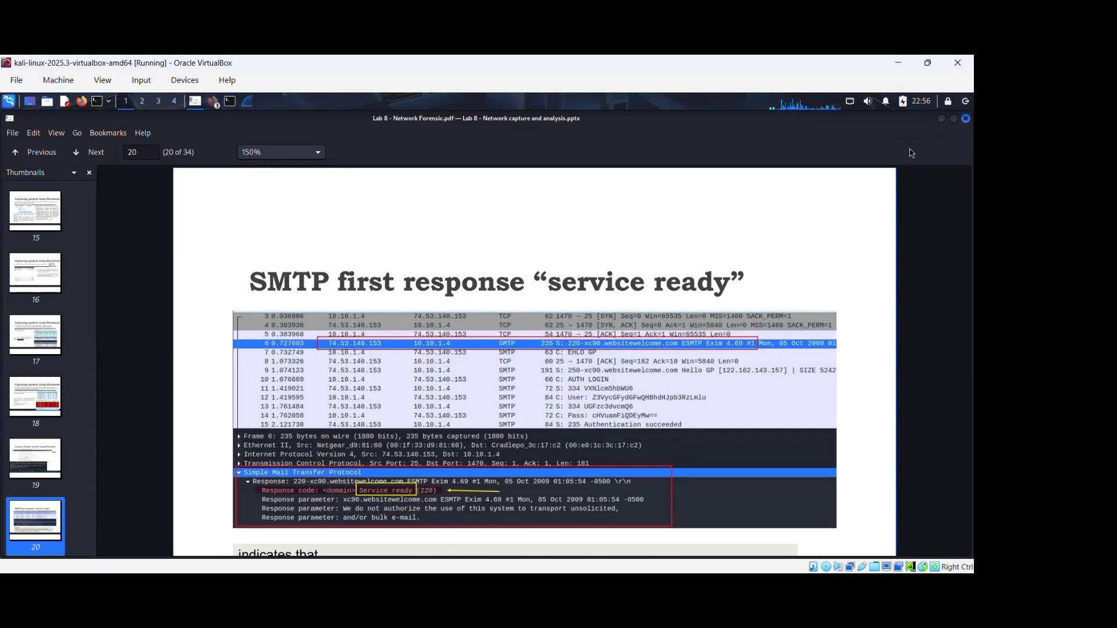
# Switch to Wireshark, open smtp.pcap from the Downloads folder and clear the tcp.port==443 display filter.
pyautogui.hotkey('alt', 'Tab')
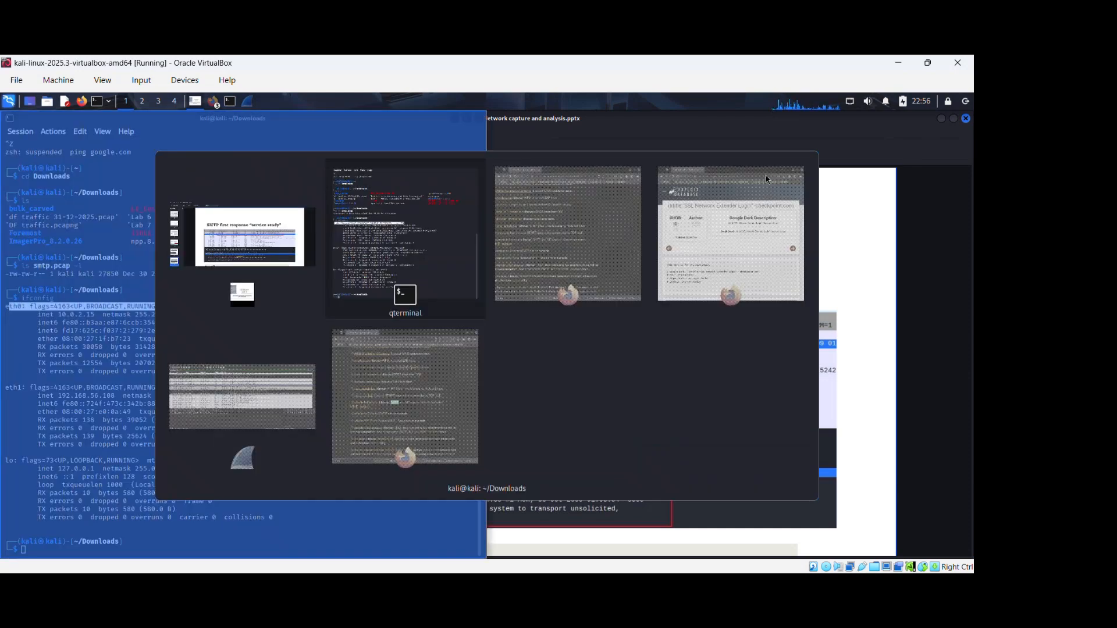
pyautogui.click(258, 254)
pyautogui.hotkey('alt', 'Tab')
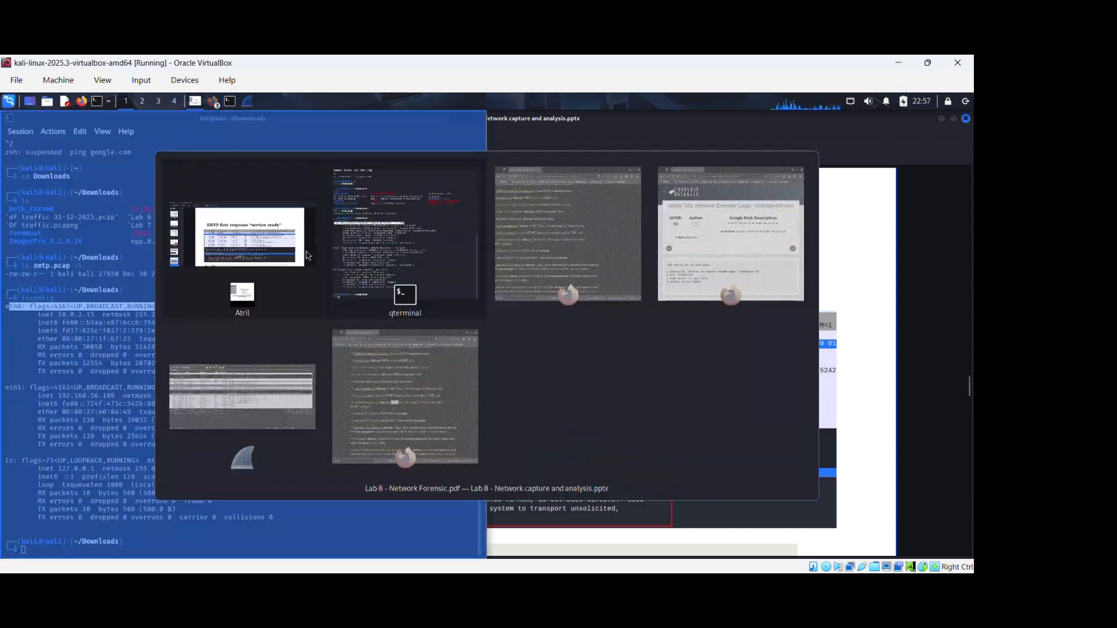
pyautogui.click(263, 375)
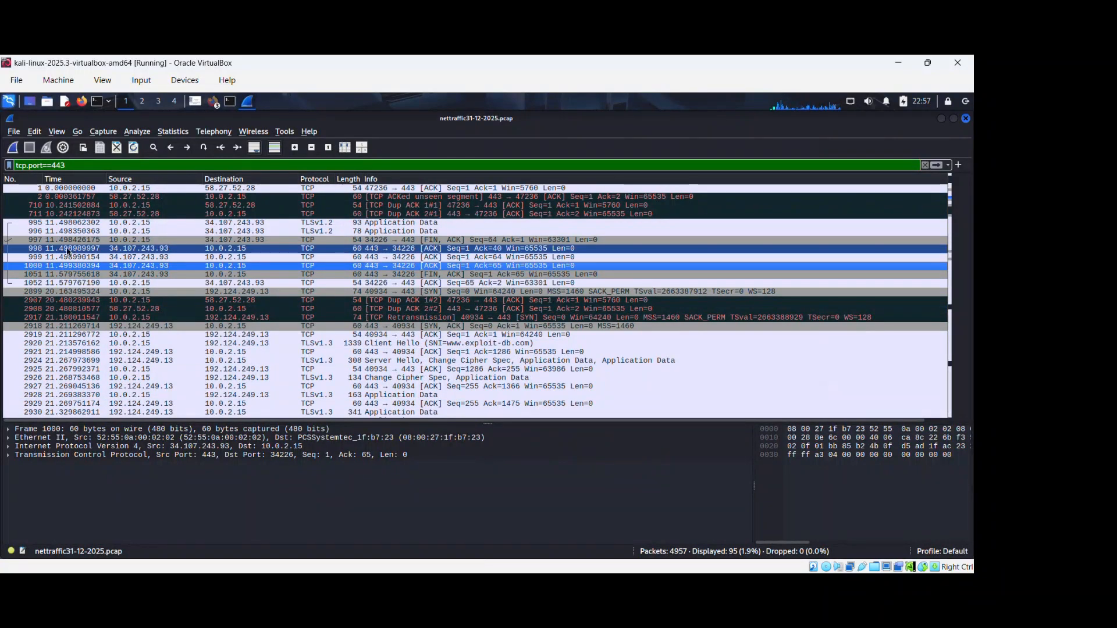
pyautogui.click(13, 133)
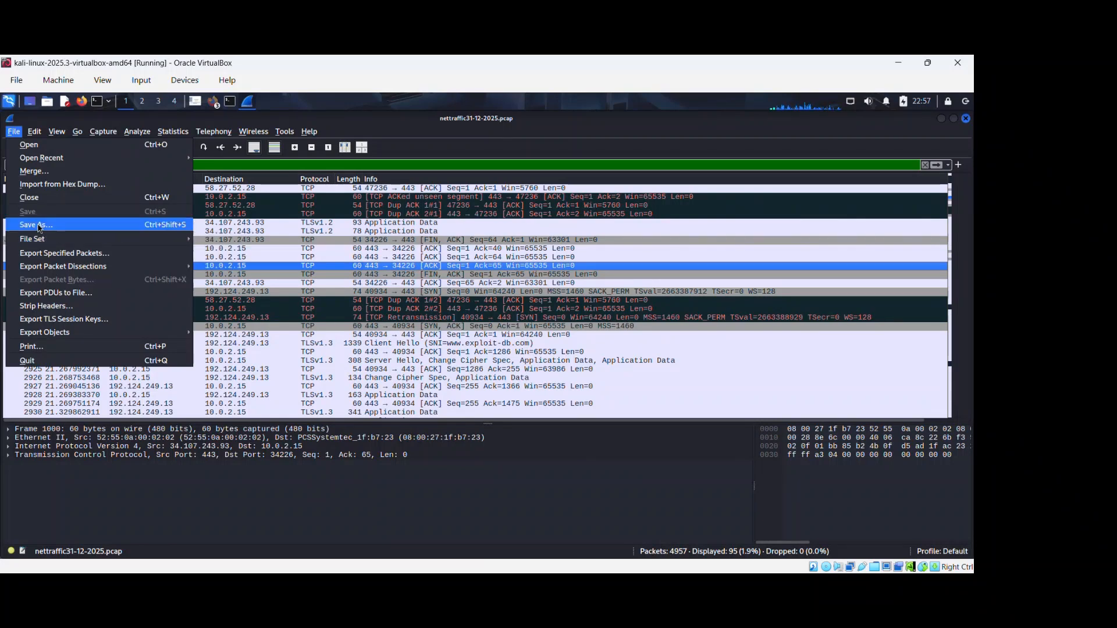
pyautogui.click(59, 148)
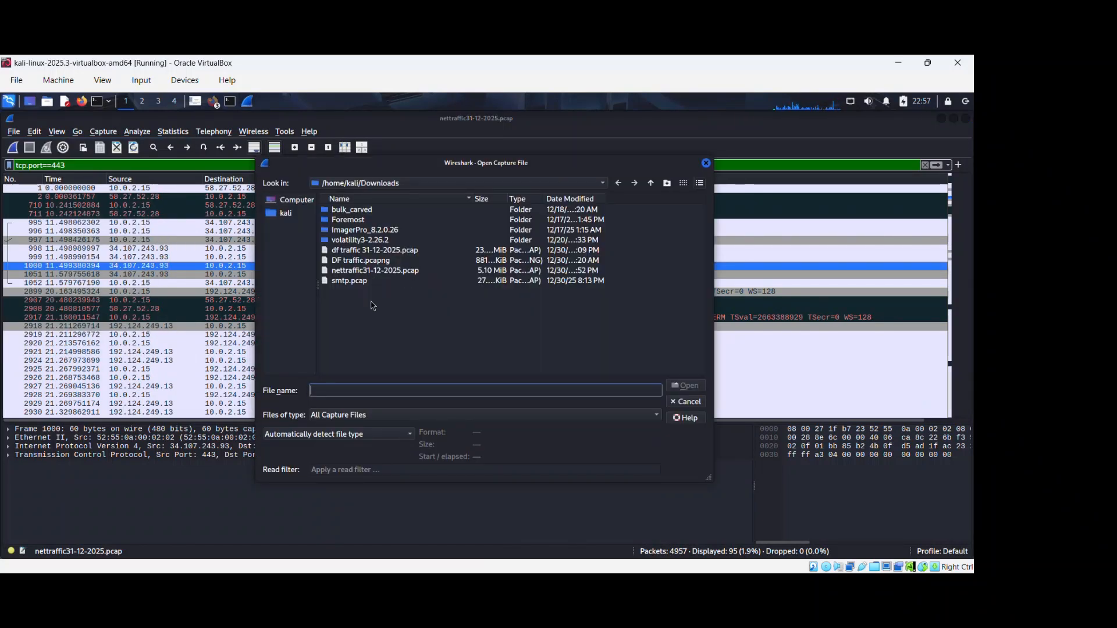
pyautogui.click(347, 282)
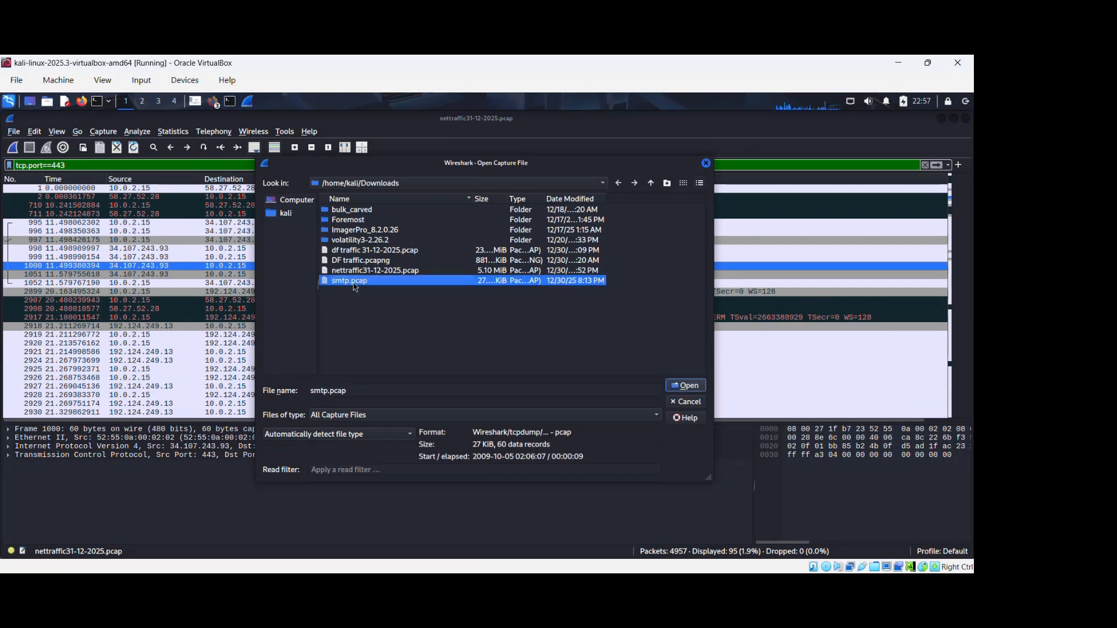
pyautogui.doubleClick(422, 282)
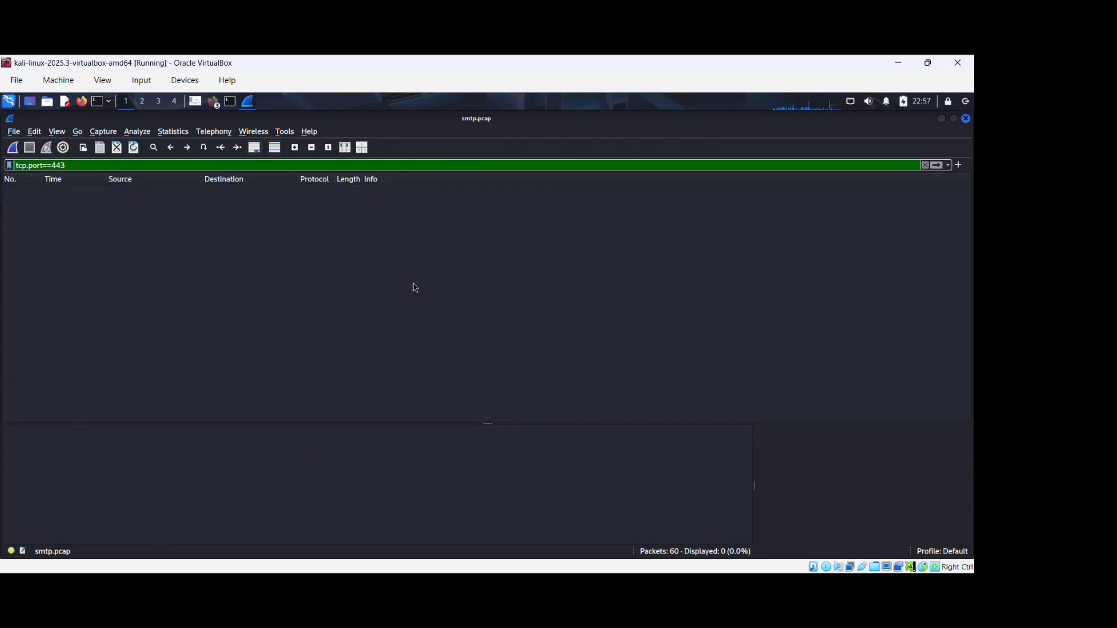
pyautogui.click(926, 166)
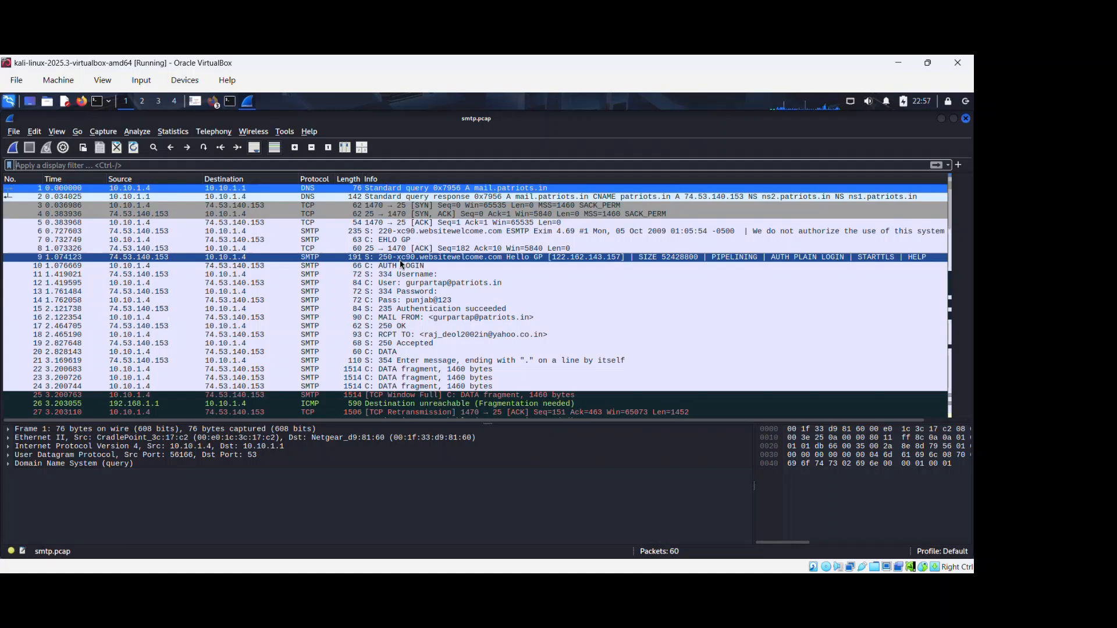
# Select packet 6, the 220 SMTP response, in Wireshark and compare it with the "service ready" example on slide page 20.
pyautogui.hotkey('alt', 'Tab')
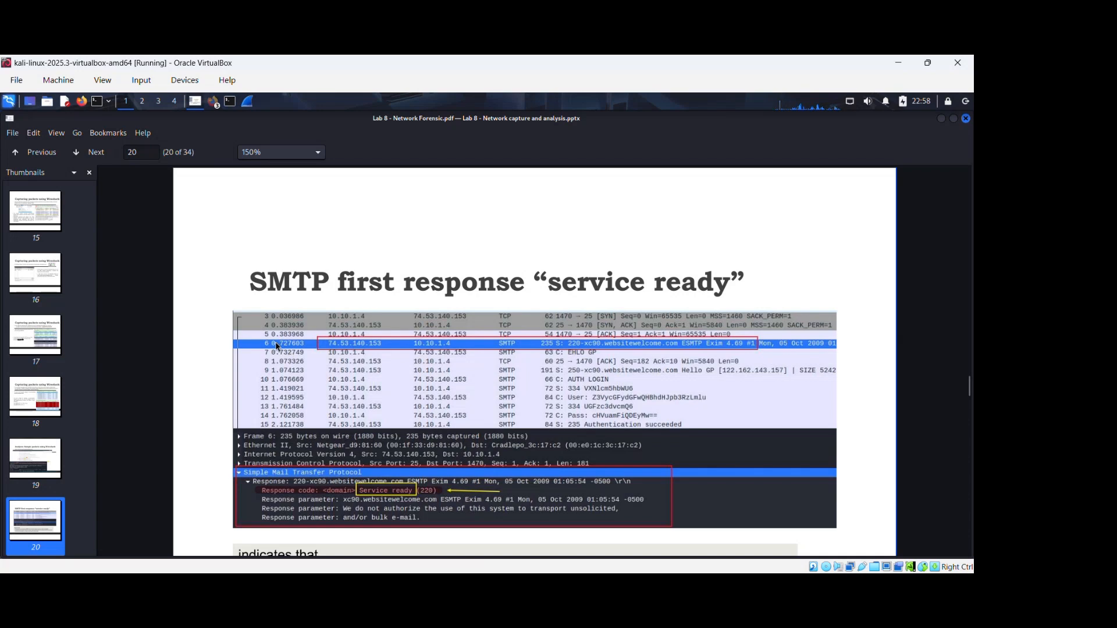
pyautogui.hotkey('alt', 'Tab')
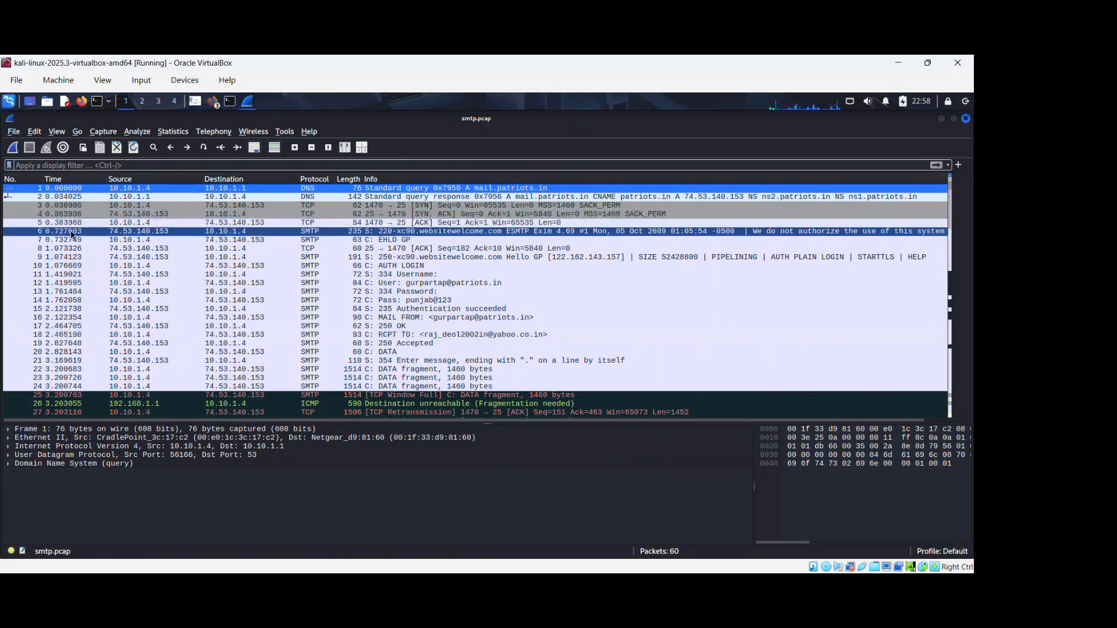
pyautogui.click(72, 233)
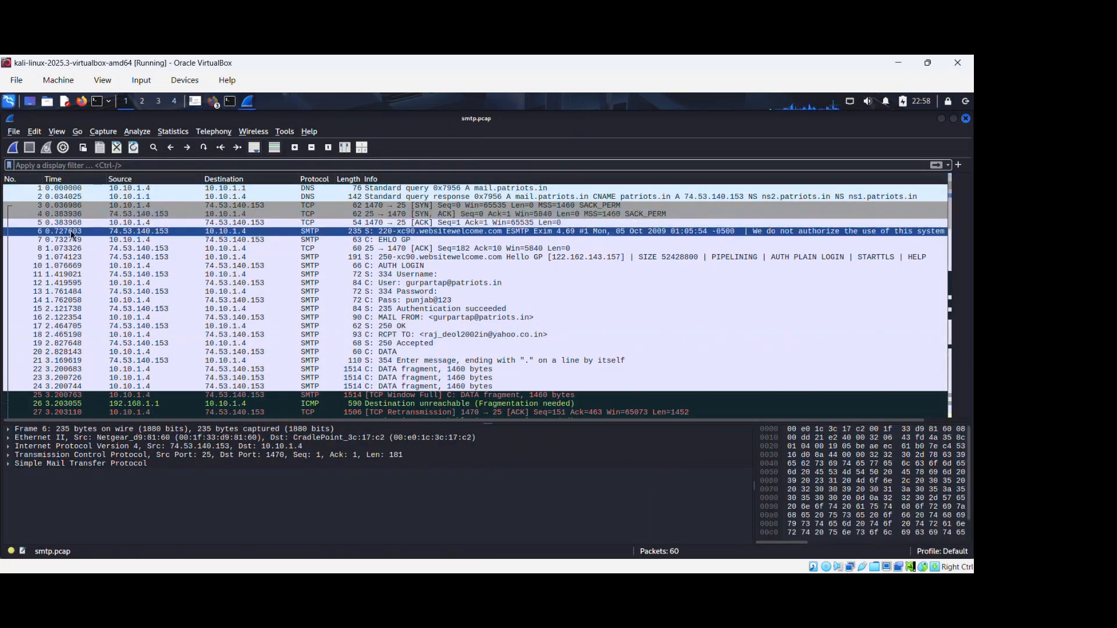
pyautogui.hotkey('alt', 'Tab')
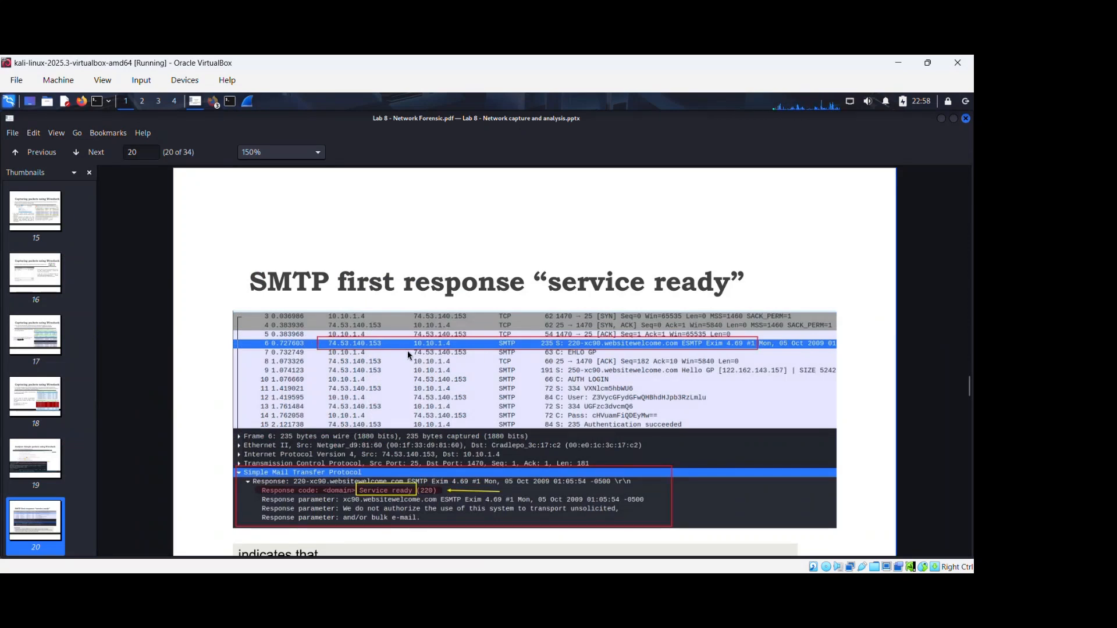
pyautogui.hotkey('alt', 'Tab')
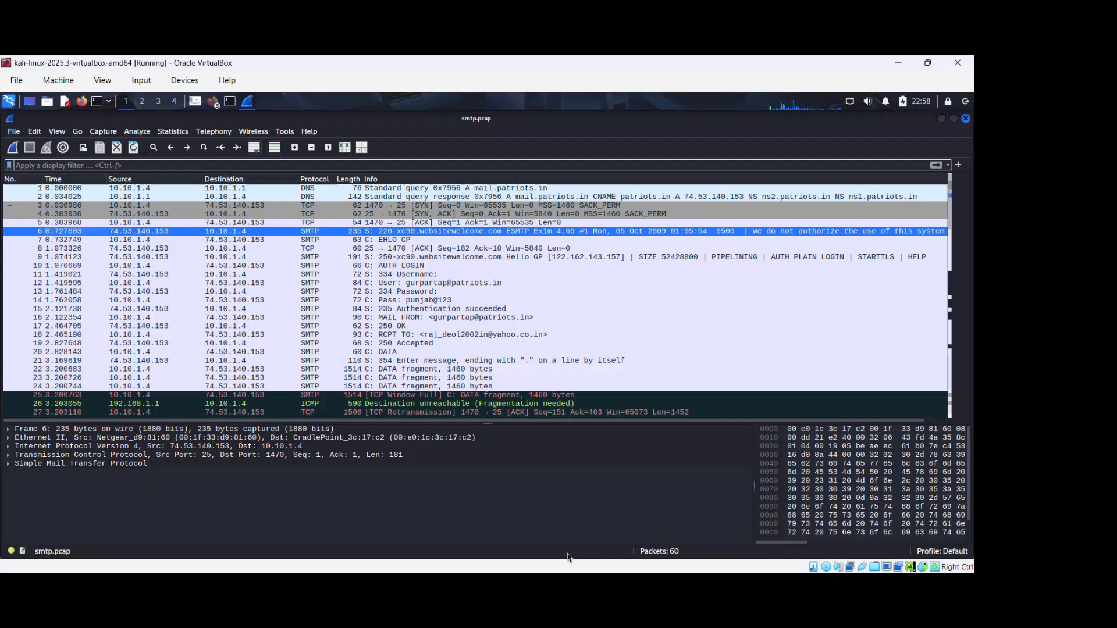
pyautogui.hotkey('alt', 'Tab')
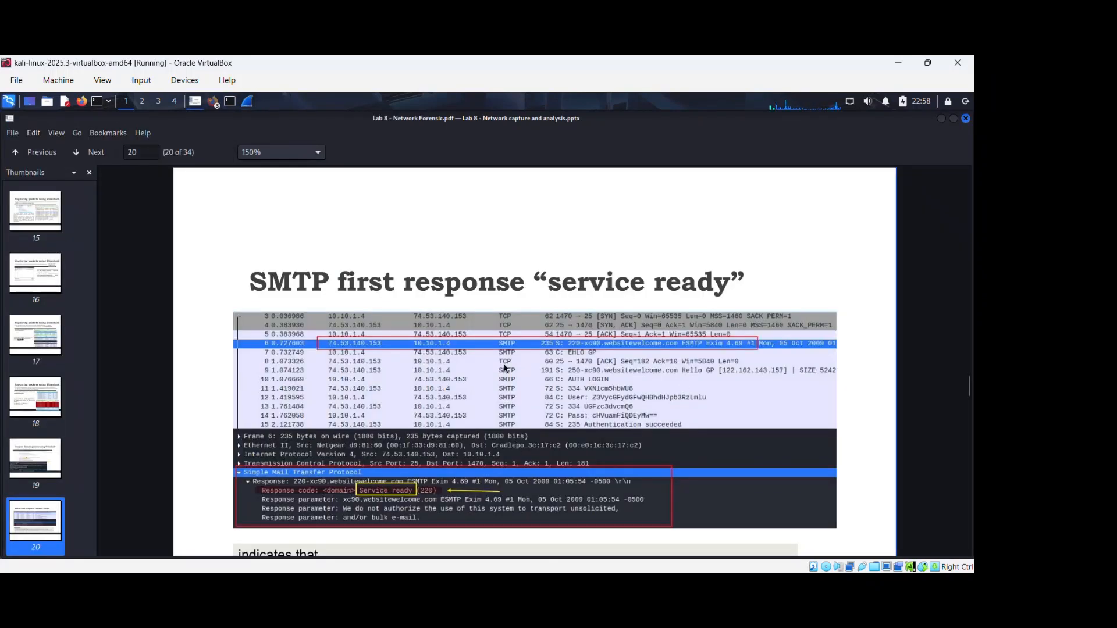
pyautogui.hotkey('alt', 'Tab')
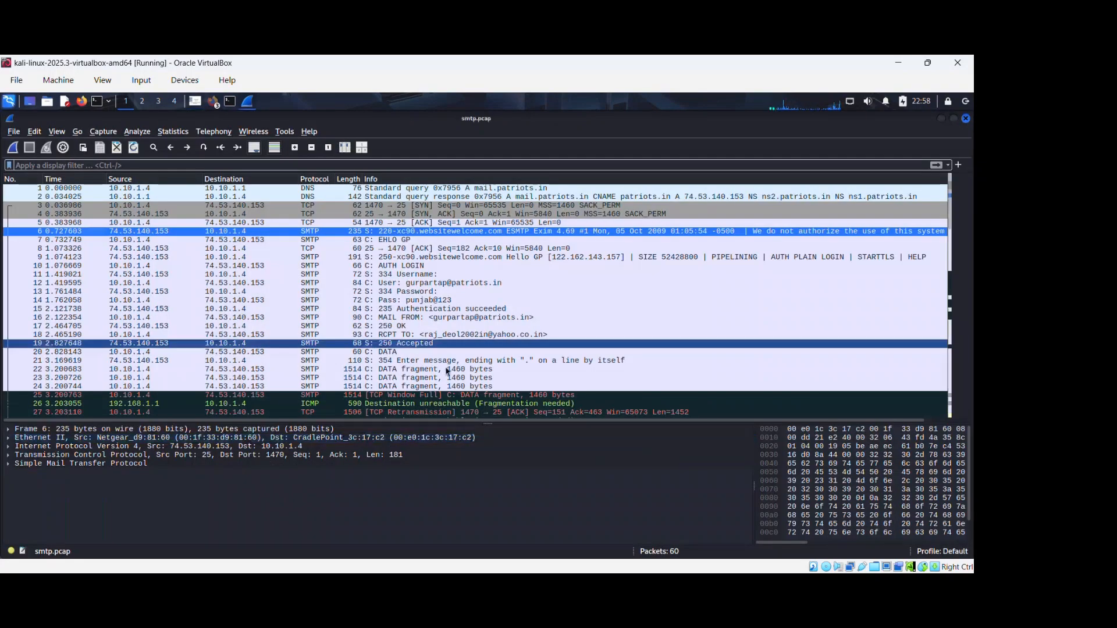
# Expand packet 6's Simple Mail Transfer Protocol response and examine its response parameters and response code.
pyautogui.click(7, 465)
pyautogui.click(16, 474)
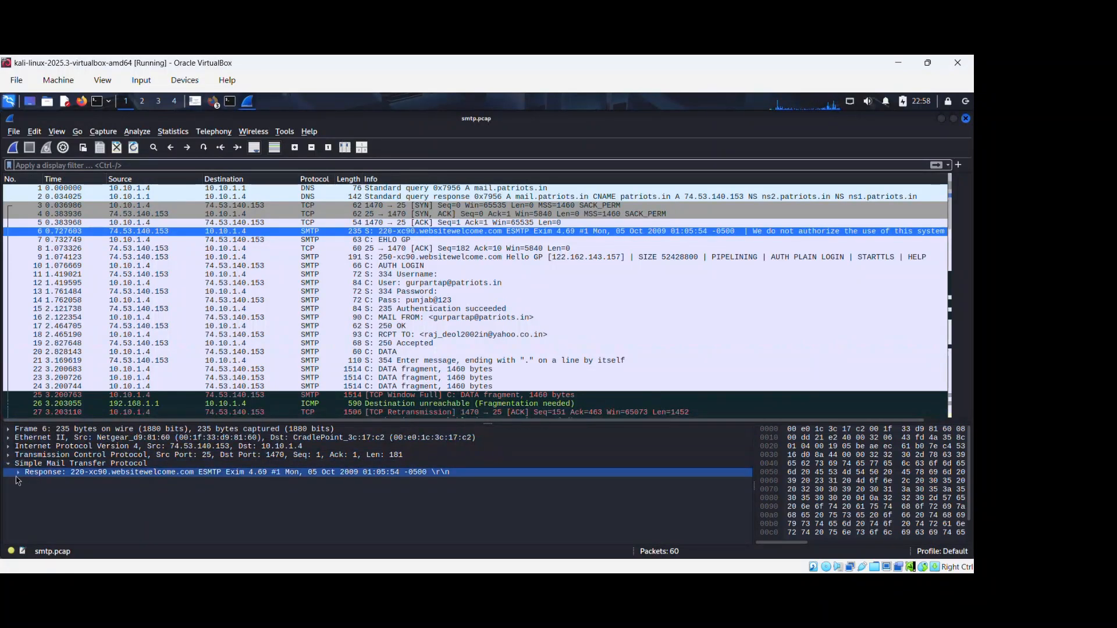
pyautogui.click(19, 472)
pyautogui.click(157, 499)
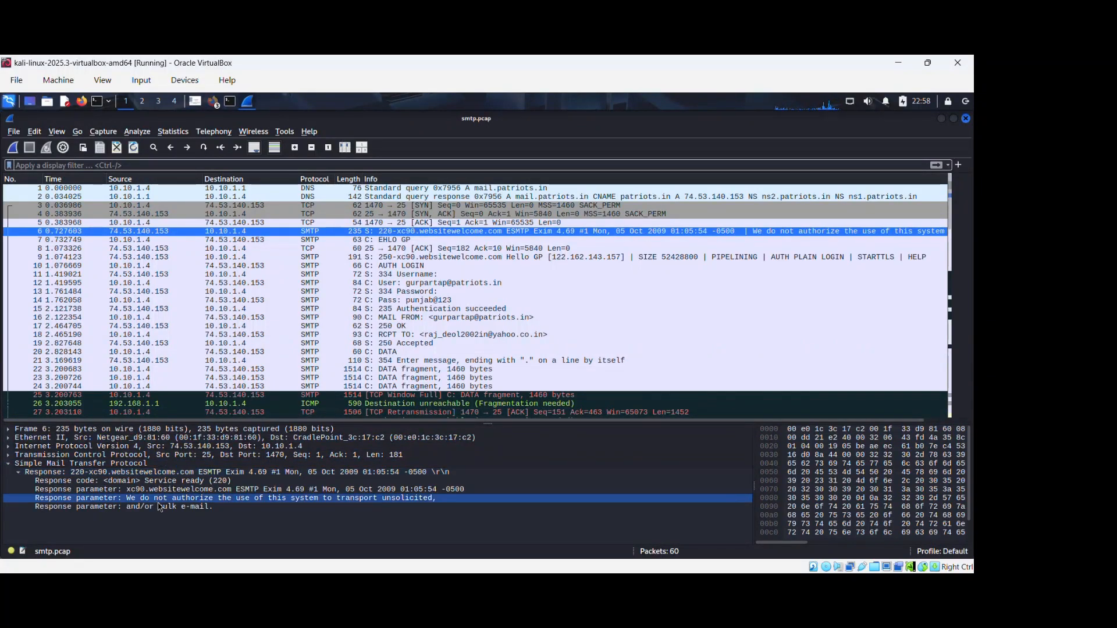
pyautogui.click(167, 491)
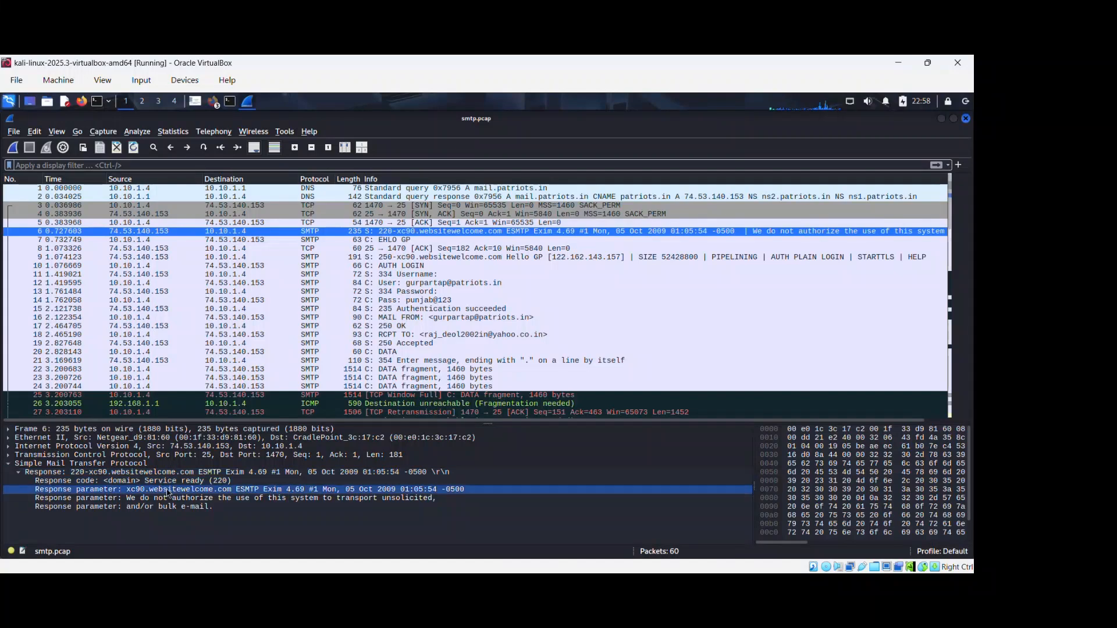
pyautogui.click(172, 484)
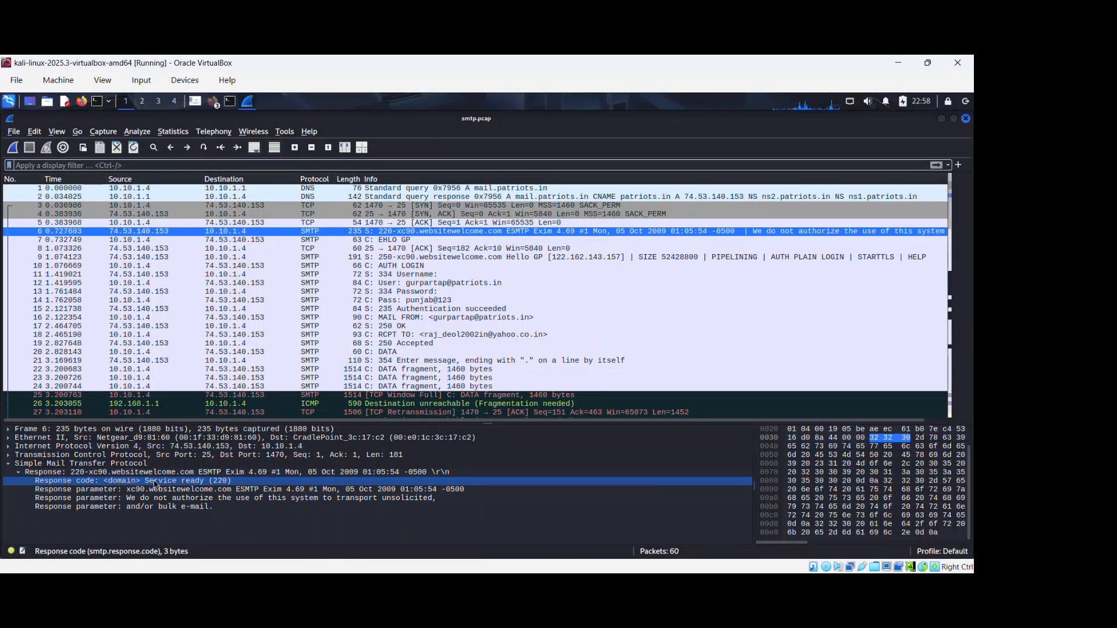
# Switch to the lab slides and read the explanation of the SMTP "service ready" response on page 20.
pyautogui.hotkey('alt', 'Tab')
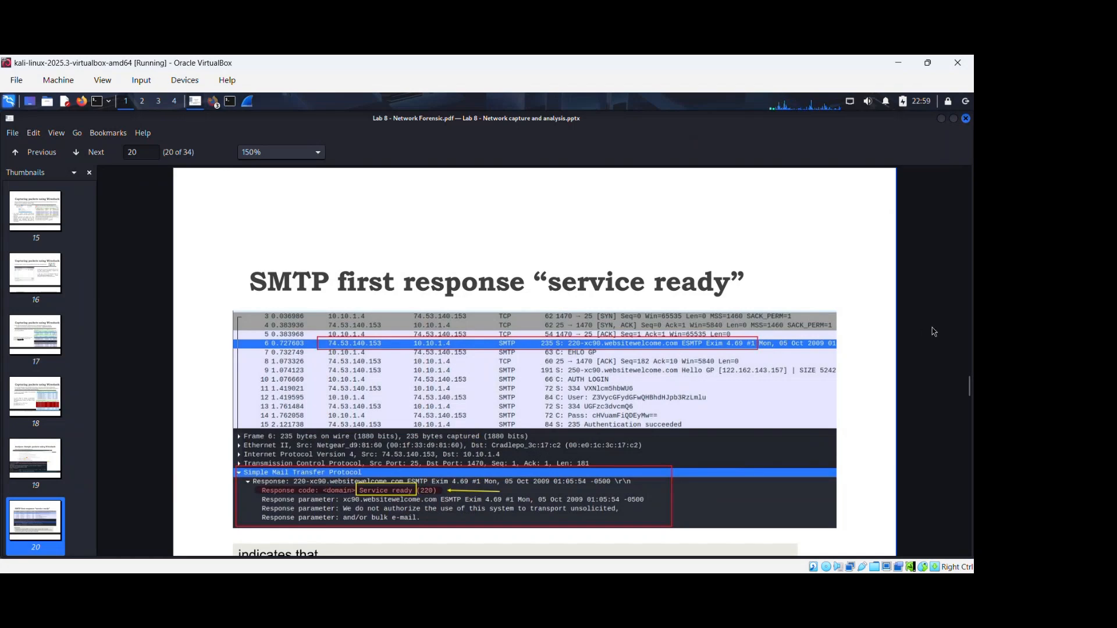
pyautogui.scroll(-3, 910, 474)
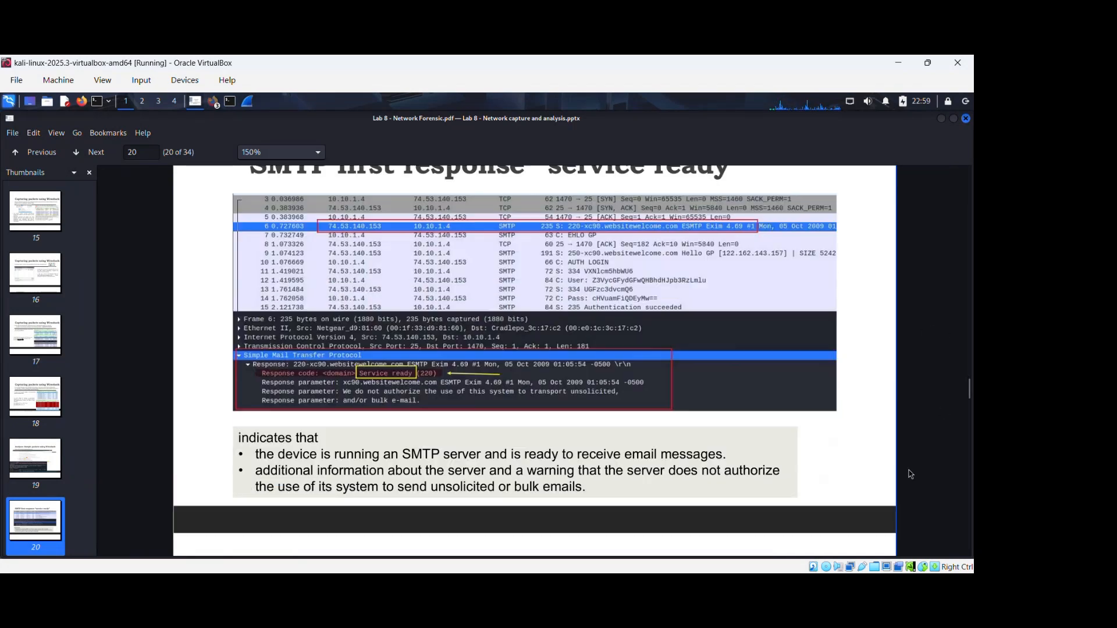
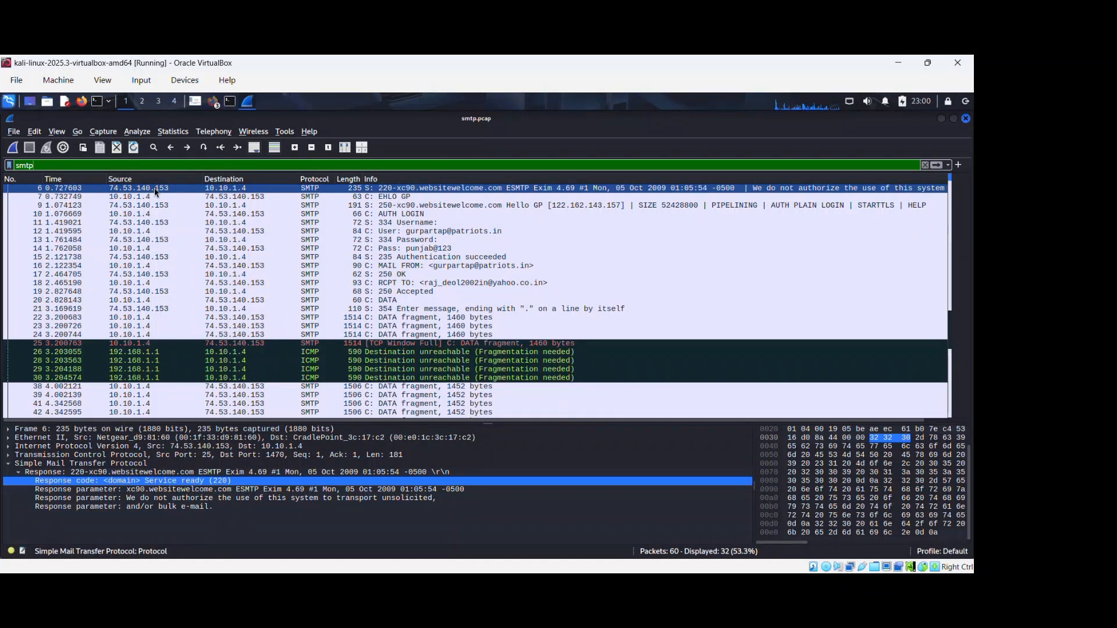
# Select packet 10, AUTH LOGIN, in Wireshark and compare the authentication exchange with the example on slide page 21.
pyautogui.hotkey('alt', 'Tab')
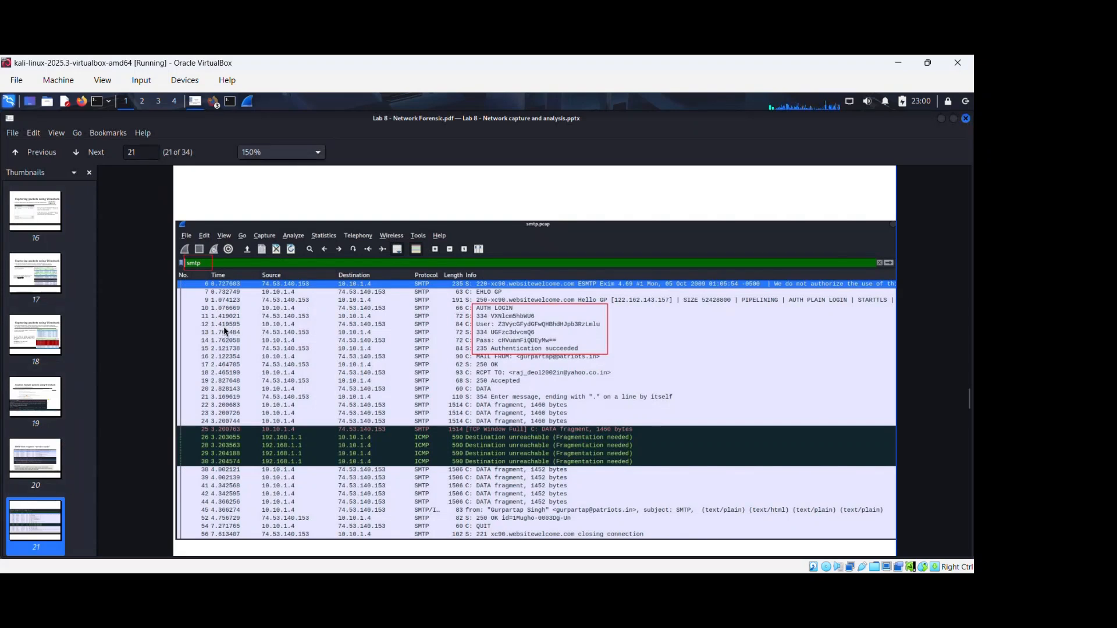
pyautogui.hotkey('alt', 'Tab')
pyautogui.click(489, 214)
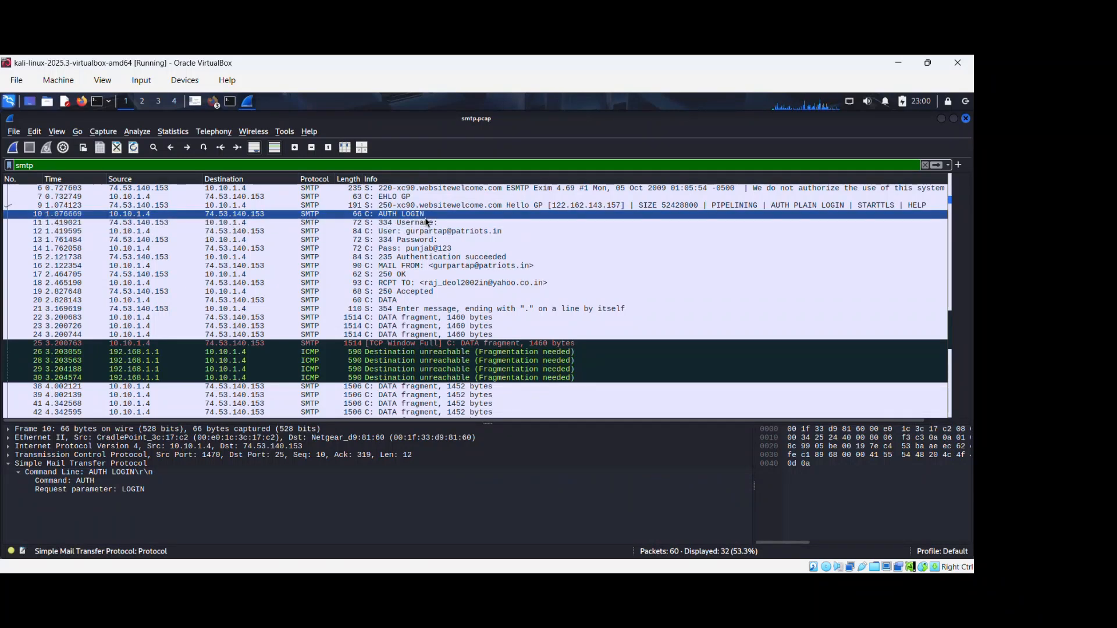
pyautogui.hotkey('alt', 'Tab')
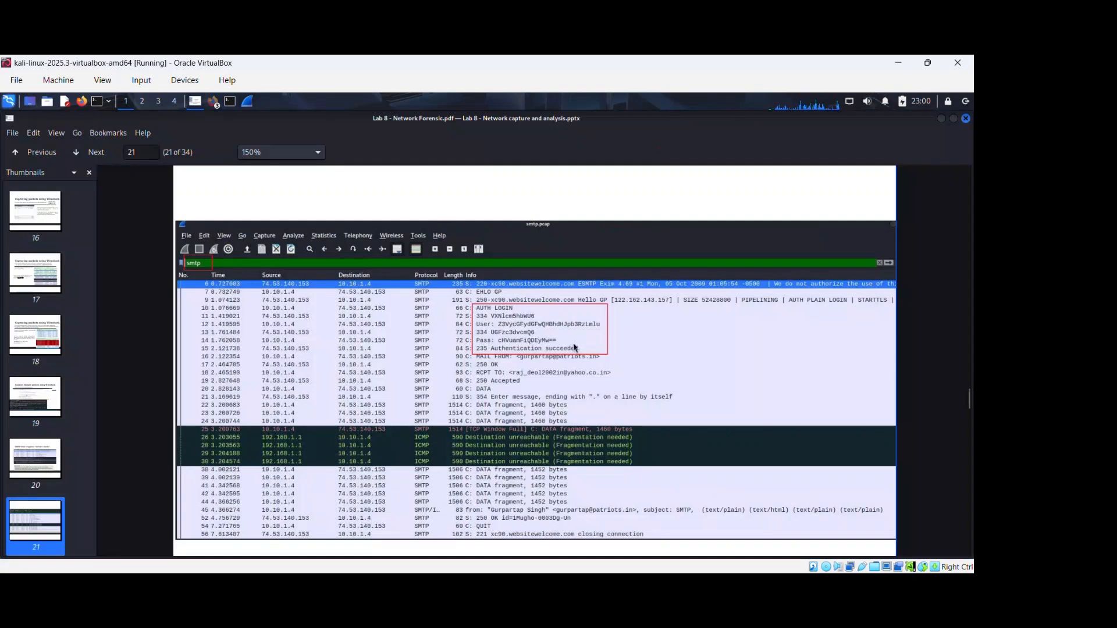
pyautogui.hotkey('alt', 'Tab')
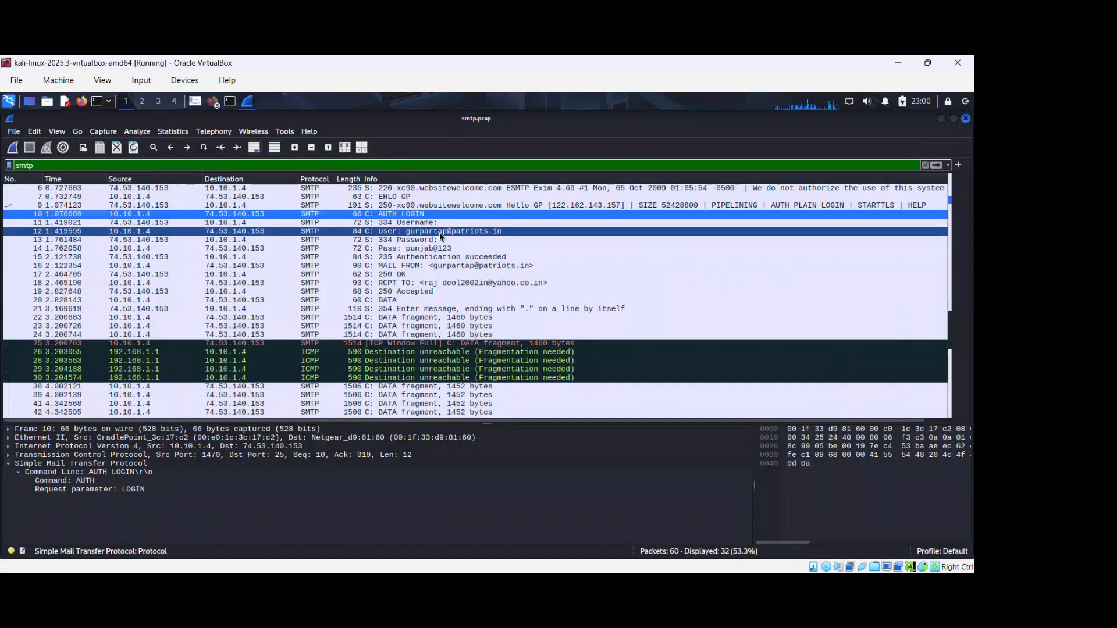
# Return to the lab slides and read the Base64 encoding explanation on page 22 and the conversion tables on page 23.
pyautogui.hotkey('alt', 'Tab')
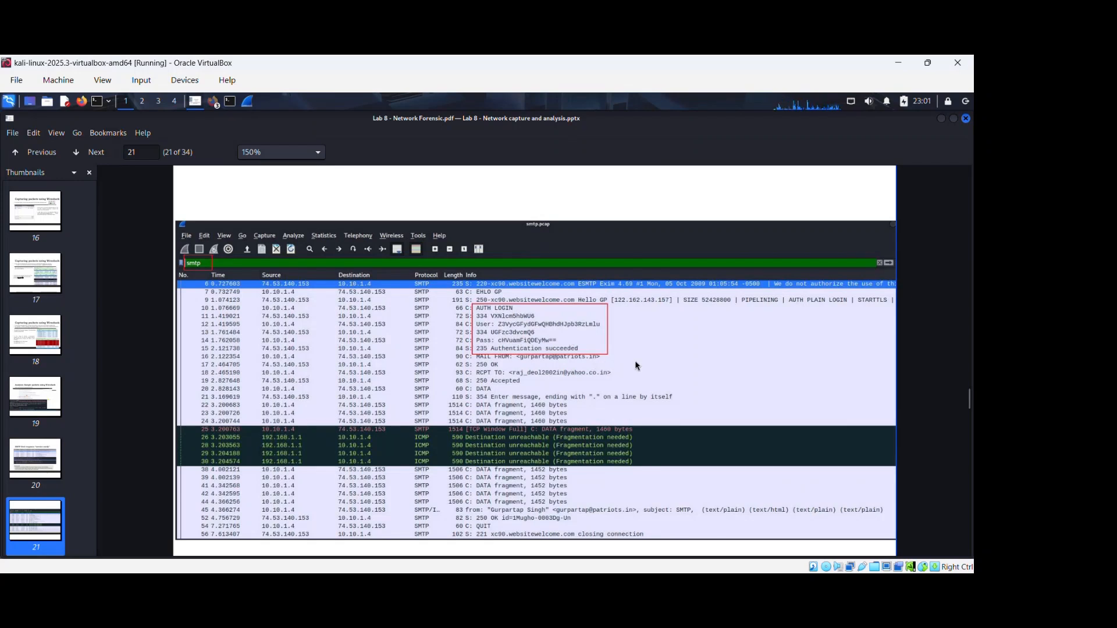
pyautogui.scroll(-1, 637, 363)
pyautogui.scroll(-4, 637, 363)
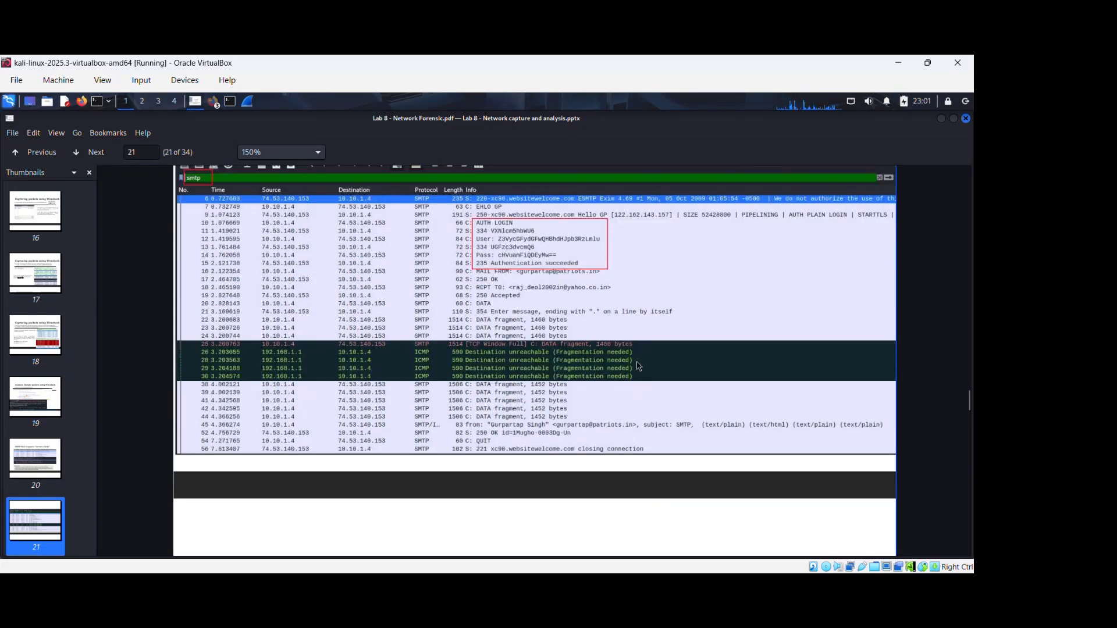
pyautogui.scroll(-7, 635, 366)
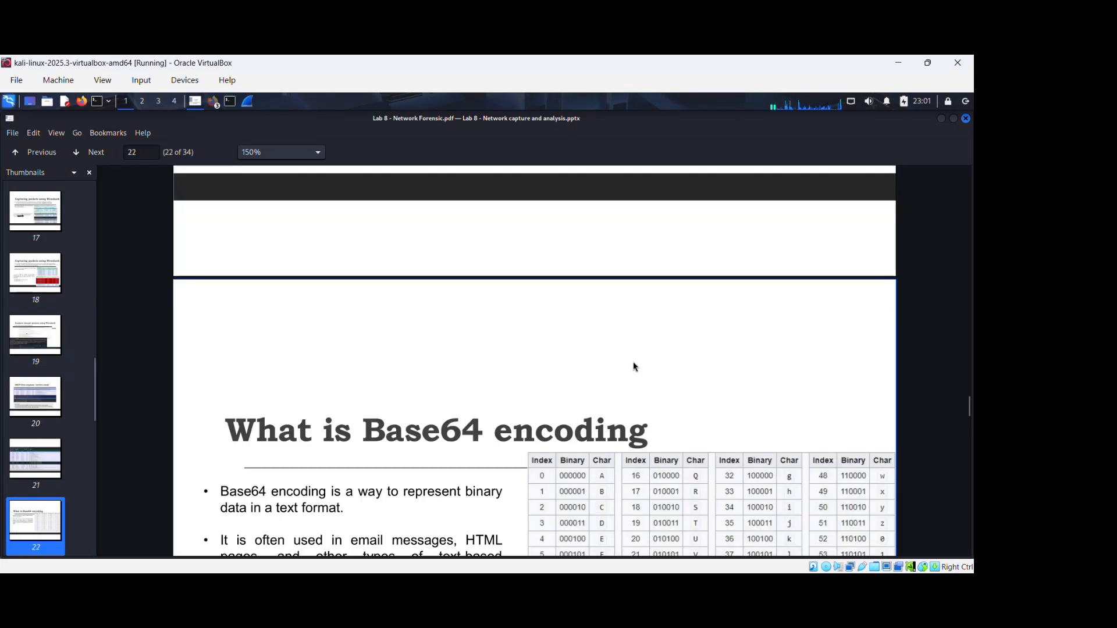
pyautogui.scroll(-2, 629, 366)
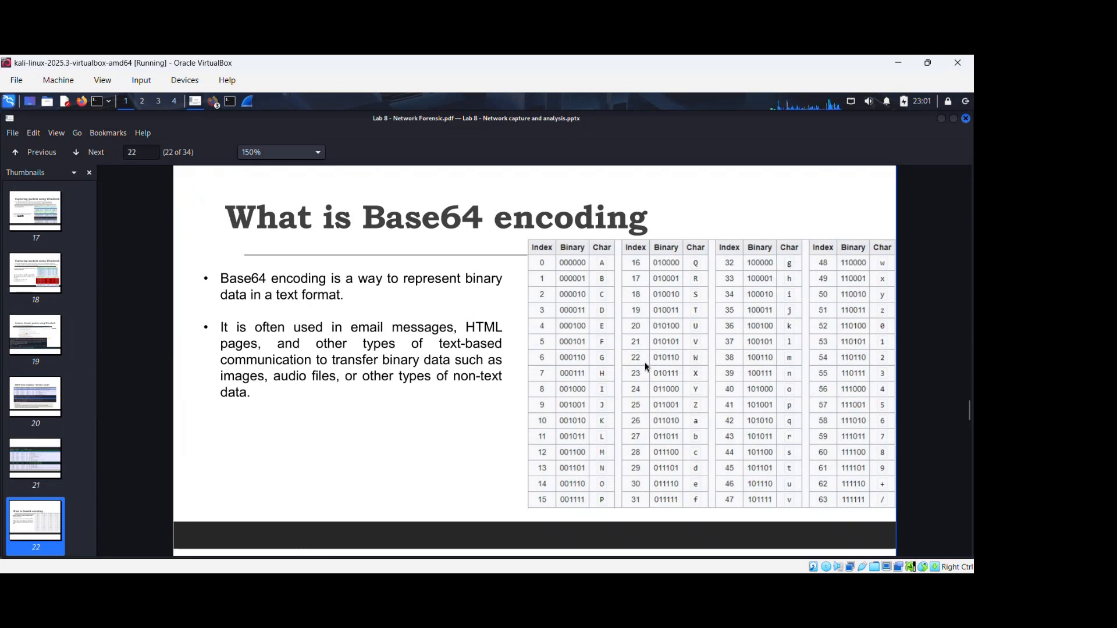
pyautogui.scroll(10, 646, 367)
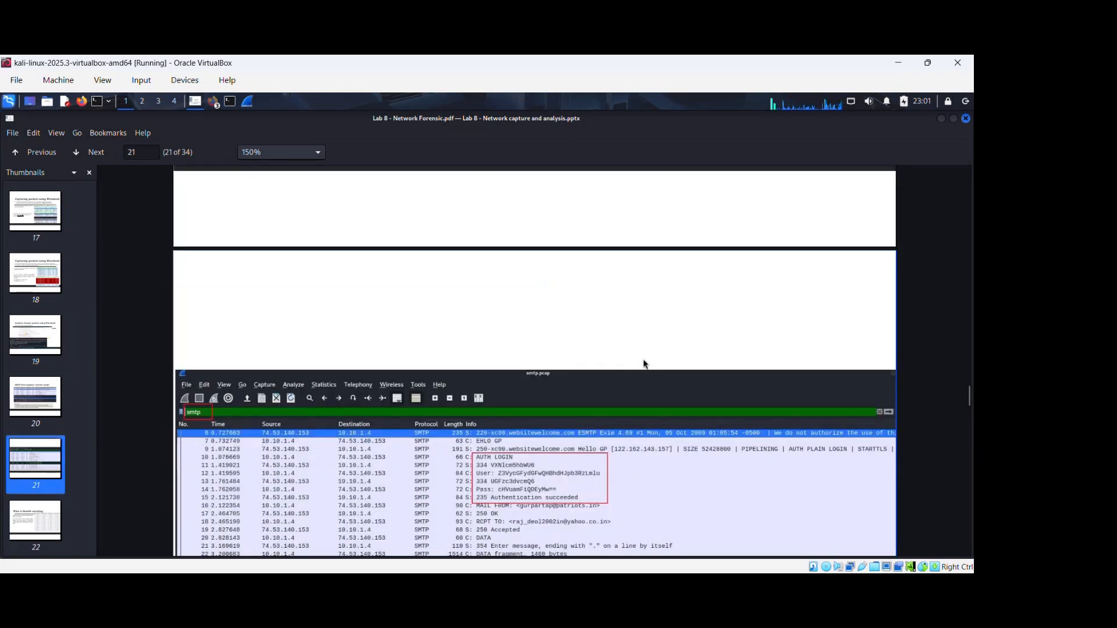
pyautogui.scroll(-10, 644, 364)
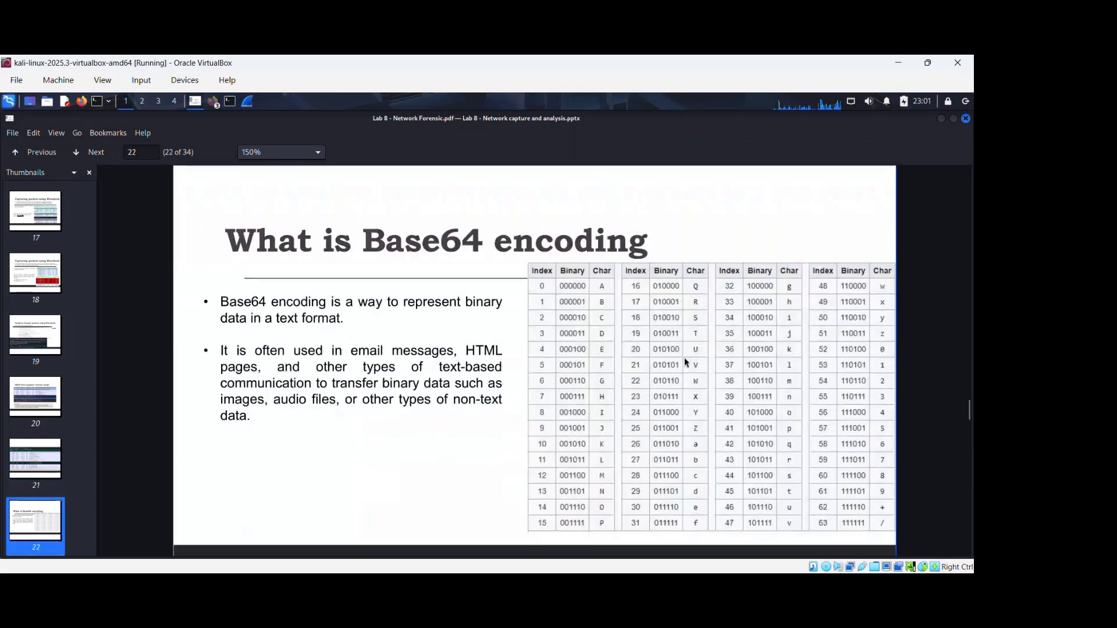
pyautogui.scroll(-10, 684, 360)
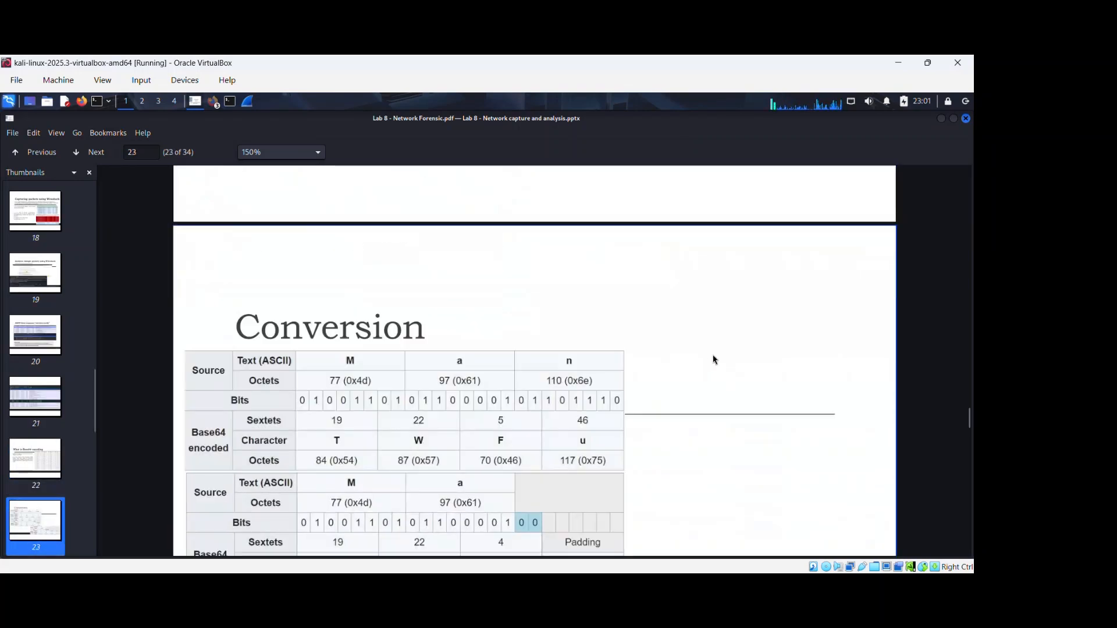
pyautogui.scroll(-2, 717, 358)
pyautogui.scroll(-5, 718, 356)
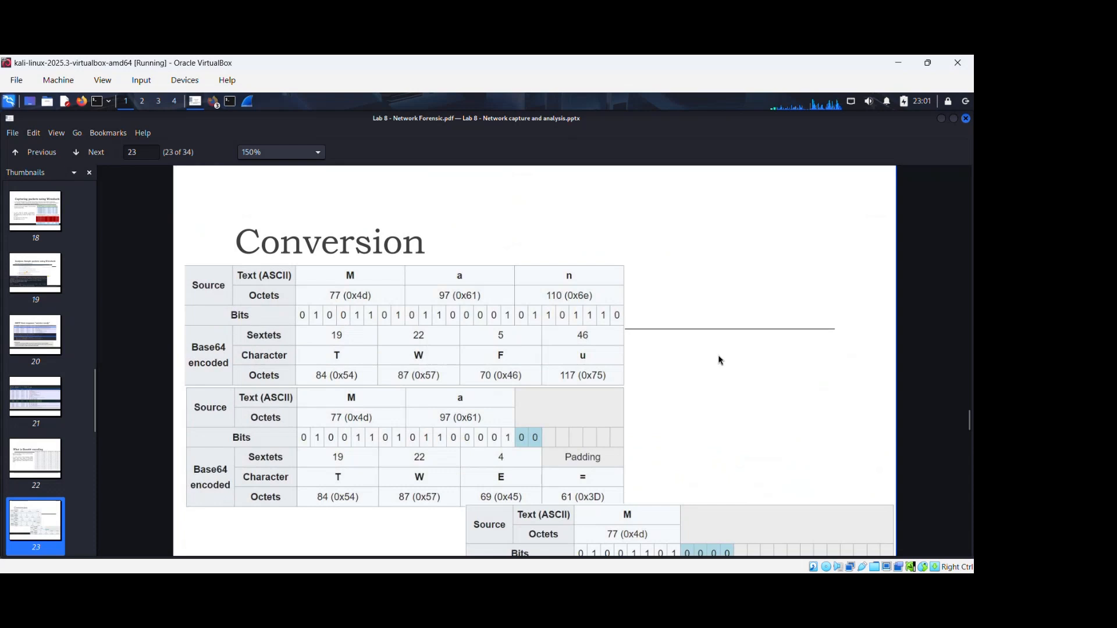
# Read the Base64 decoding examples on slide page 24 and compare the protocol preferences instructions on page 25 with Wireshark's packet 12.
pyautogui.scroll(-10, 719, 356)
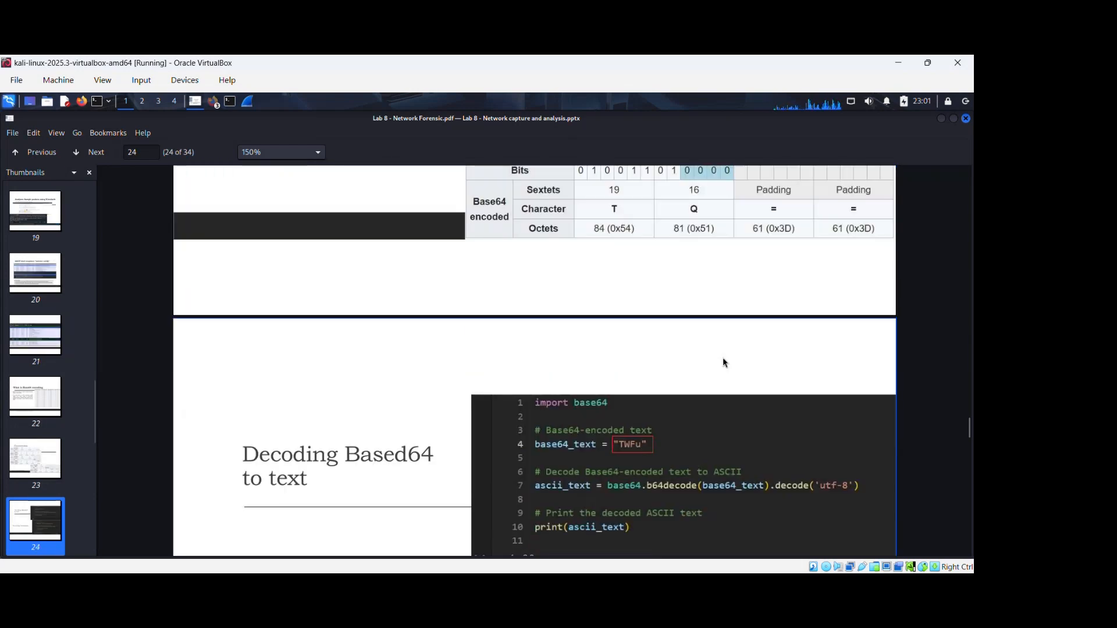
pyautogui.scroll(-2, 725, 362)
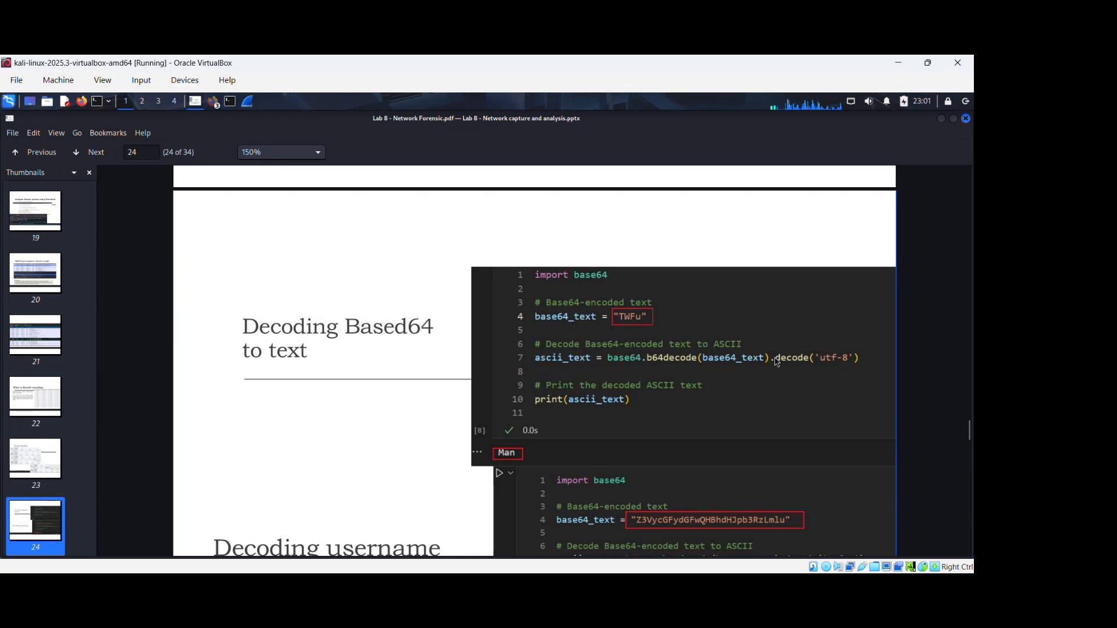
pyautogui.scroll(-3, 779, 360)
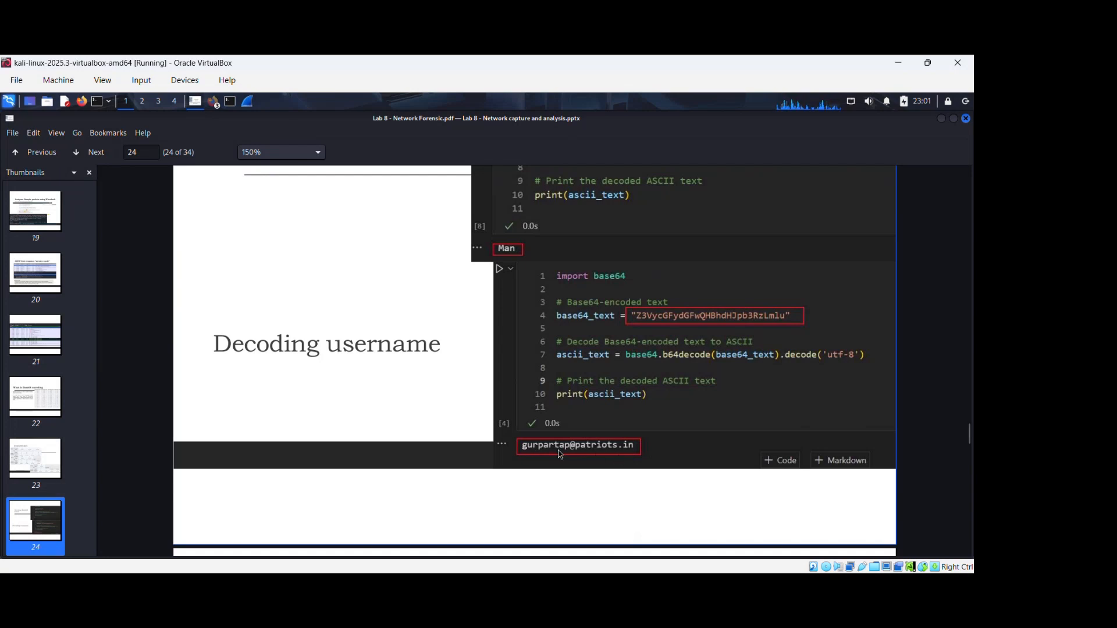
pyautogui.scroll(-5, 727, 375)
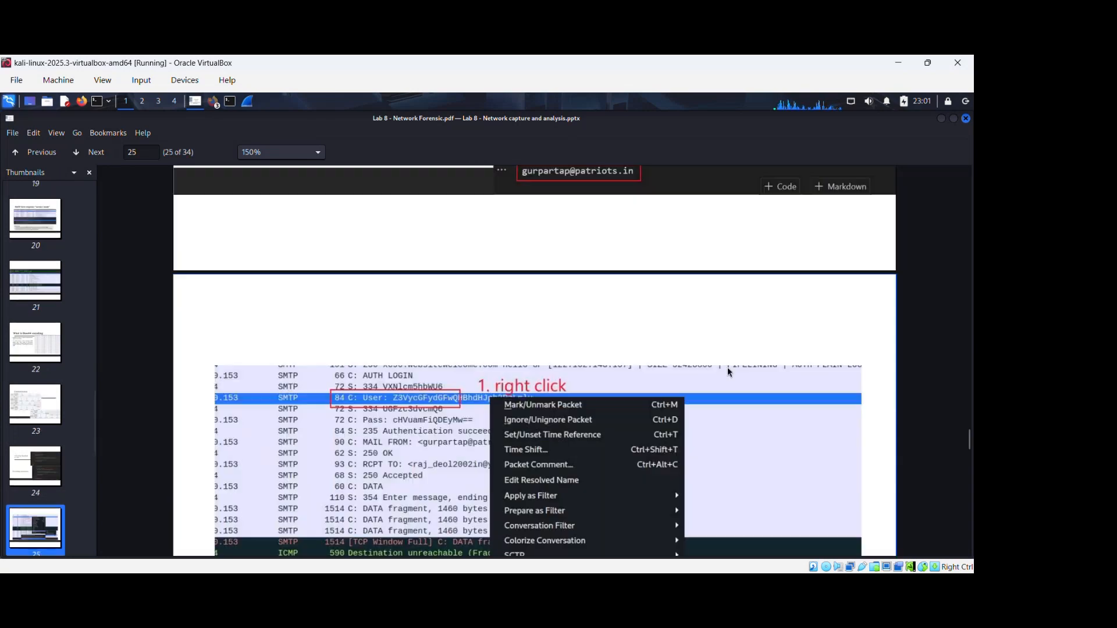
pyautogui.scroll(-3, 727, 371)
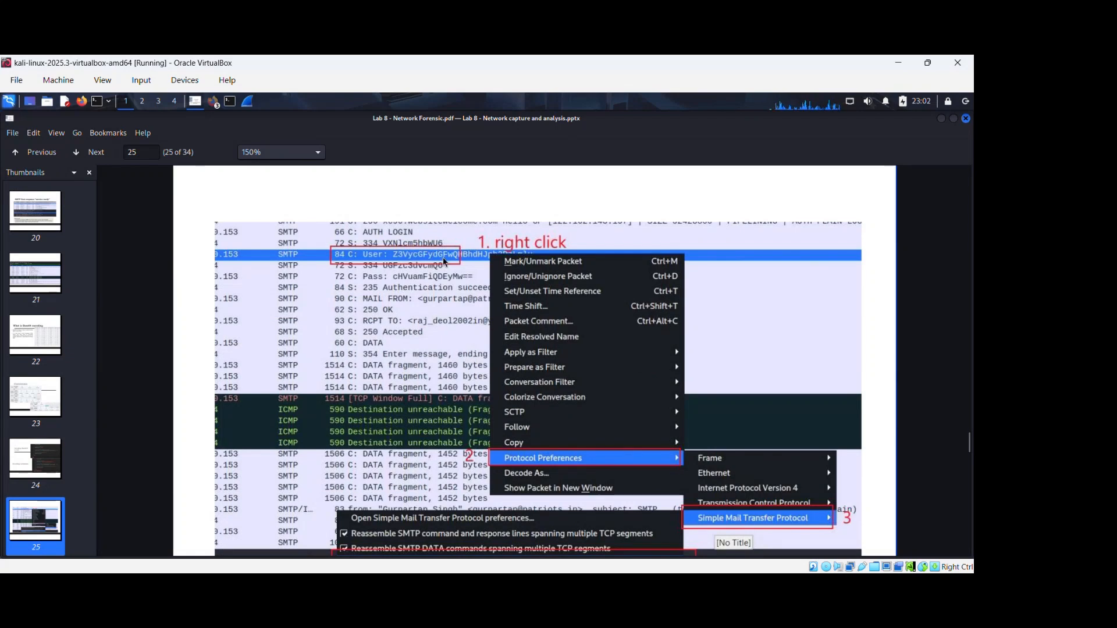
pyautogui.hotkey('alt', 'Tab')
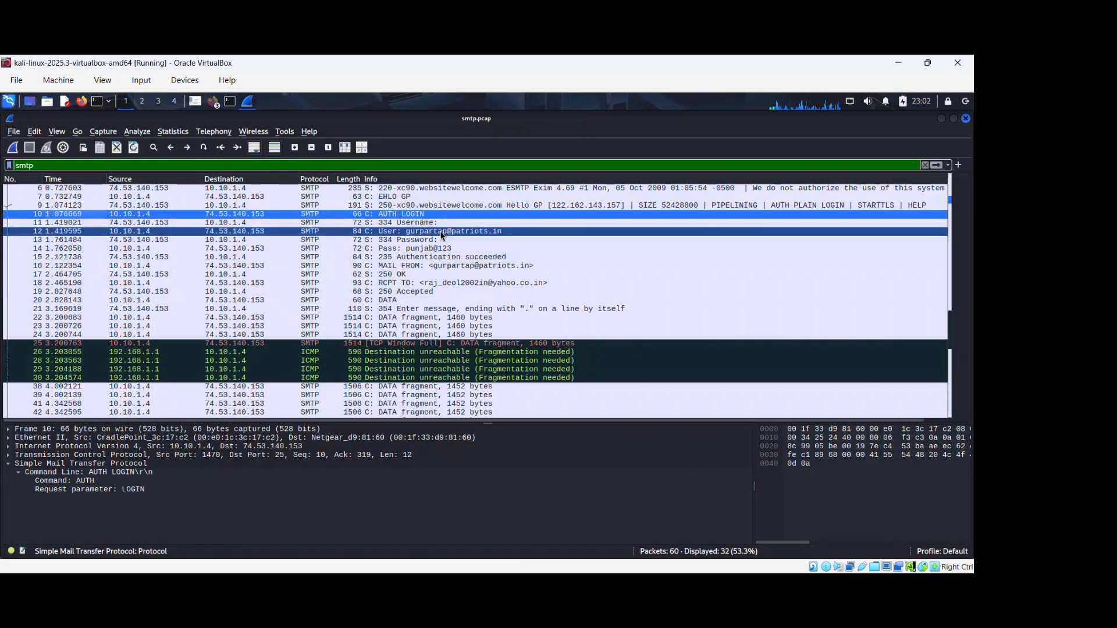
pyautogui.hotkey('alt', 'Tab')
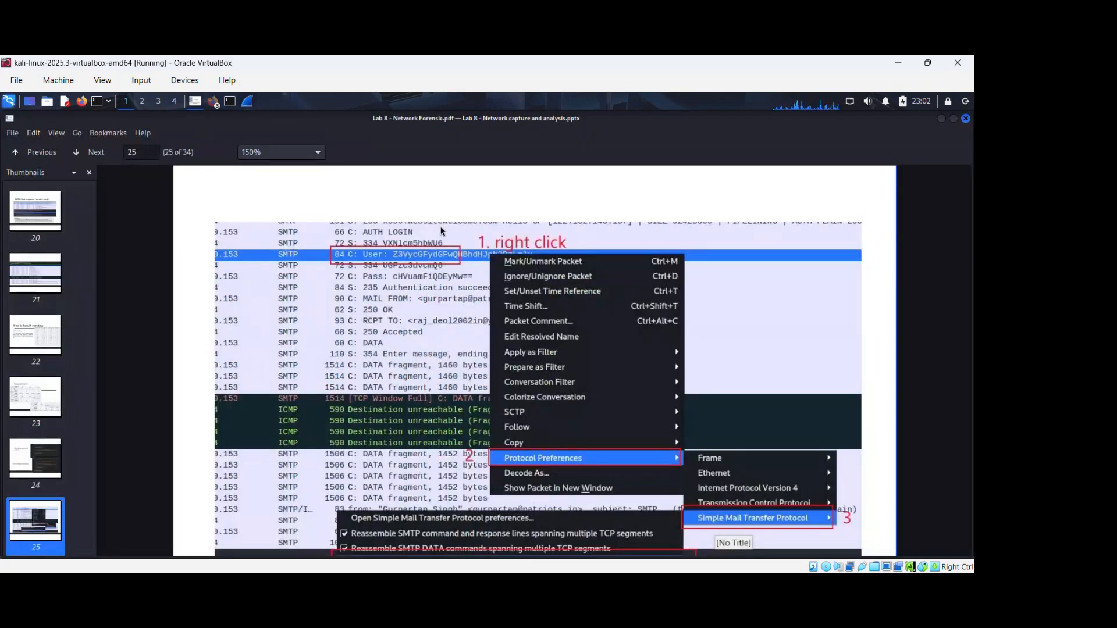
# In Wireshark, select packet 12 and turn off Decode Base64 encoded AUTH parameters in the Simple Mail Transfer Protocol preferences.
pyautogui.hotkey('alt', 'Tab')
pyautogui.click(442, 231)
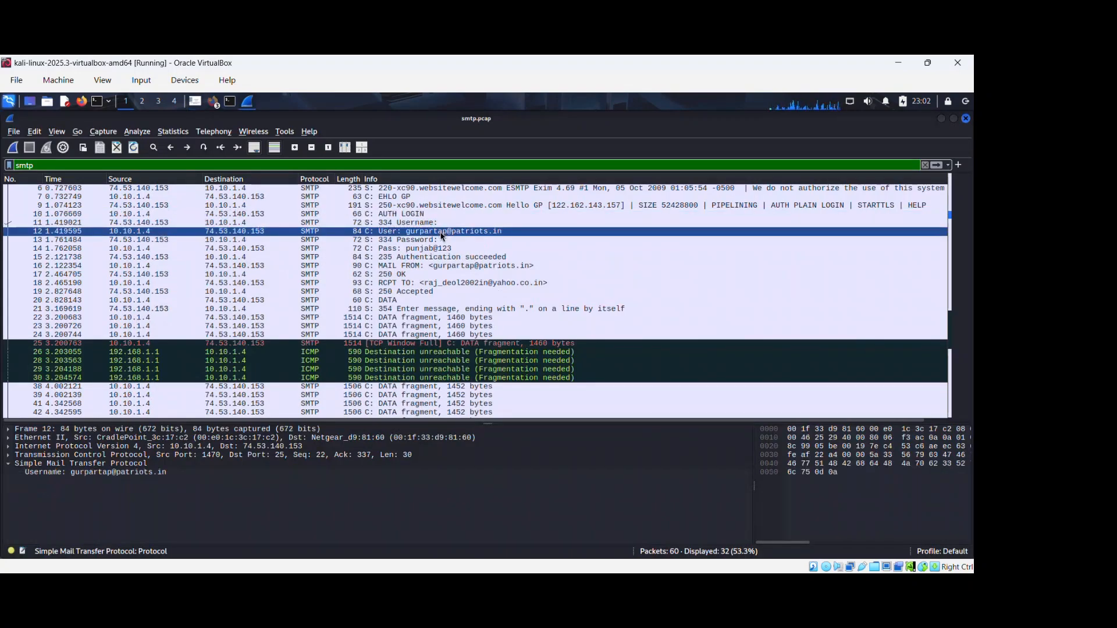
pyautogui.rightClick(442, 231)
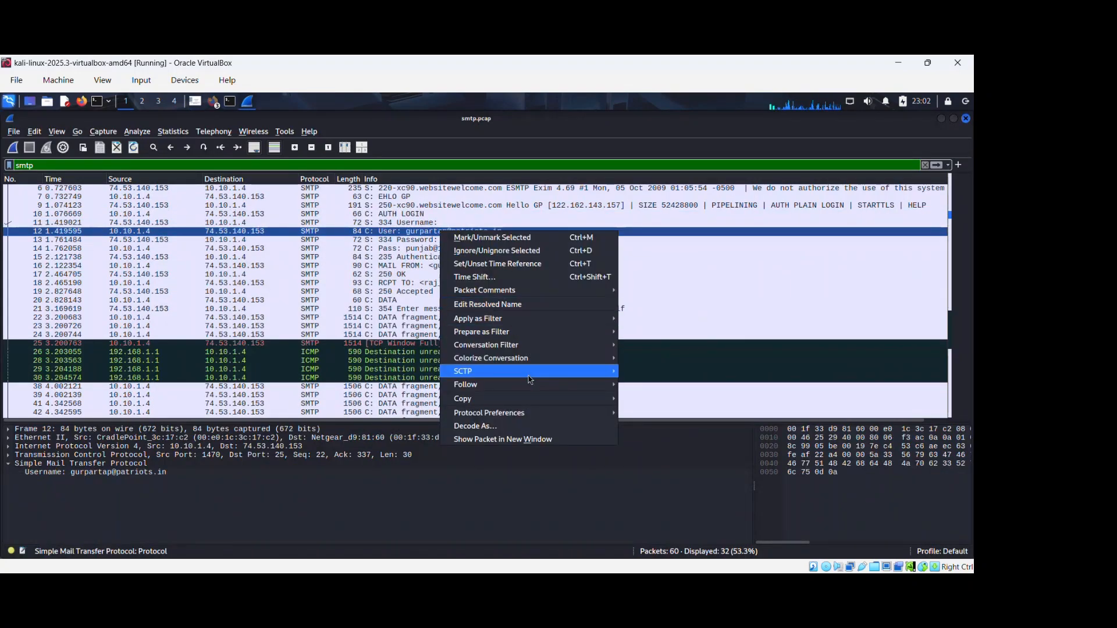
pyautogui.moveTo(531, 377)
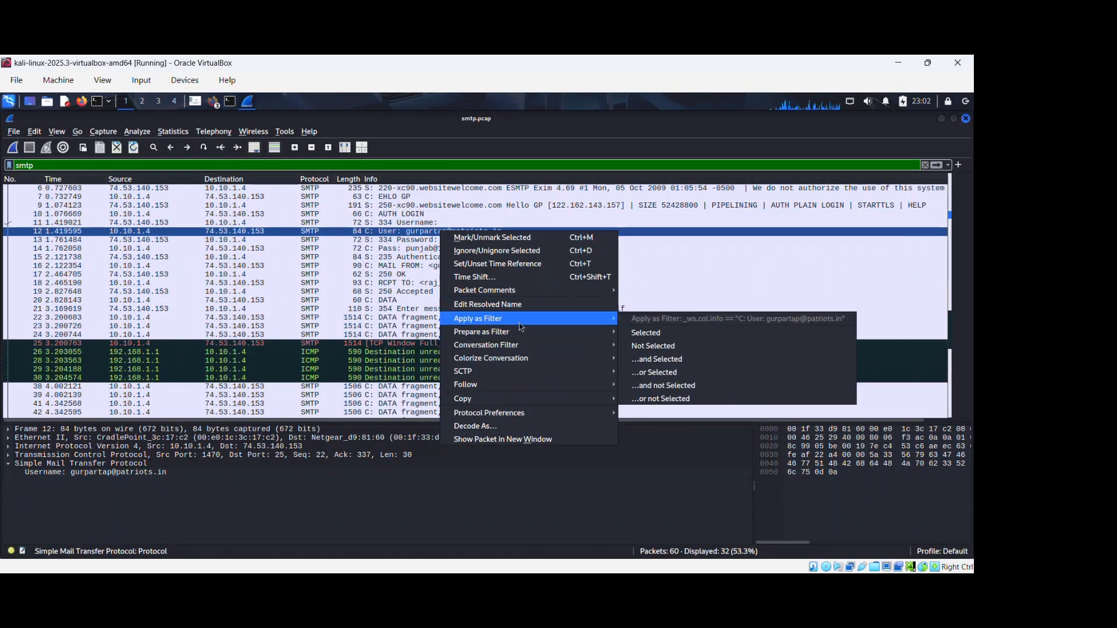
pyautogui.moveTo(520, 333)
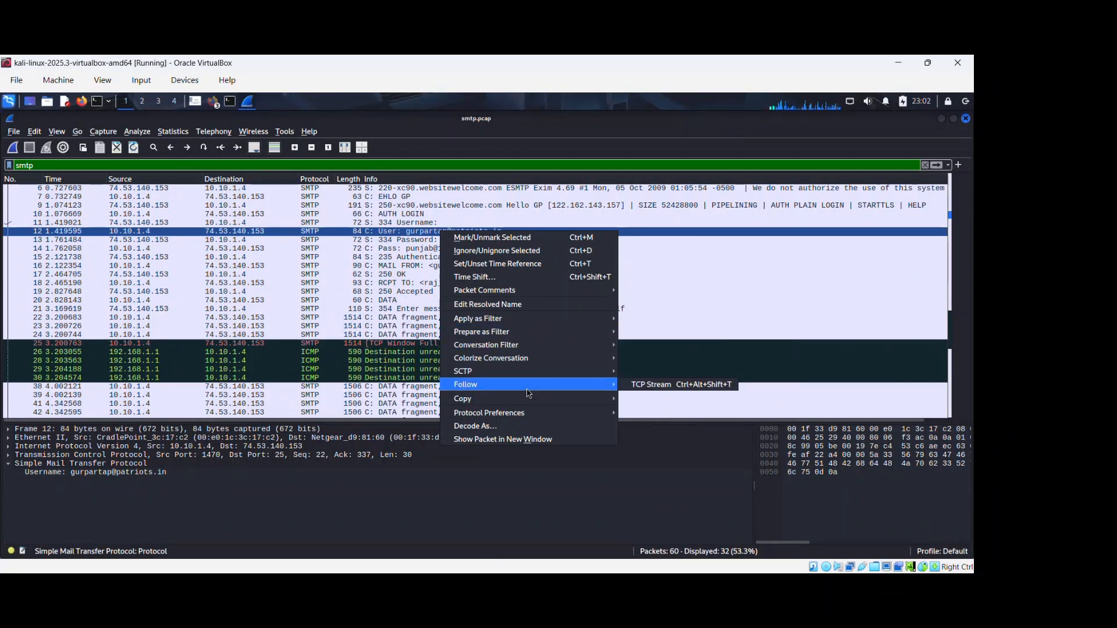
pyautogui.moveTo(527, 417)
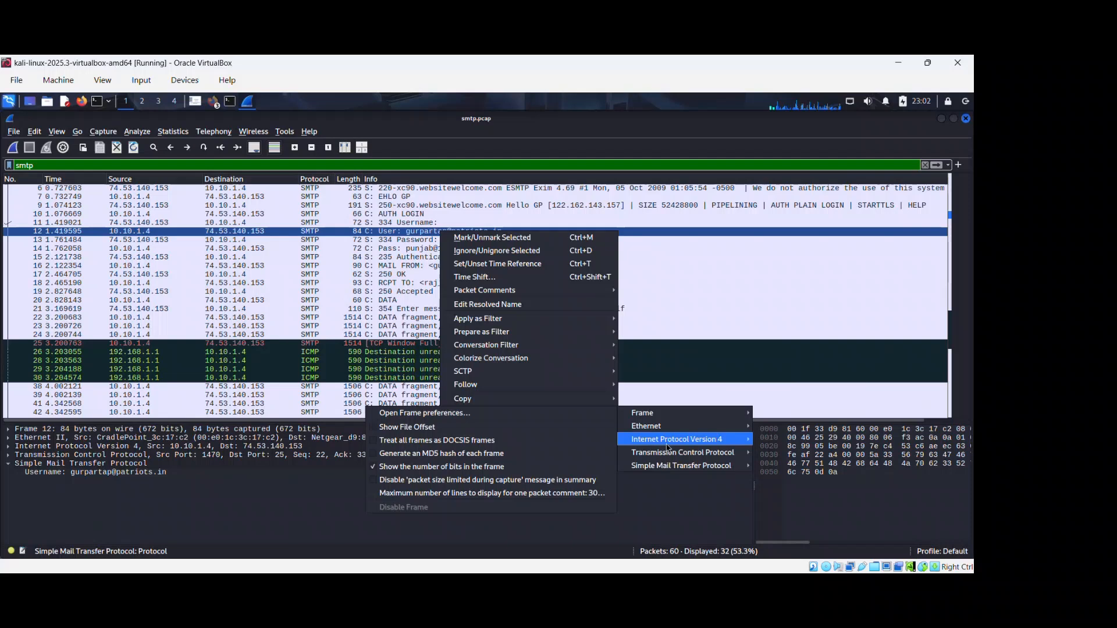
pyautogui.moveTo(666, 471)
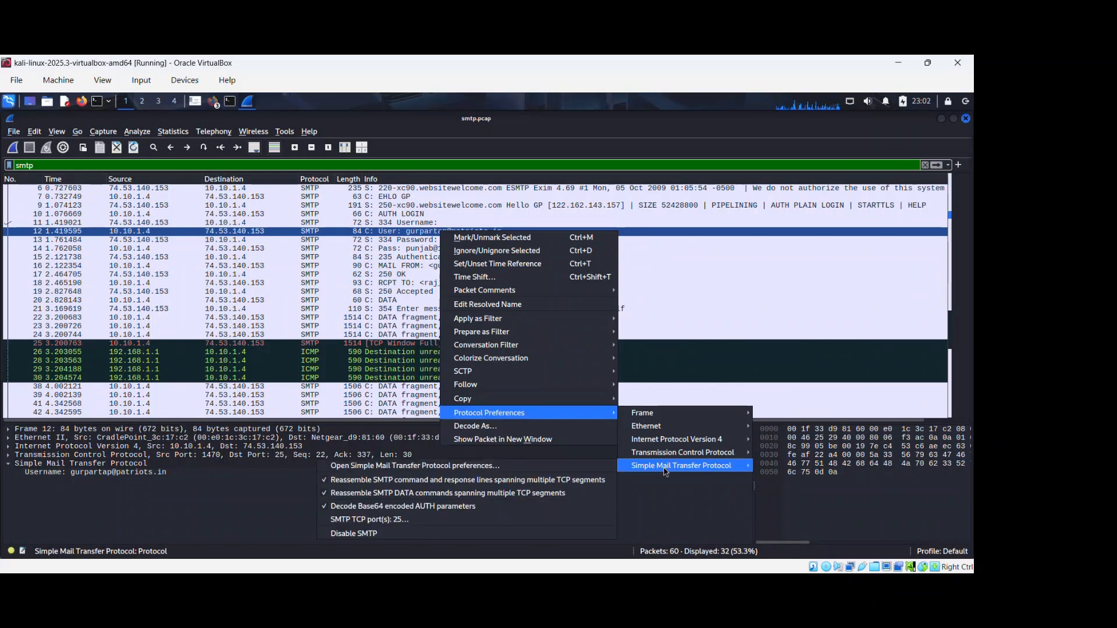
pyautogui.click(451, 507)
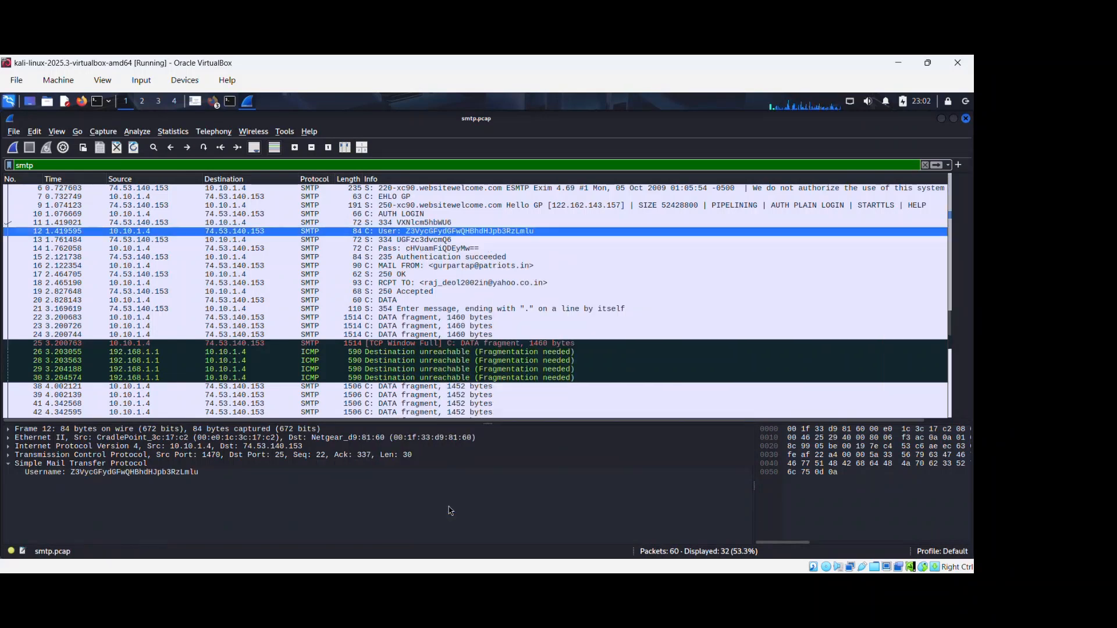
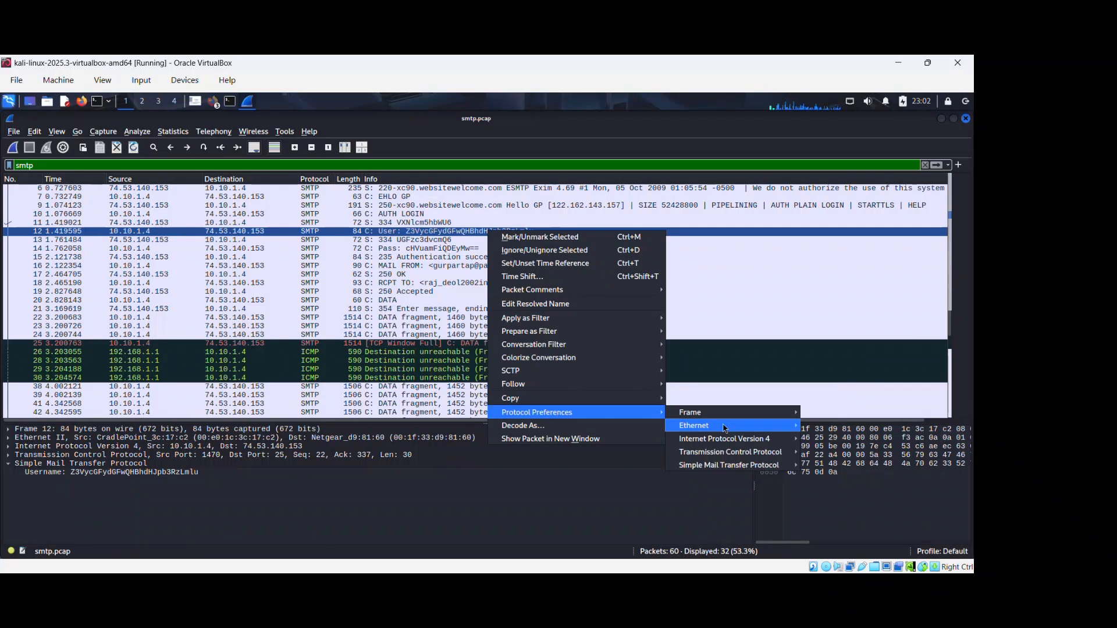
# Turn Decode Base64 encoded AUTH parameters back on for Simple Mail Transfer Protocol and select packet 14, the password packet.
pyautogui.moveTo(731, 465)
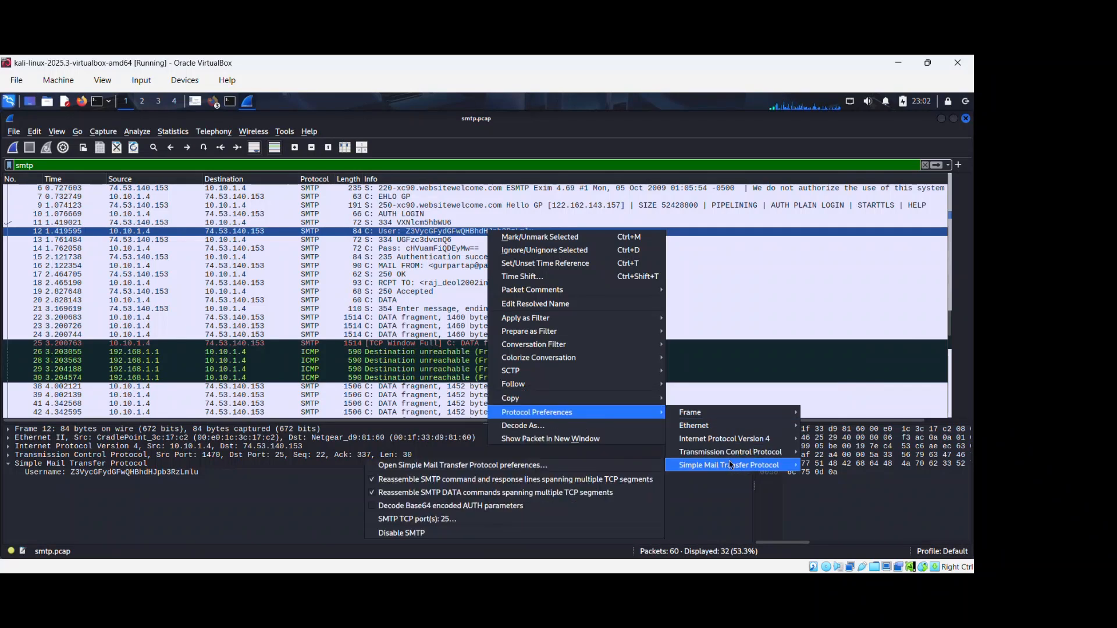
pyautogui.click(457, 510)
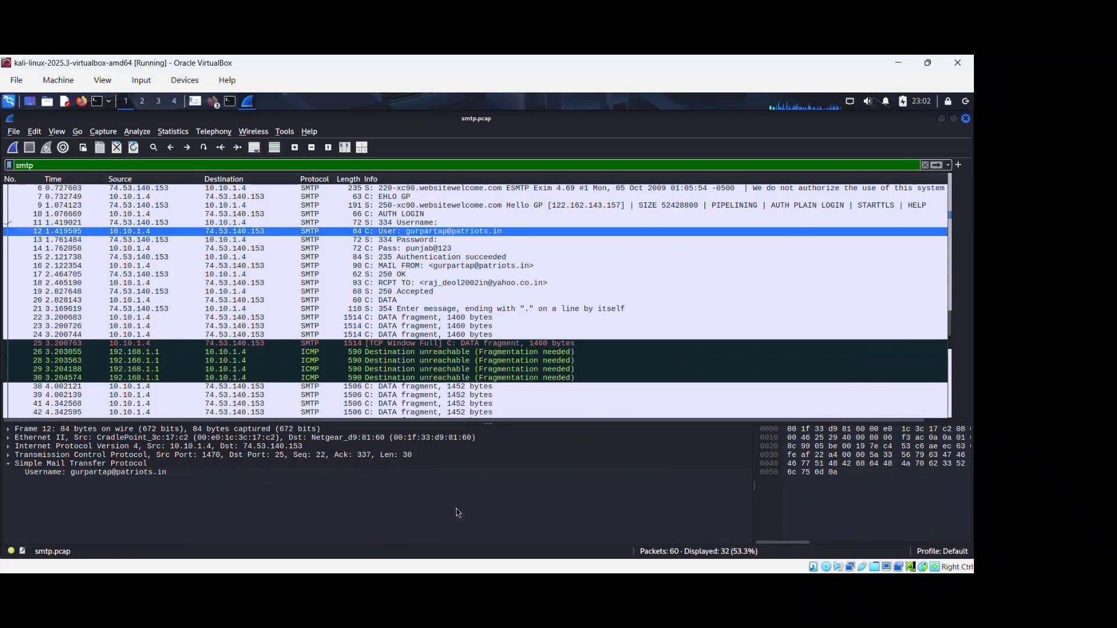
pyautogui.click(424, 248)
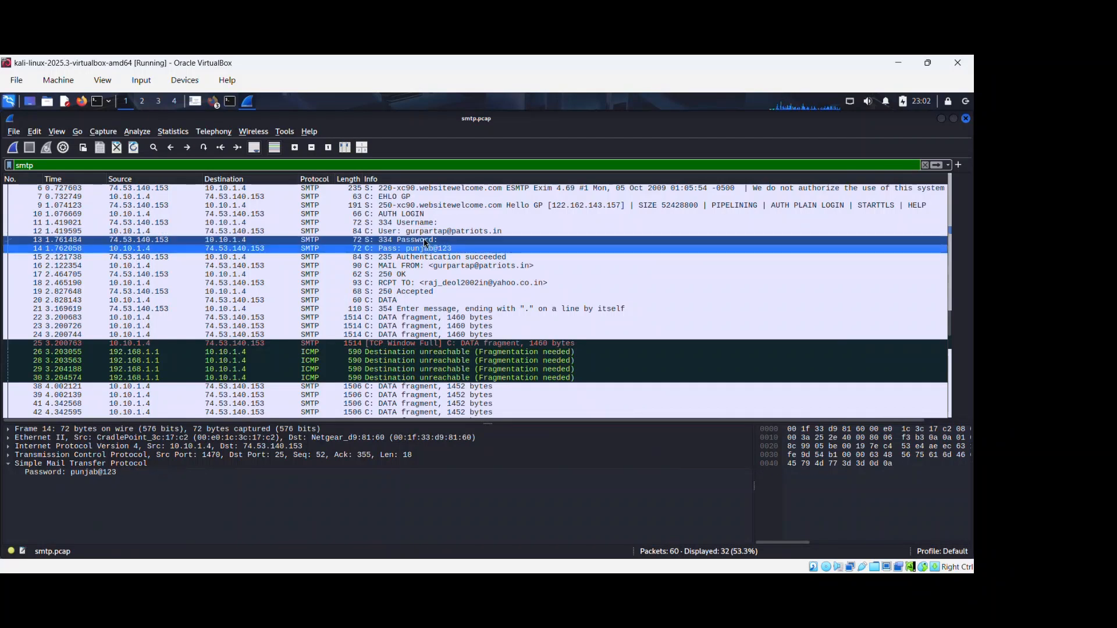
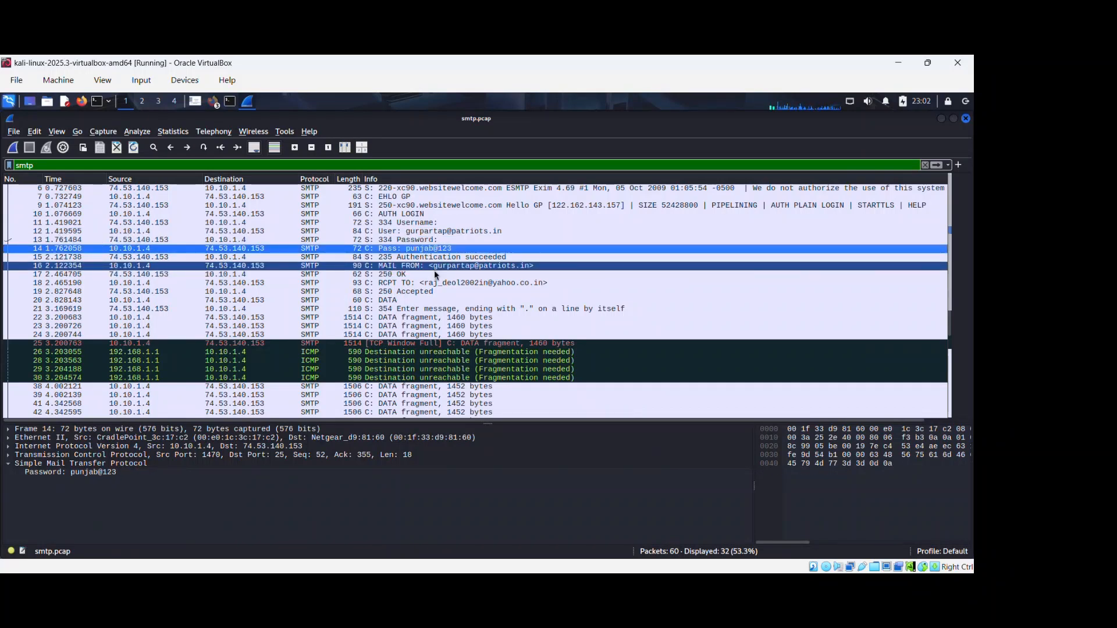
# Return to the lab slides and read the end of page 25 and the AUTH LOGIN and 334 Username examples on page 26.
pyautogui.hotkey('alt', 'Tab')
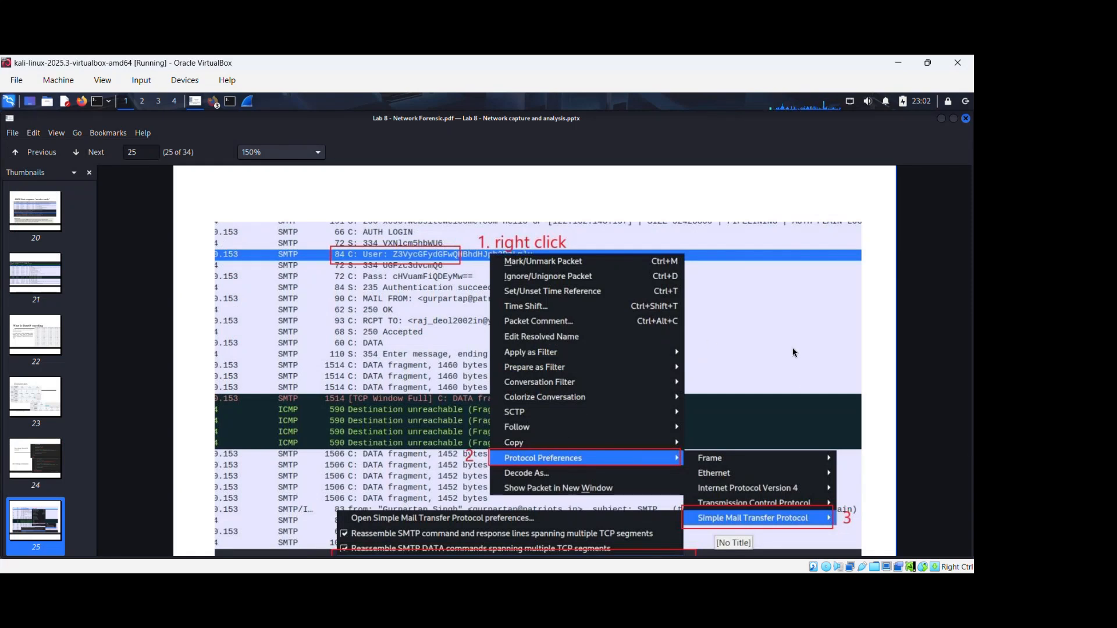
pyautogui.scroll(-1, 793, 353)
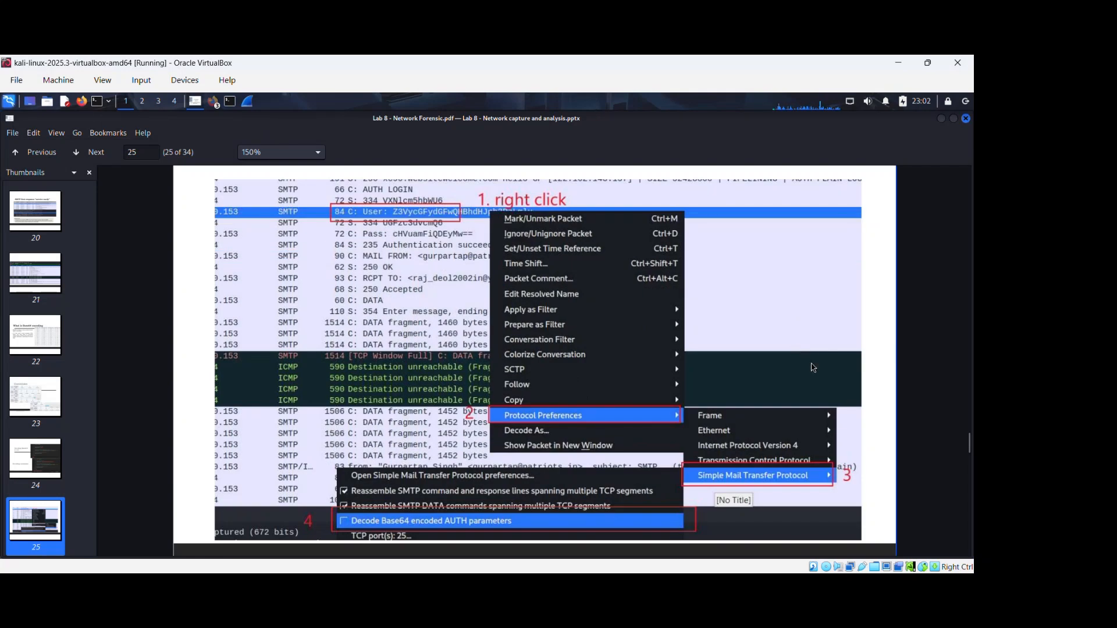
pyautogui.scroll(-4, 940, 436)
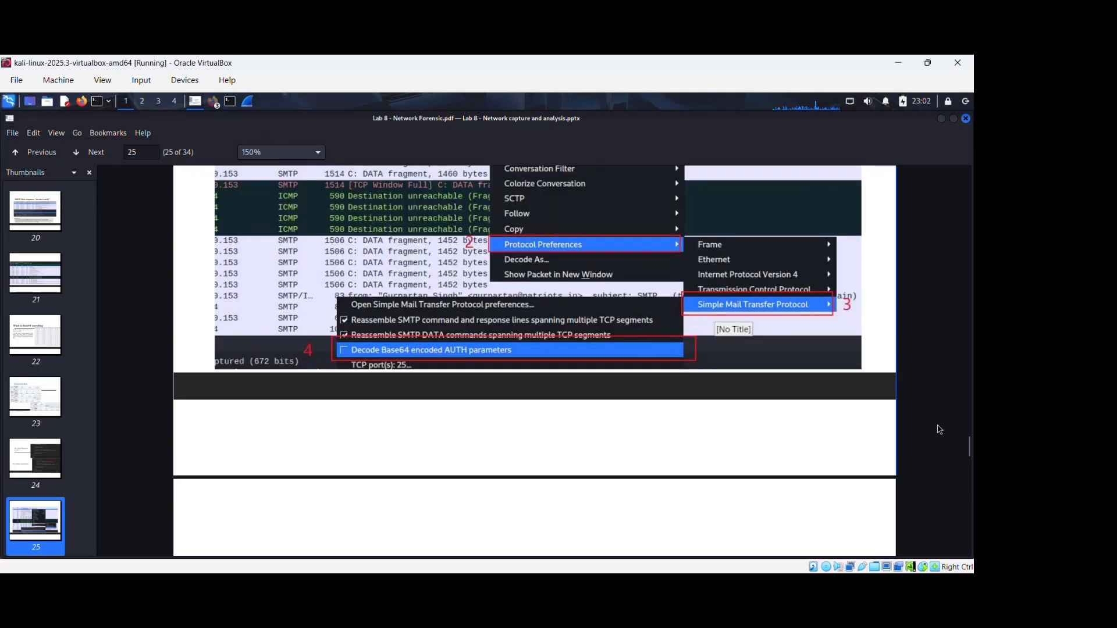
pyautogui.scroll(-6, 938, 430)
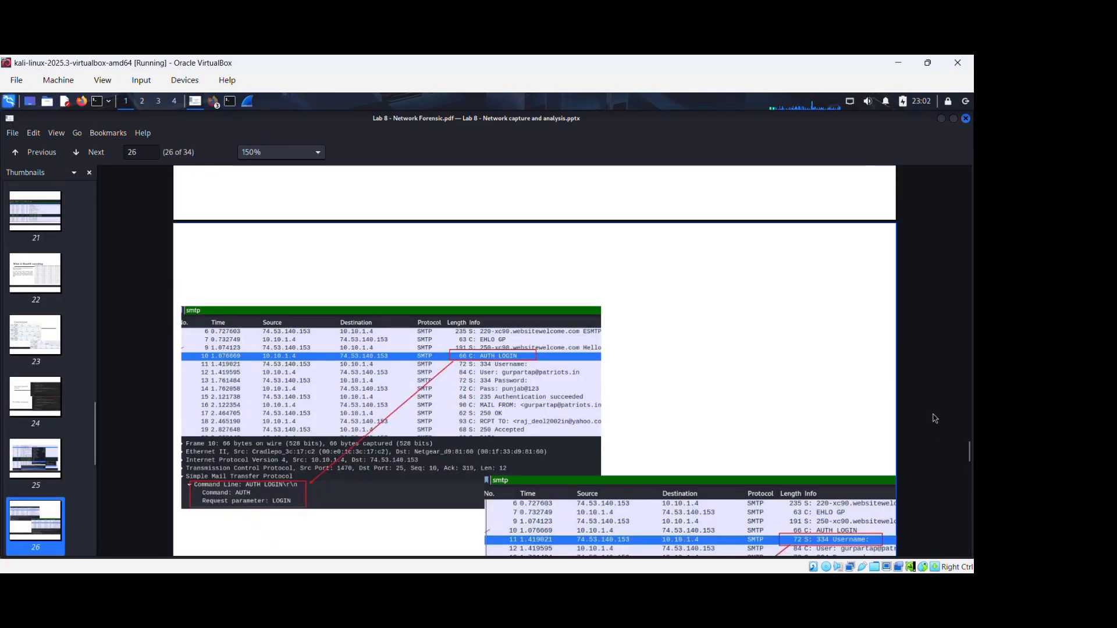
pyautogui.scroll(-1, 934, 417)
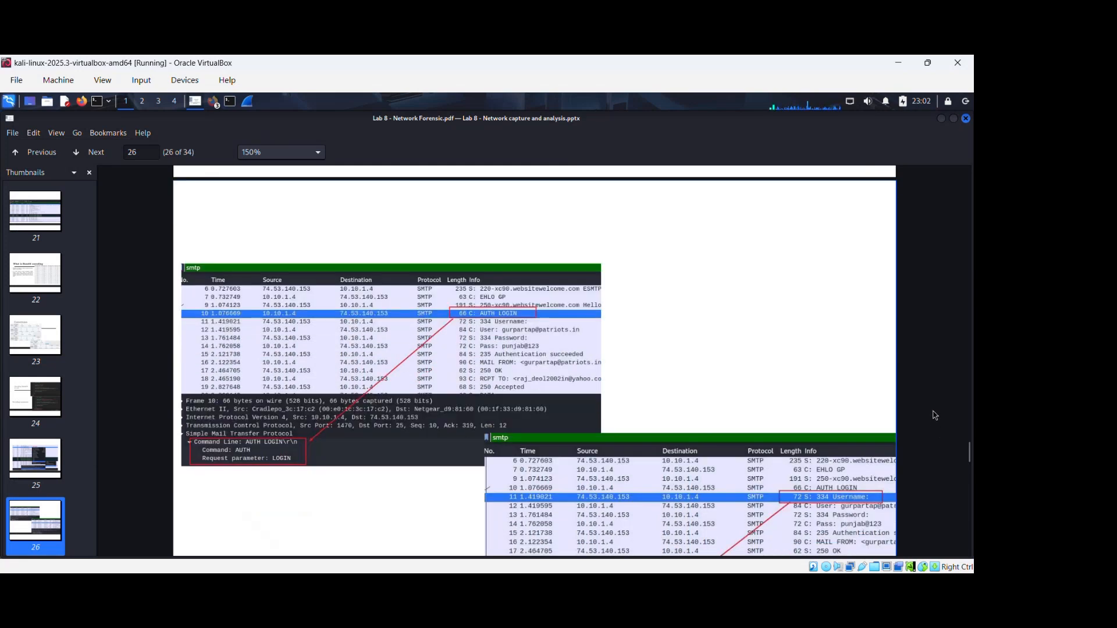
pyautogui.scroll(-2, 934, 415)
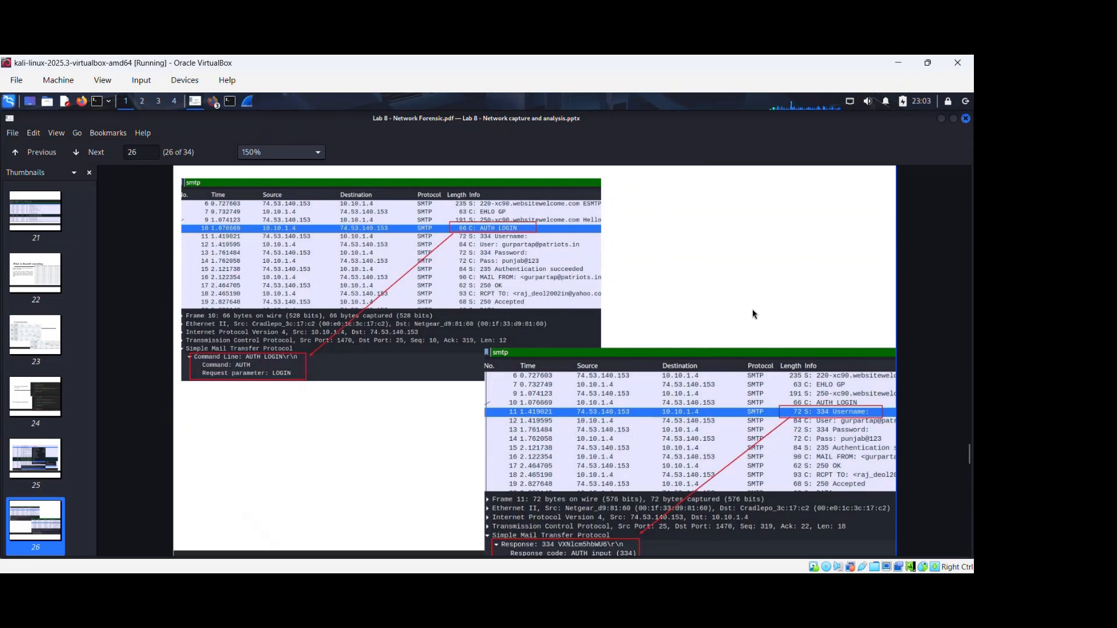
# In Wireshark, select packet 10 and compare its AUTH LOGIN command details with the example on slide page 26.
pyautogui.hotkey('alt', 'Tab')
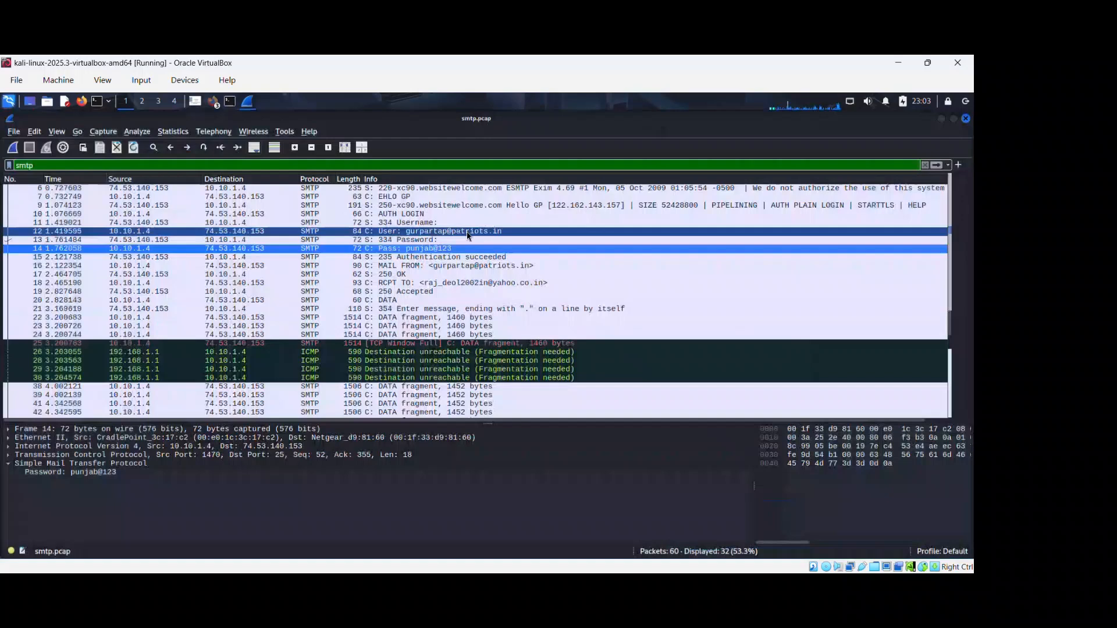
pyautogui.hotkey('alt', 'Tab')
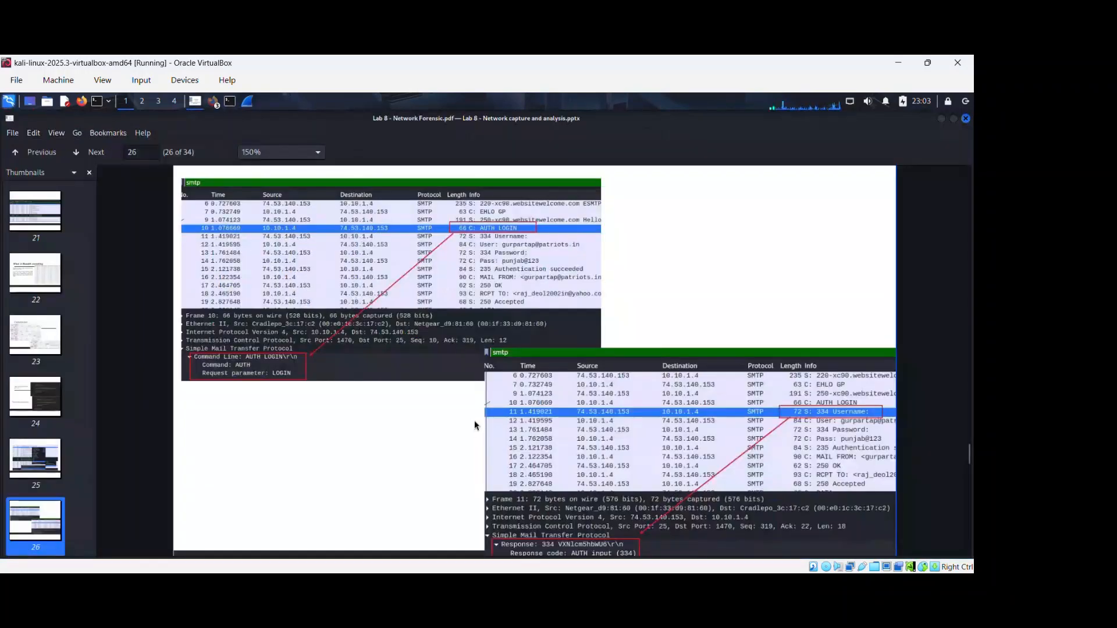
pyautogui.hotkey('alt', 'Tab')
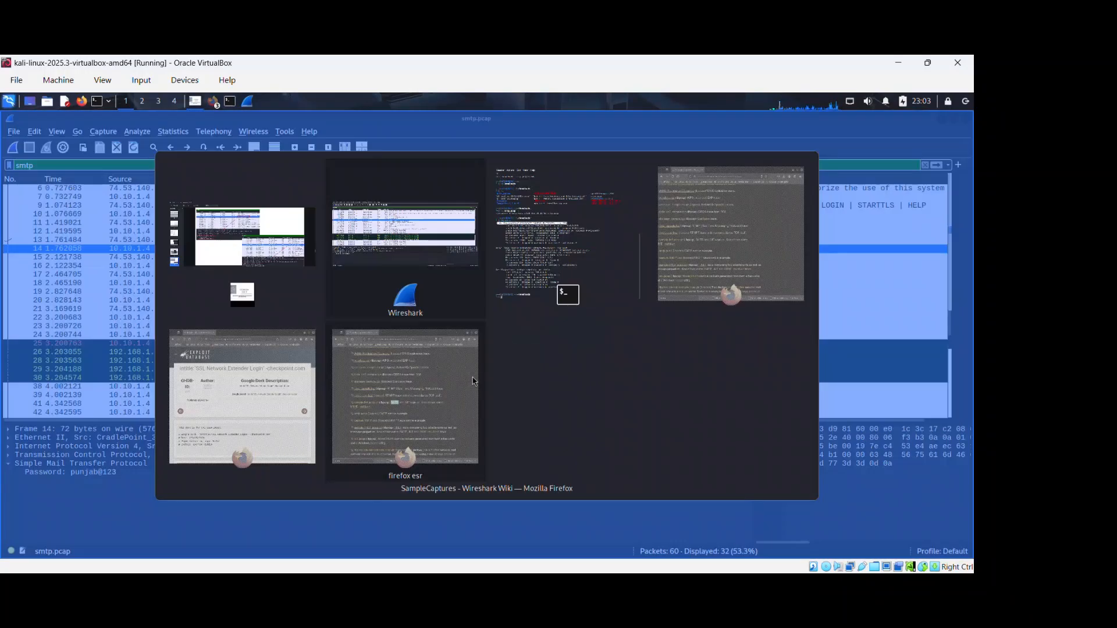
pyautogui.click(479, 214)
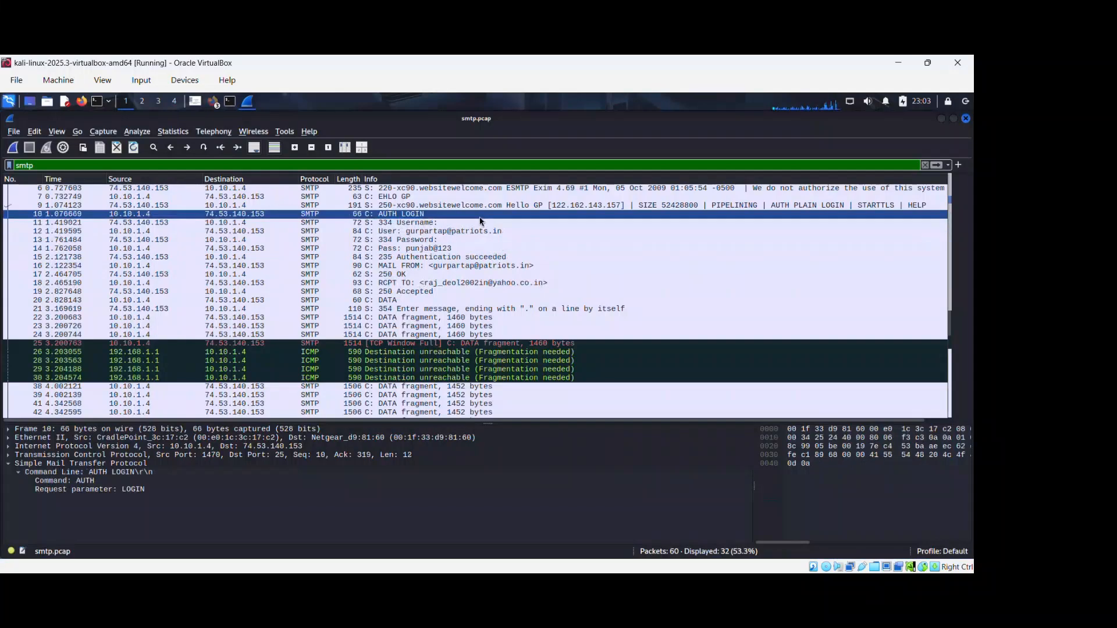
pyautogui.doubleClick(256, 472)
pyautogui.hotkey('alt', 'Tab')
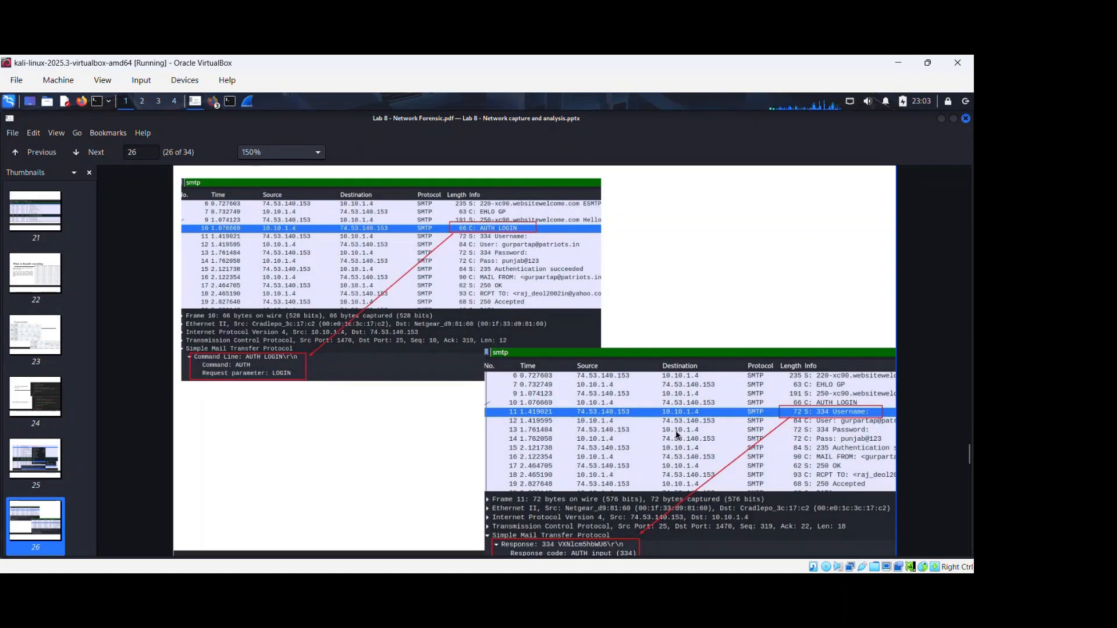
# In Wireshark, inspect the username in packet 12 and the response, response code and response parameter in packet 11.
pyautogui.hotkey('alt', 'Tab')
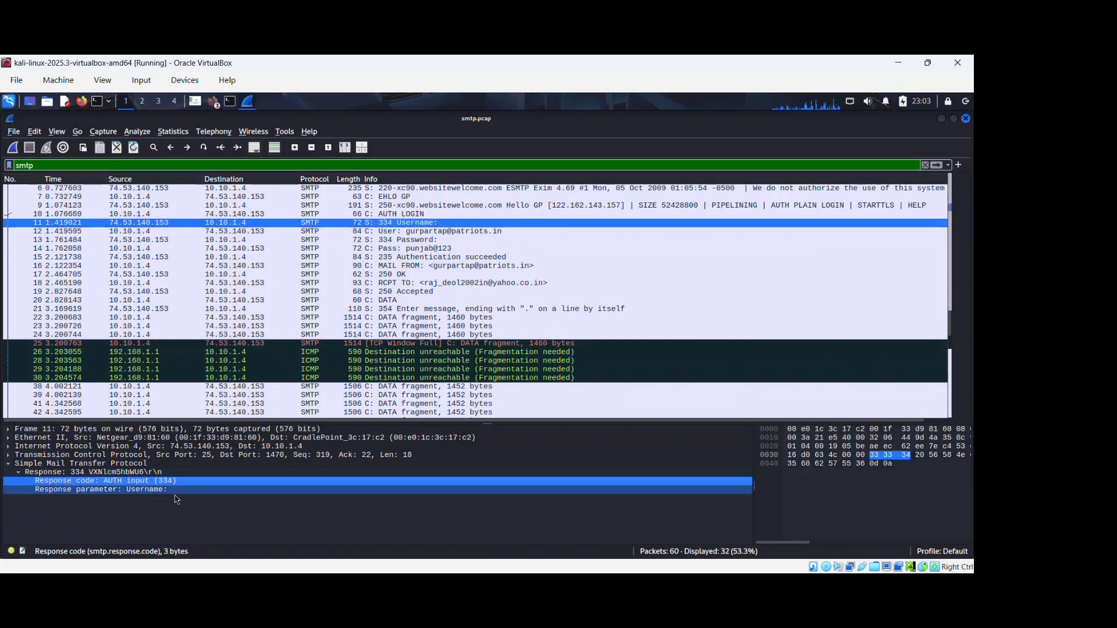
pyautogui.click(442, 232)
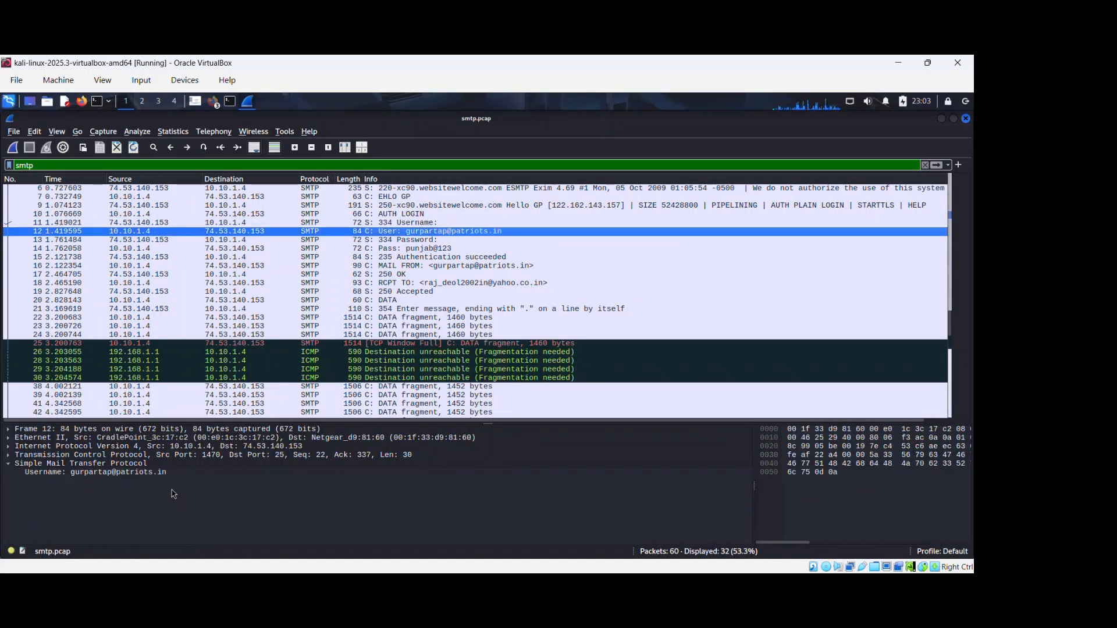
pyautogui.hotkey('alt', 'Tab')
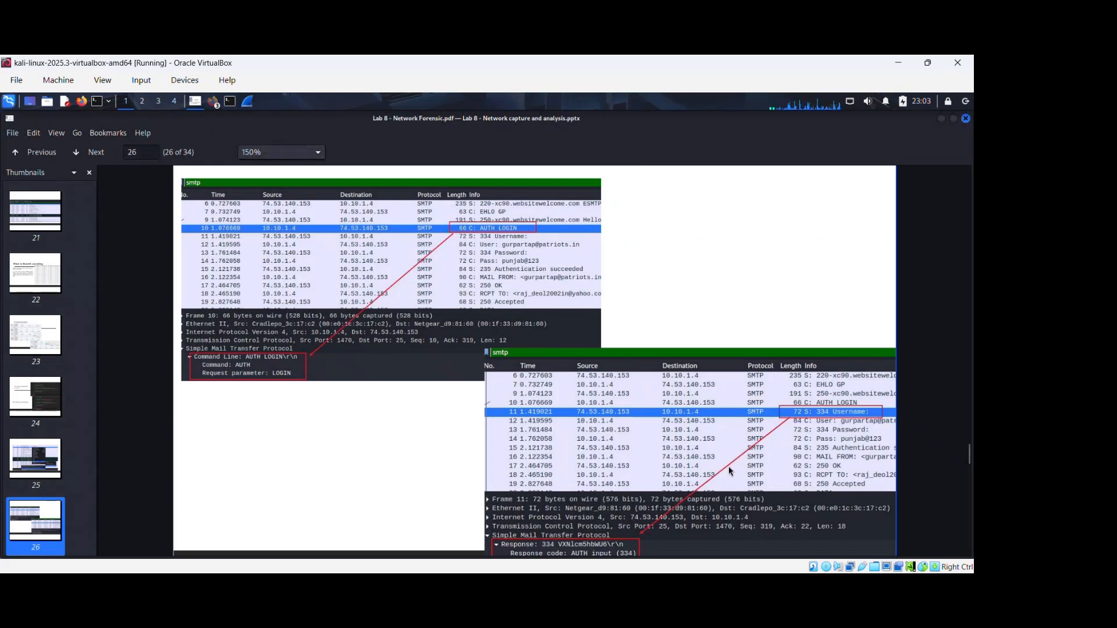
pyautogui.hotkey('alt', 'Tab')
pyautogui.click(440, 224)
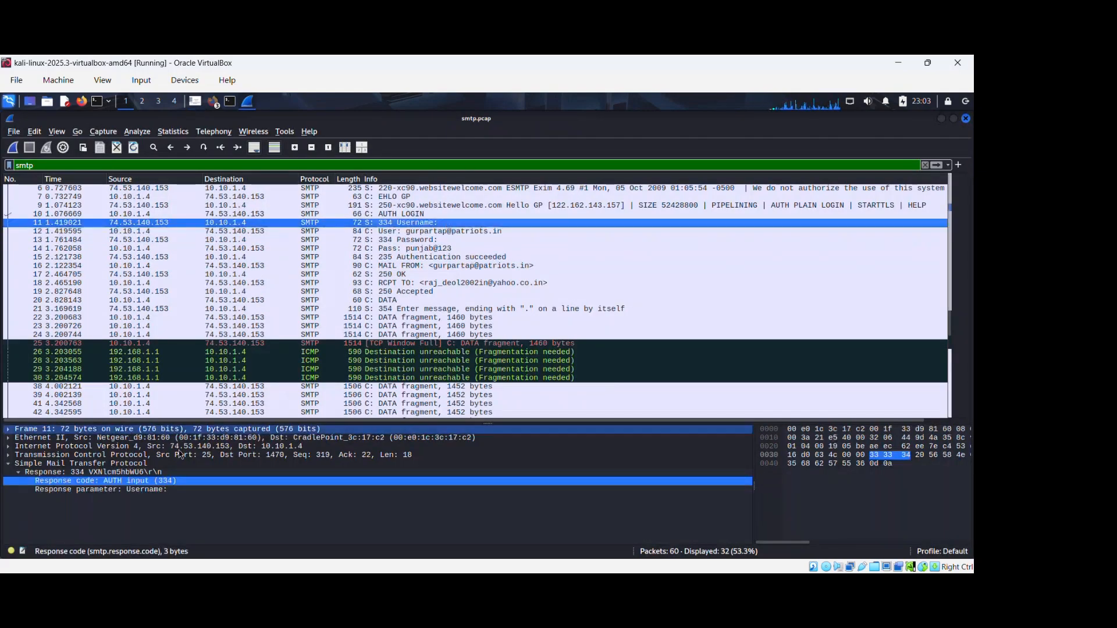
pyautogui.click(104, 494)
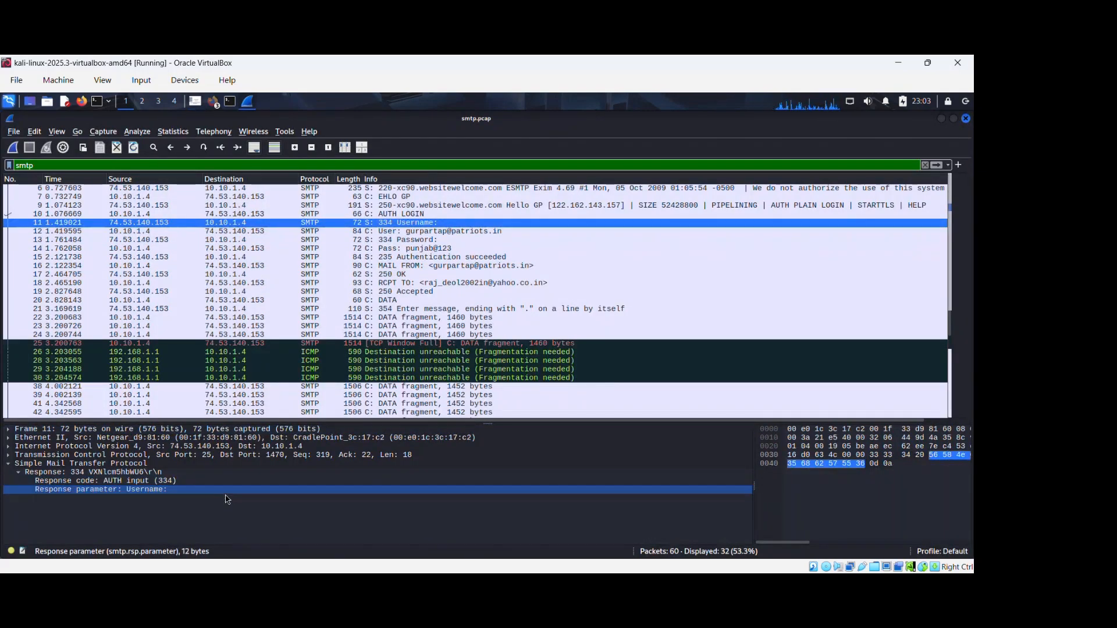
pyautogui.click(76, 474)
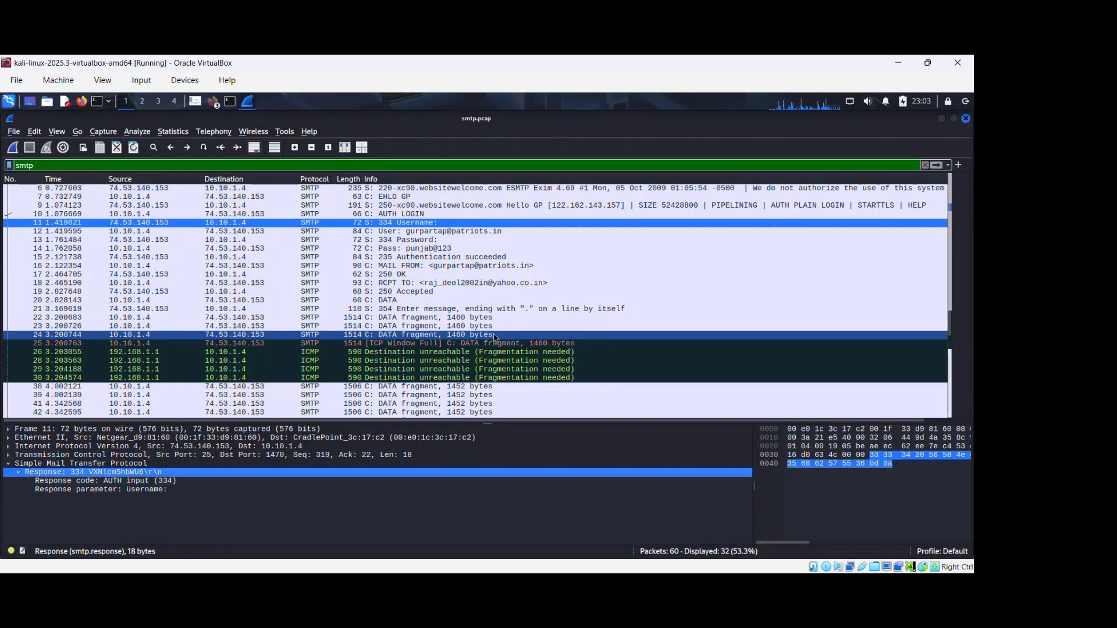
# Return to the lab slides and read page 27 on the username, password, sender, recipient and message data packets.
pyautogui.hotkey('alt', 'Tab')
pyautogui.scroll(-2, 735, 432)
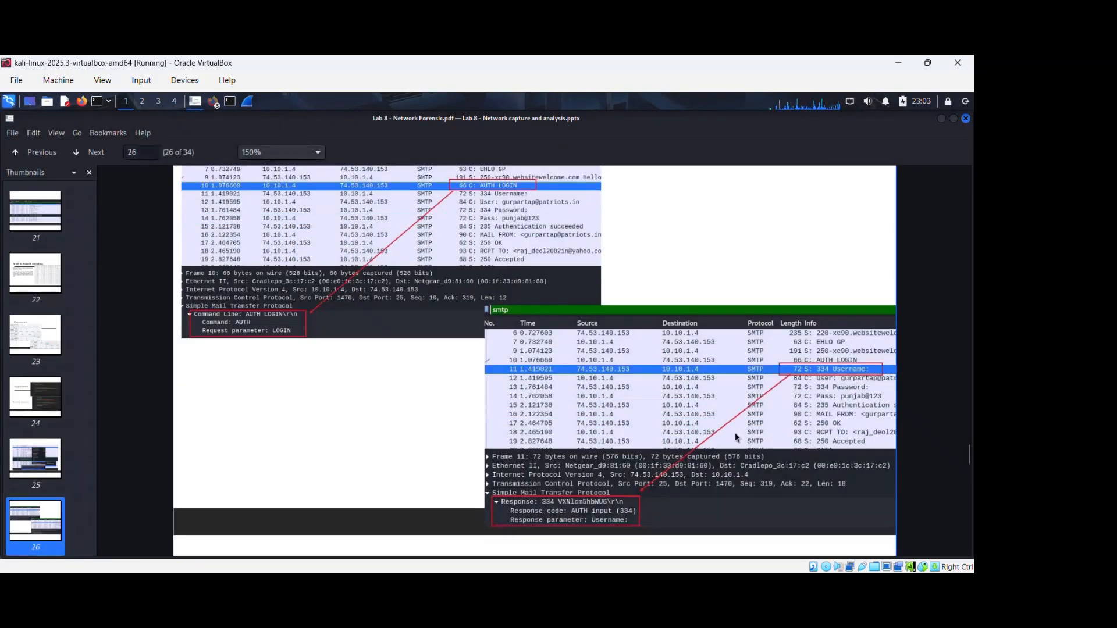
pyautogui.scroll(-6, 742, 435)
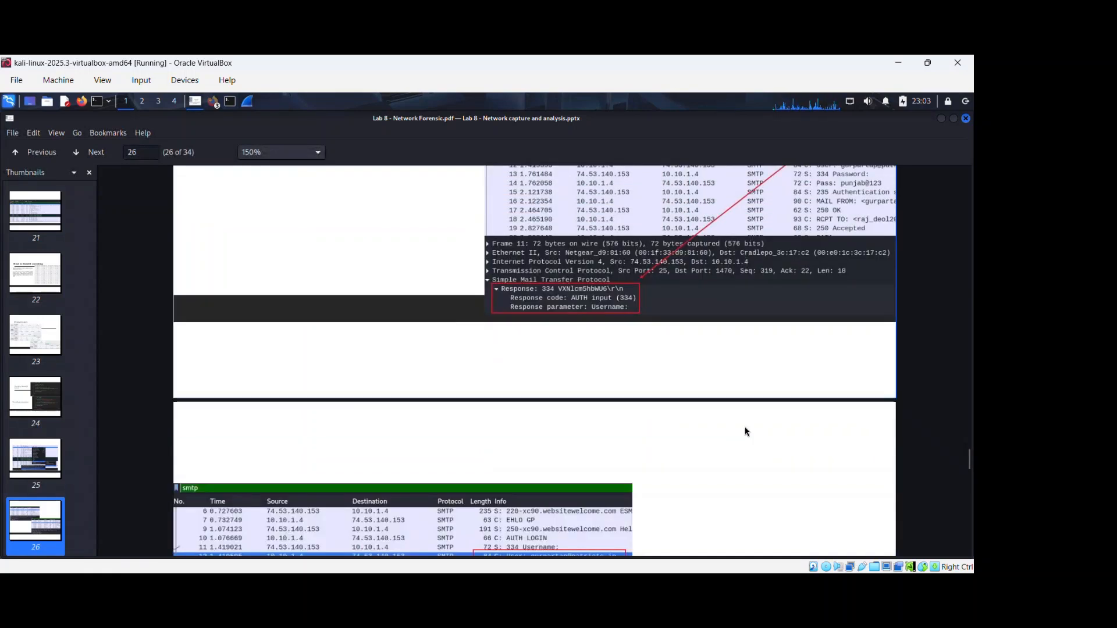
pyautogui.scroll(-3, 748, 427)
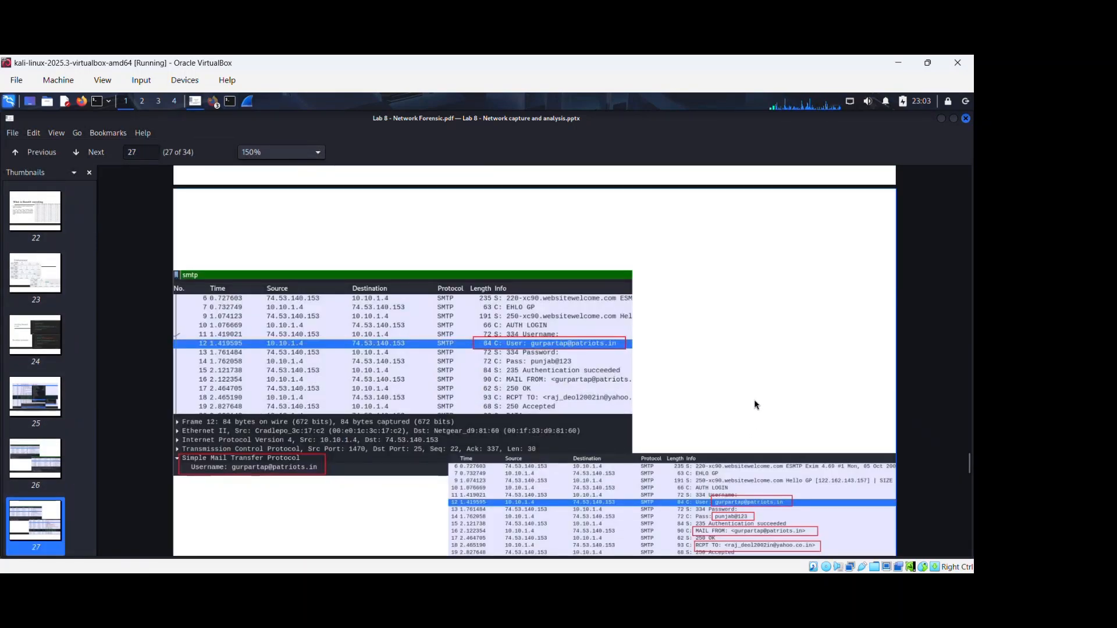
pyautogui.scroll(-1, 550, 364)
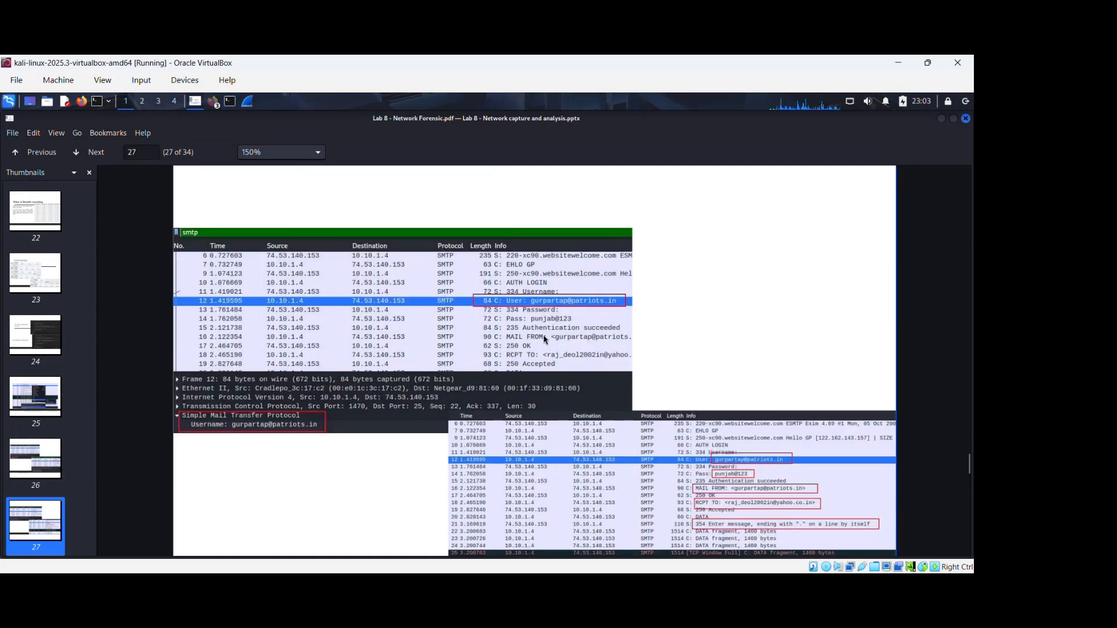
pyautogui.scroll(-1, 677, 434)
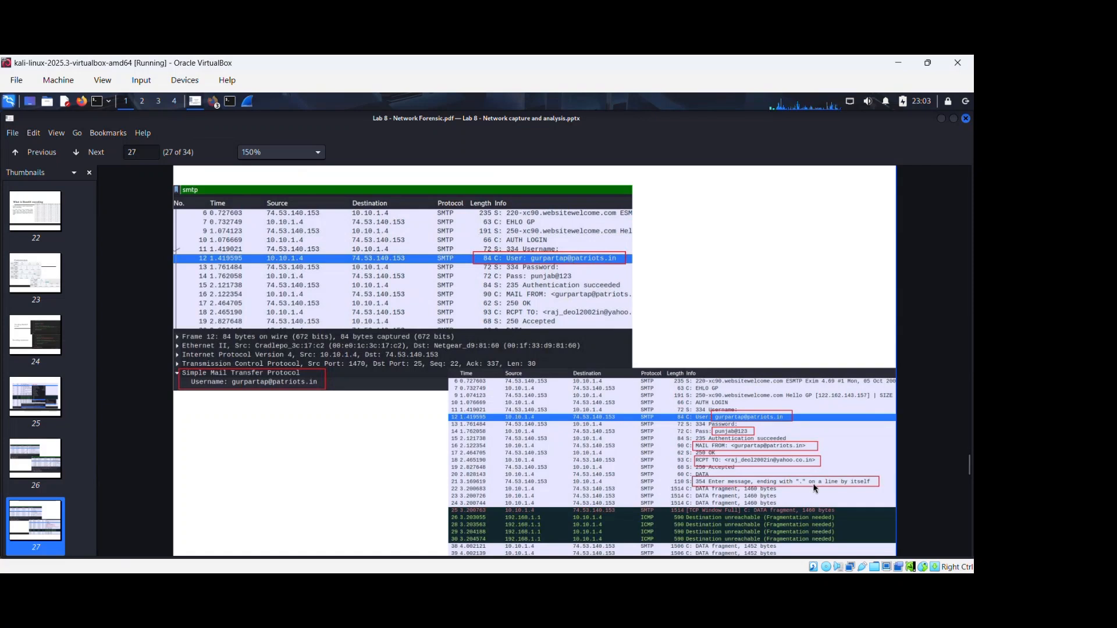
pyautogui.scroll(-3, 790, 483)
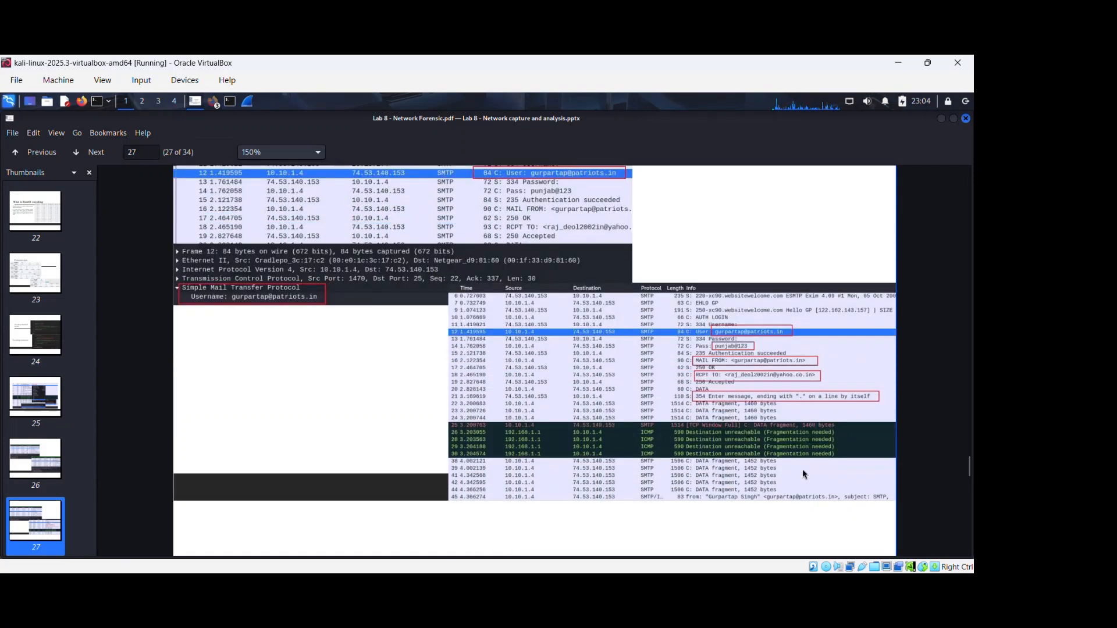
# Read the opening of slide page 28 on showing the email content that Wireshark reassembles from 14 fragments at packet 45.
pyautogui.scroll(-9, 802, 474)
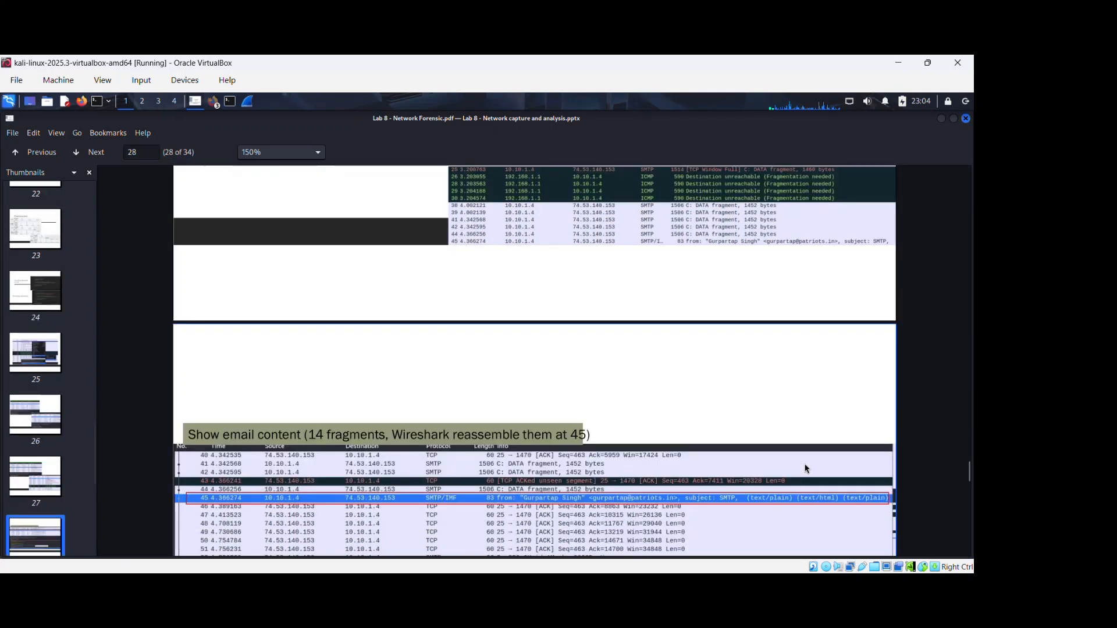
pyautogui.scroll(-3, 805, 468)
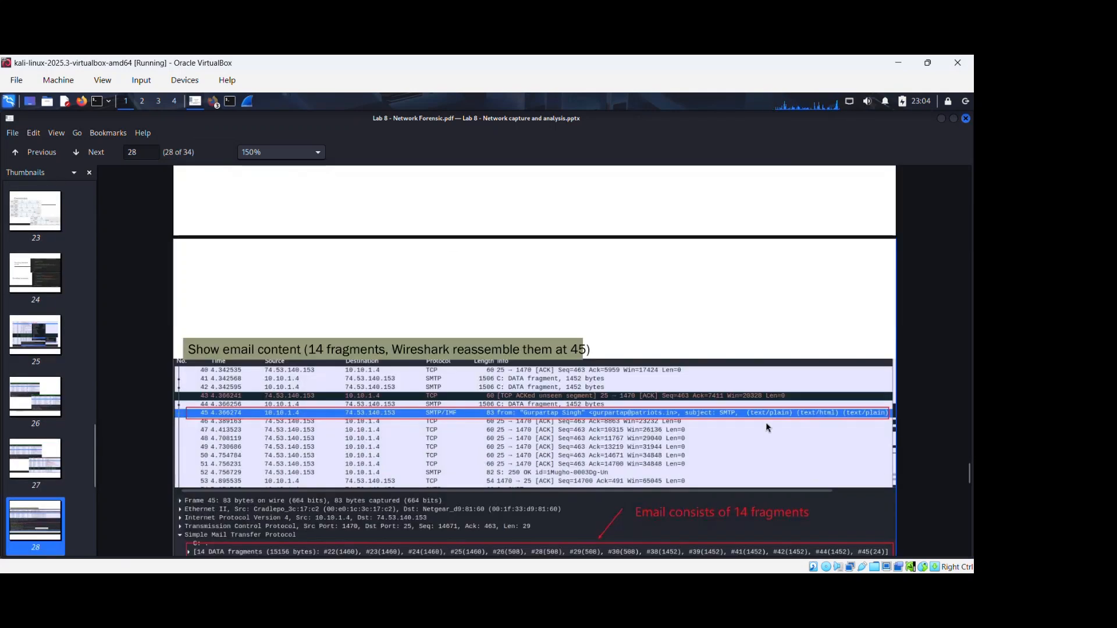
pyautogui.scroll(-2, 766, 421)
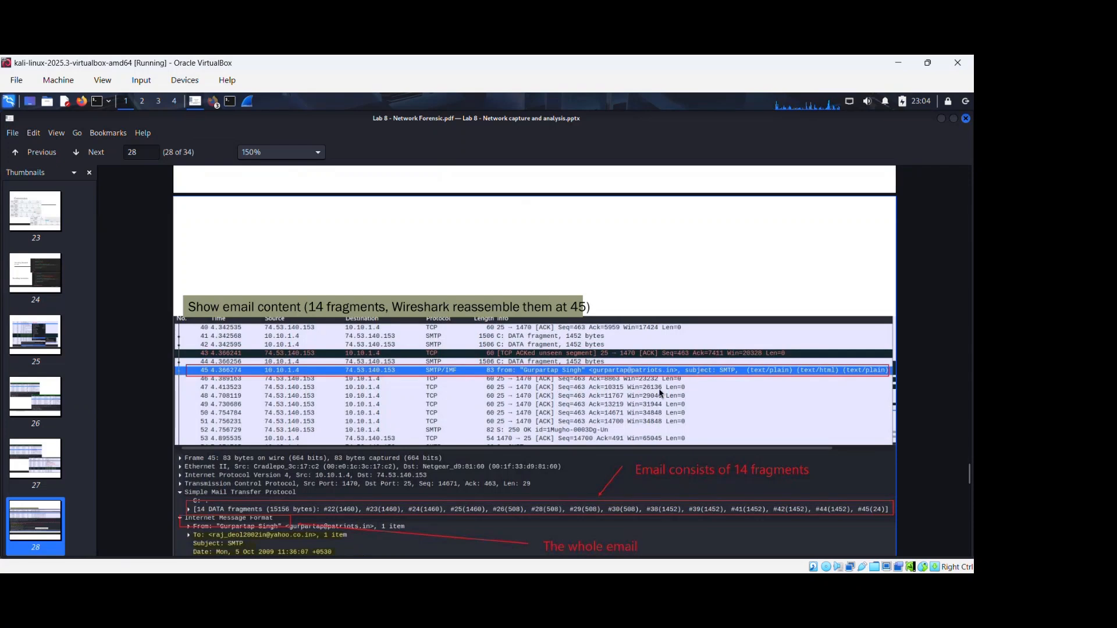
pyautogui.hotkey('alt', 'Tab')
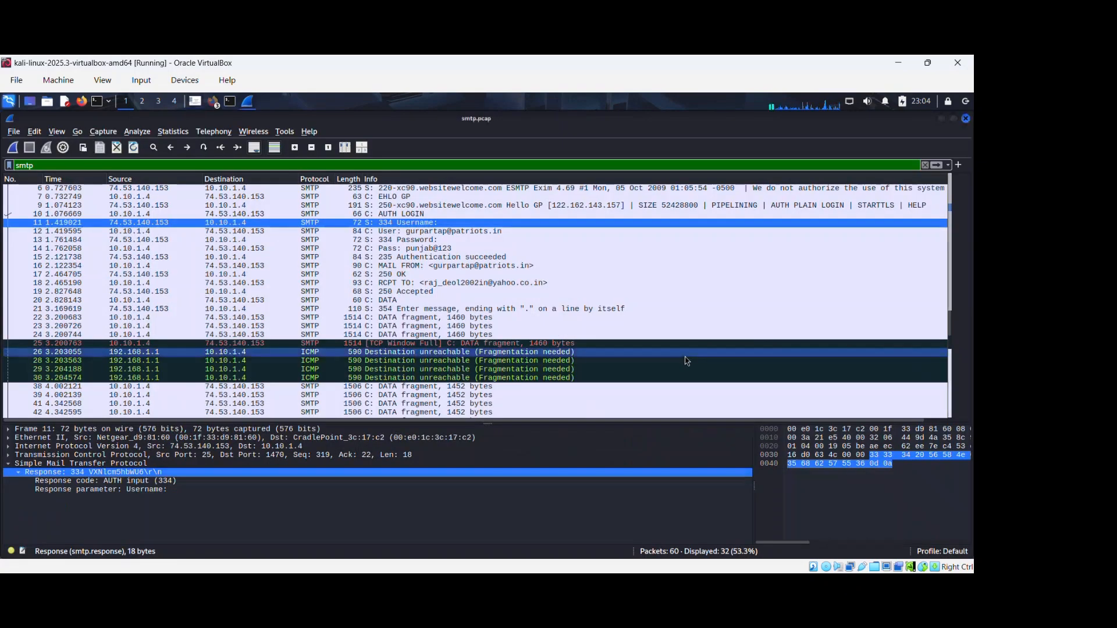
pyautogui.hotkey('alt', 'Tab')
pyautogui.hotkey('alt', 'Tab')
pyautogui.hotkey('alt', 'Tab')
pyautogui.hotkey('alt', 'Tab')
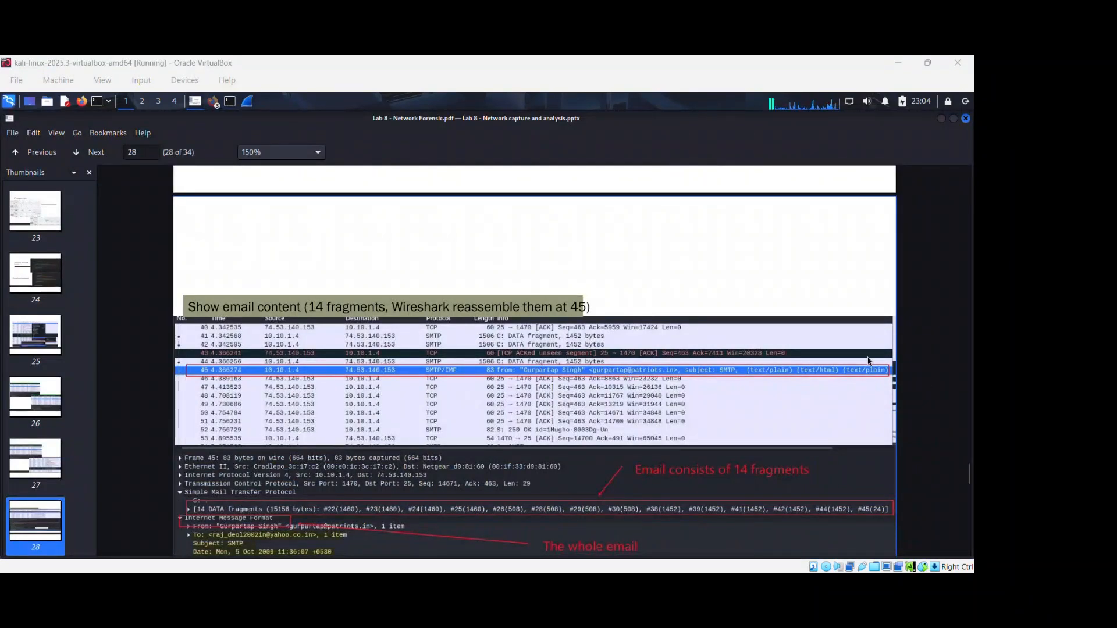
pyautogui.click(726, 288)
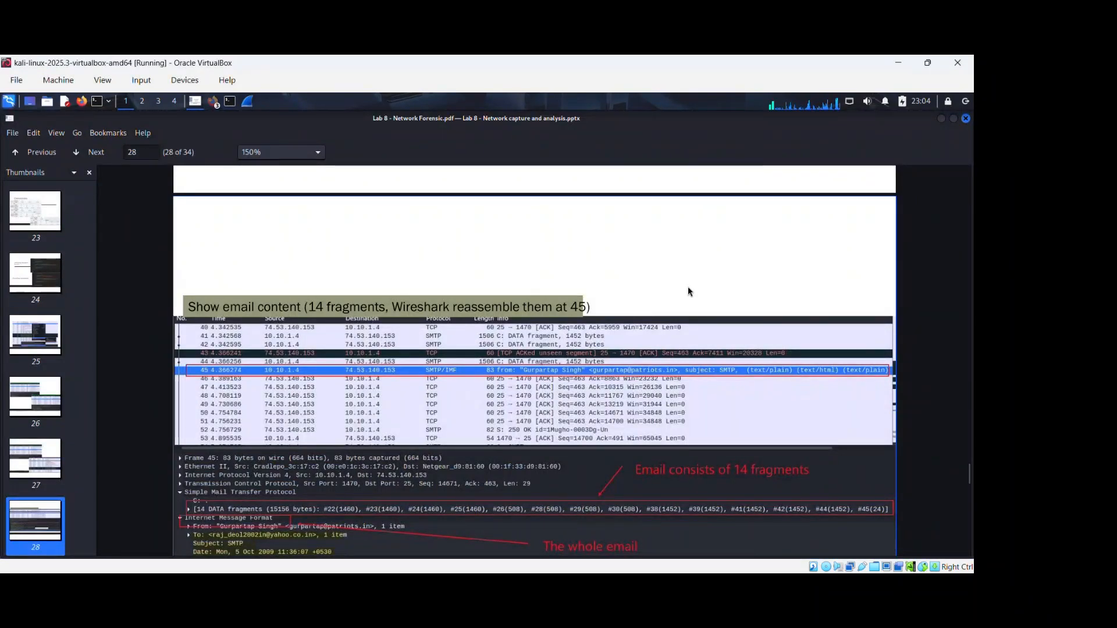
# Examine the packet 45 example on slide page 28, including the DATA fragments, Internet Message Format headers and email client.
pyautogui.scroll(-1, 690, 288)
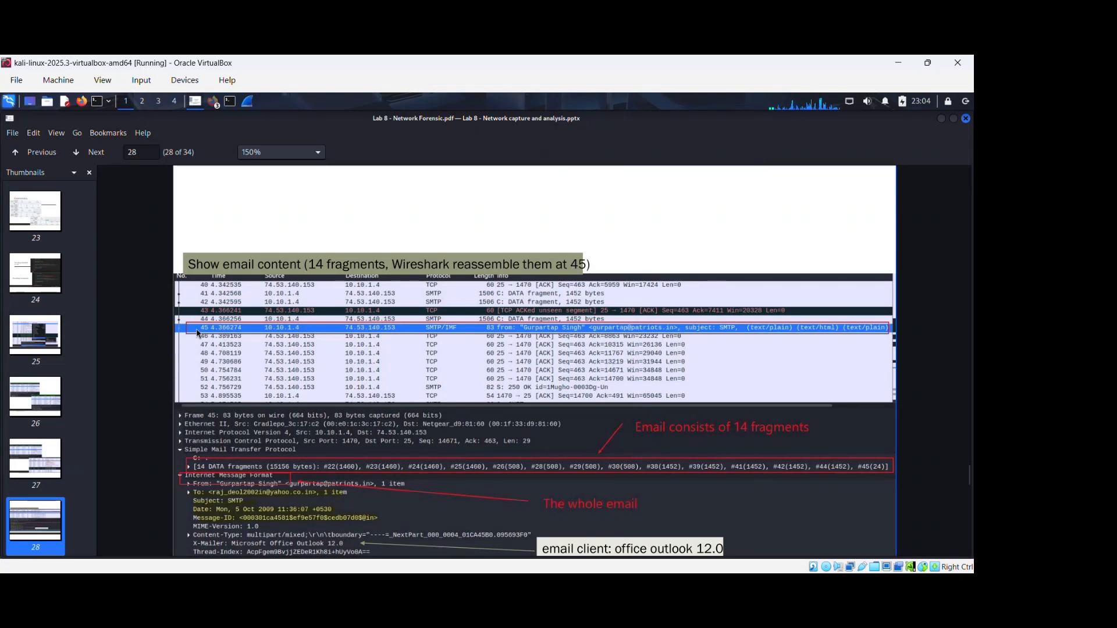
pyautogui.scroll(-3, 424, 445)
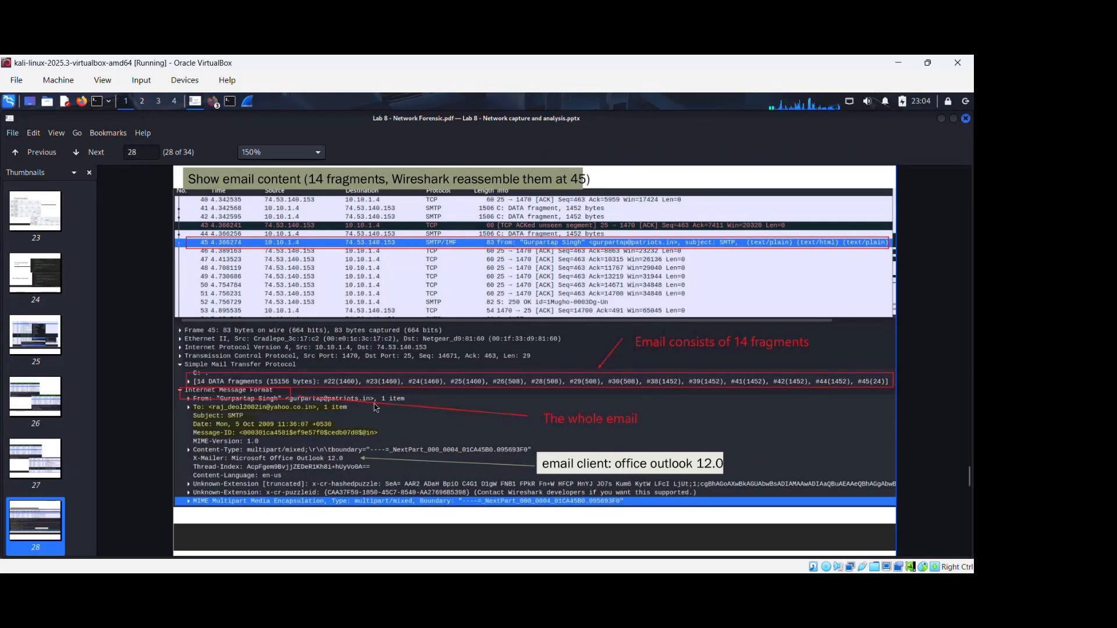
pyautogui.hotkey('alt', 'Tab')
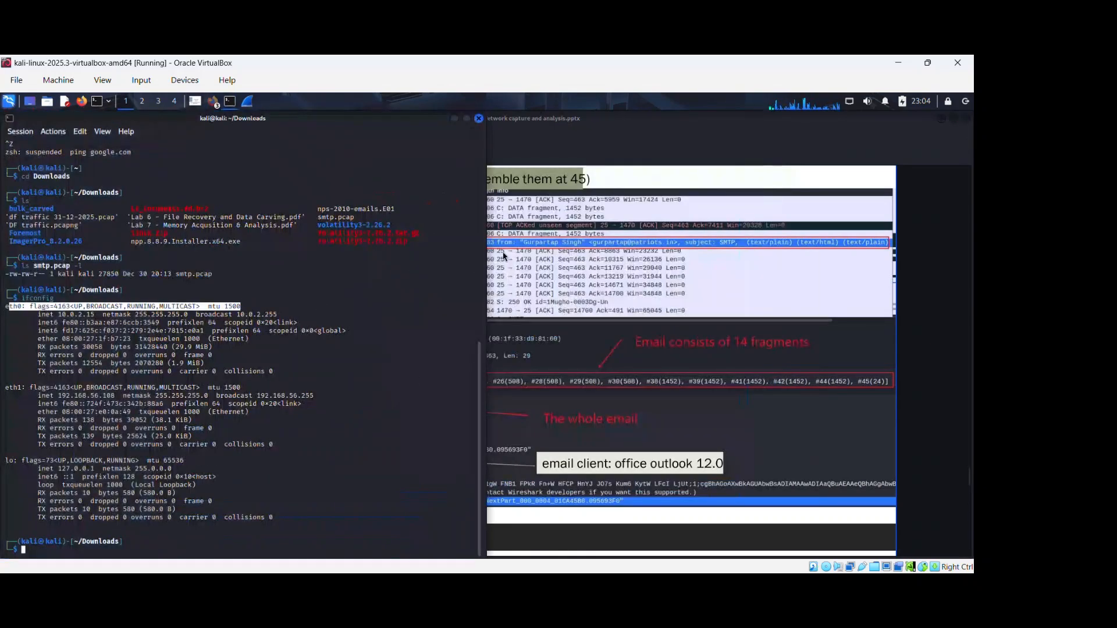
pyautogui.click(617, 277)
pyautogui.scroll(-3, 292, 284)
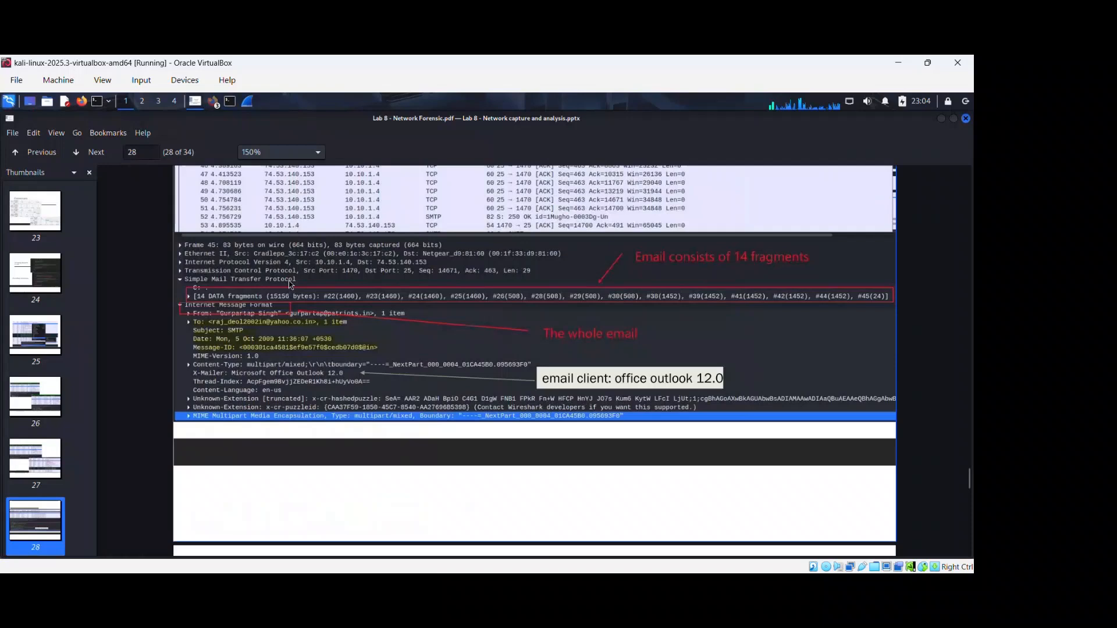
pyautogui.scroll(7, 291, 283)
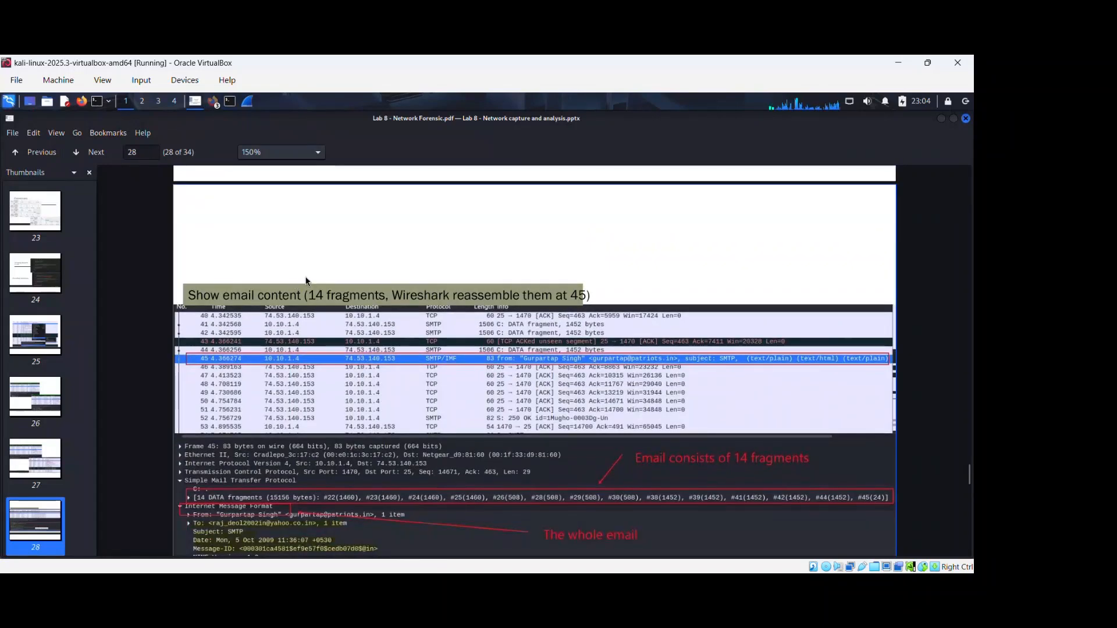
# Switch to Wireshark, select packet 45 in smtp.pcap and enlarge the packet details area upward.
pyautogui.hotkey('alt', 'Tab')
pyautogui.hotkey('alt', 'Tab')
pyautogui.hotkey('alt', 'Tab')
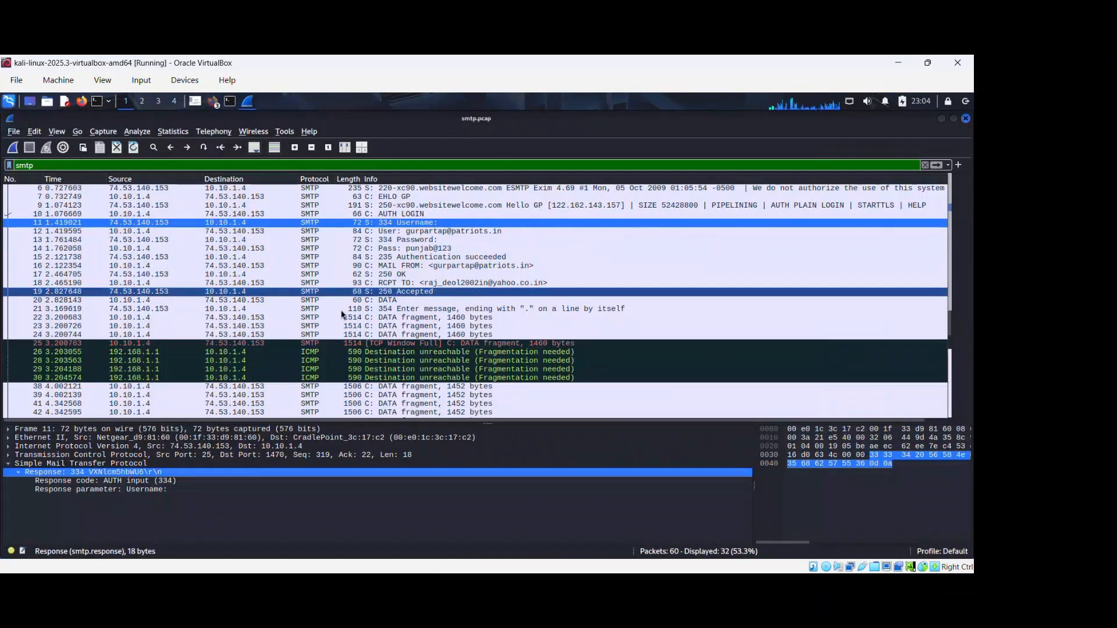
pyautogui.scroll(-2, 342, 314)
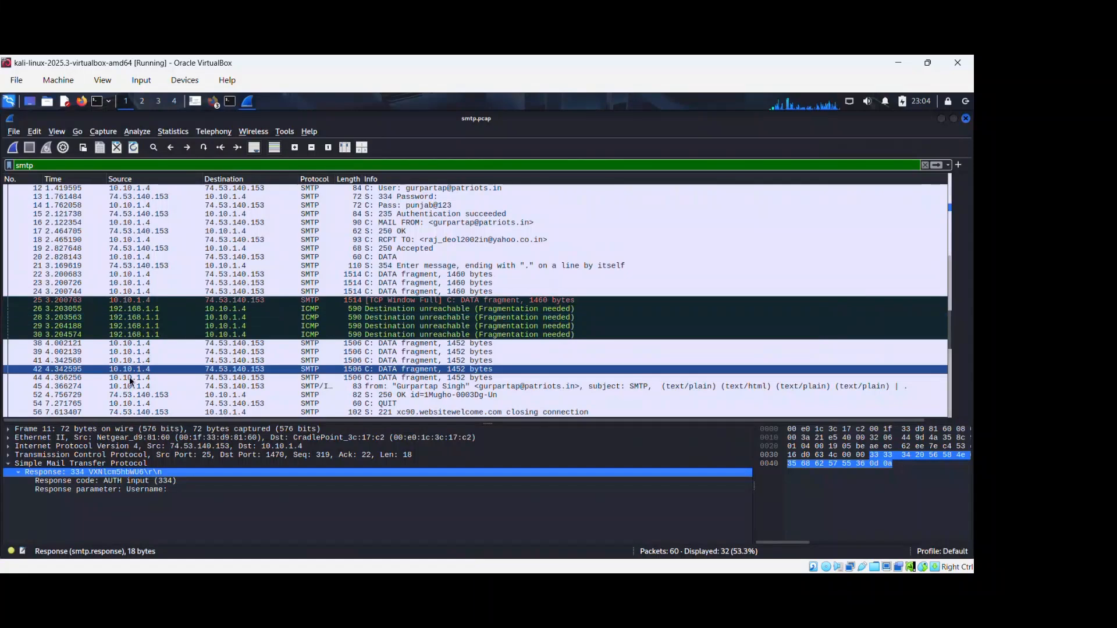
pyautogui.click(49, 387)
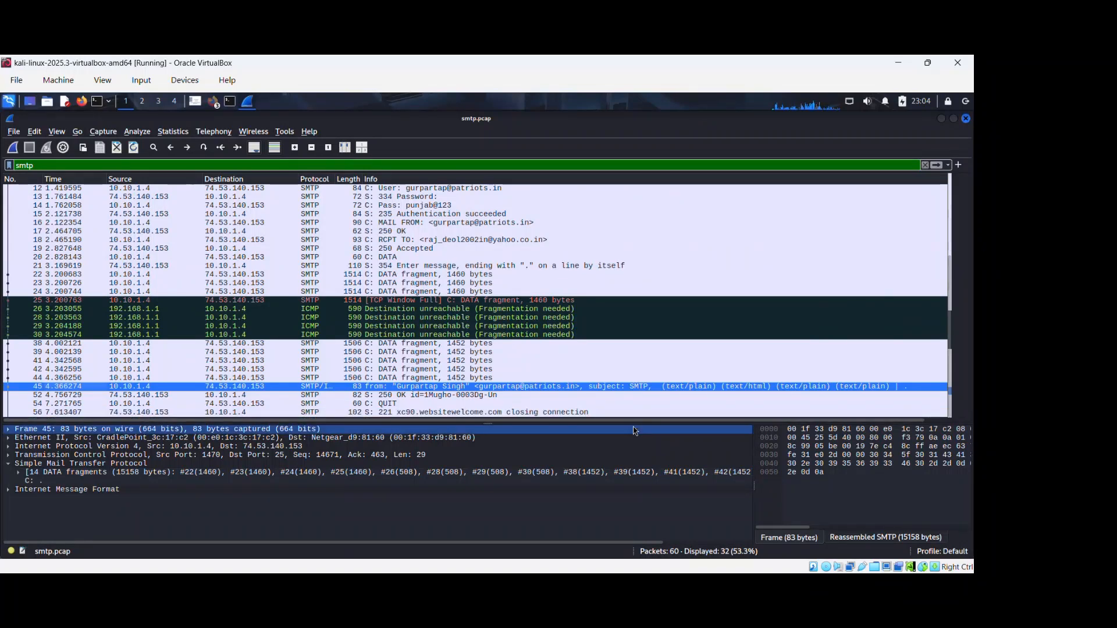
pyautogui.moveTo(633, 423); pyautogui.dragTo(644, 280)
# Expand the Frame 45 and Ethernet II sections of packet 45 and inspect their details.
pyautogui.click(8, 287)
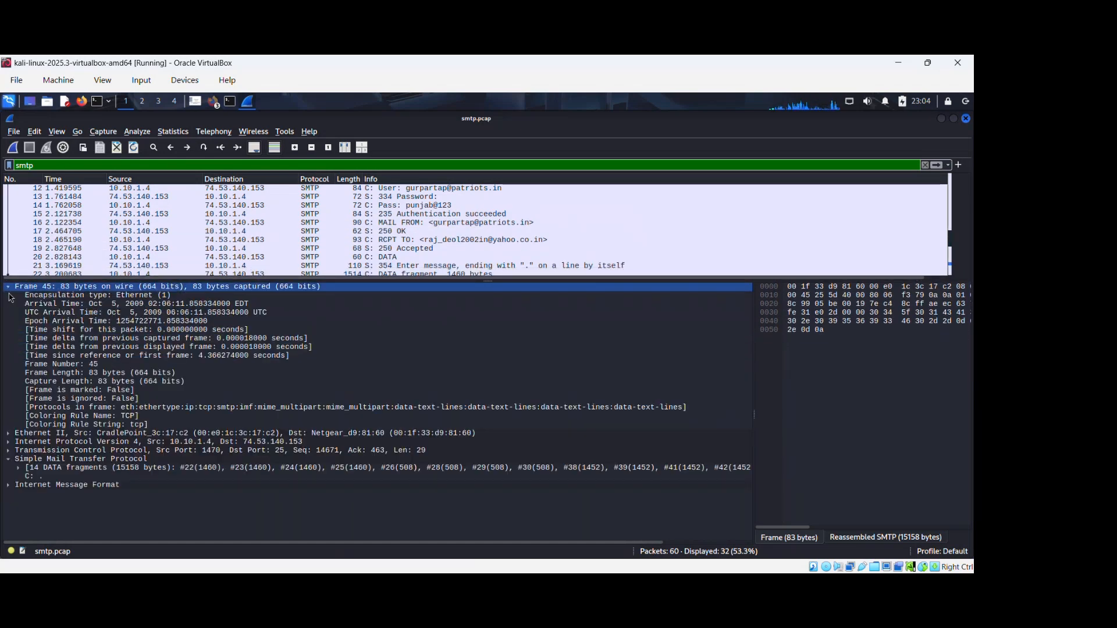
pyautogui.click(52, 433)
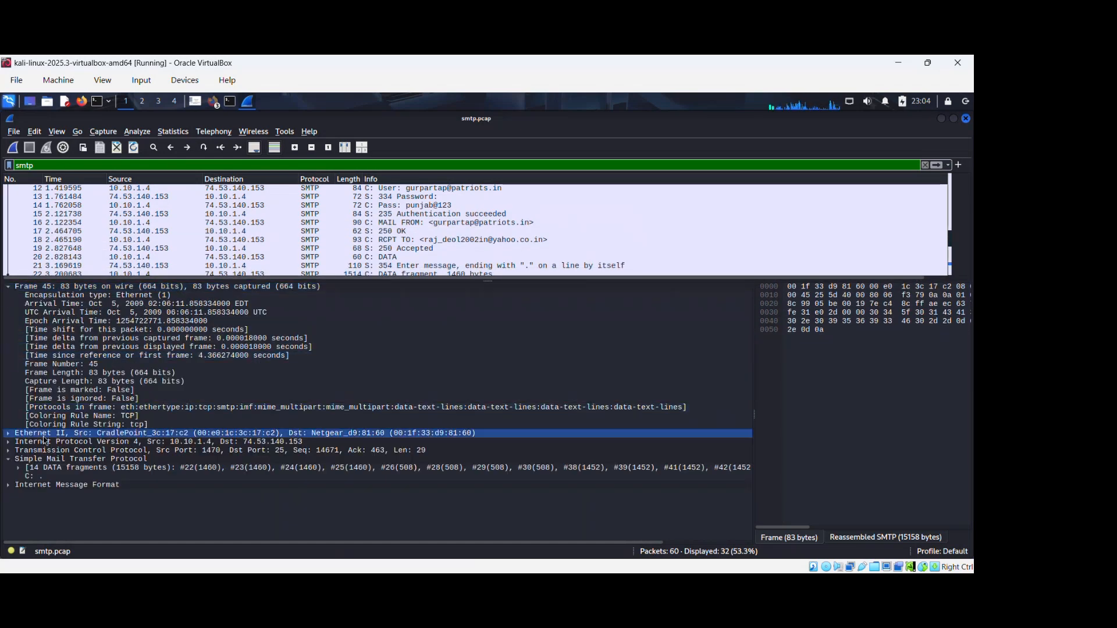
pyautogui.click(7, 434)
pyautogui.click(169, 460)
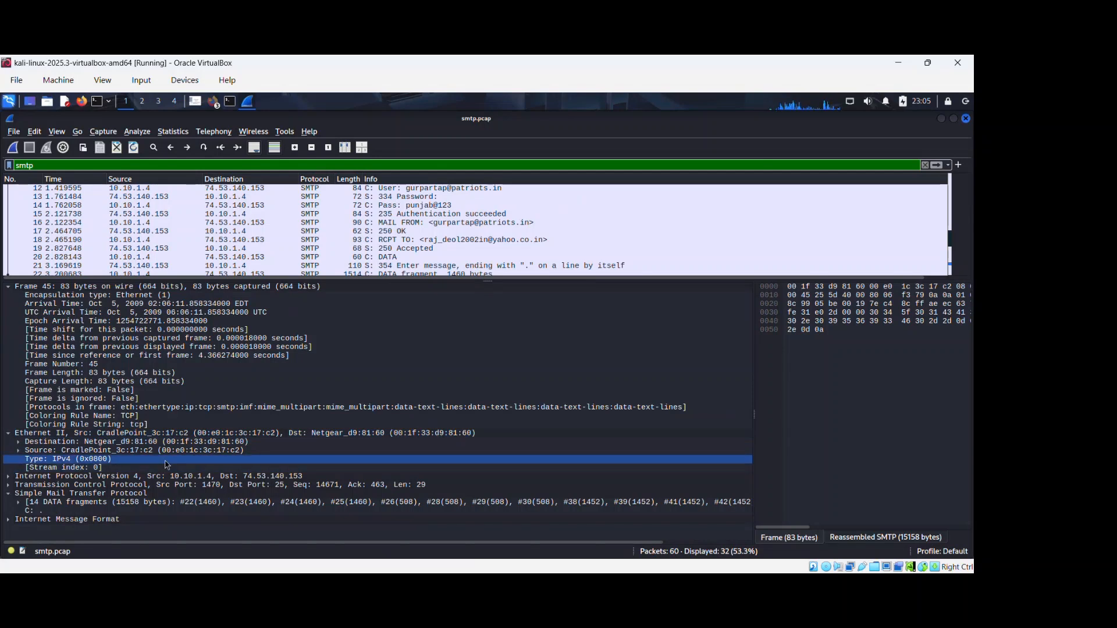
pyautogui.click(237, 451)
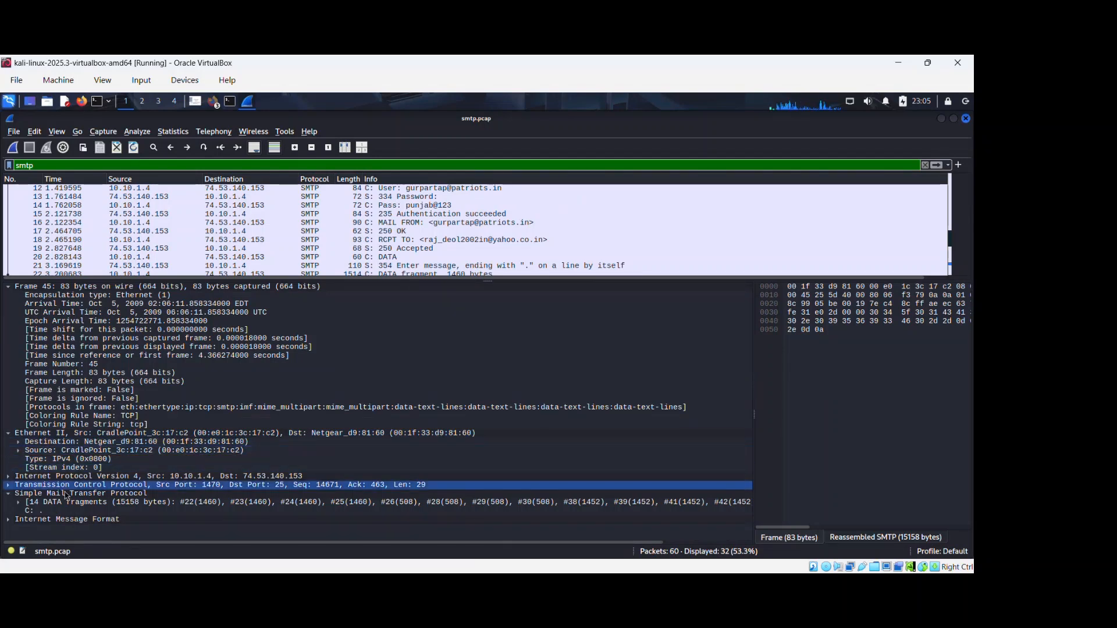
# Collapse the Simple Mail Transfer Protocol section and expand Internet Message Format to view the email headers of packet 45.
pyautogui.click(26, 504)
pyautogui.press('Up')
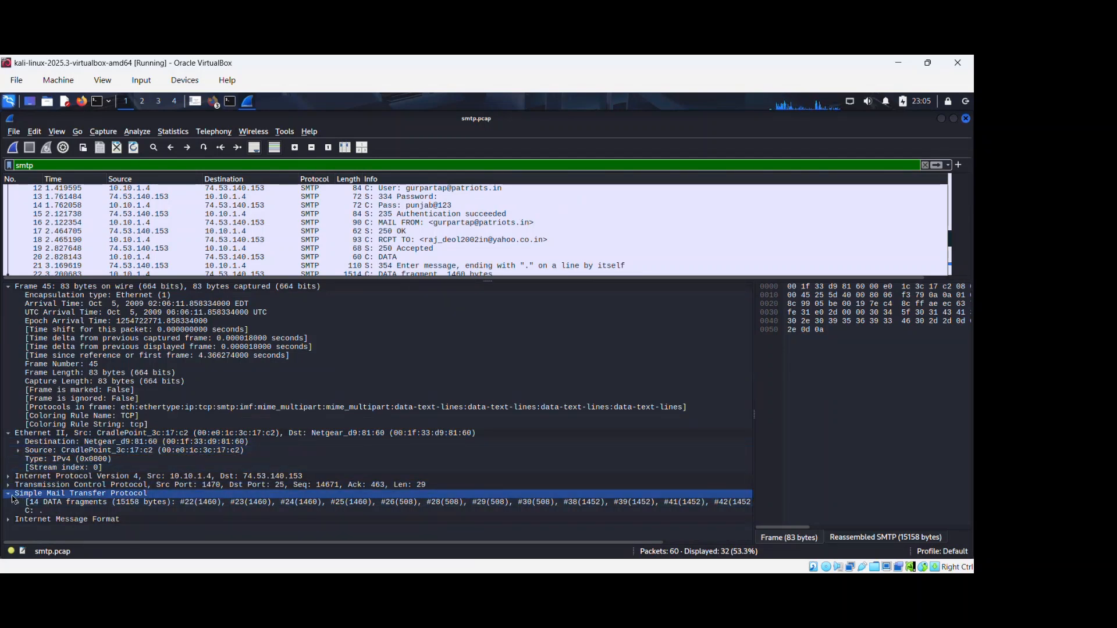
pyautogui.click(10, 495)
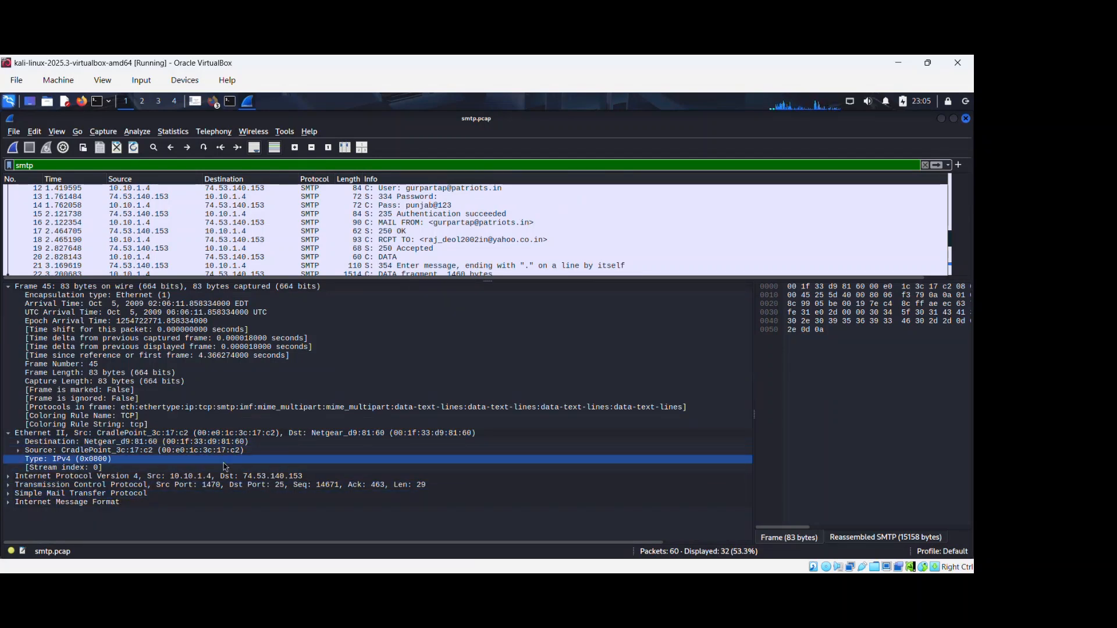
pyautogui.click(10, 503)
pyautogui.scroll(-4, 209, 464)
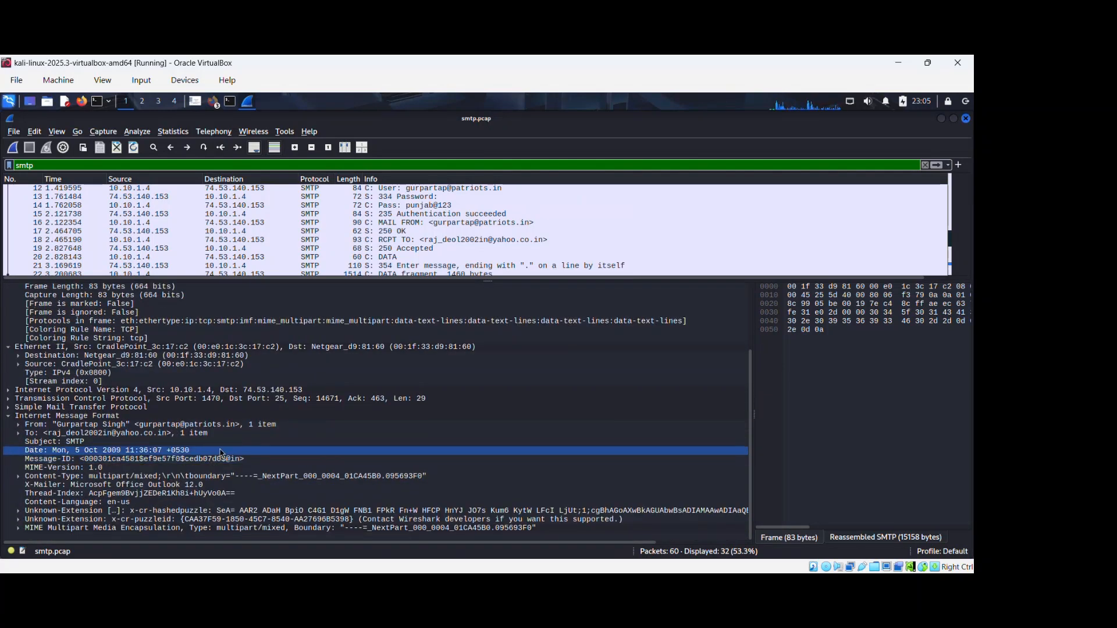
# Switch to the lab slides in Atril and review the packet 45 email content example on page 28.
pyautogui.hotkey('alt', 'Tab')
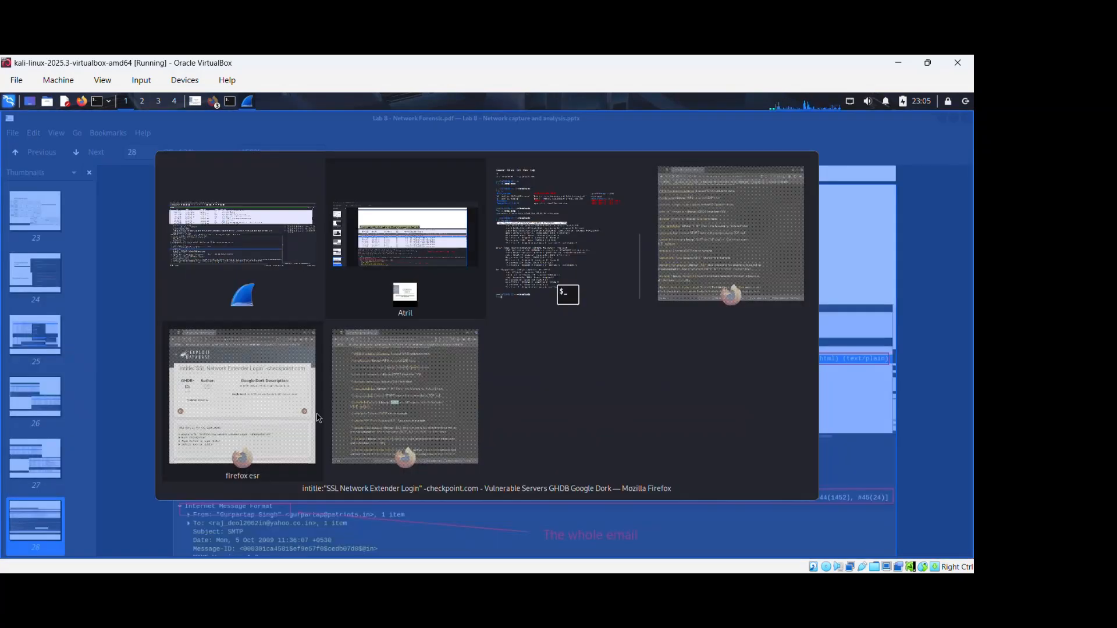
pyautogui.click(394, 245)
pyautogui.scroll(-1, 481, 390)
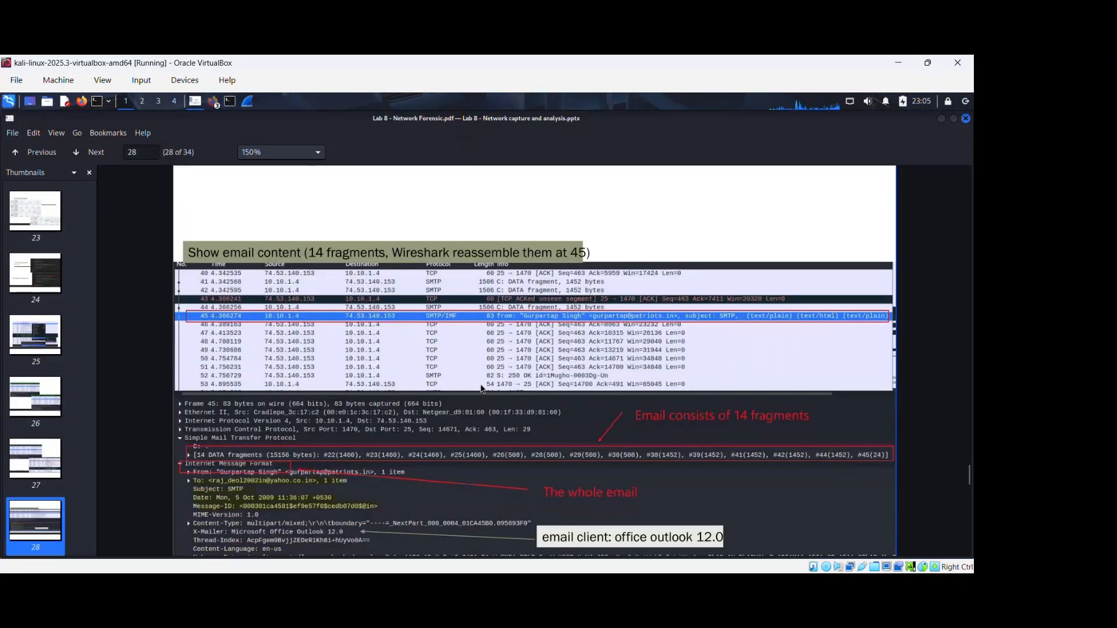
pyautogui.scroll(-1, 486, 387)
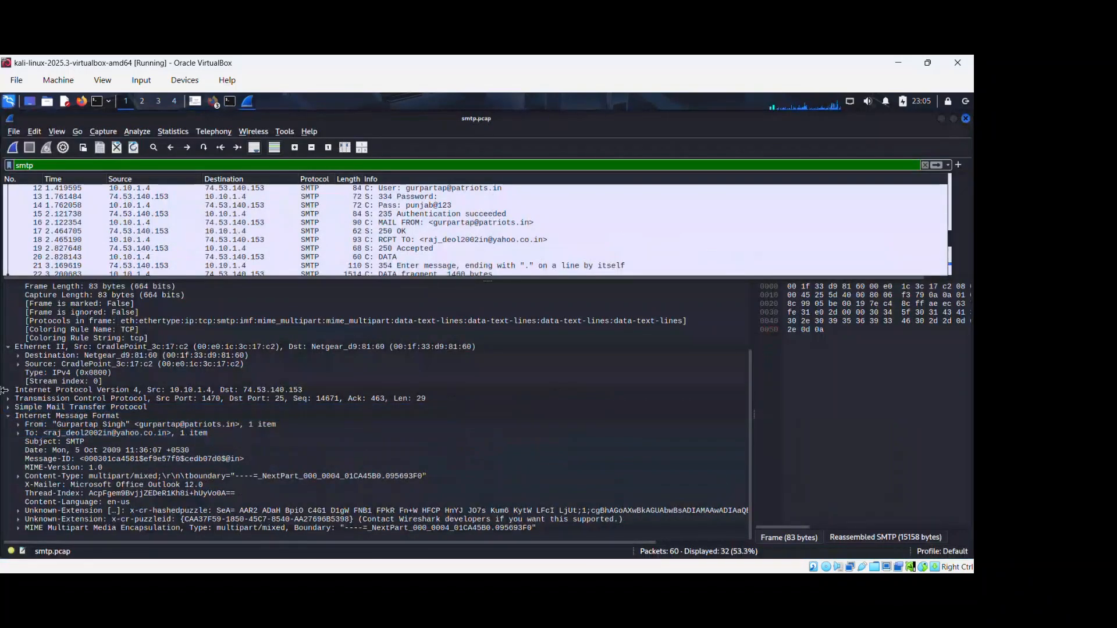
# Expand the From, To and Content-Type headers under Internet Message Format in packet 45.
pyautogui.click(18, 417)
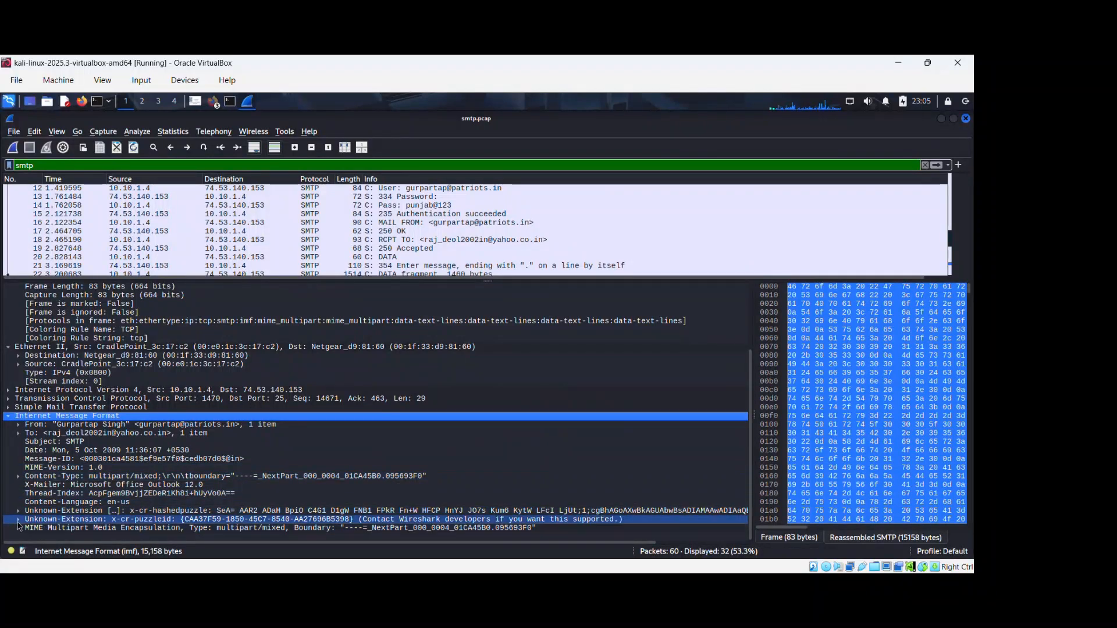
pyautogui.click(16, 435)
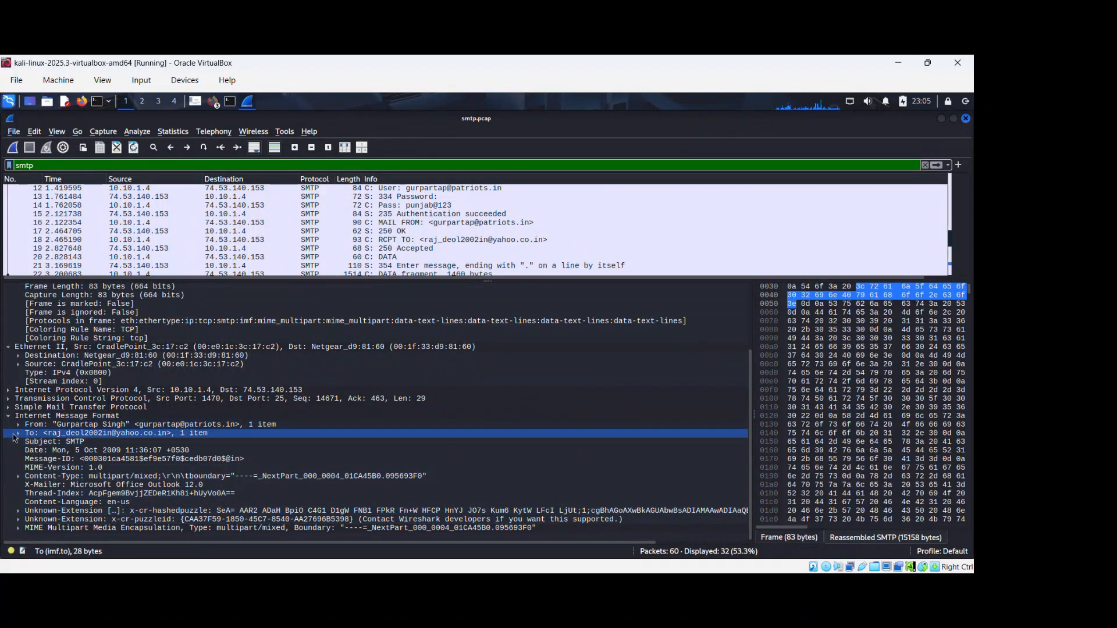
pyautogui.click(17, 425)
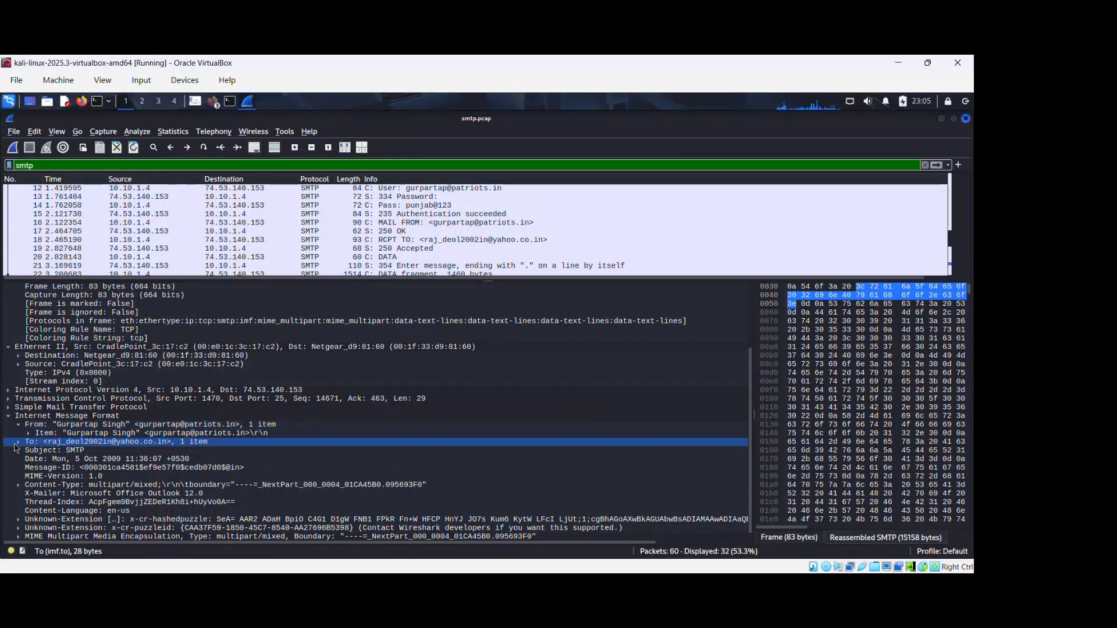
pyautogui.click(17, 443)
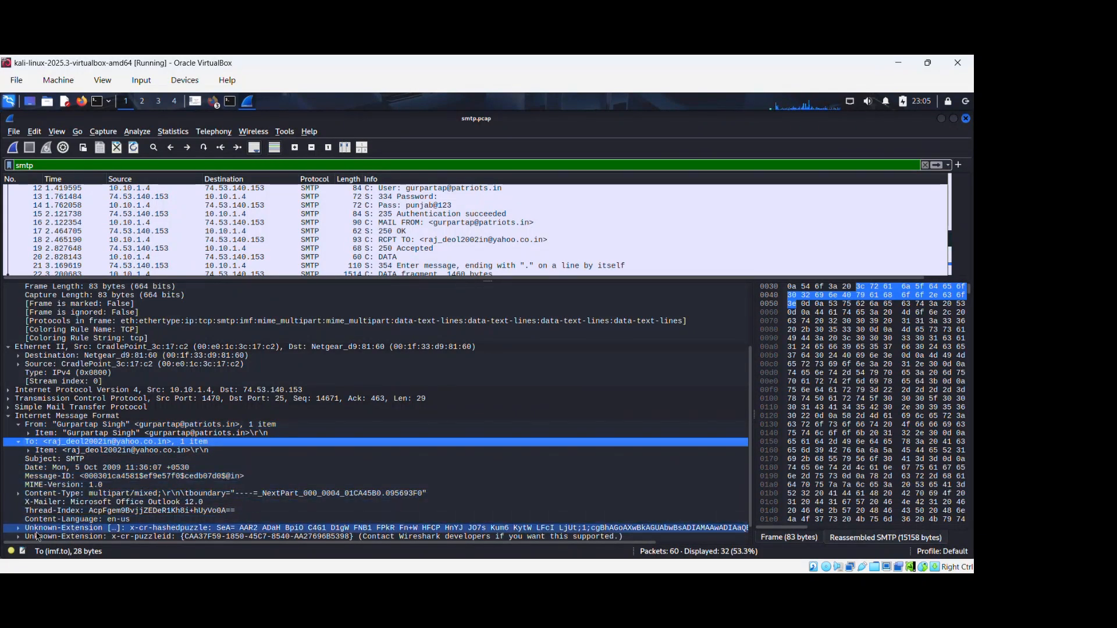
pyautogui.click(19, 494)
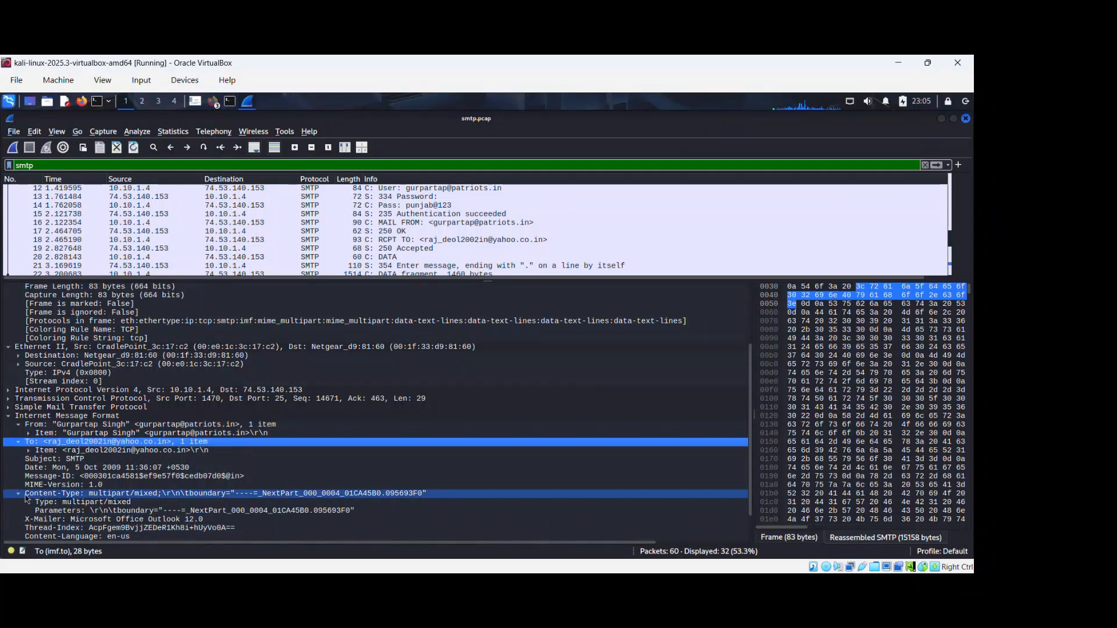
# Compare the email client shown on slide page 28 with the X-Mailer header of packet 45 in Wireshark.
pyautogui.hotkey('alt', 'Tab')
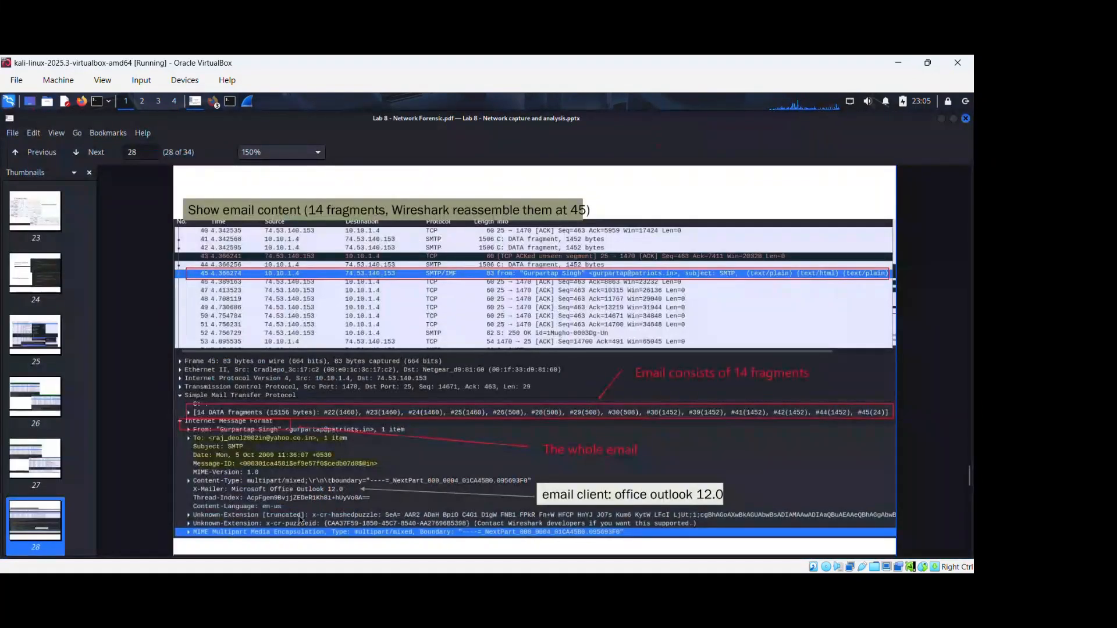
pyautogui.hotkey('alt', 'Tab')
pyautogui.click(153, 520)
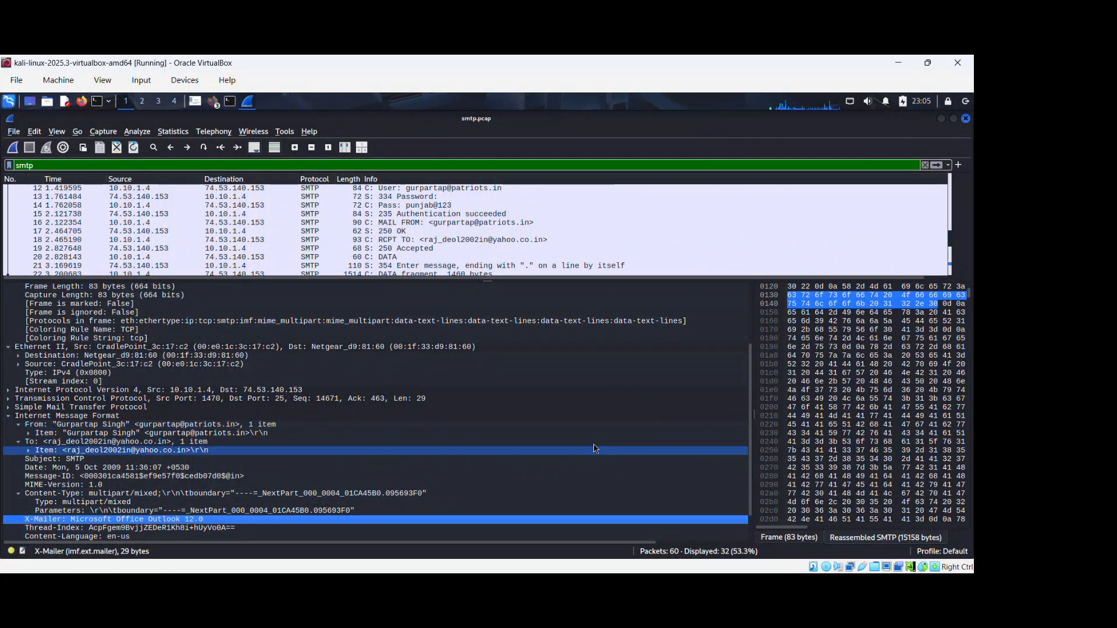
pyautogui.hotkey('alt', 'Tab')
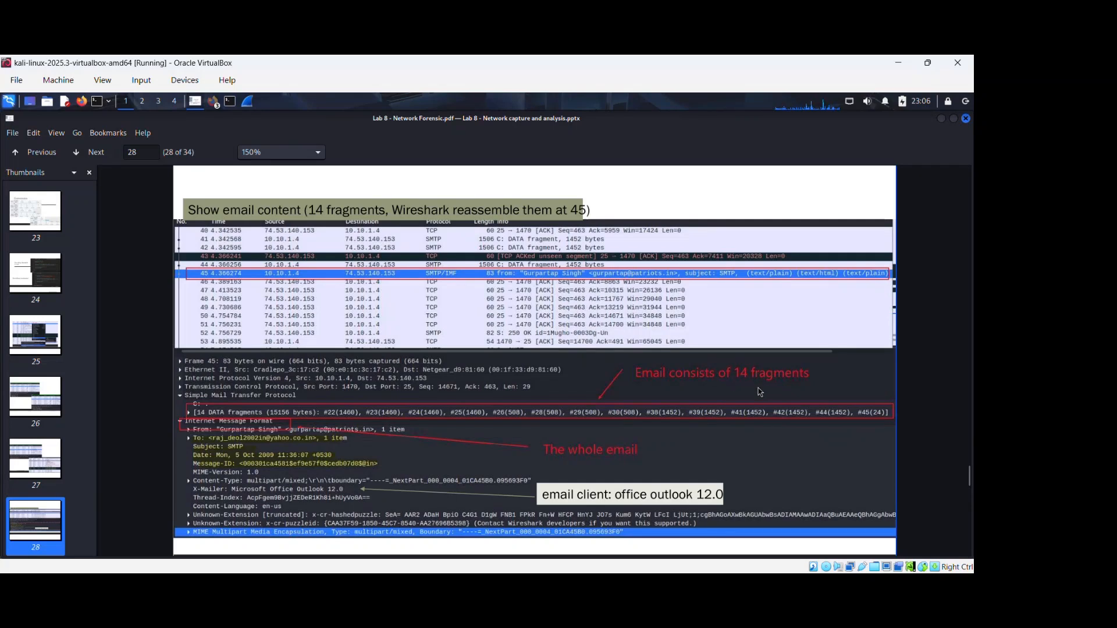
pyautogui.hotkey('alt', 'Tab')
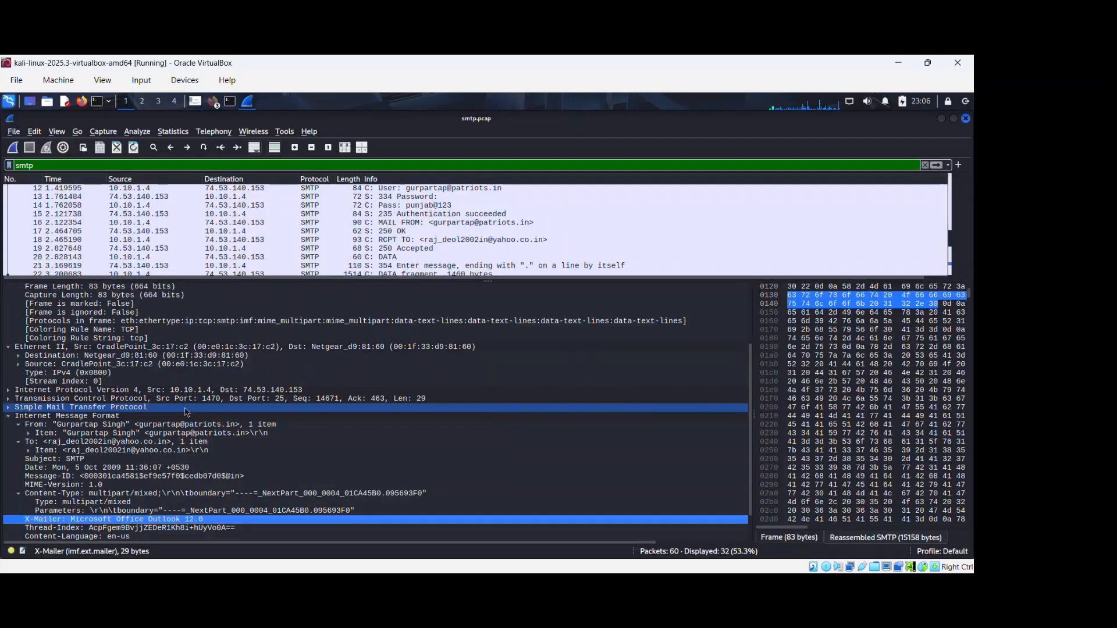
pyautogui.hotkey('alt', 'Tab')
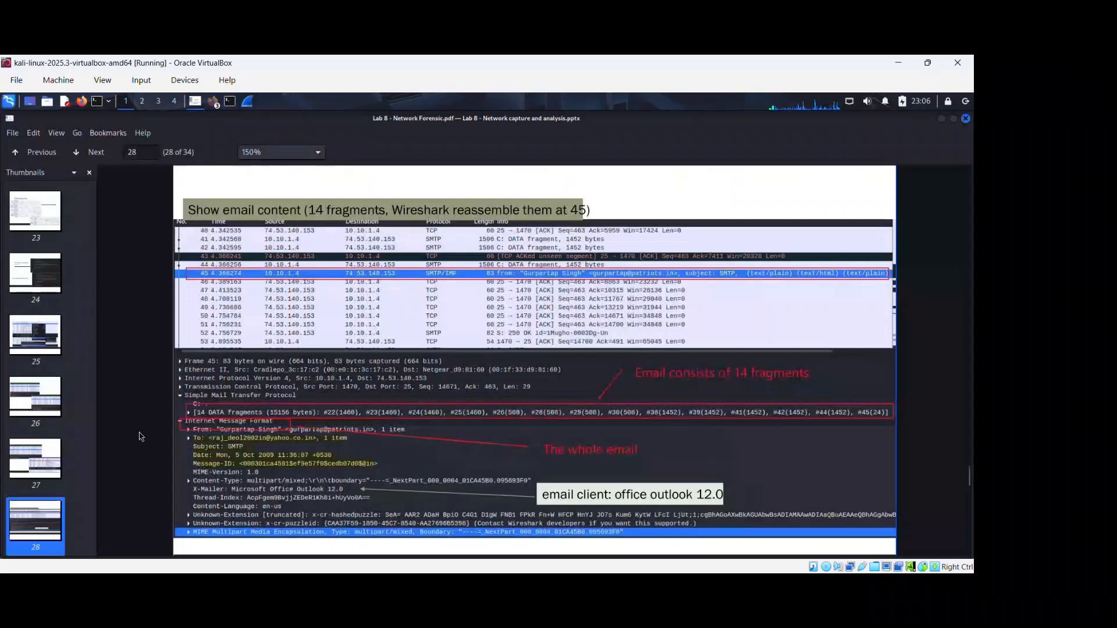
pyautogui.hotkey('alt', 'Tab')
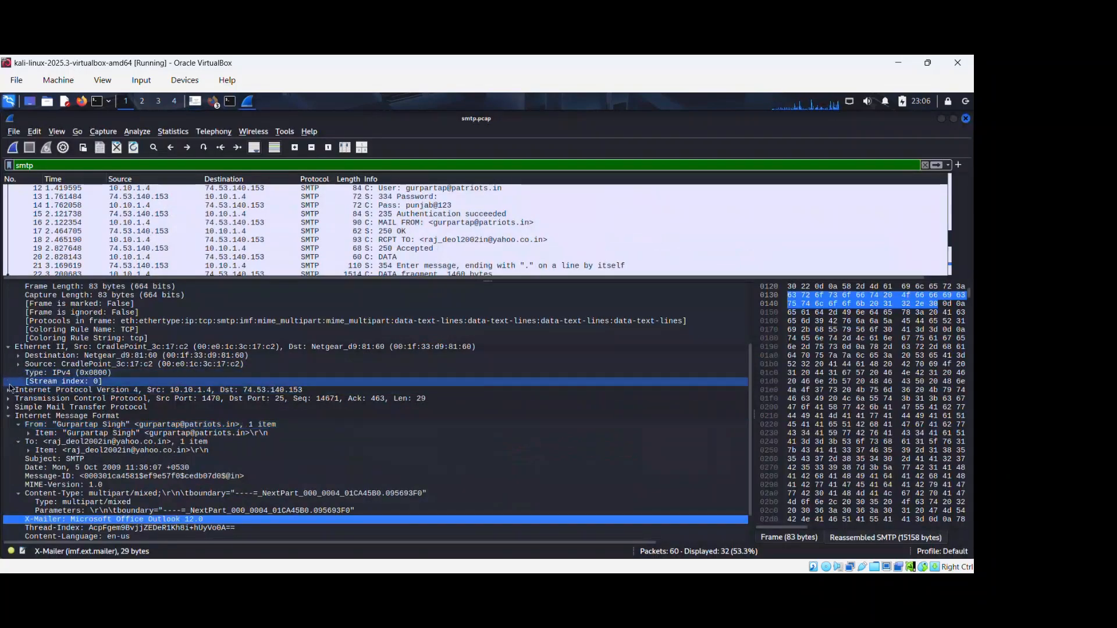
# Collapse the Frame 45, Ethernet II and Internet Message Format sections of packet 45.
pyautogui.scroll(3, 10, 387)
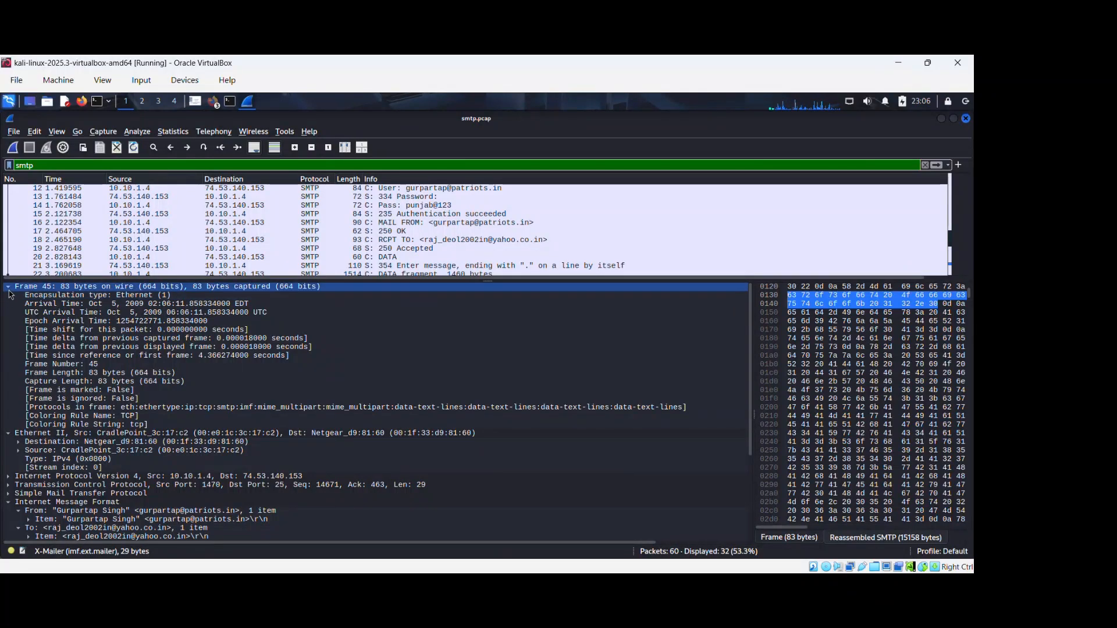
pyautogui.click(7, 286)
pyautogui.click(8, 295)
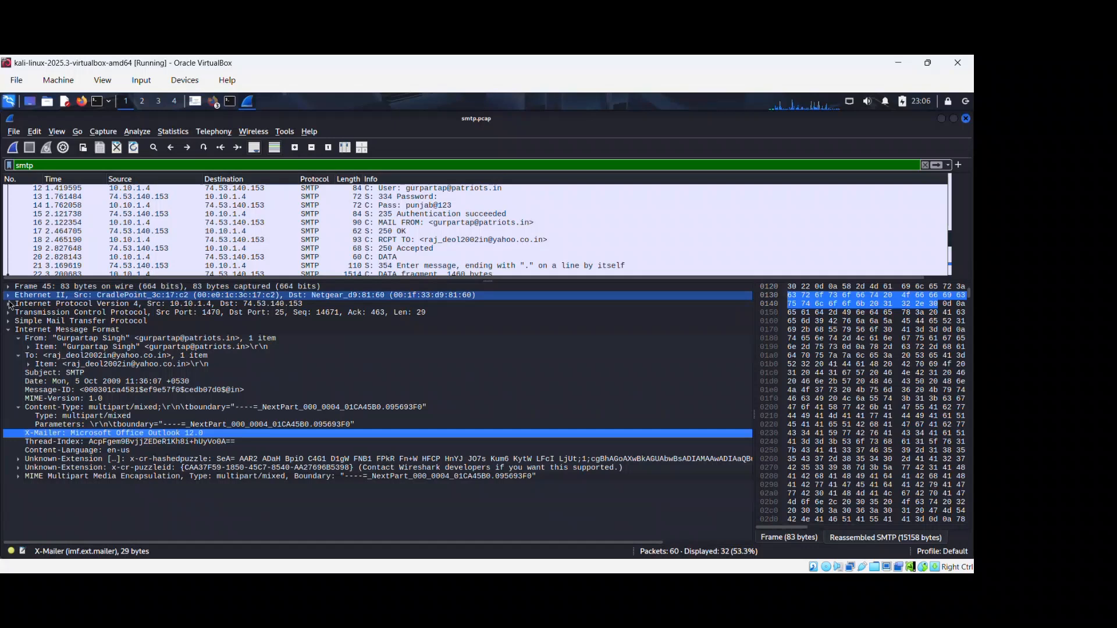
pyautogui.click(8, 331)
# Check slide page 28 again, then expand Simple Mail Transfer Protocol in Wireshark and select the DATA fragments entry.
pyautogui.hotkey('alt', 'Tab')
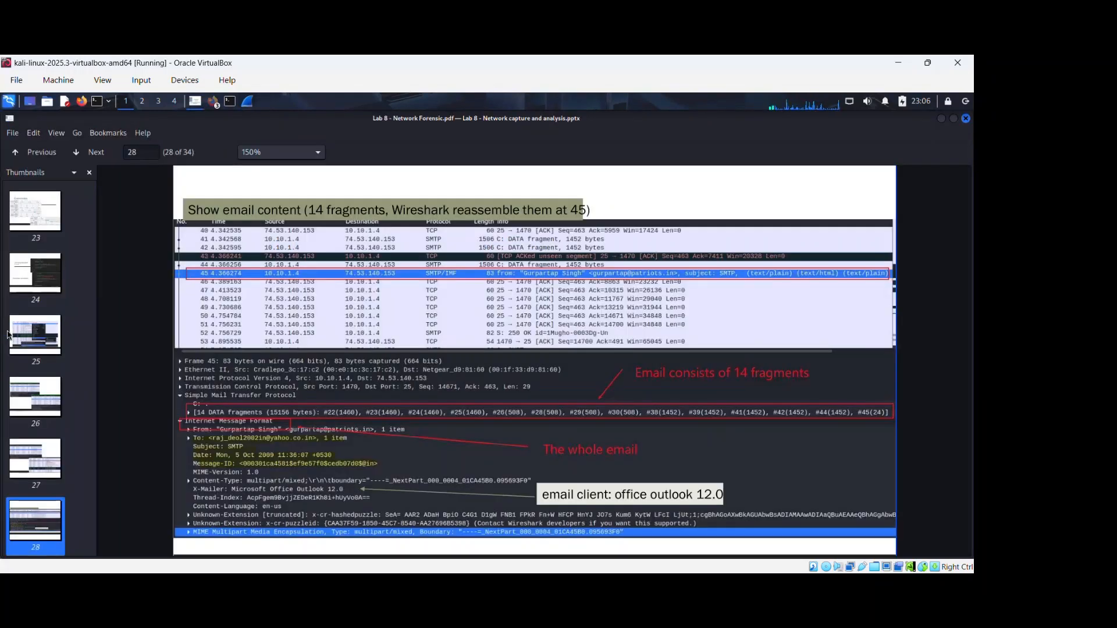
pyautogui.hotkey('alt', 'Tab')
pyautogui.click(8, 322)
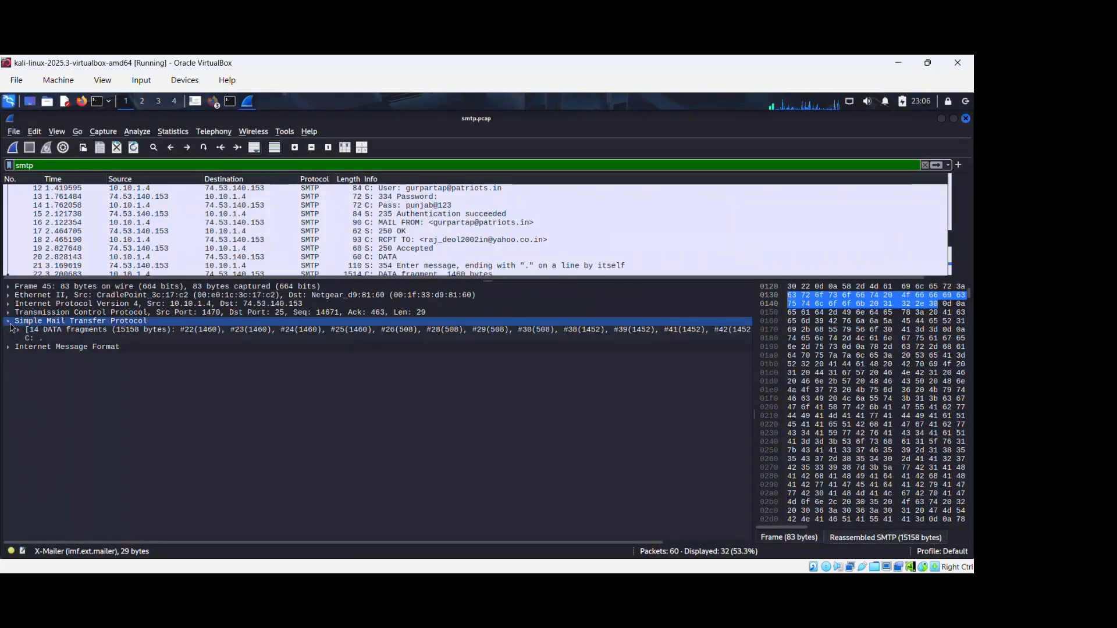
pyautogui.click(69, 333)
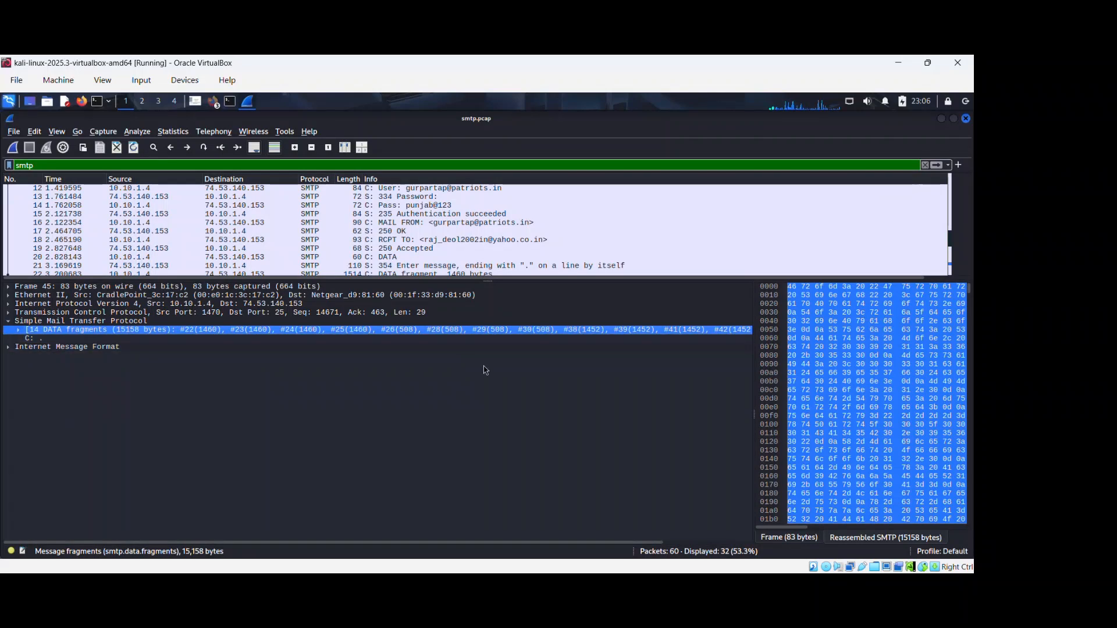
# Return to the lab slides and read page 29 on showing the email's text content within the MIME multipart encapsulation.
pyautogui.hotkey('alt', 'Tab')
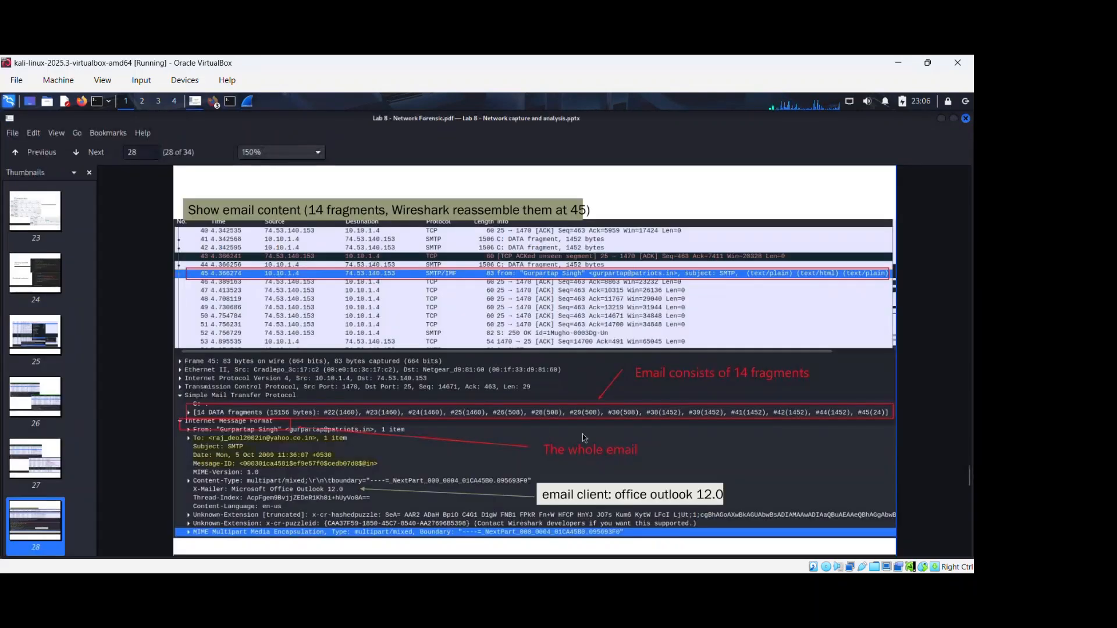
pyautogui.scroll(-8, 585, 429)
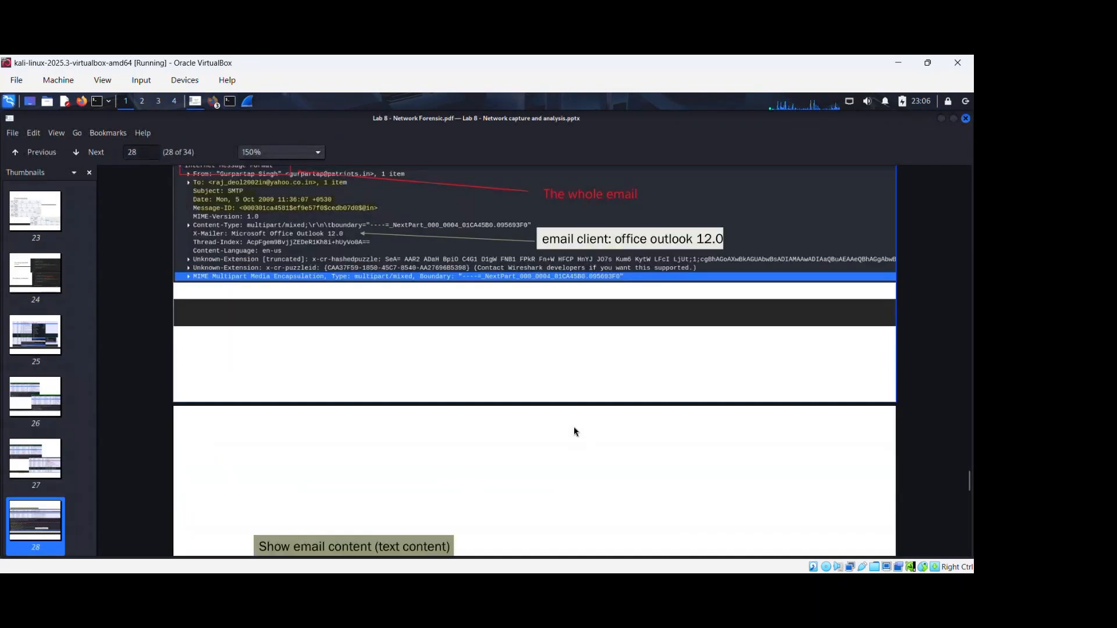
pyautogui.scroll(-5, 572, 428)
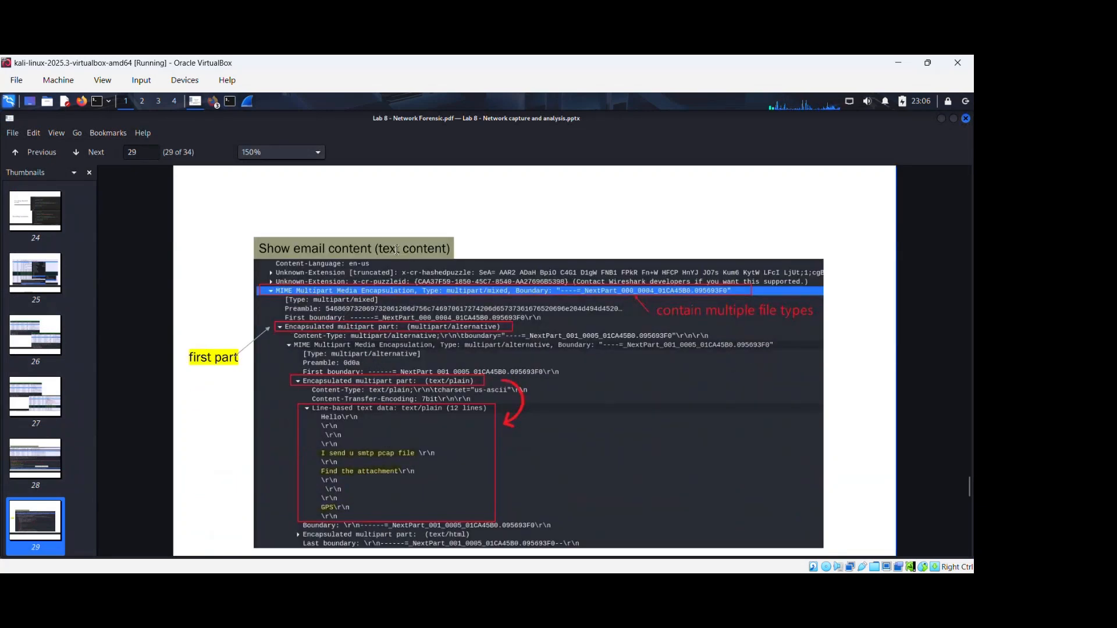
pyautogui.scroll(-1, 570, 401)
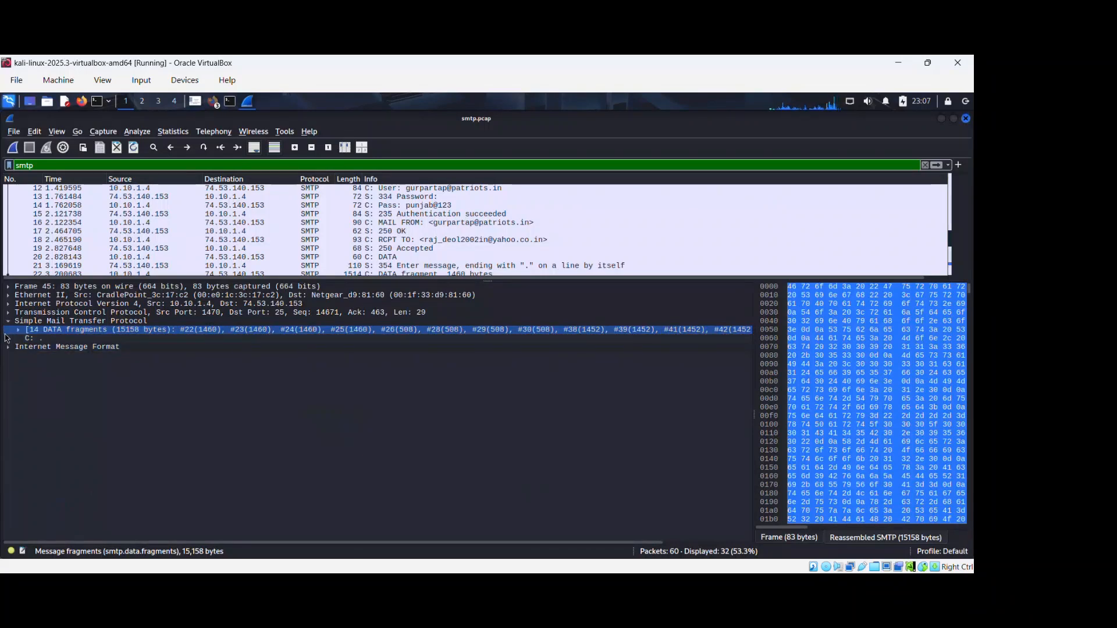
# In Wireshark, expand the DATA fragments list and the Internet Message Format section of packet 45.
pyautogui.click(20, 333)
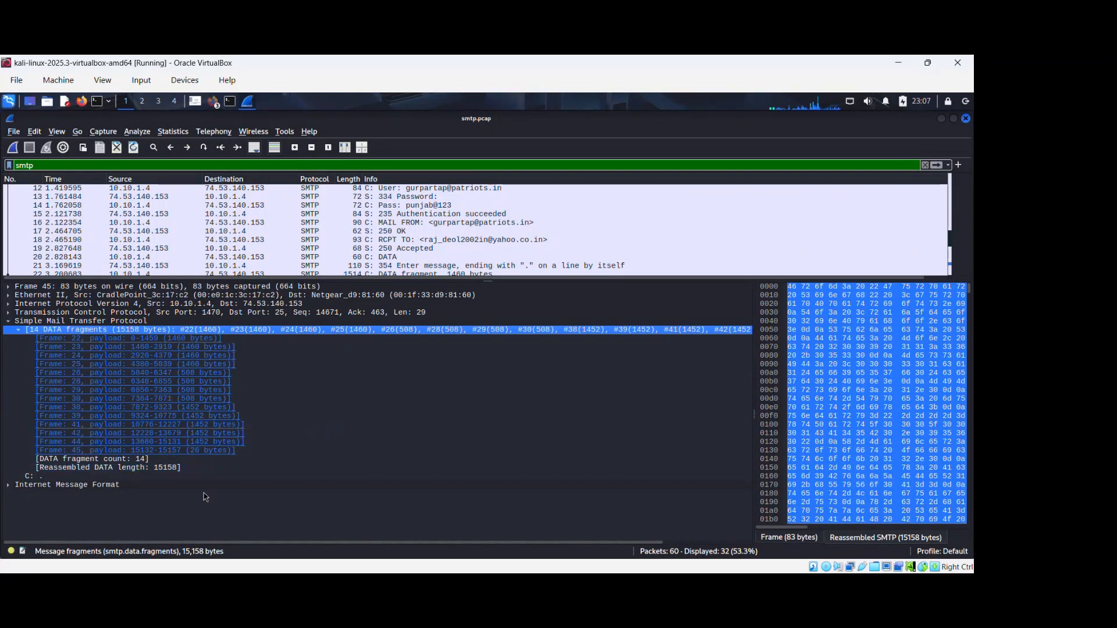
pyautogui.click(8, 485)
pyautogui.scroll(-2, 56, 471)
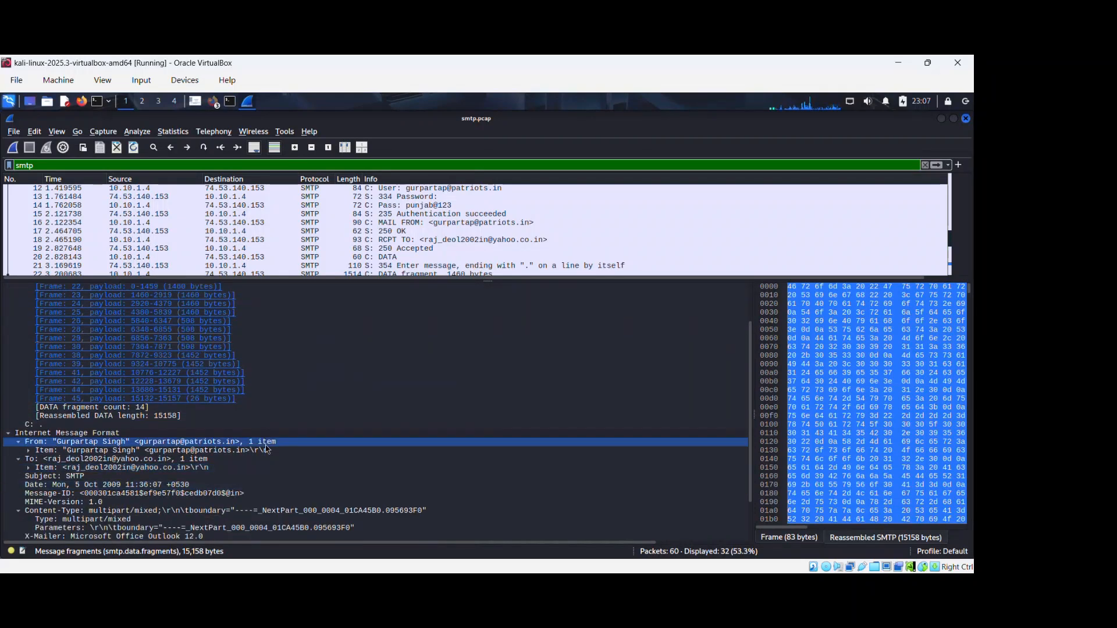
# Check slide page 29, then expand the MIME Multipart Media Encapsulation section of packet 45 in Wireshark.
pyautogui.scroll(-1, 268, 449)
pyautogui.scroll(-1, 287, 437)
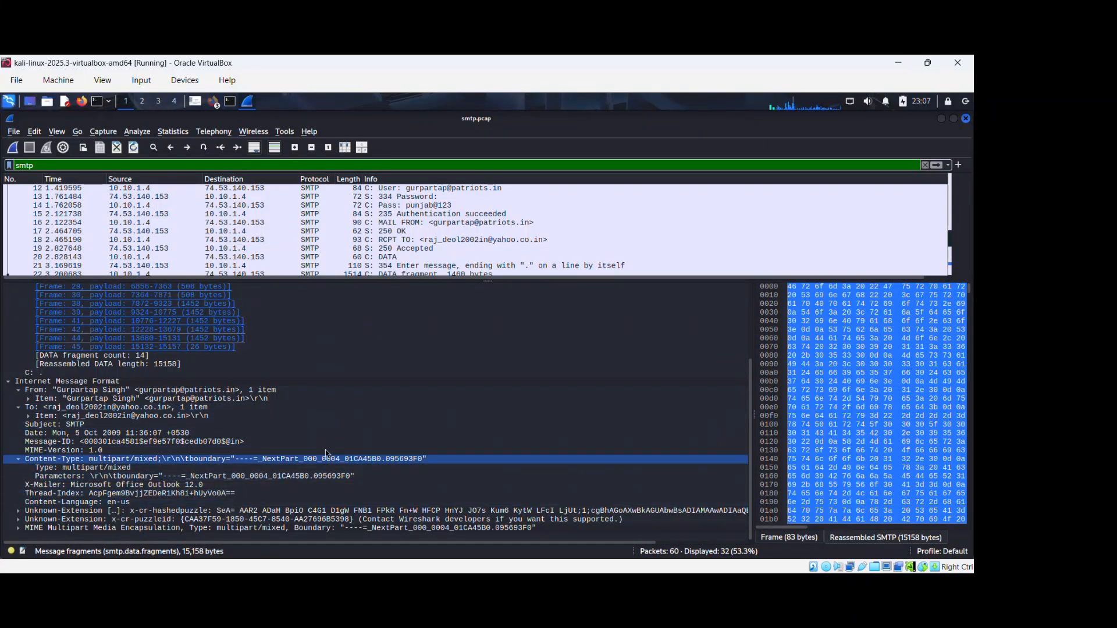
pyautogui.hotkey('alt', 'Tab')
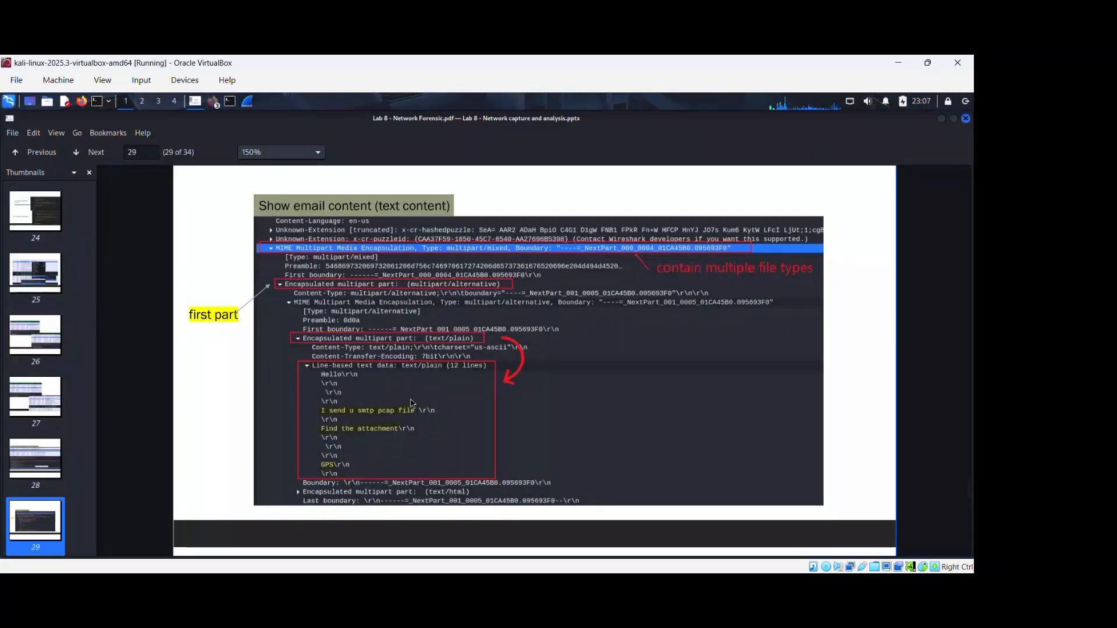
pyautogui.hotkey('alt', 'Tab')
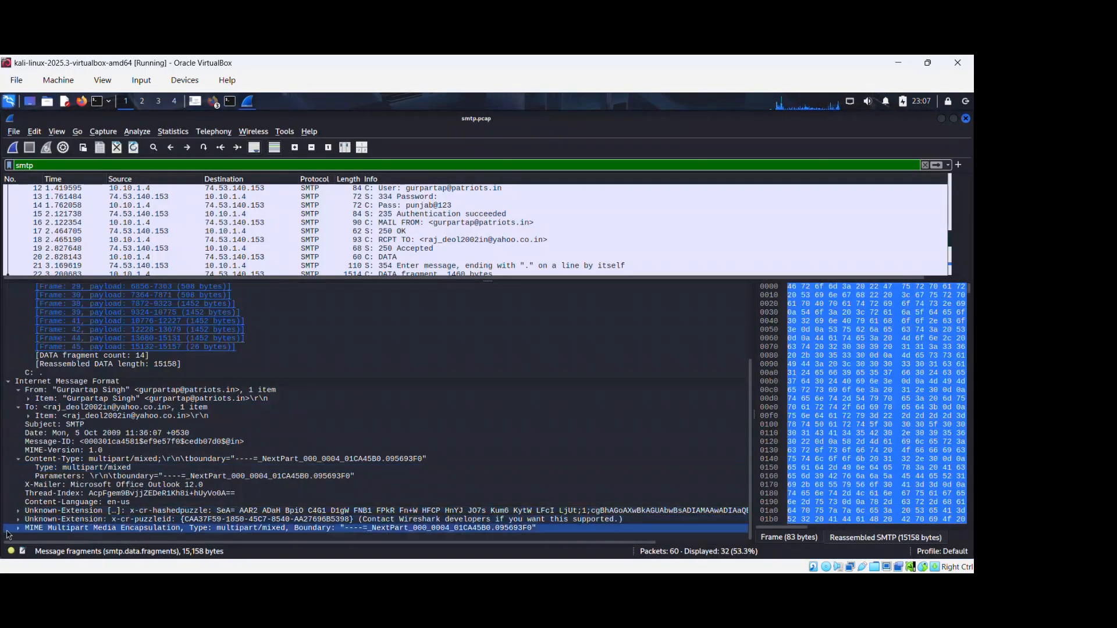
pyautogui.click(17, 528)
pyautogui.scroll(-3, 394, 431)
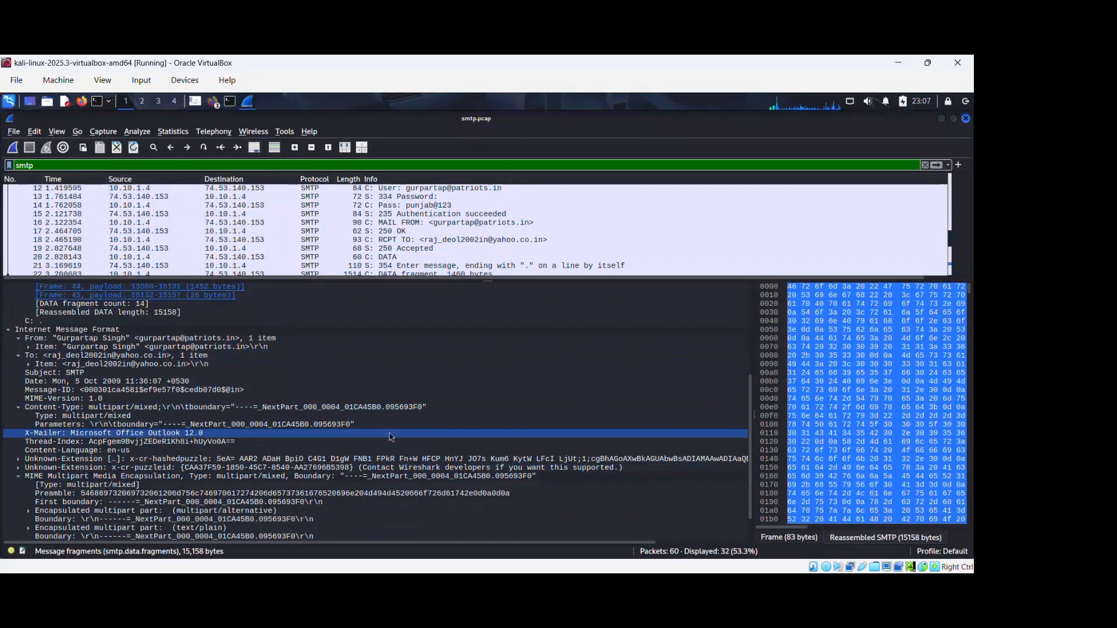
pyautogui.scroll(-2, 394, 431)
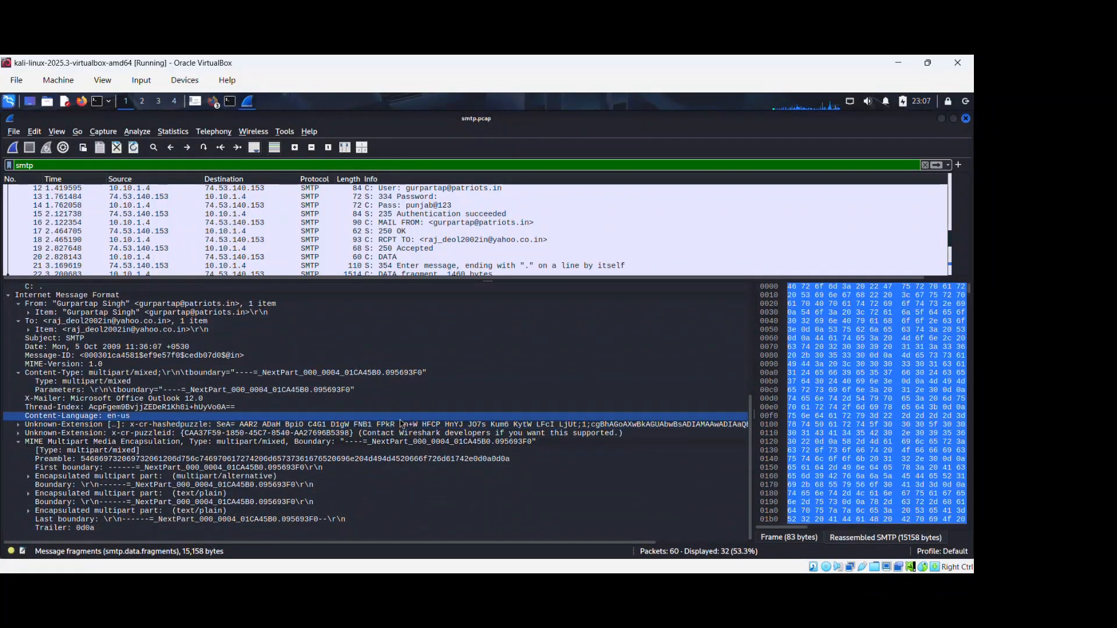
# Check slide page 29 again, then view the last text/plain part's line-based text data in Wireshark and collapse that part.
pyautogui.hotkey('alt', 'Tab')
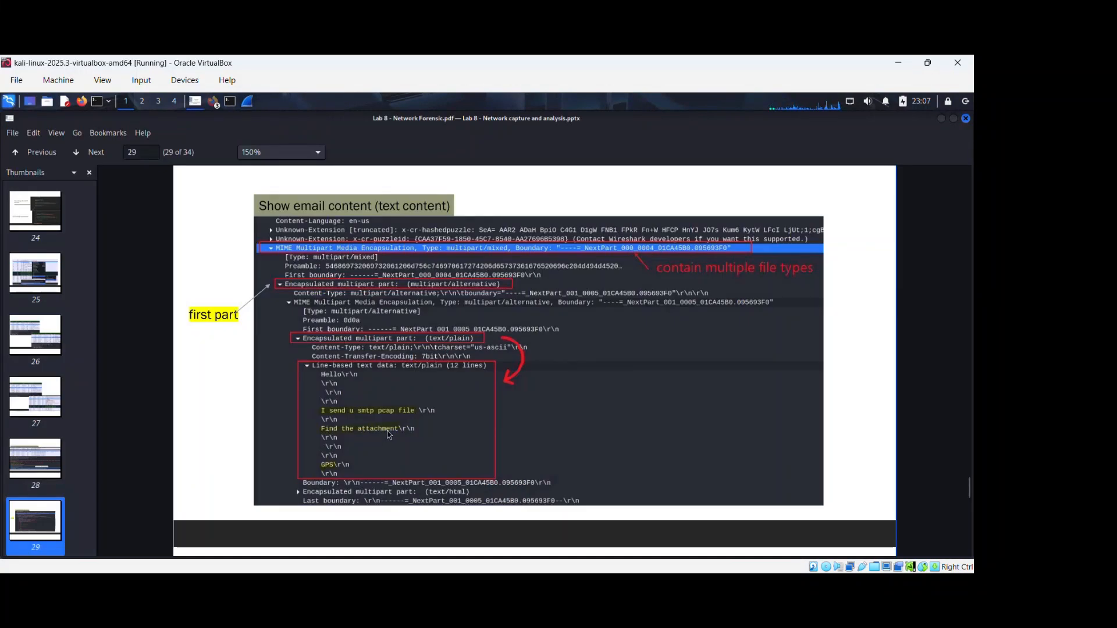
pyautogui.hotkey('alt', 'Tab')
pyautogui.click(32, 521)
pyautogui.click(28, 512)
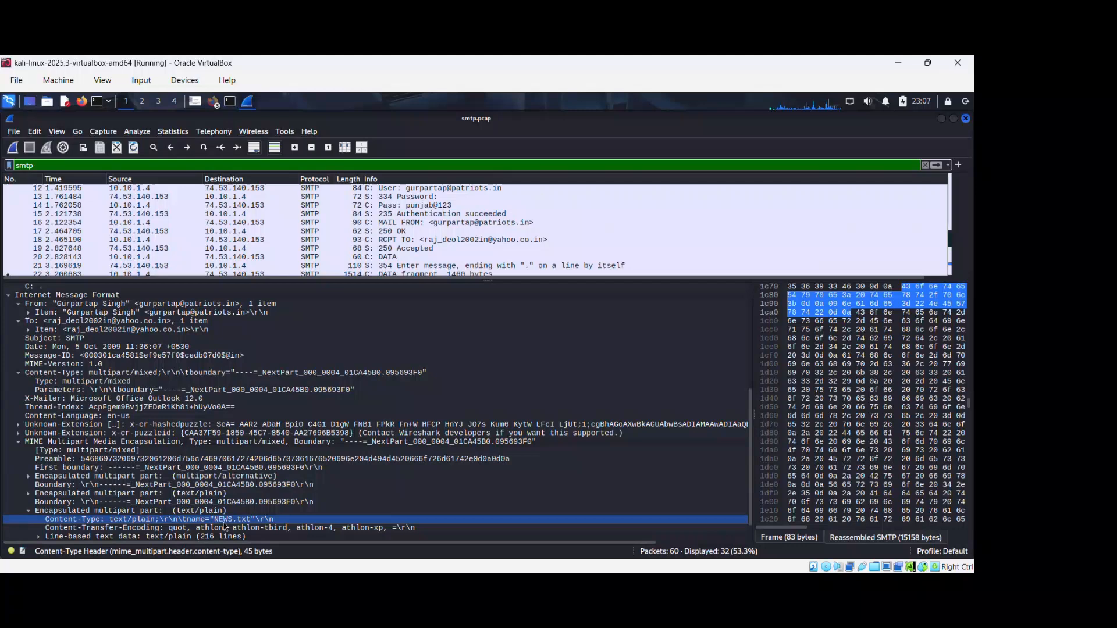
pyautogui.click(39, 536)
pyautogui.scroll(-1, 408, 407)
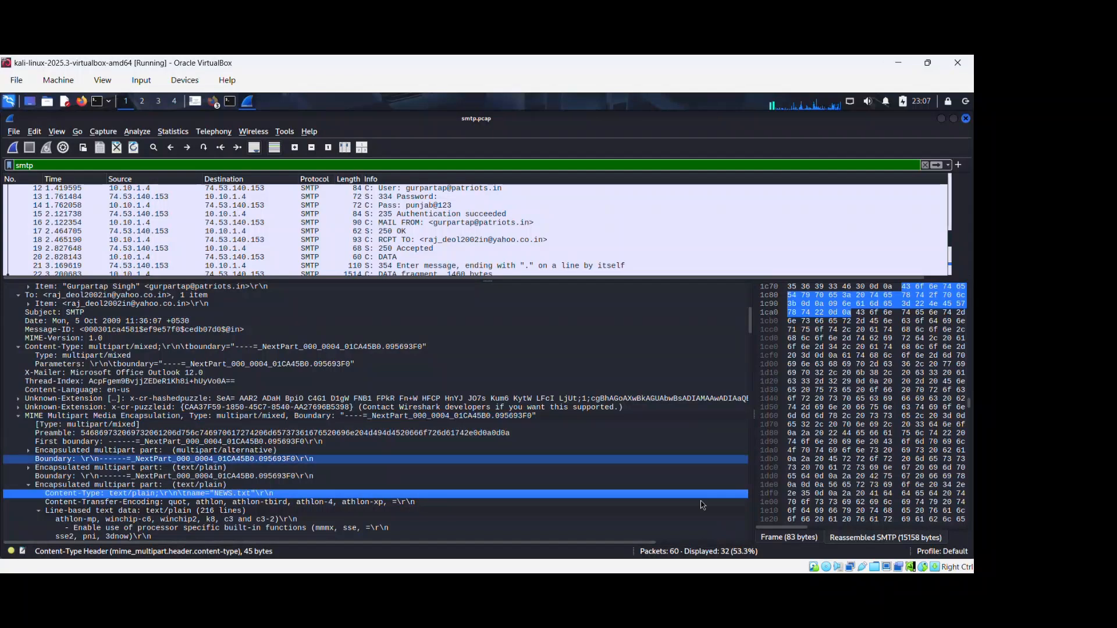
pyautogui.scroll(-1, 618, 451)
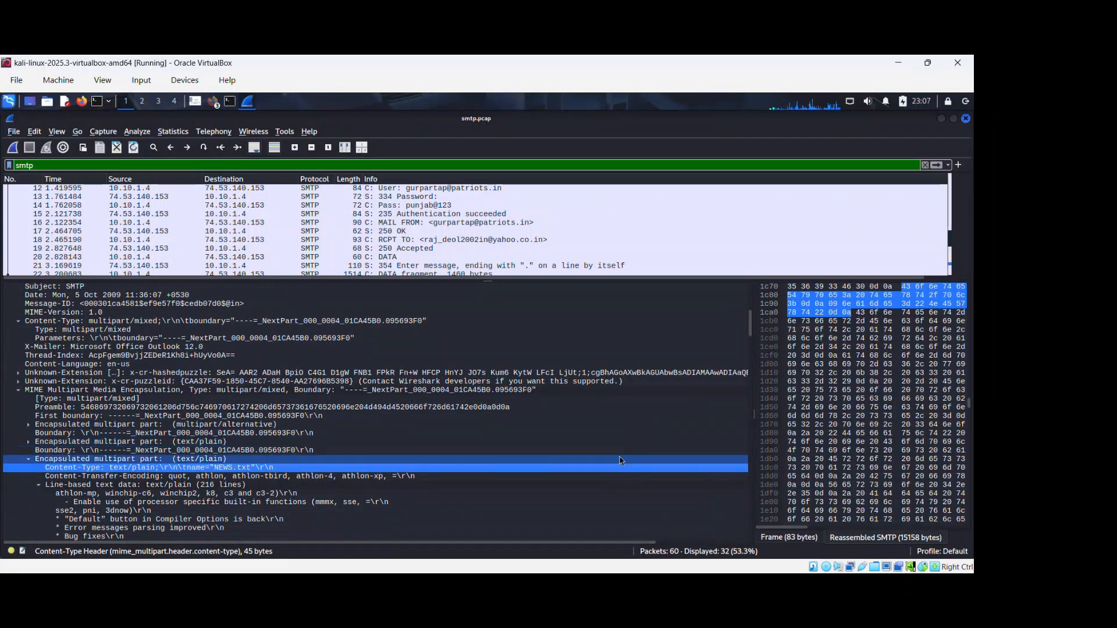
pyautogui.scroll(-1, 522, 459)
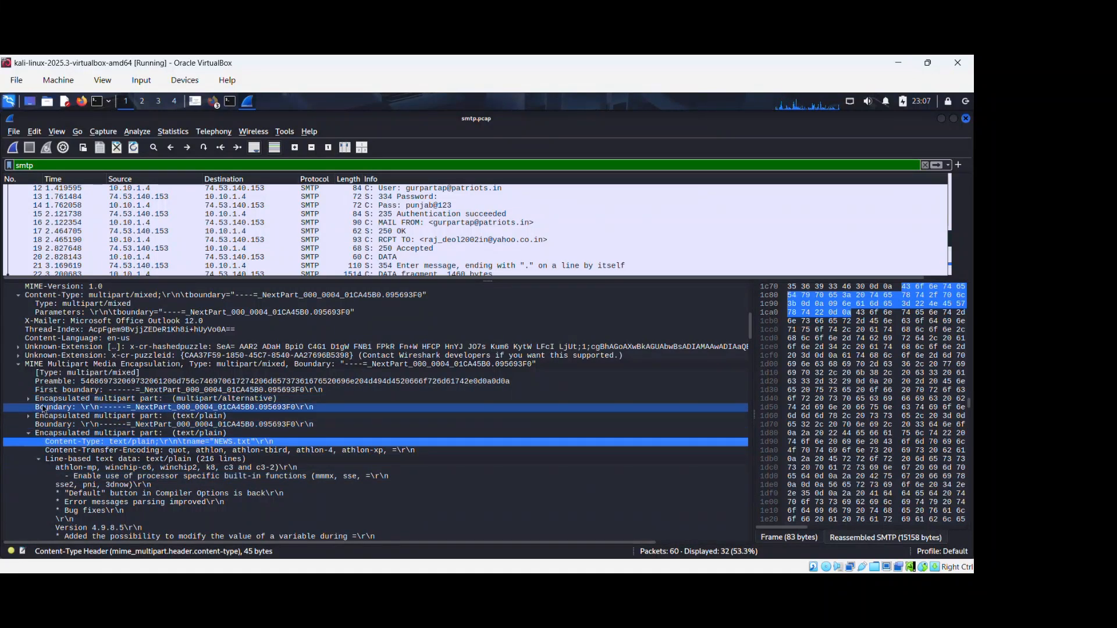
pyautogui.click(39, 461)
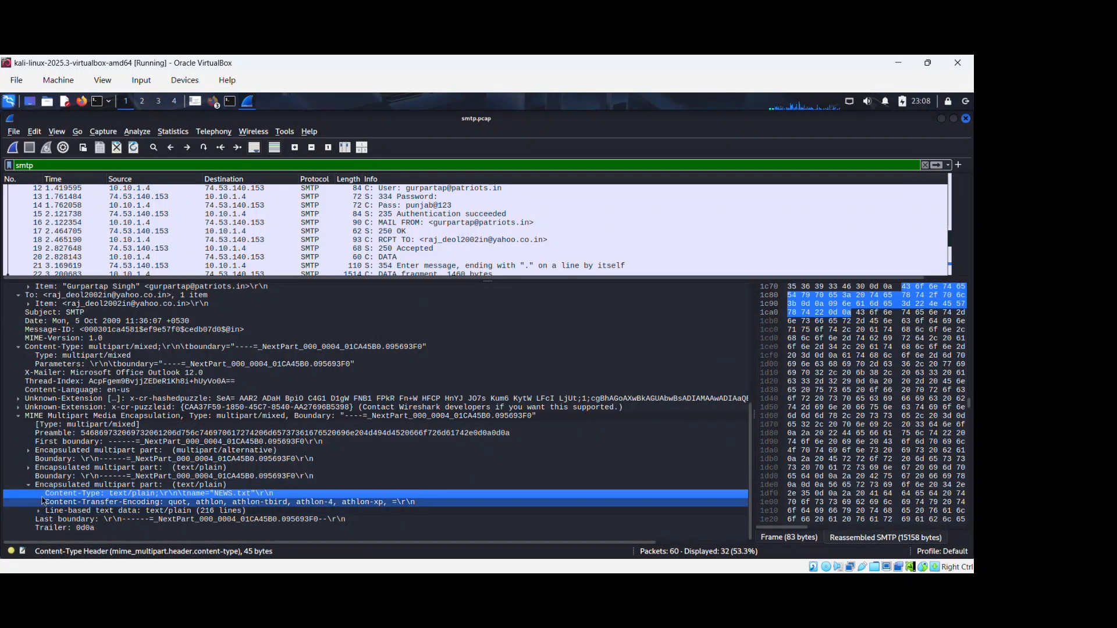
pyautogui.click(27, 489)
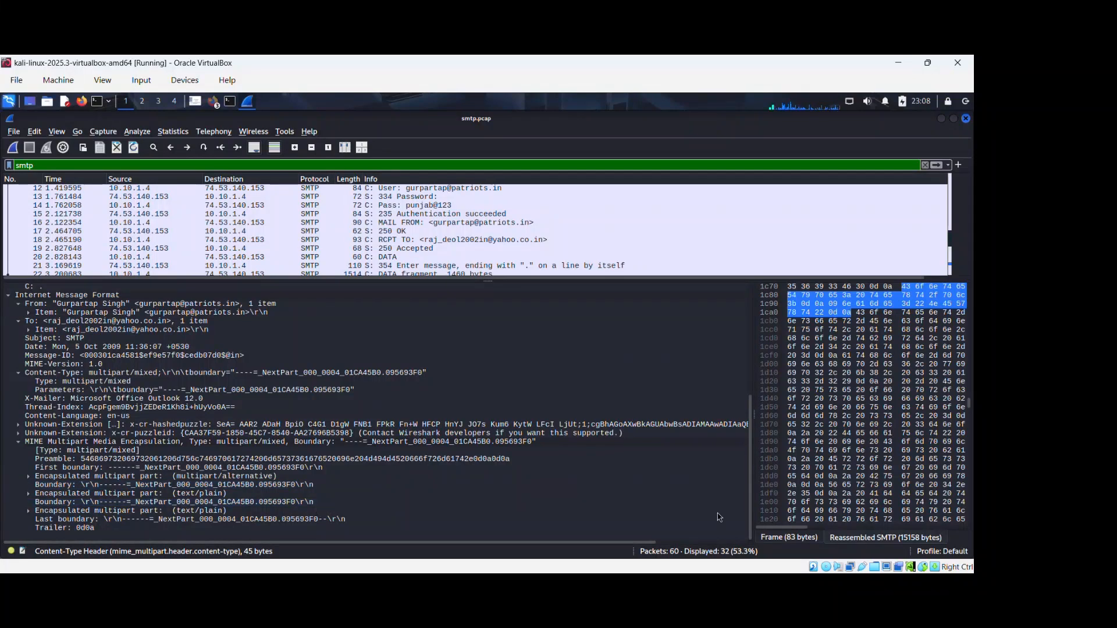
# Reopen the last encapsulated text/plain part and read the start of its line-based text data.
pyautogui.click(29, 510)
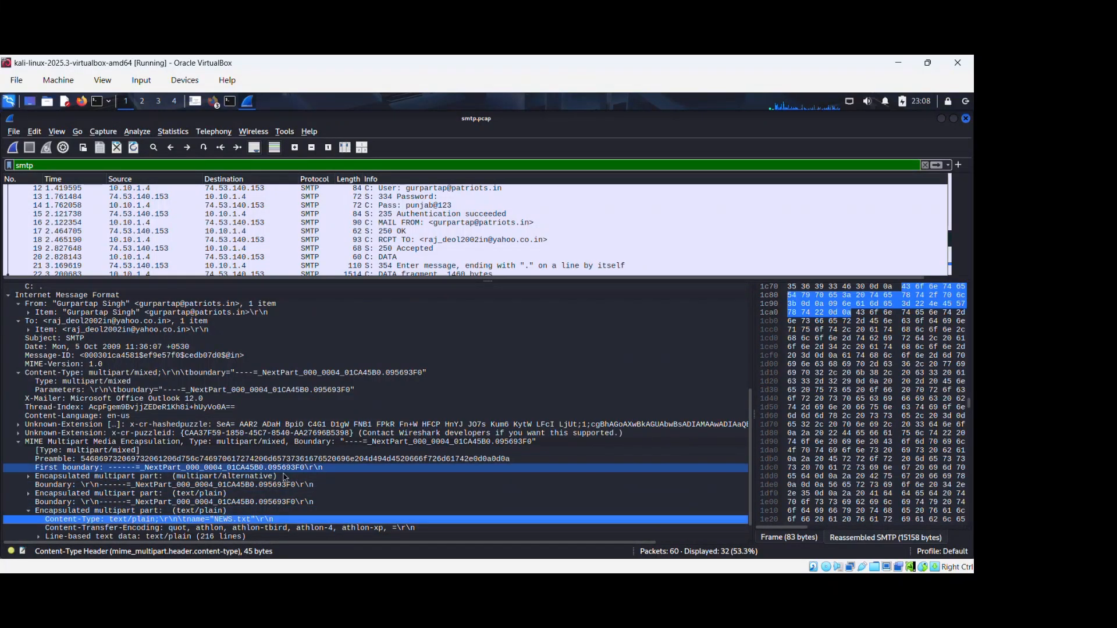
pyautogui.scroll(-1, 286, 477)
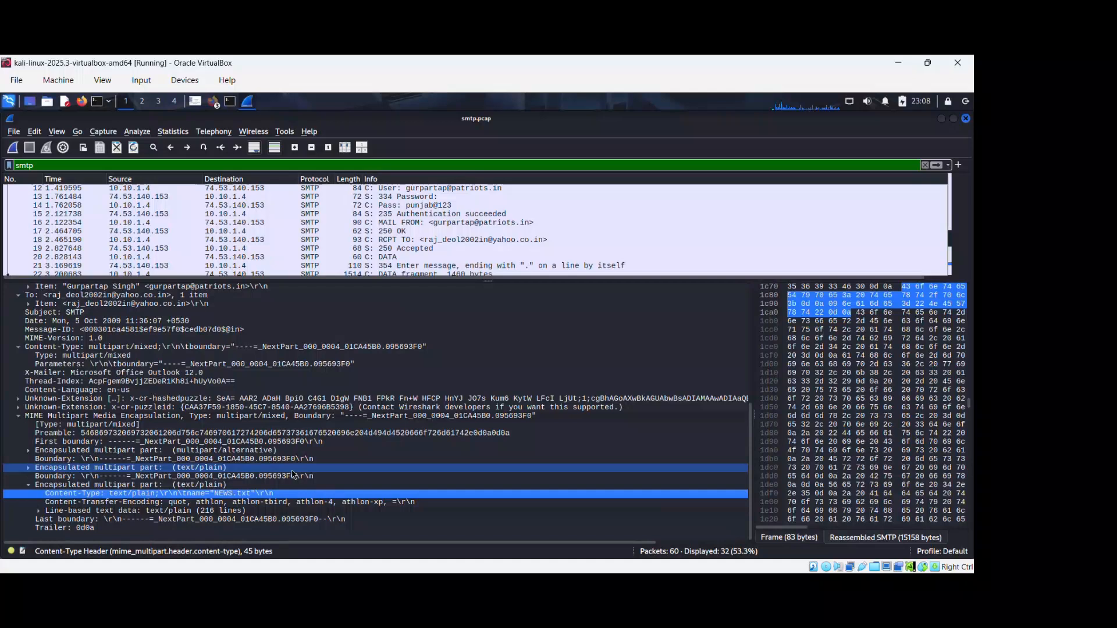
pyautogui.click(38, 511)
pyautogui.scroll(-3, 235, 492)
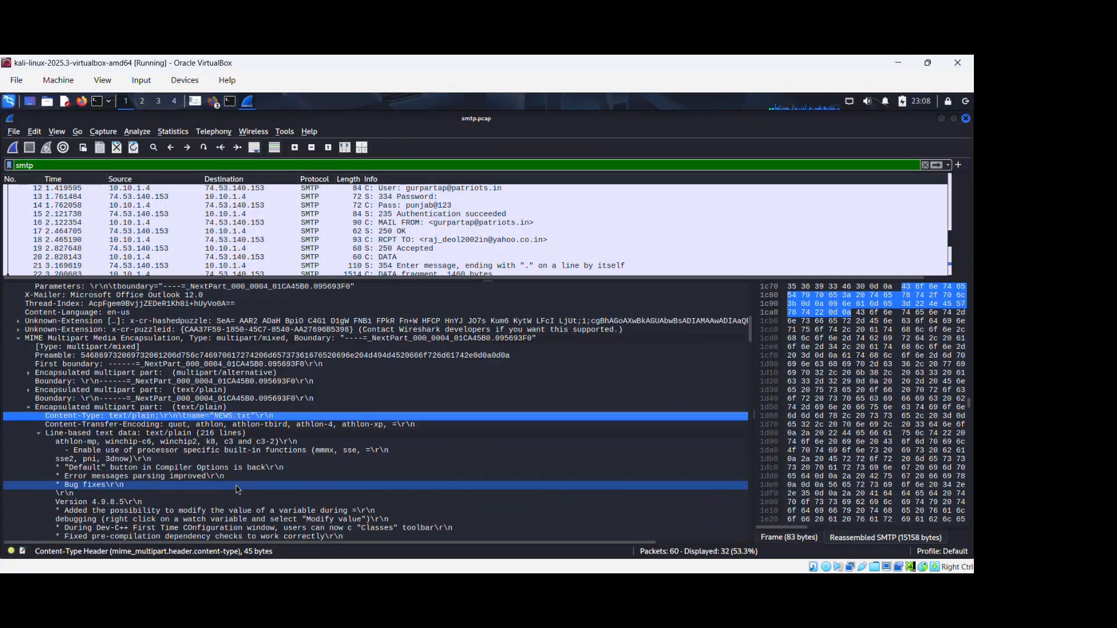
pyautogui.scroll(-2, 235, 490)
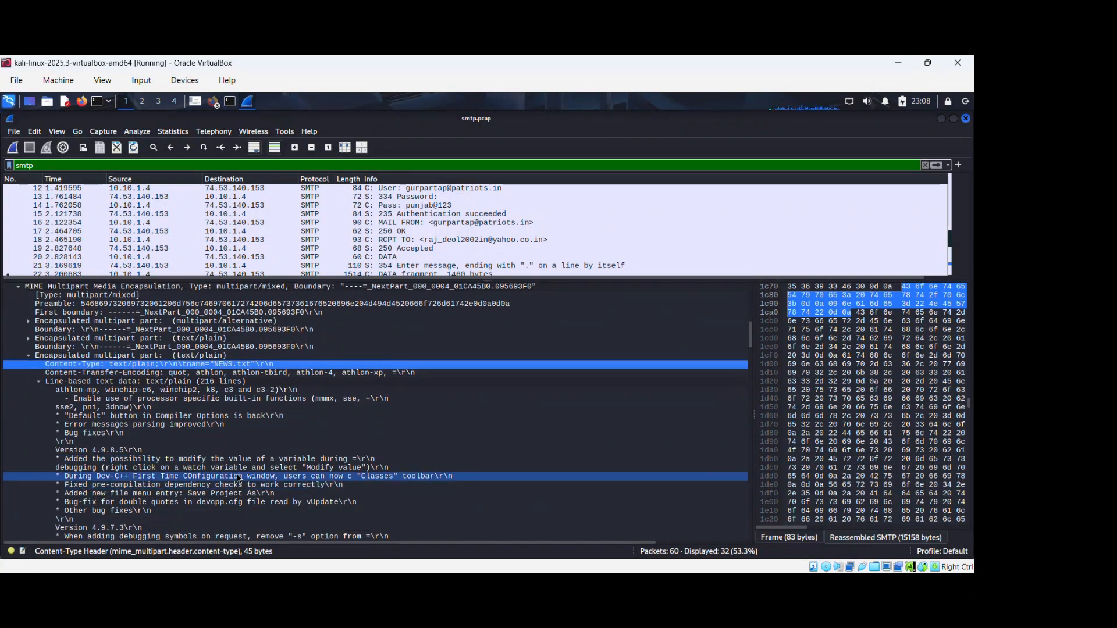
pyautogui.scroll(-1, 238, 478)
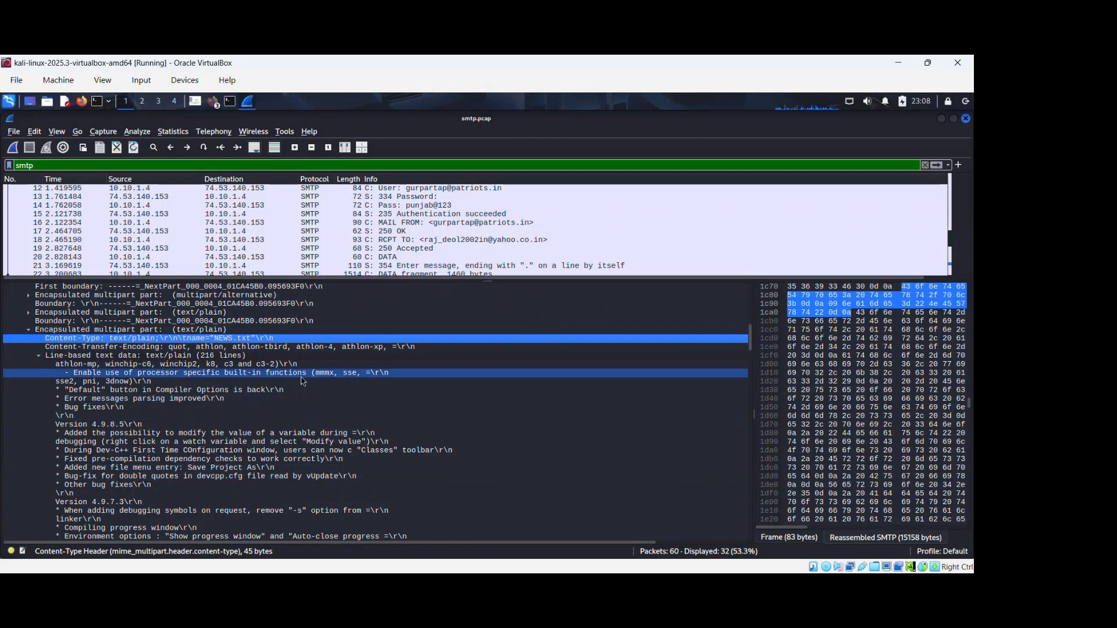
# Compare with the email text content on slide page 29, then collapse the last part's line-based text data in Wireshark.
pyautogui.hotkey('alt', 'Tab')
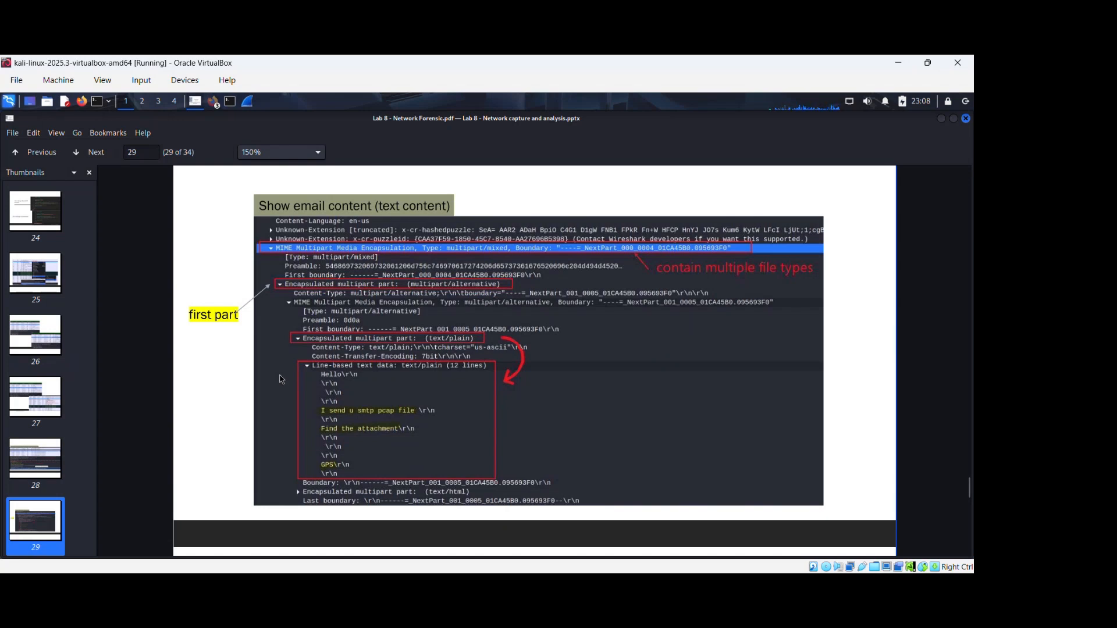
pyautogui.hotkey('alt', 'Tab')
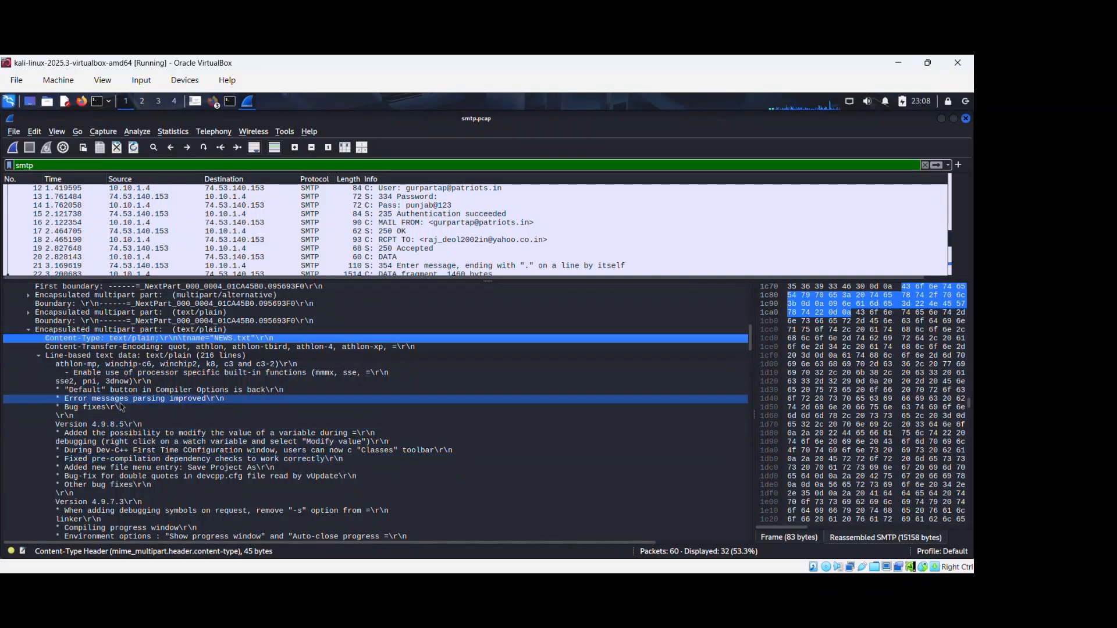
pyautogui.click(39, 356)
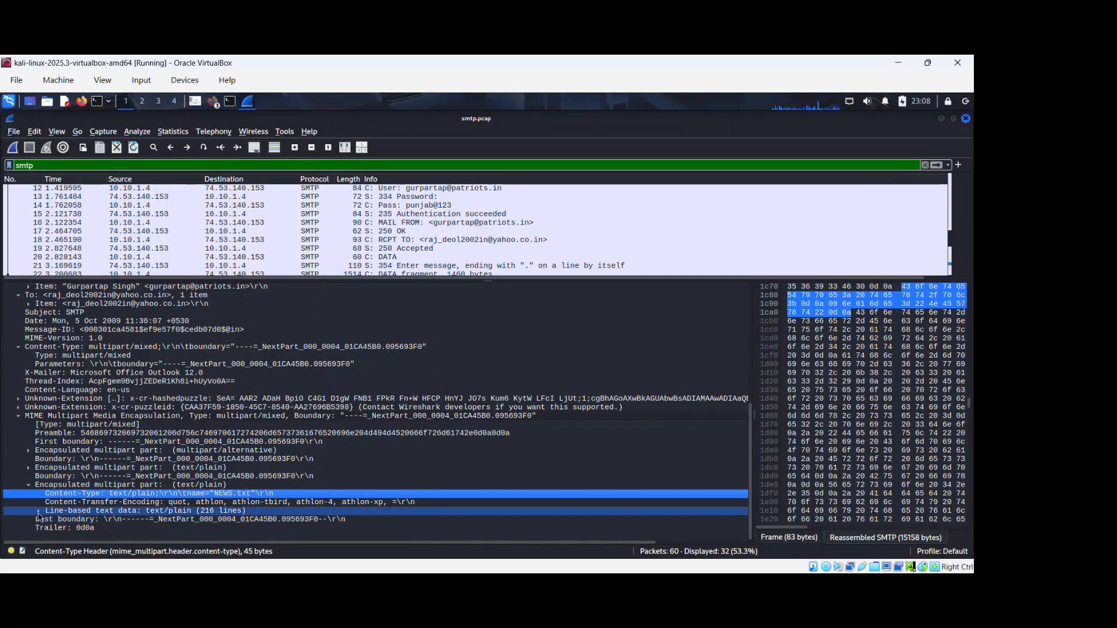
# Expand the second encapsulated part (text/plain) and read through the line-based text data of its NEWS.txt attachment.
pyautogui.click(28, 469)
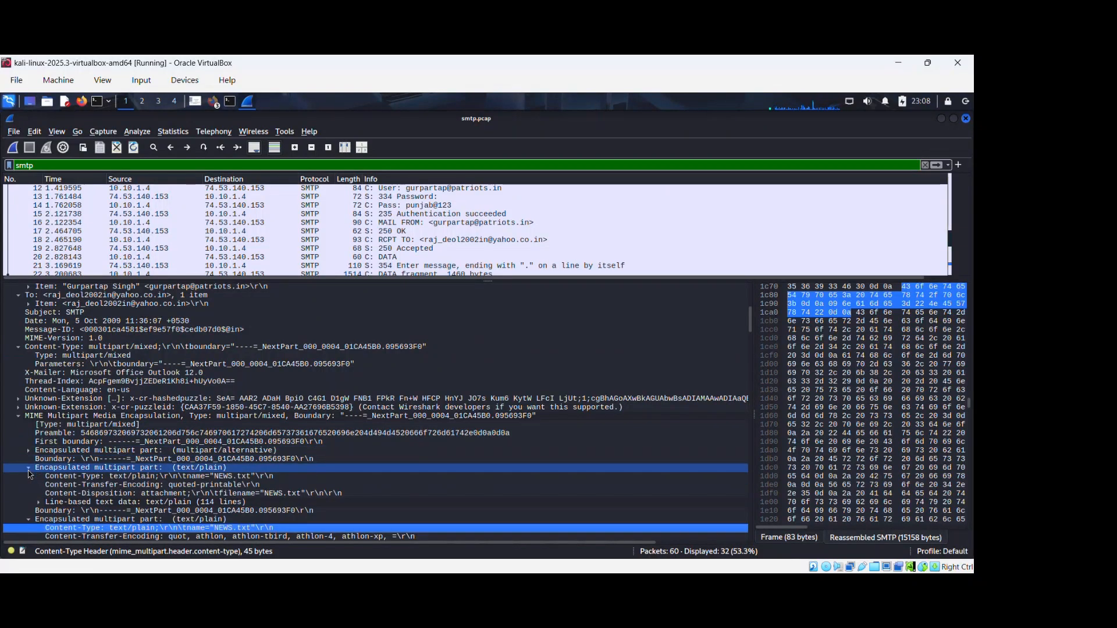
pyautogui.click(39, 502)
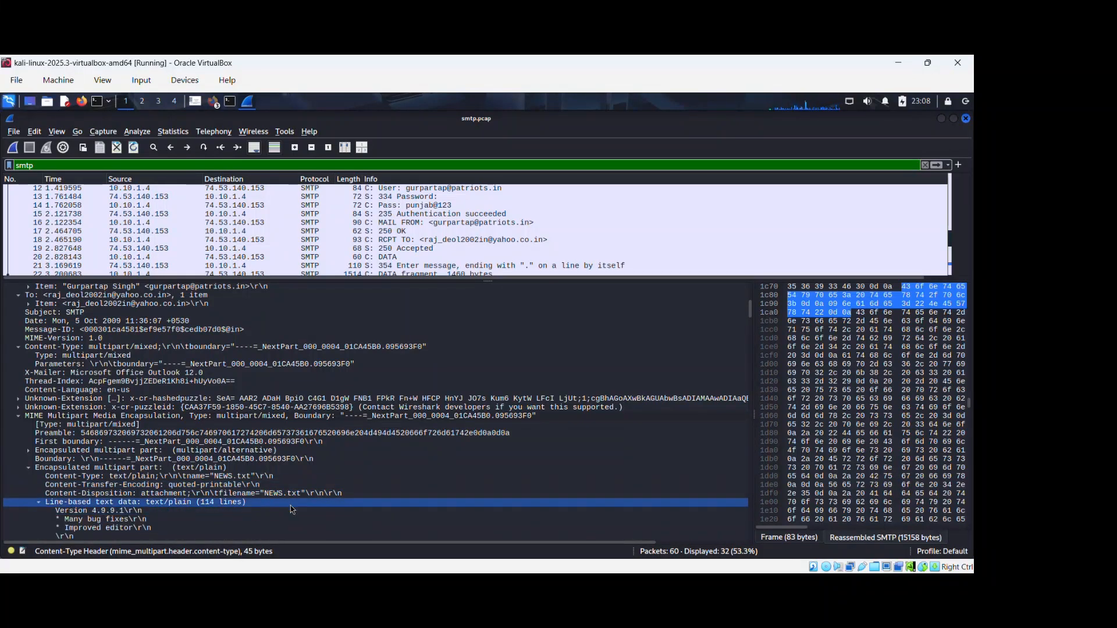
pyautogui.scroll(-3, 291, 505)
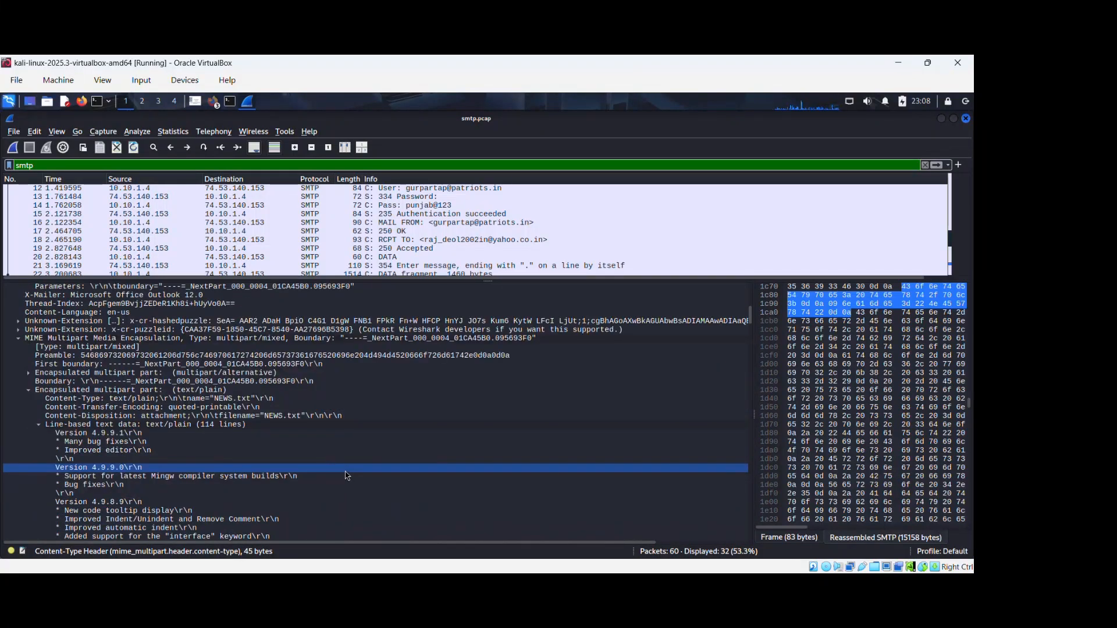
pyautogui.scroll(-1, 347, 476)
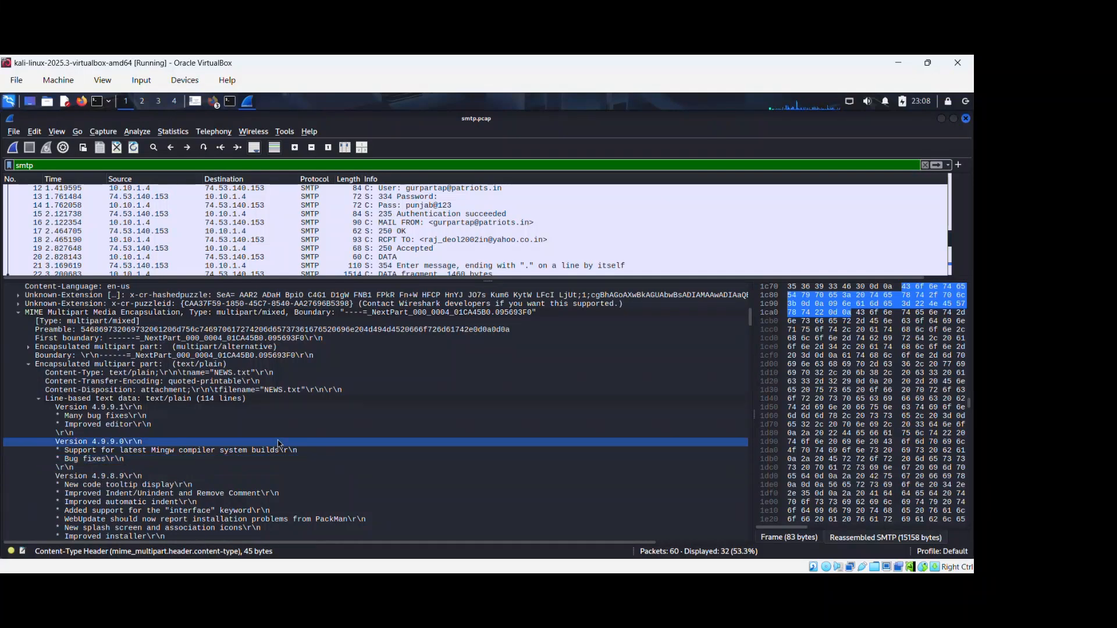
pyautogui.scroll(-2, 279, 444)
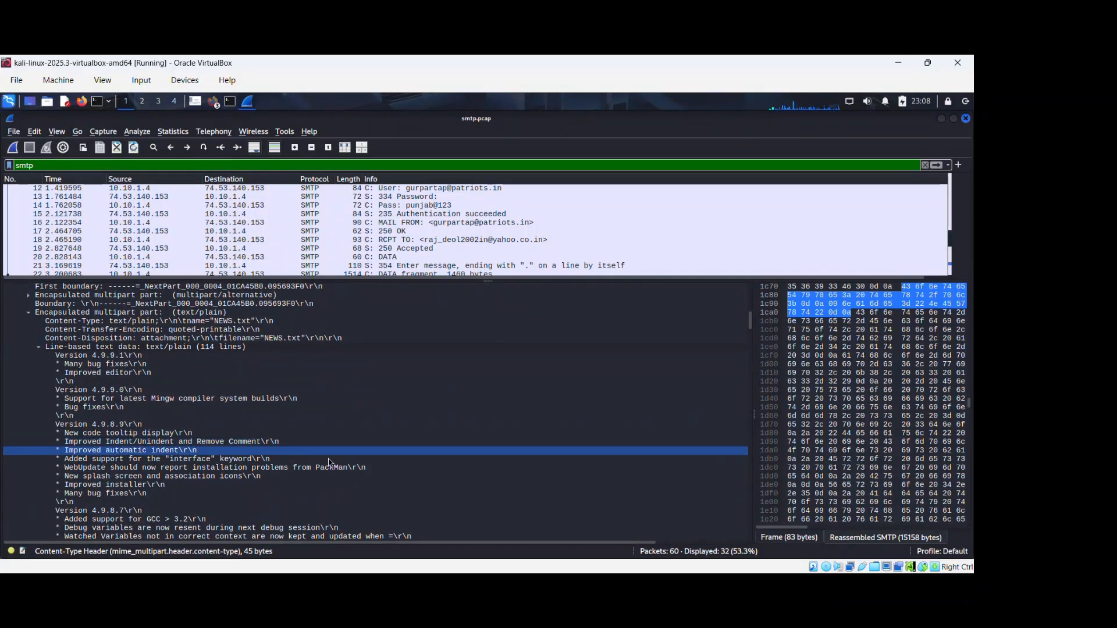
pyautogui.scroll(-2, 337, 471)
pyautogui.scroll(-1, 338, 471)
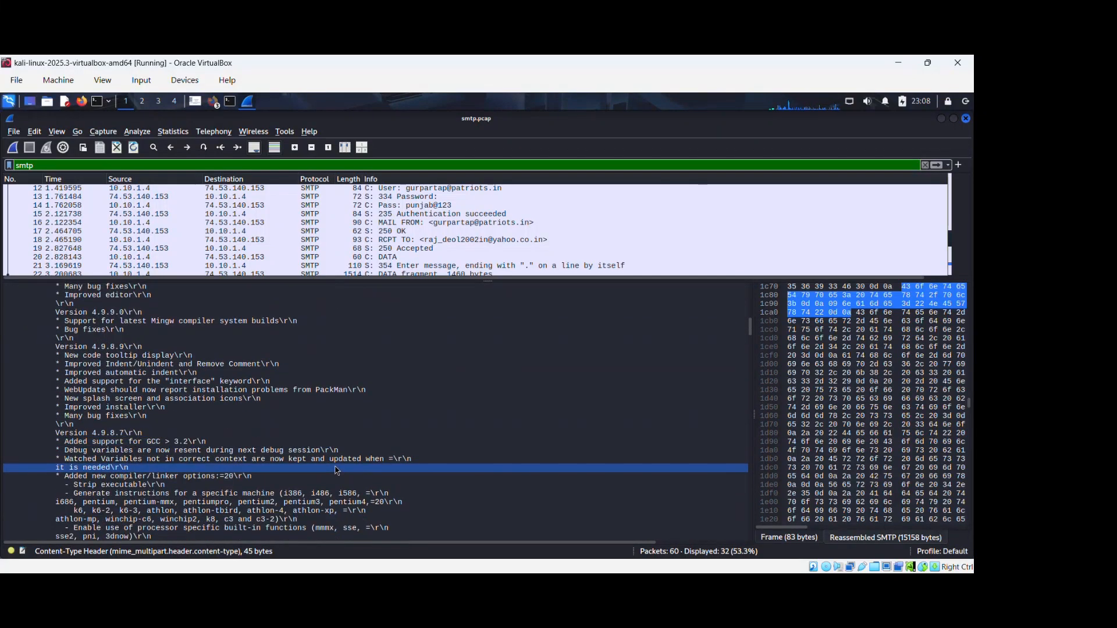
pyautogui.scroll(-9, 336, 470)
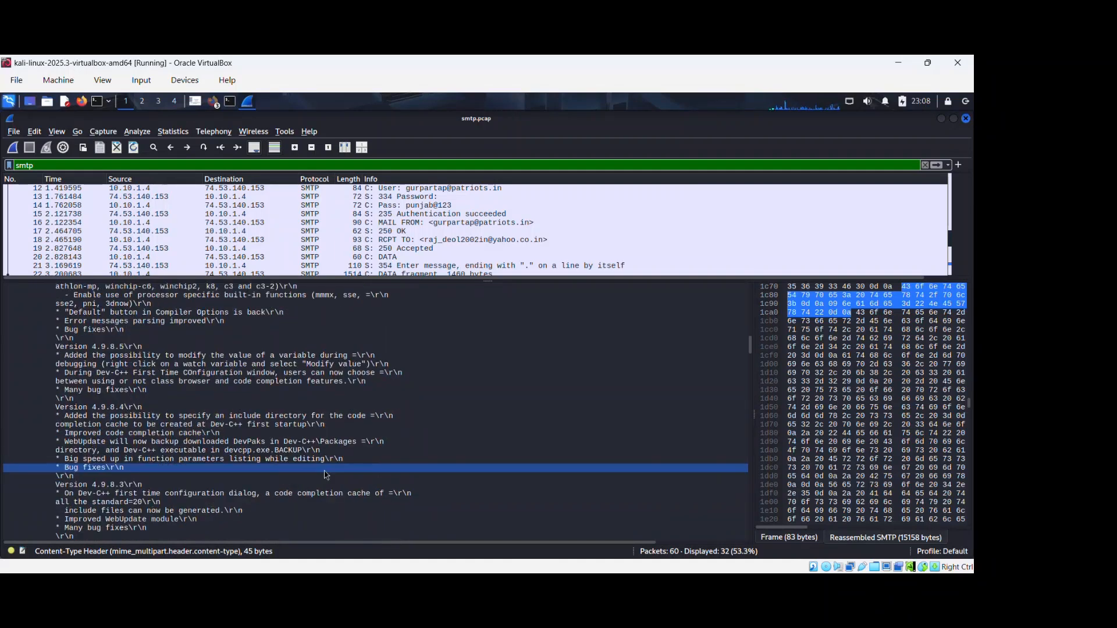
pyautogui.scroll(-3, 324, 476)
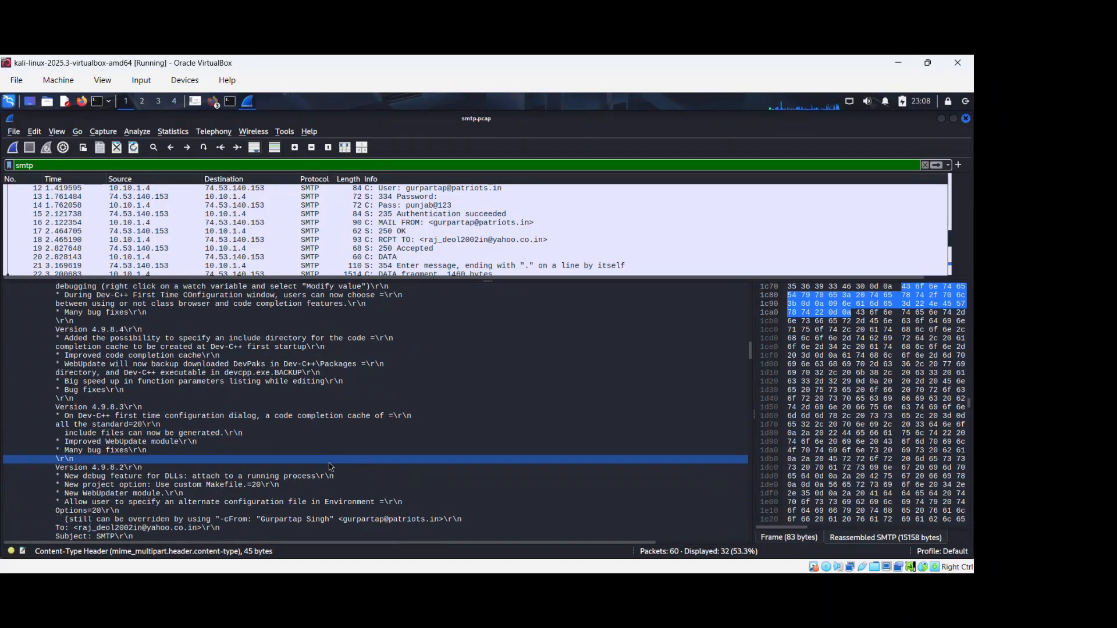
pyautogui.scroll(-1, 332, 462)
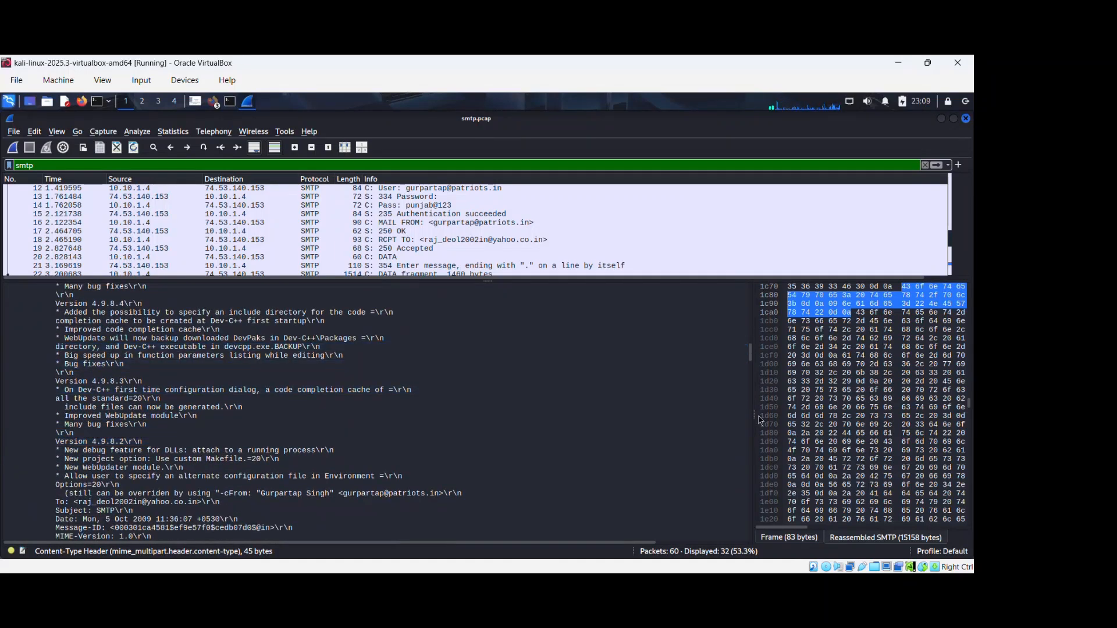
# Collapse the second encapsulated part (text/plain) and the line-based text data of the last part.
pyautogui.moveTo(751, 356); pyautogui.dragTo(735, 325)
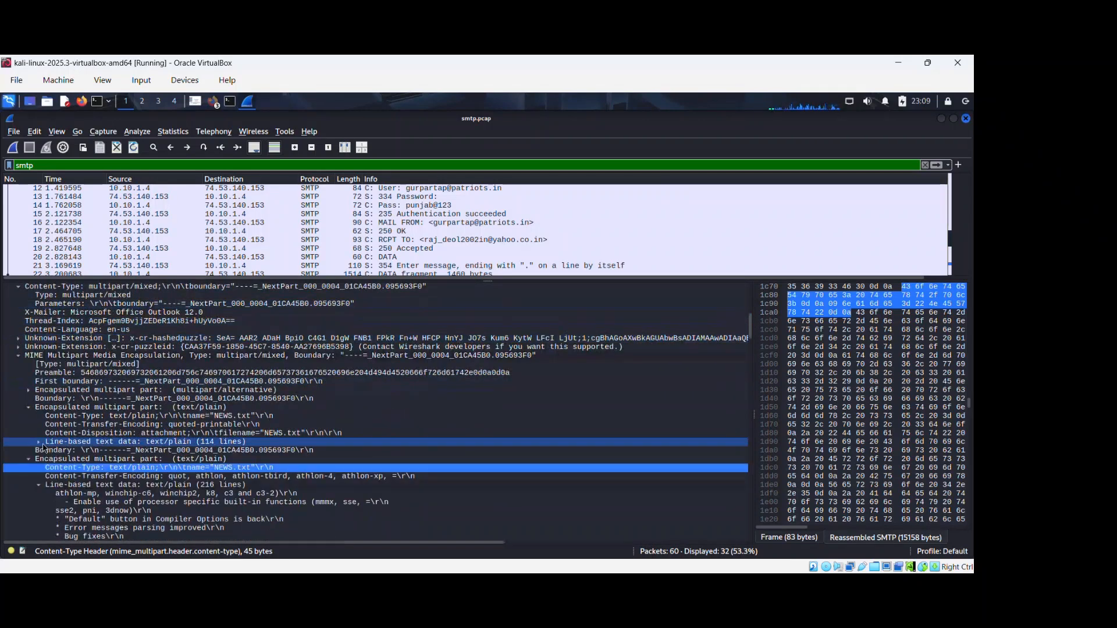
pyautogui.click(28, 406)
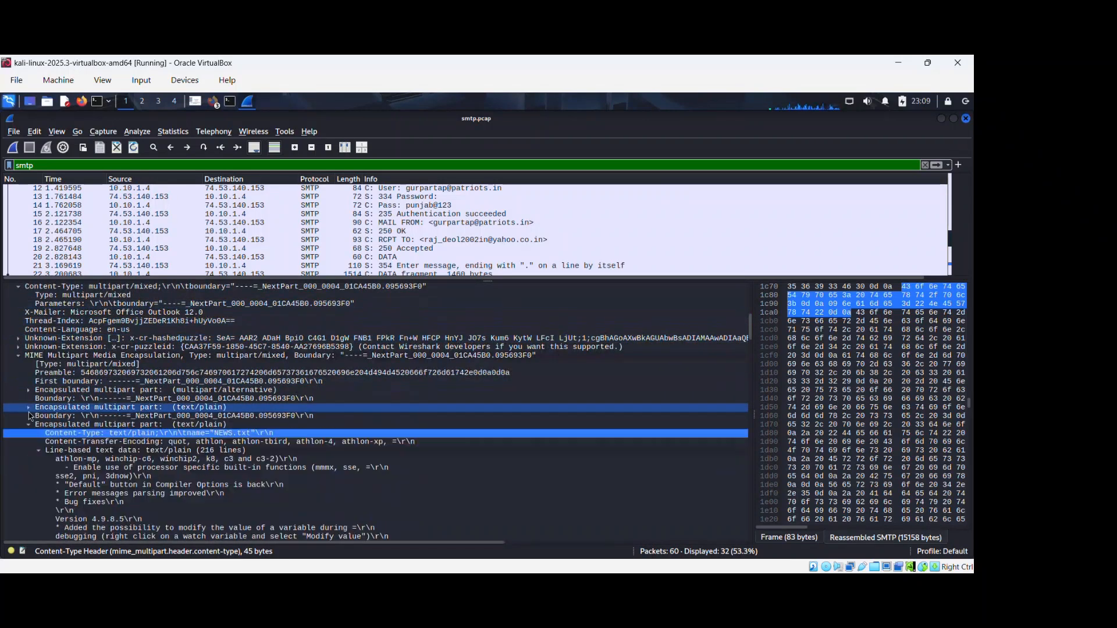
pyautogui.click(38, 450)
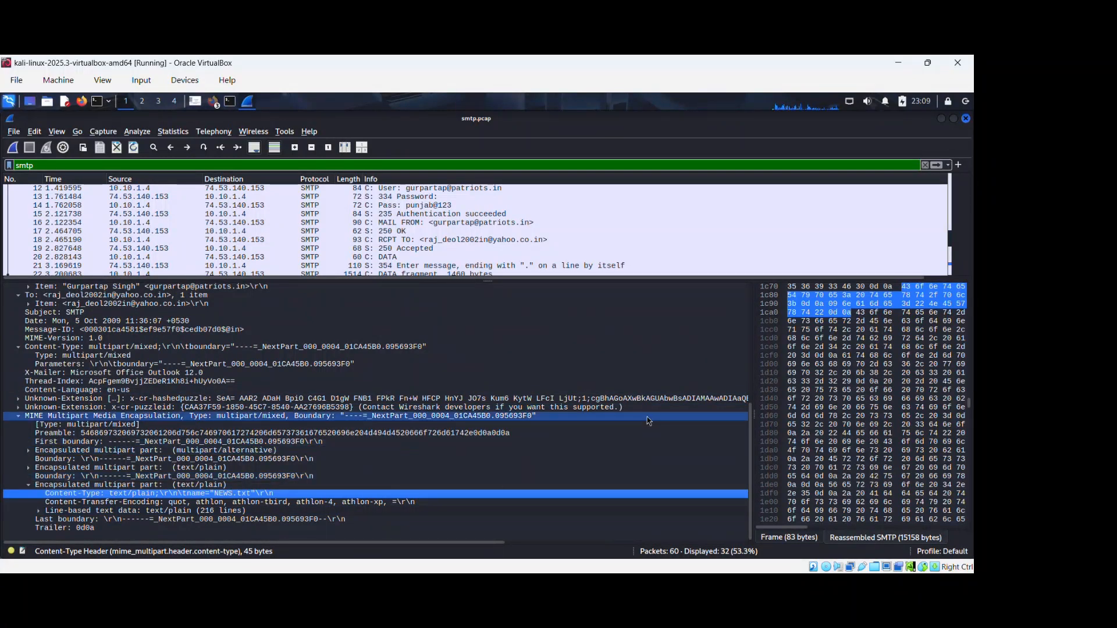
# Following slide page 29, expand the multipart/alternative part and its nested text/plain part in Wireshark, and read the line-based text data.
pyautogui.hotkey('alt', 'Tab')
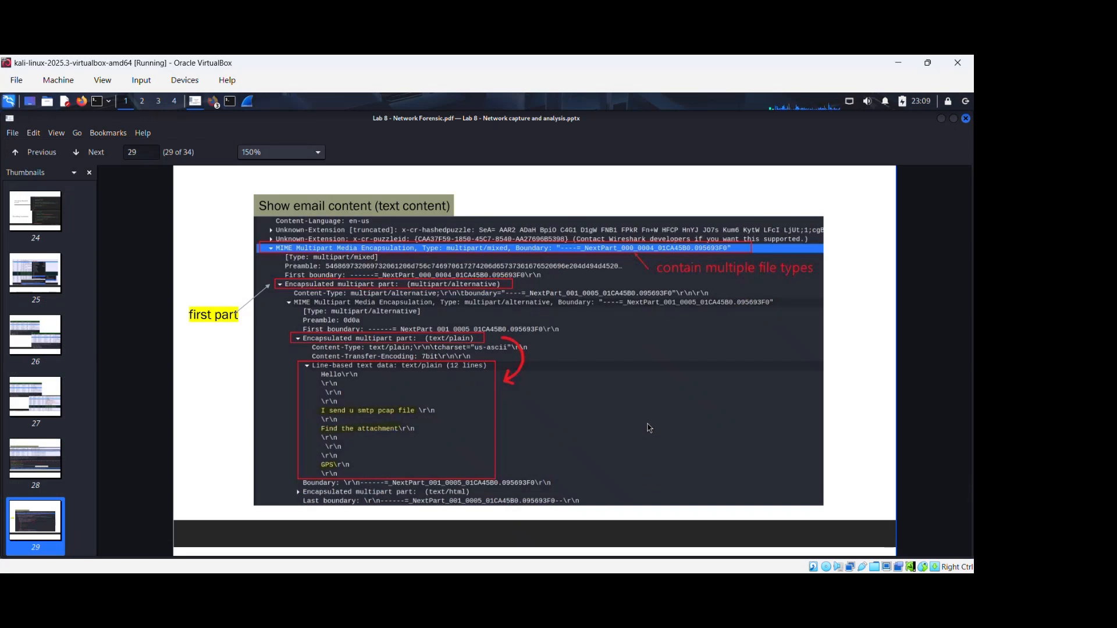
pyautogui.hotkey('alt', 'Tab')
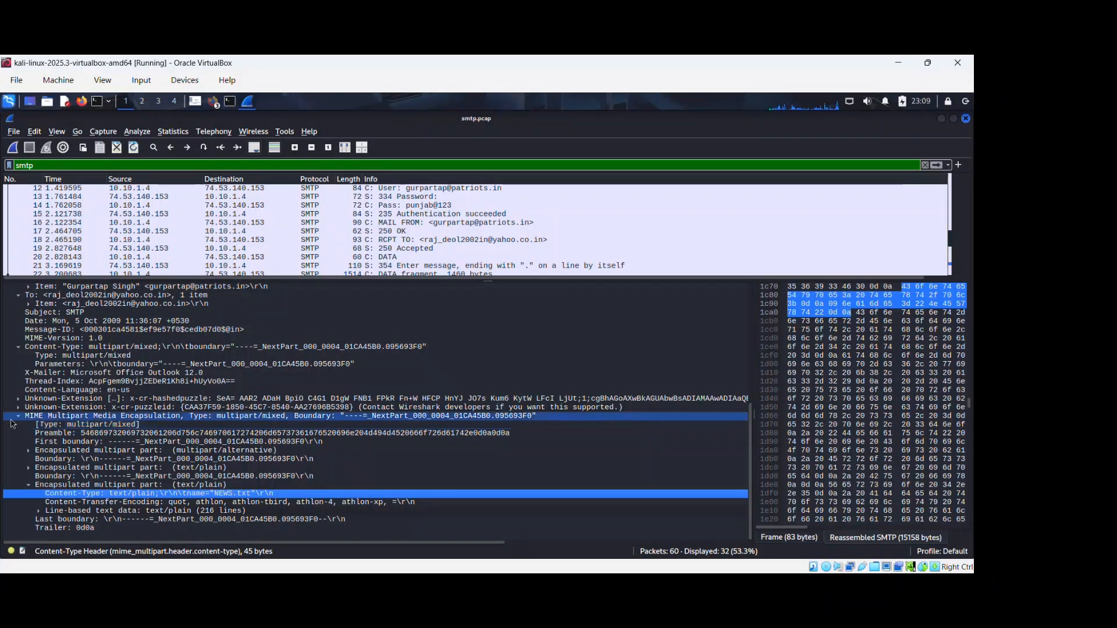
pyautogui.click(28, 451)
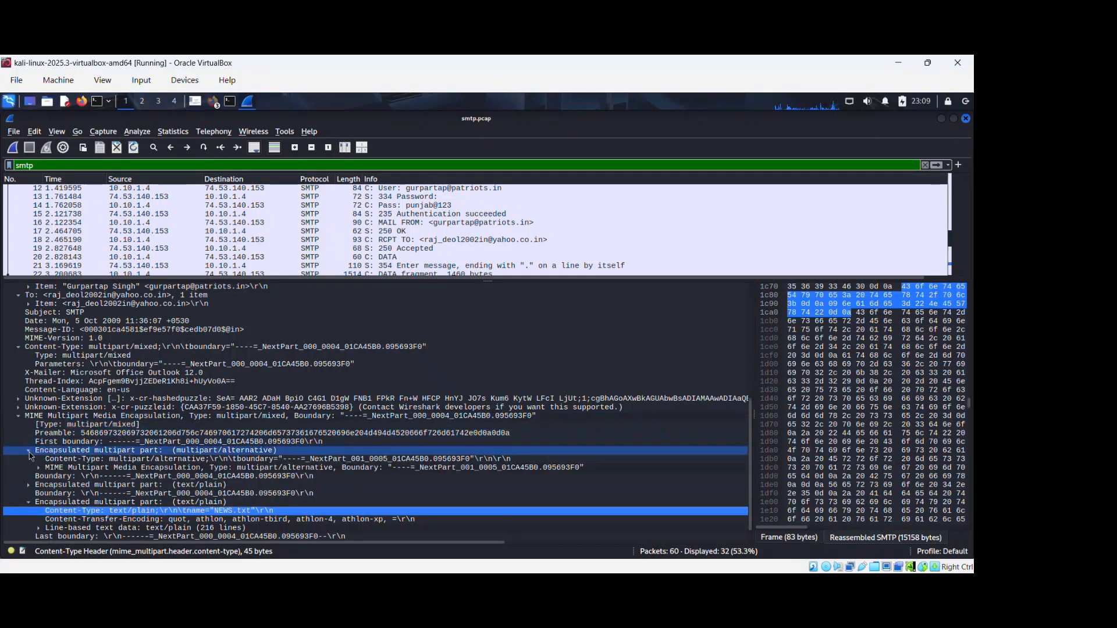
pyautogui.click(38, 468)
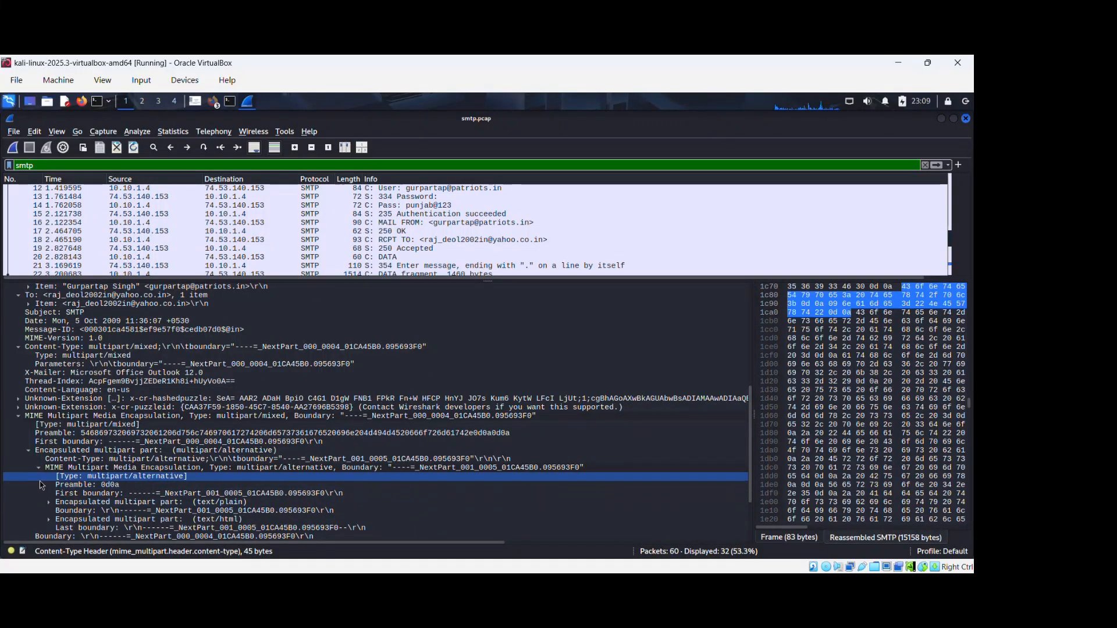
pyautogui.scroll(-1, 39, 478)
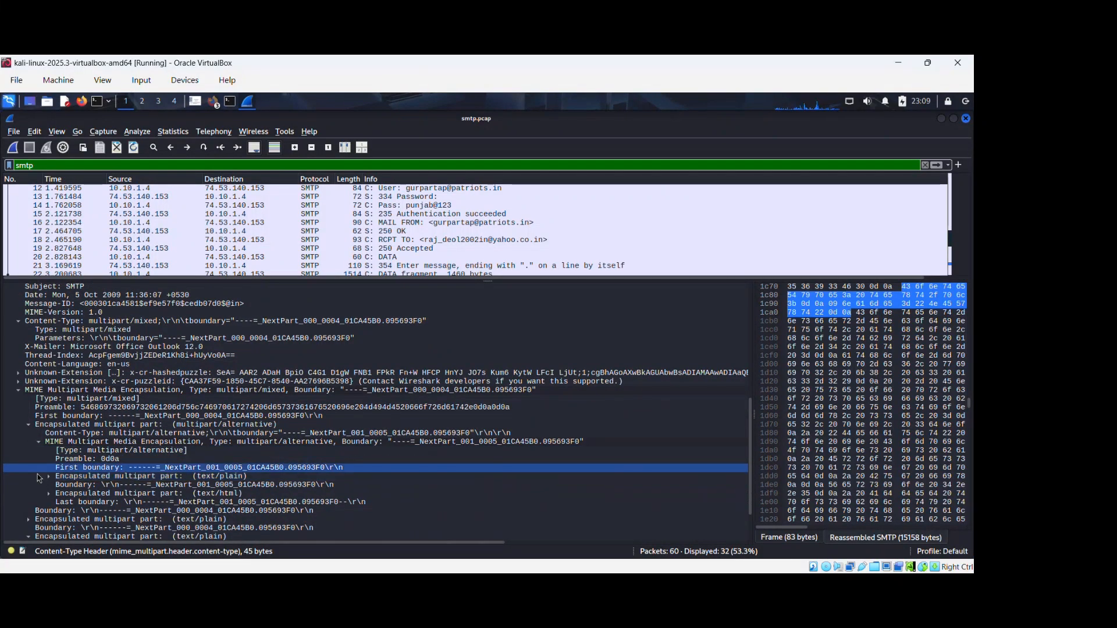
pyautogui.scroll(-1, 37, 474)
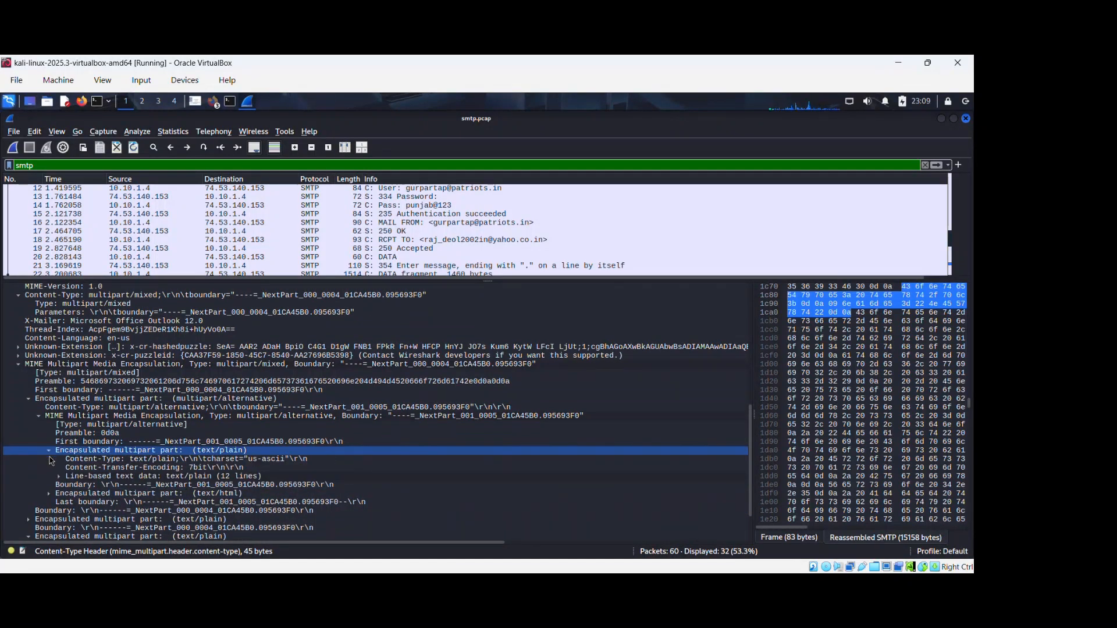
pyautogui.click(50, 452)
pyautogui.click(59, 477)
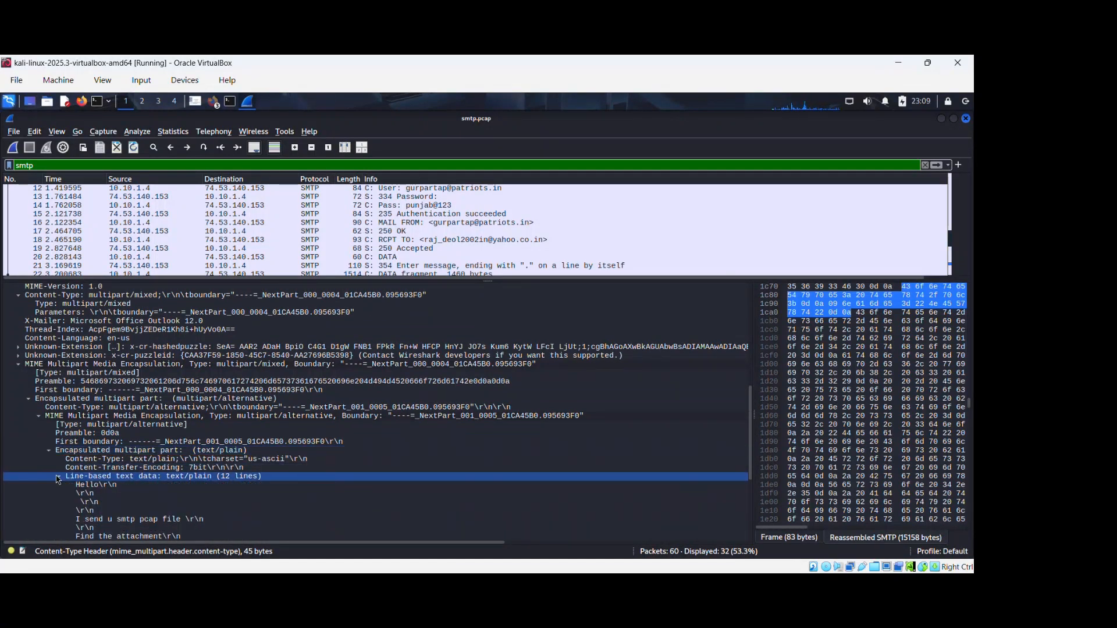
pyautogui.scroll(-2, 322, 517)
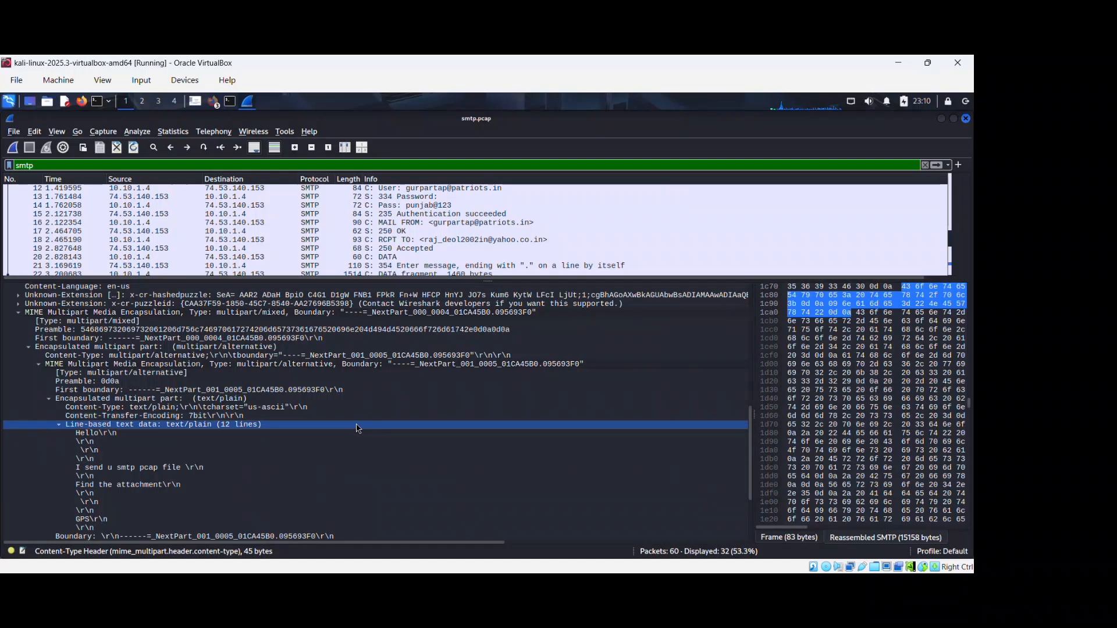
# Return to the lab PDF and read slide page 30 on the three MIME parts and page 31 on following TCP.
pyautogui.hotkey('alt', 'Tab')
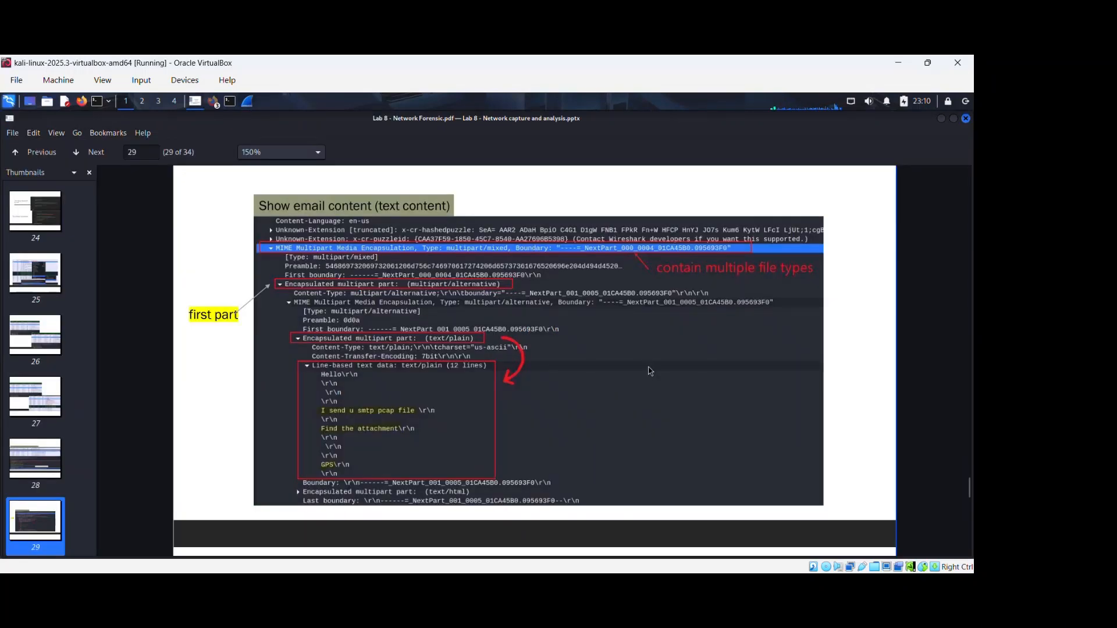
pyautogui.scroll(-3, 649, 372)
pyautogui.scroll(-12, 650, 375)
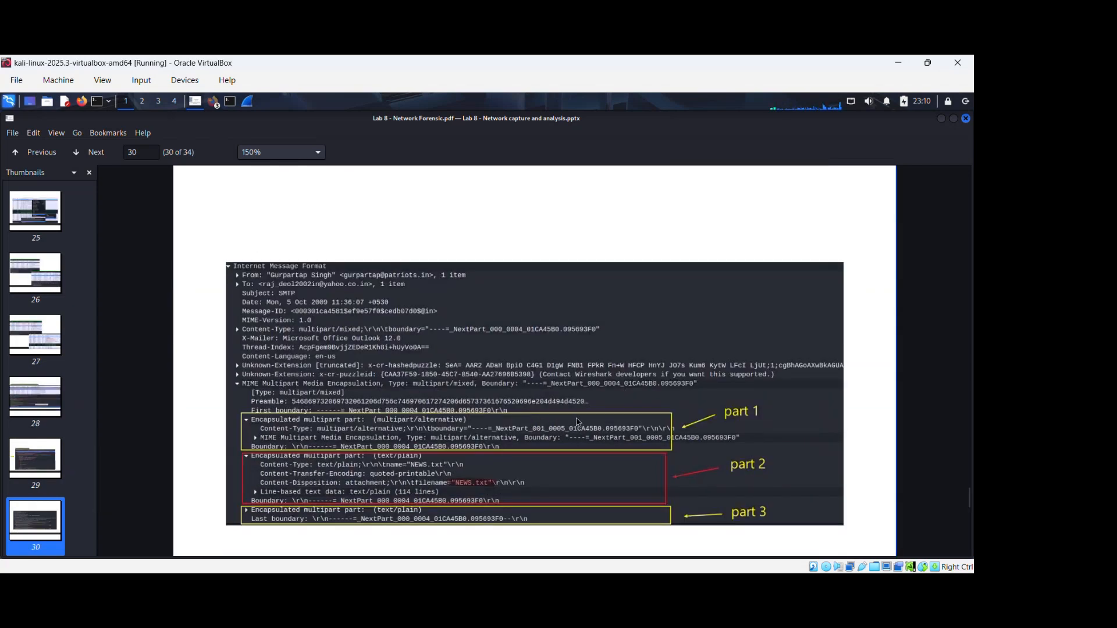
pyautogui.scroll(-1, 577, 422)
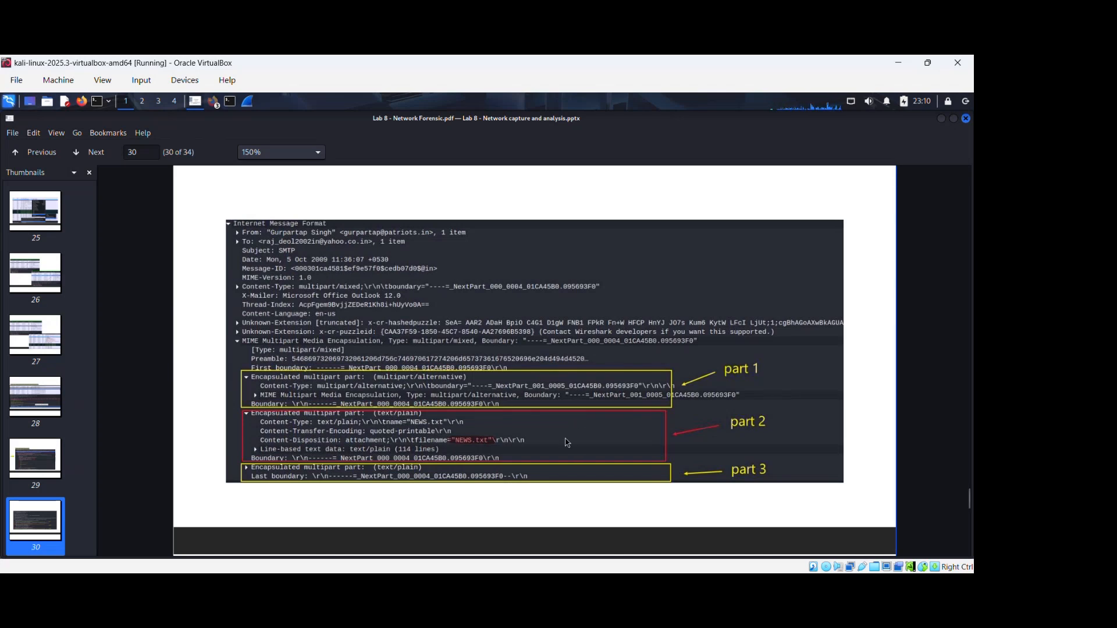
pyautogui.scroll(-4, 528, 449)
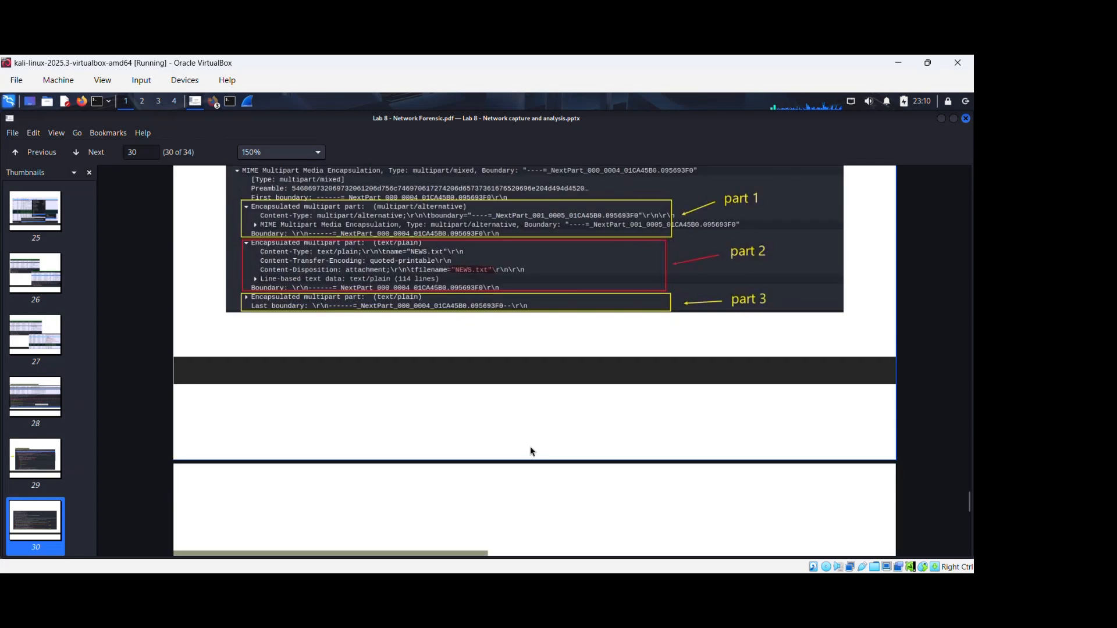
pyautogui.scroll(-6, 545, 435)
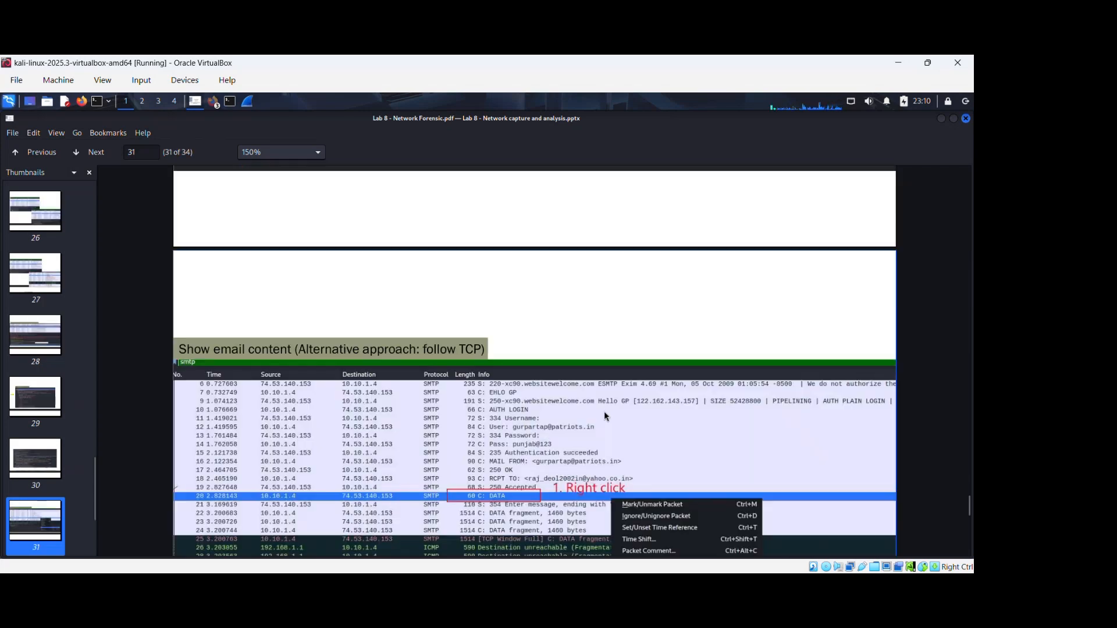
pyautogui.scroll(-2, 605, 403)
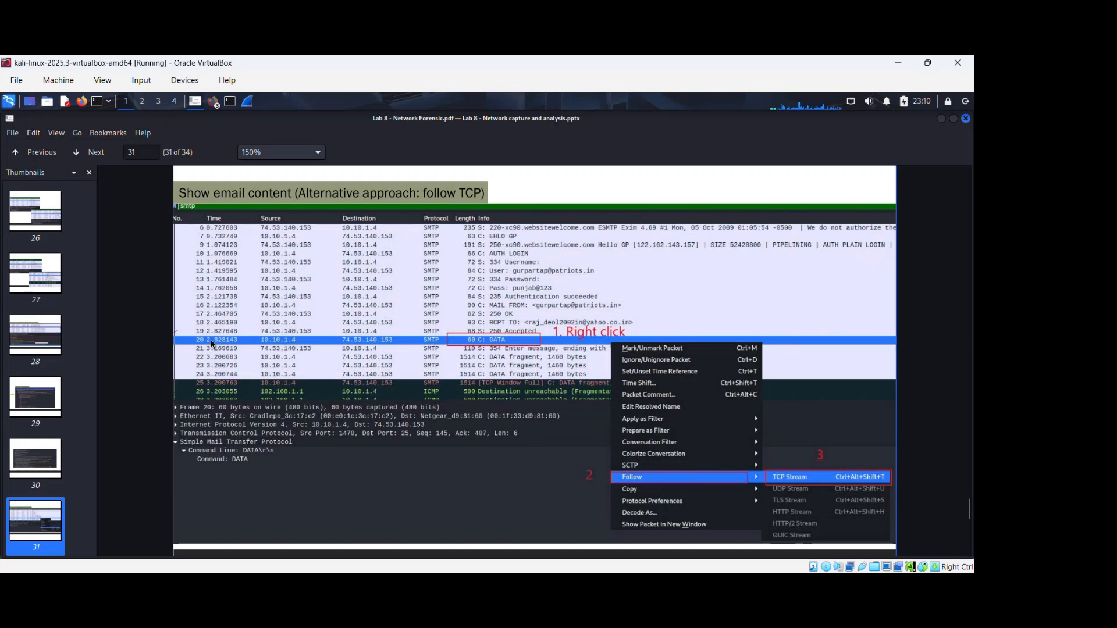
# Switch to Wireshark and follow the TCP stream of packet 20 (C: DATA), checking the procedure against slide page 31.
pyautogui.hotkey('alt', 'Tab')
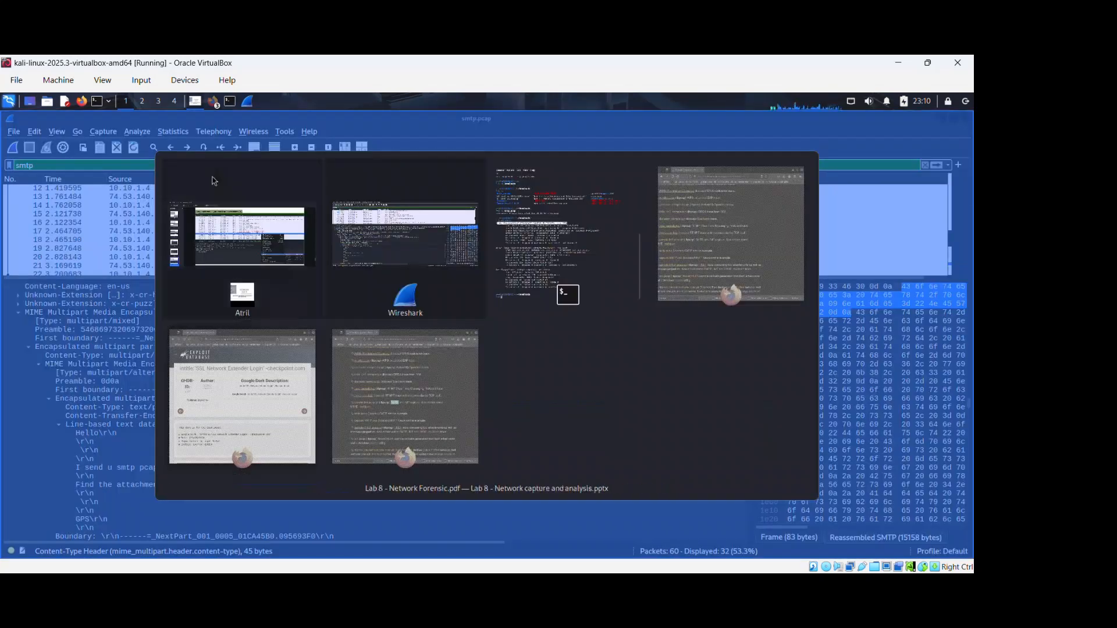
pyautogui.click(234, 228)
pyautogui.hotkey('alt', 'Tab')
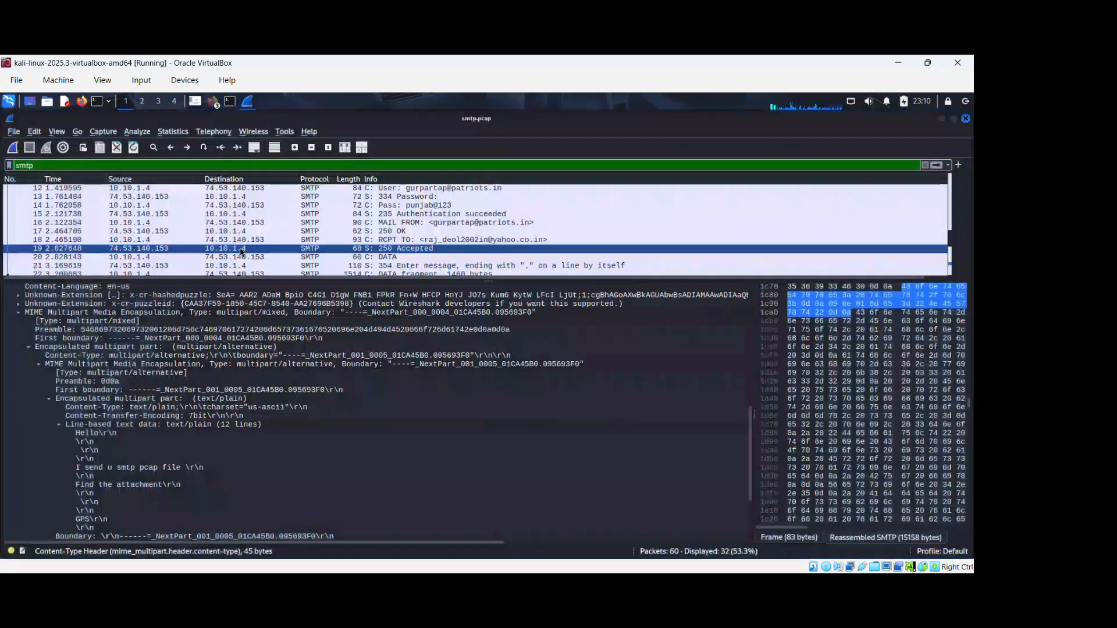
pyautogui.hotkey('alt', 'Tab')
pyautogui.hotkey('alt', 'Tab')
pyautogui.click(334, 267)
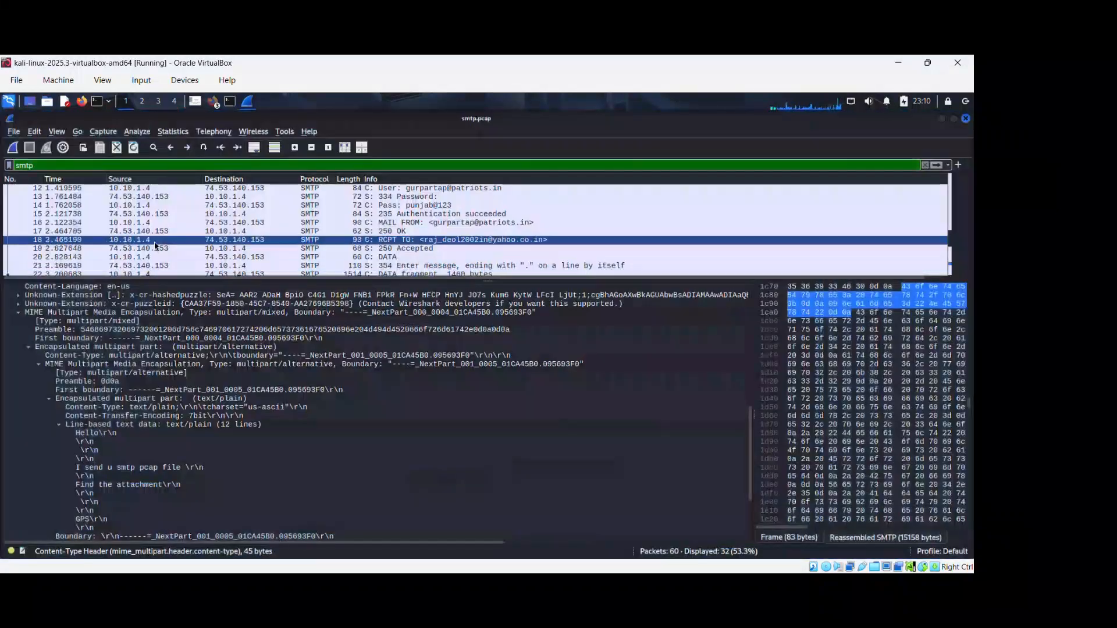
pyautogui.click(64, 258)
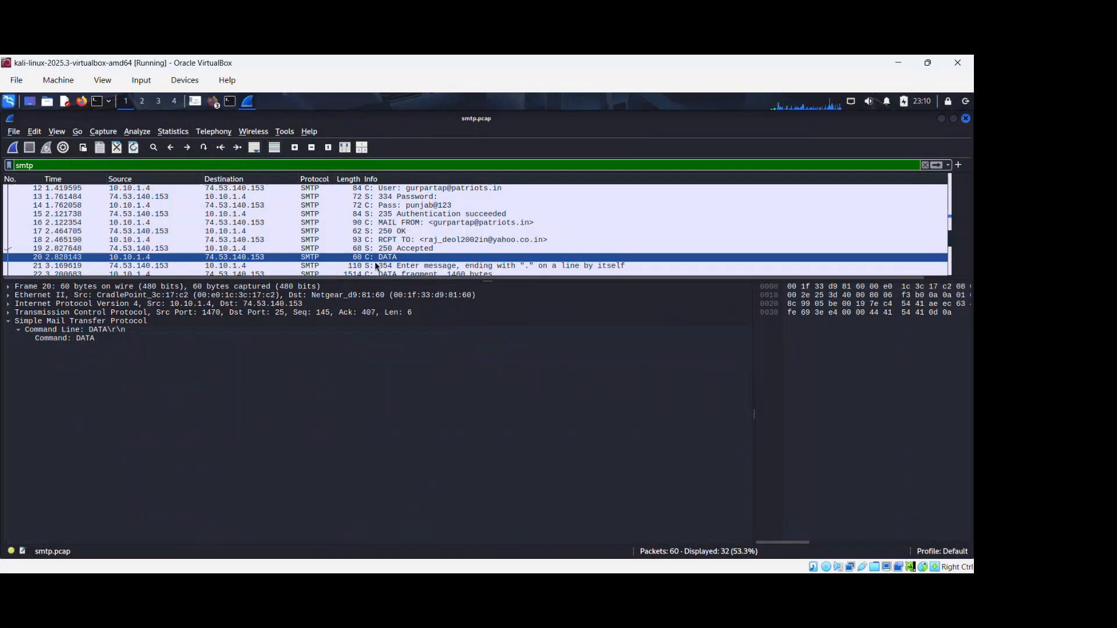
pyautogui.hotkey('alt', 'Tab')
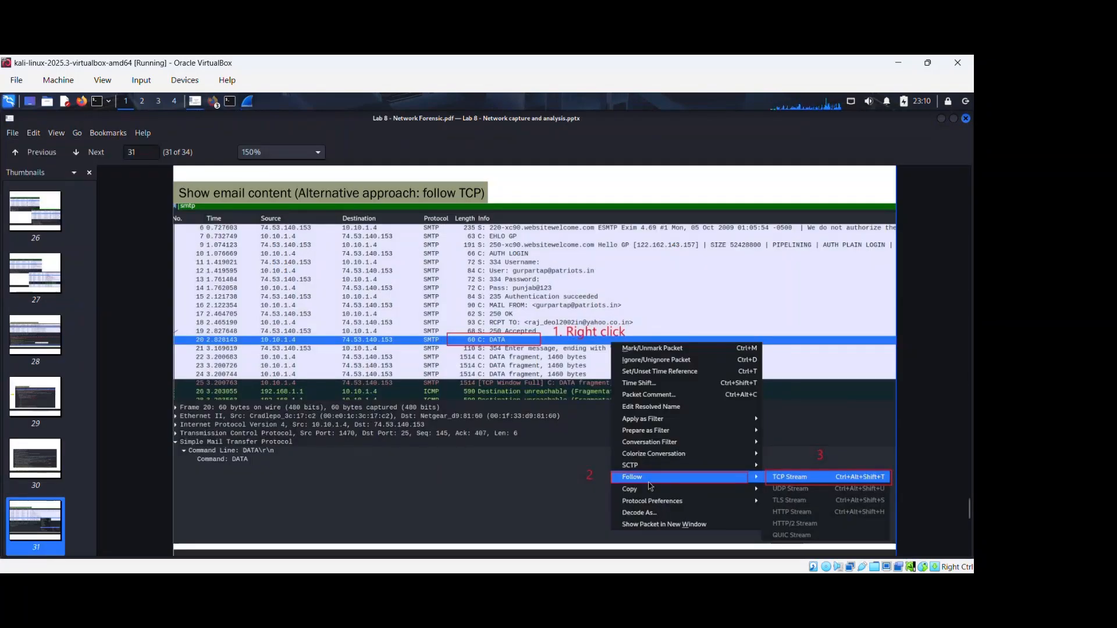
pyautogui.hotkey('alt', 'Tab')
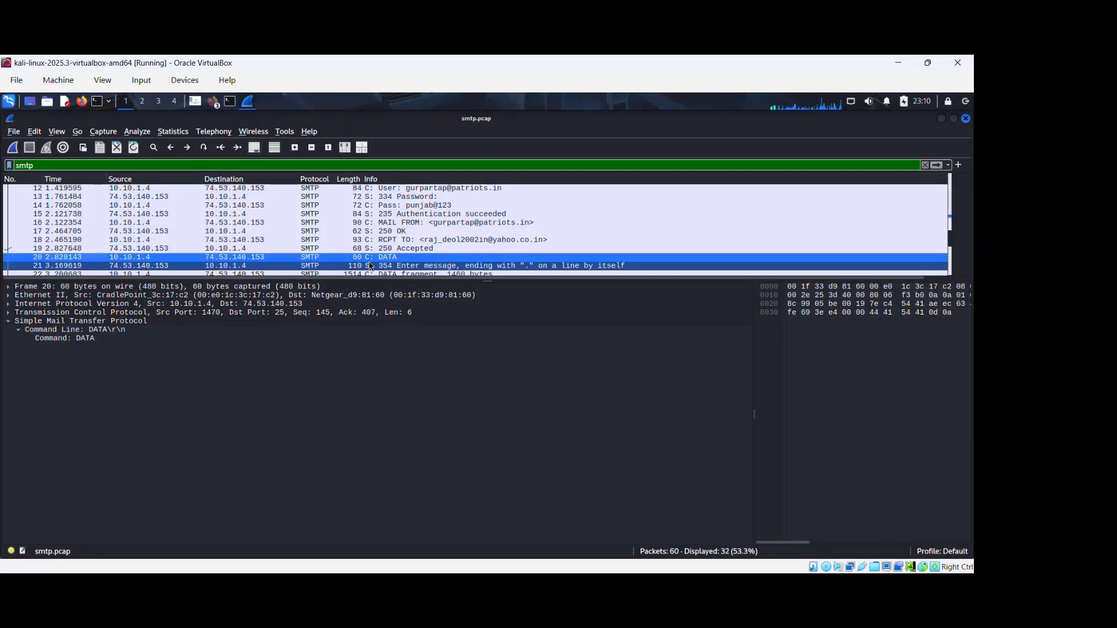
pyautogui.rightClick(389, 259)
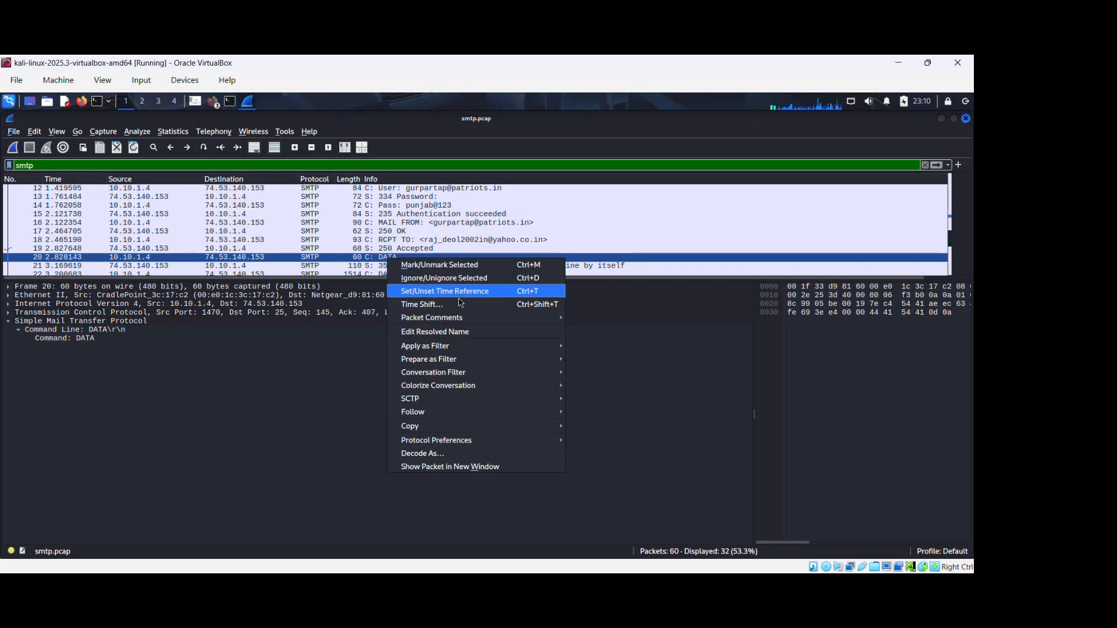
pyautogui.moveTo(472, 414)
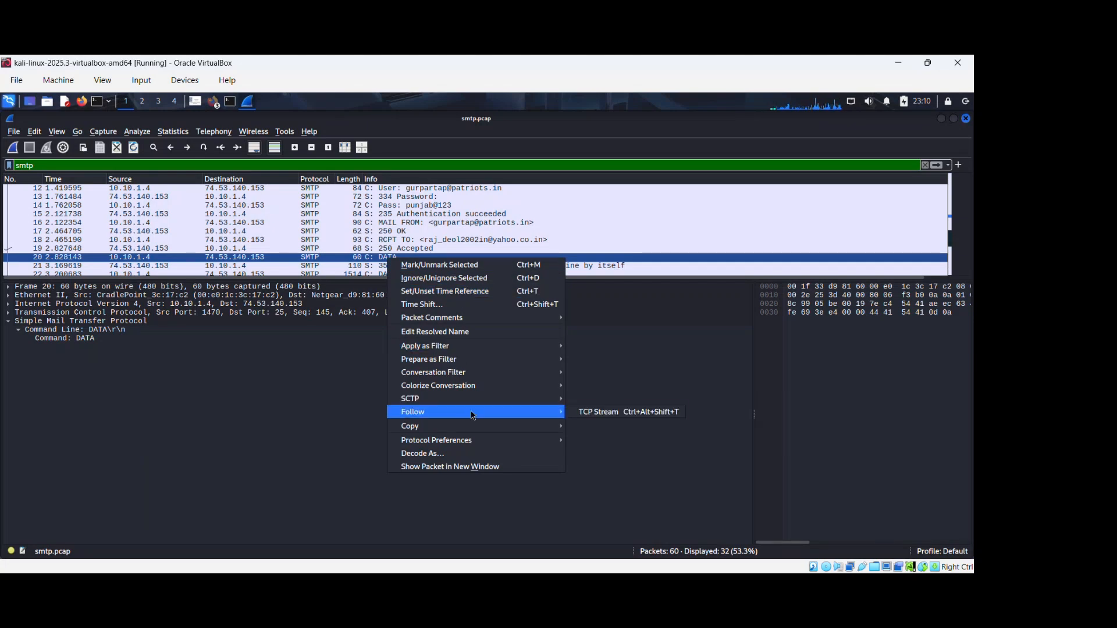
pyautogui.click(603, 414)
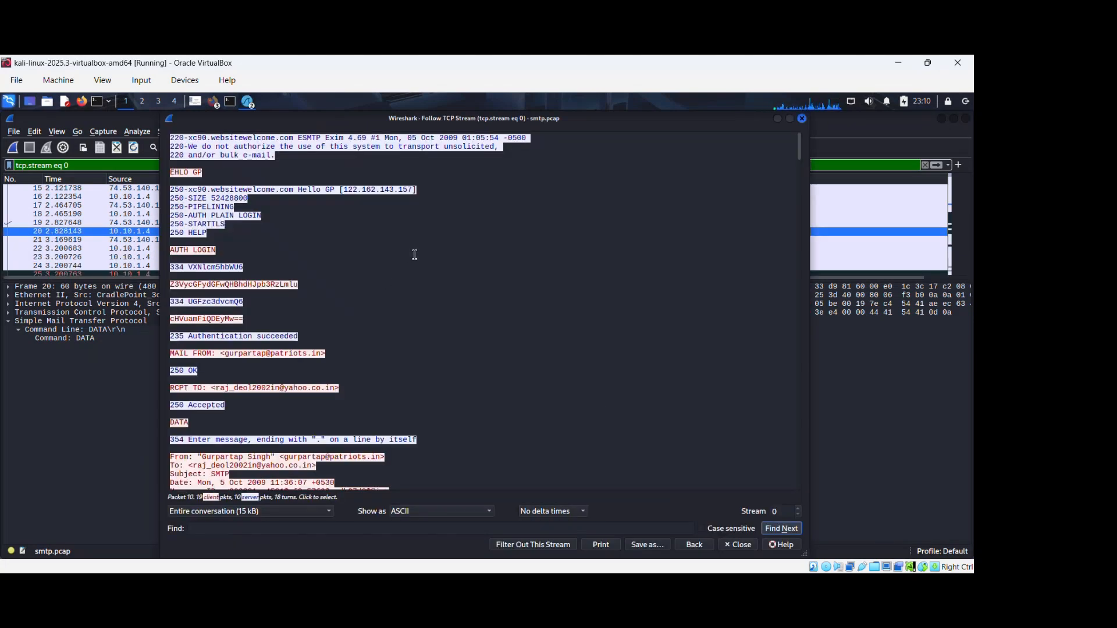
# Examine the SMTP dialogue and email headers in the TCP stream, highlighting the message date and the X-Mailer line.
pyautogui.scroll(-8, 415, 255)
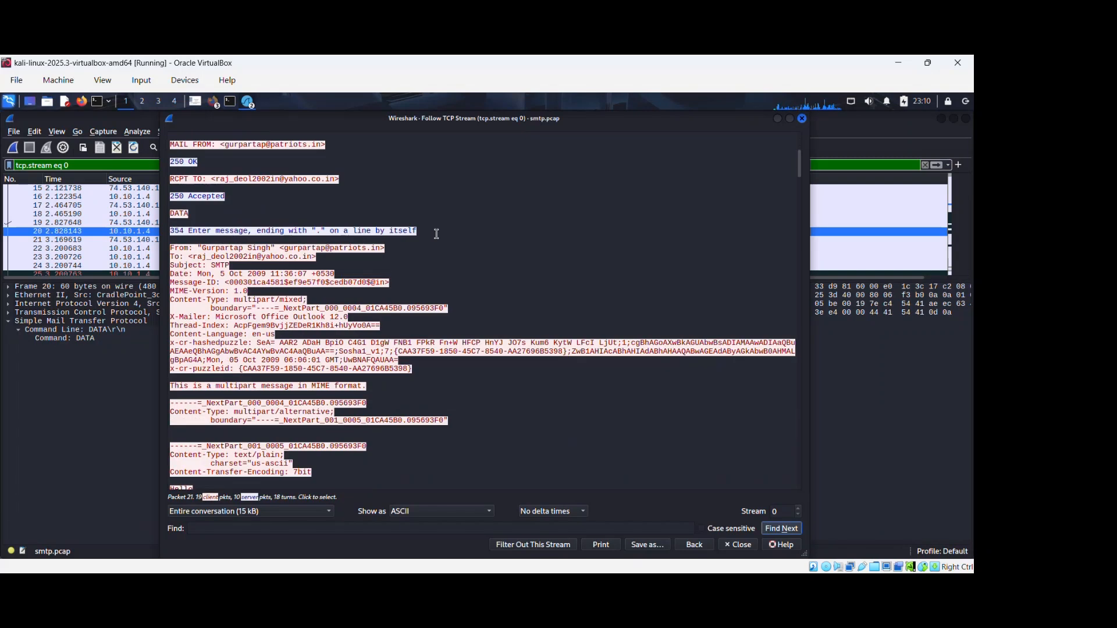
pyautogui.scroll(-2, 552, 230)
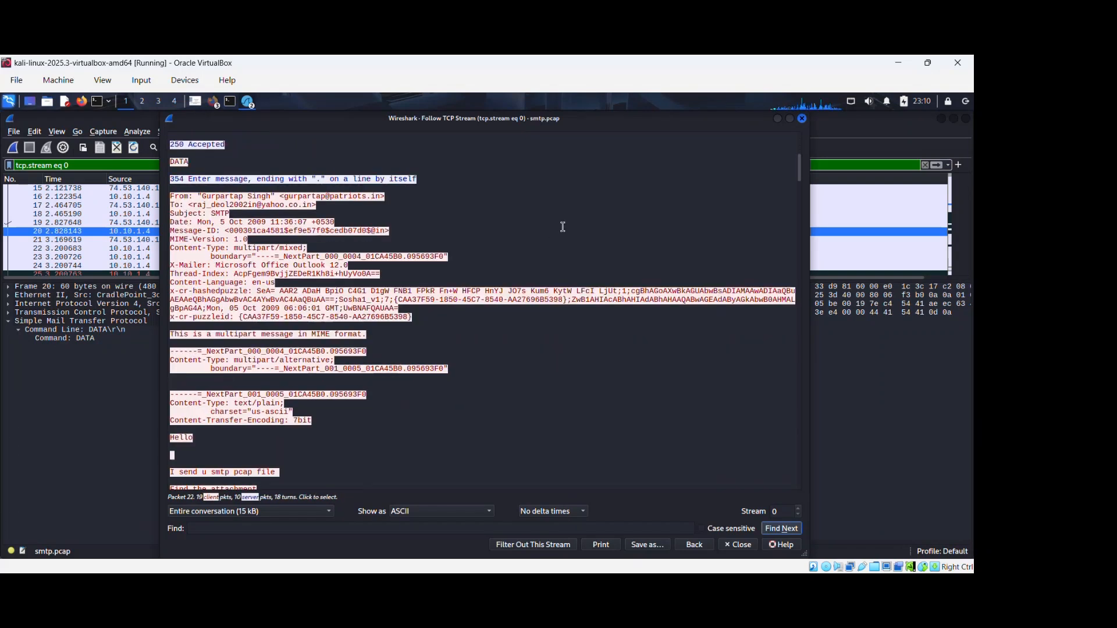
pyautogui.scroll(9, 562, 227)
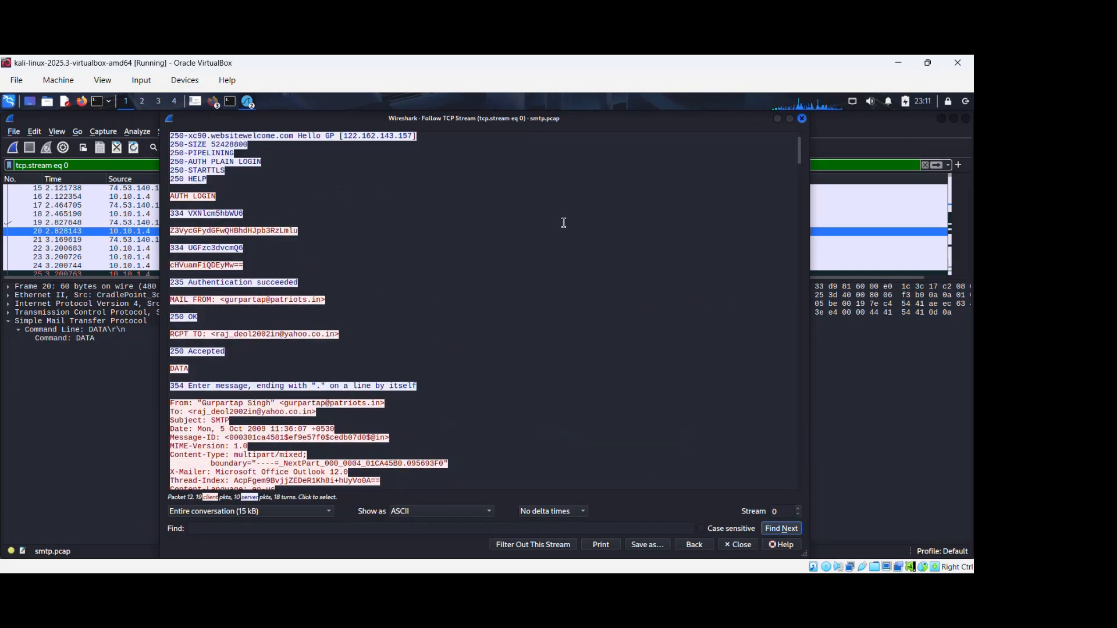
pyautogui.scroll(1, 564, 223)
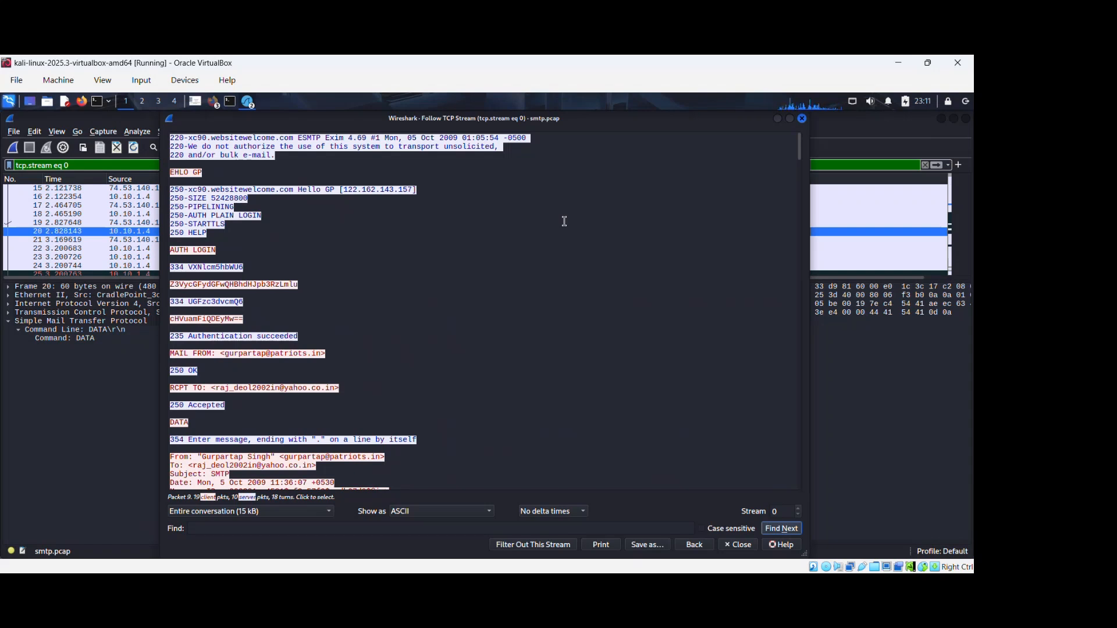
pyautogui.scroll(-7, 566, 227)
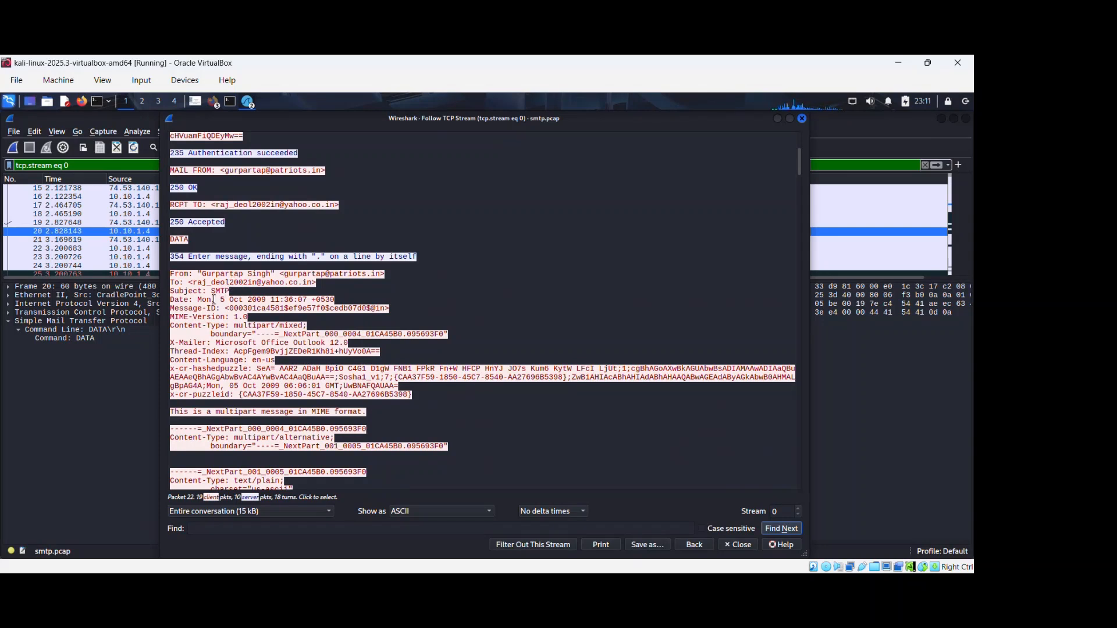
pyautogui.moveTo(213, 299); pyautogui.dragTo(336, 300)
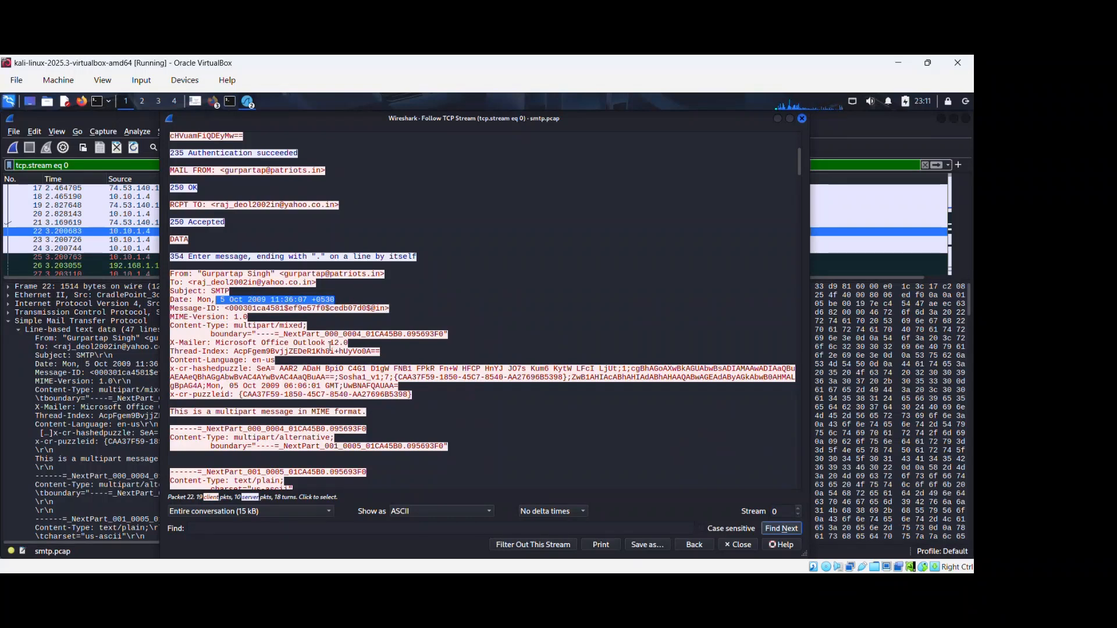
pyautogui.moveTo(359, 343); pyautogui.dragTo(235, 334)
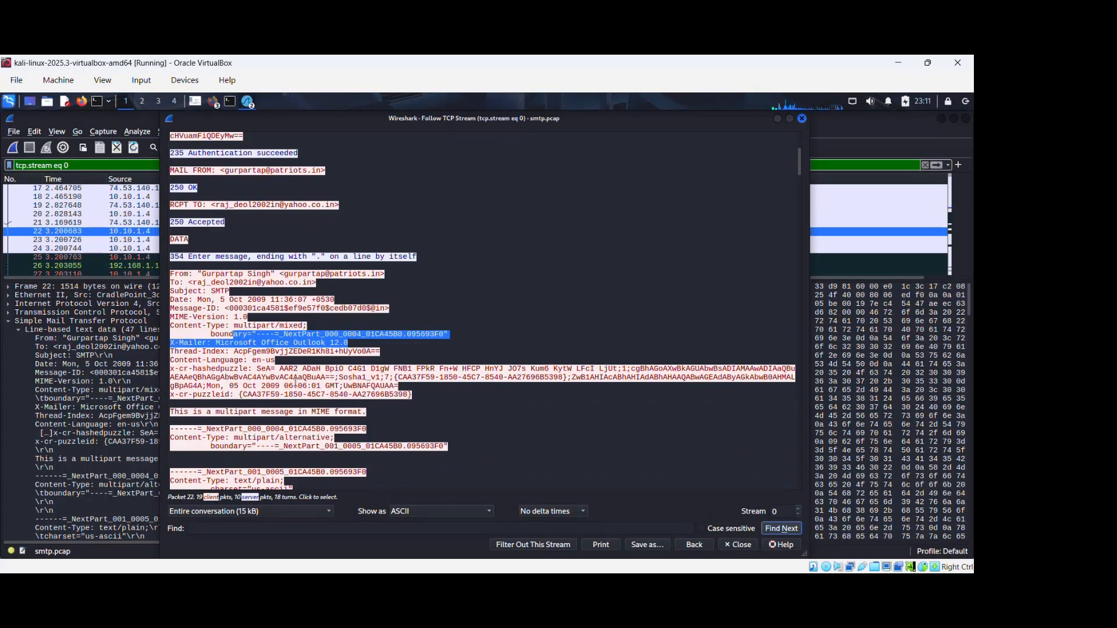
# Read the plain-text message body in the TCP stream and continue into the start of the text/html part.
pyautogui.scroll(-4, 295, 382)
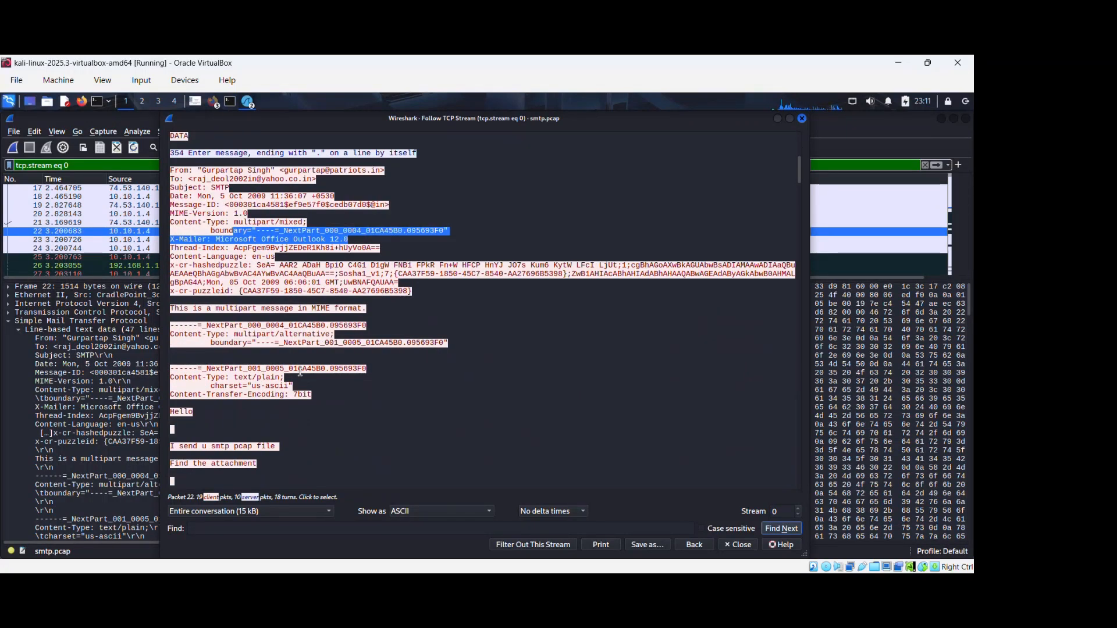
pyautogui.scroll(-2, 381, 380)
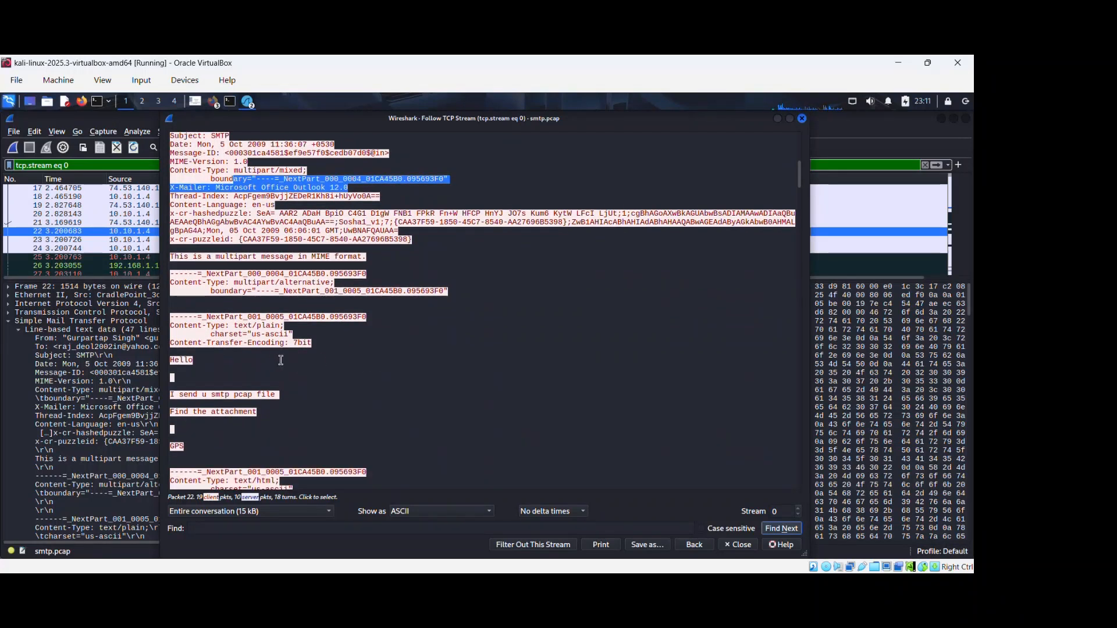
pyautogui.scroll(-1, 224, 359)
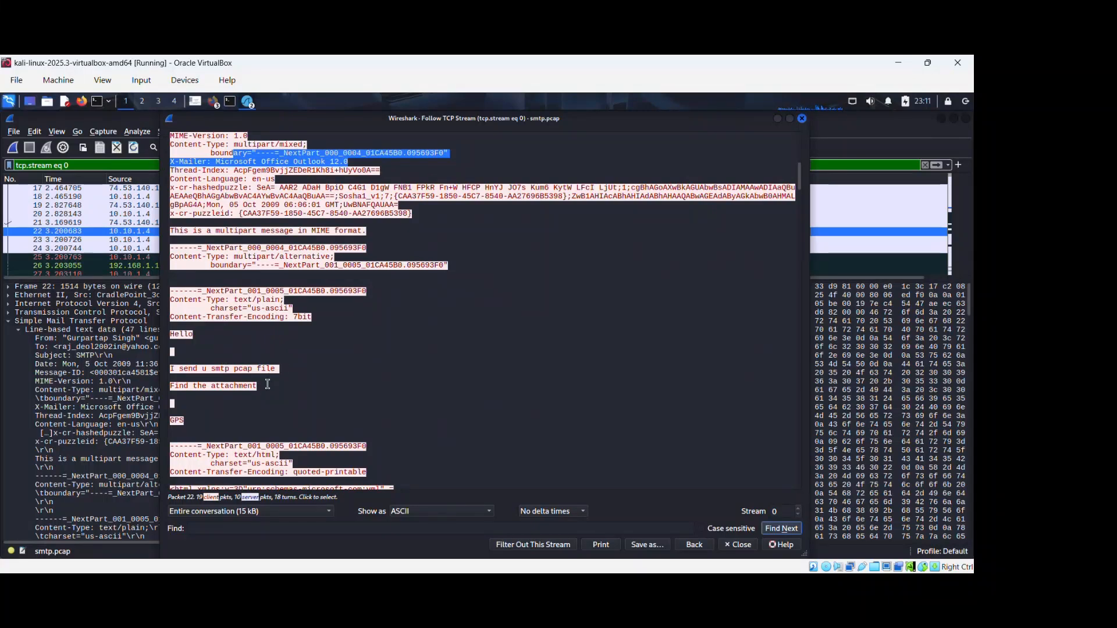
pyautogui.scroll(-1, 313, 388)
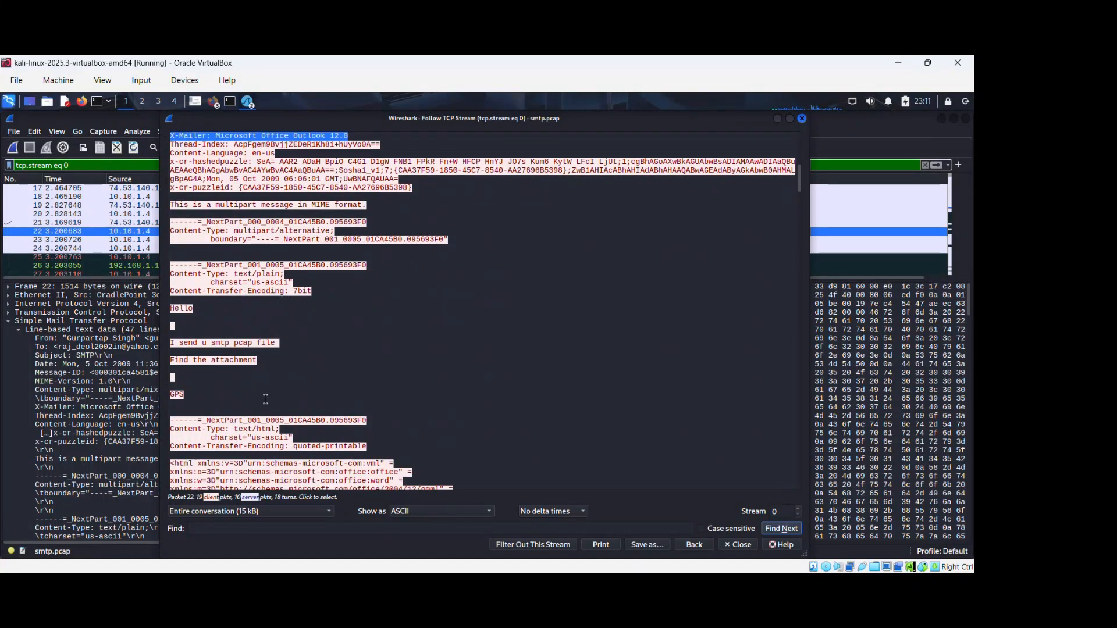
pyautogui.scroll(-4, 263, 395)
pyautogui.scroll(-2, 270, 392)
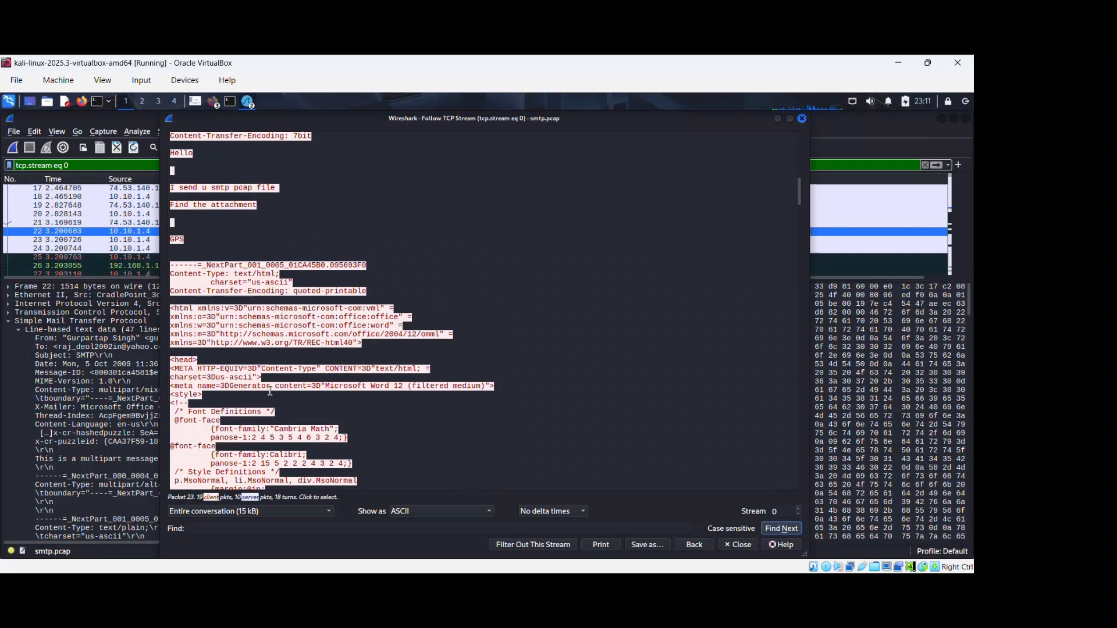
# Examine the text/html part and the attachment part of the TCP stream, highlighting the attachment's filename line.
pyautogui.scroll(-8, 290, 388)
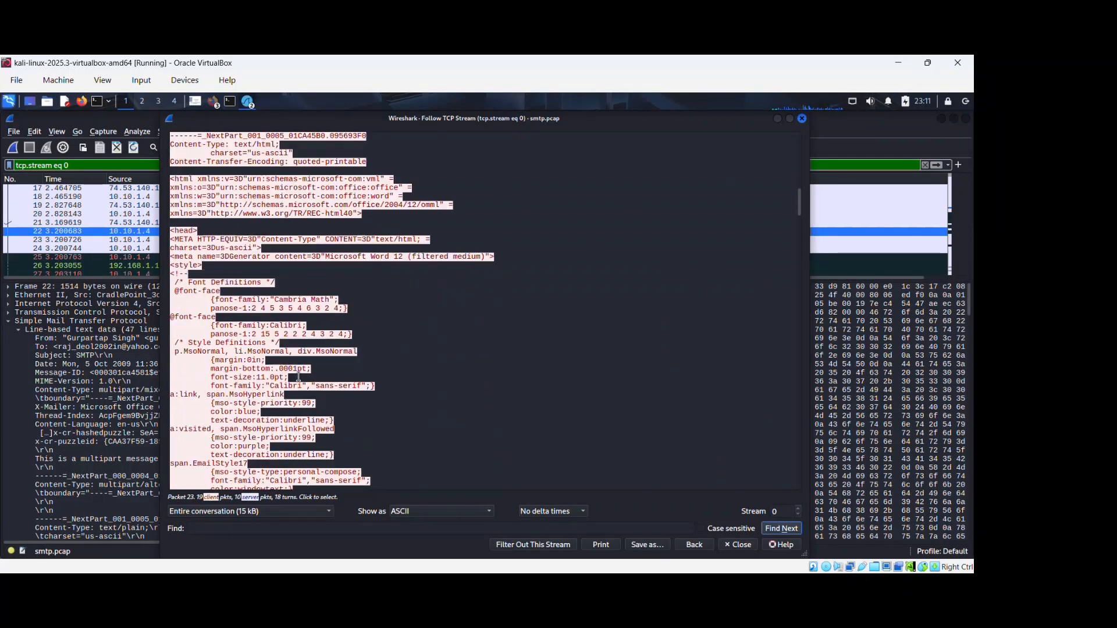
pyautogui.scroll(-6, 302, 370)
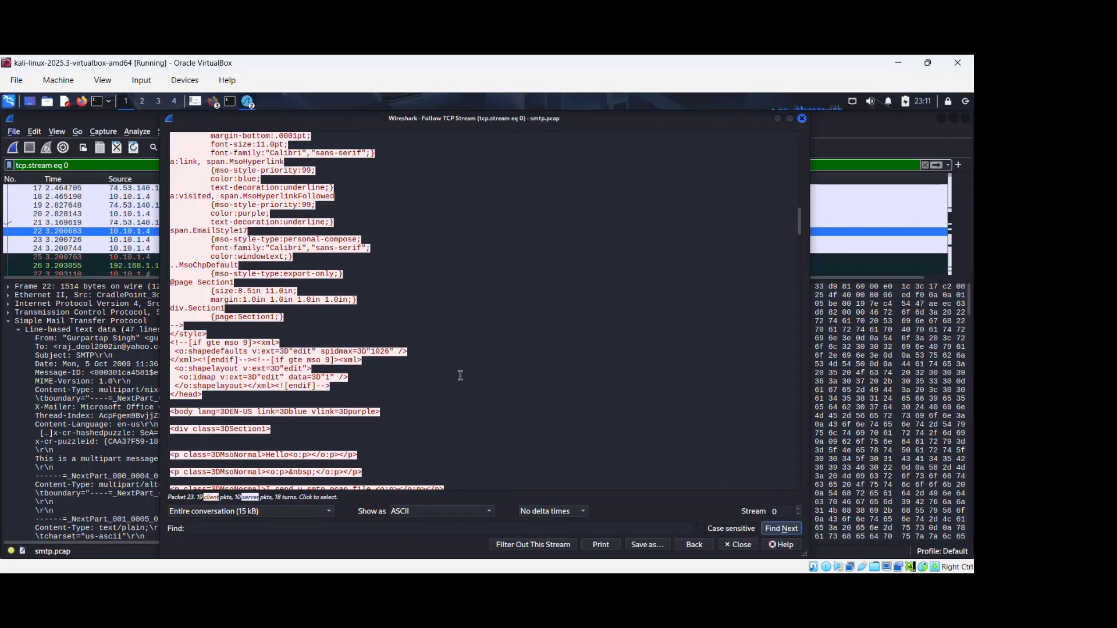
pyautogui.scroll(-3, 460, 372)
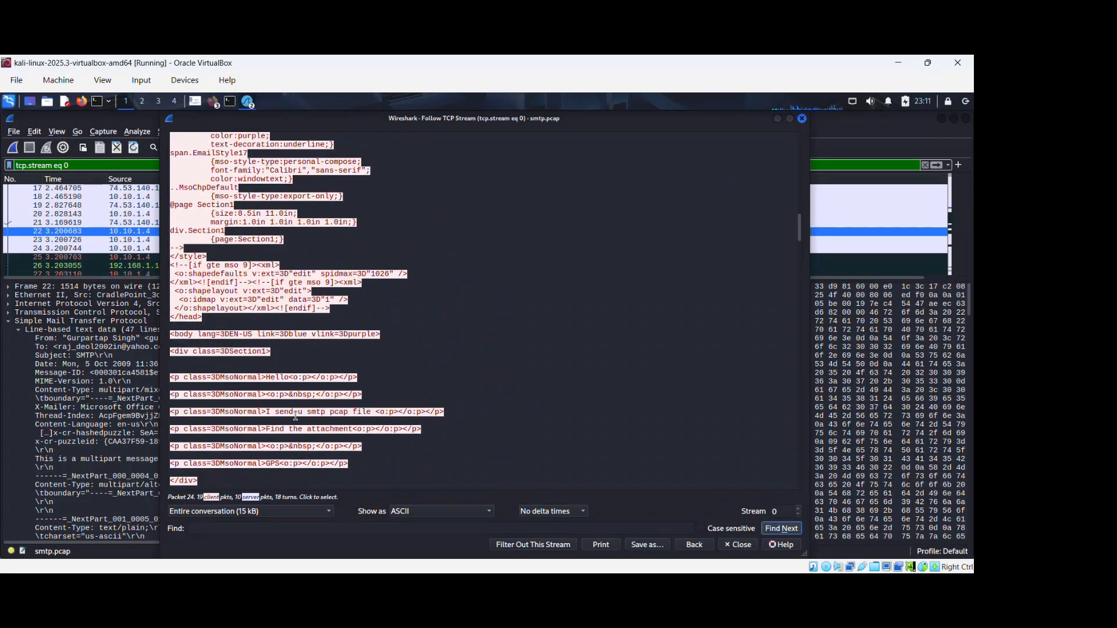
pyautogui.scroll(-1, 404, 432)
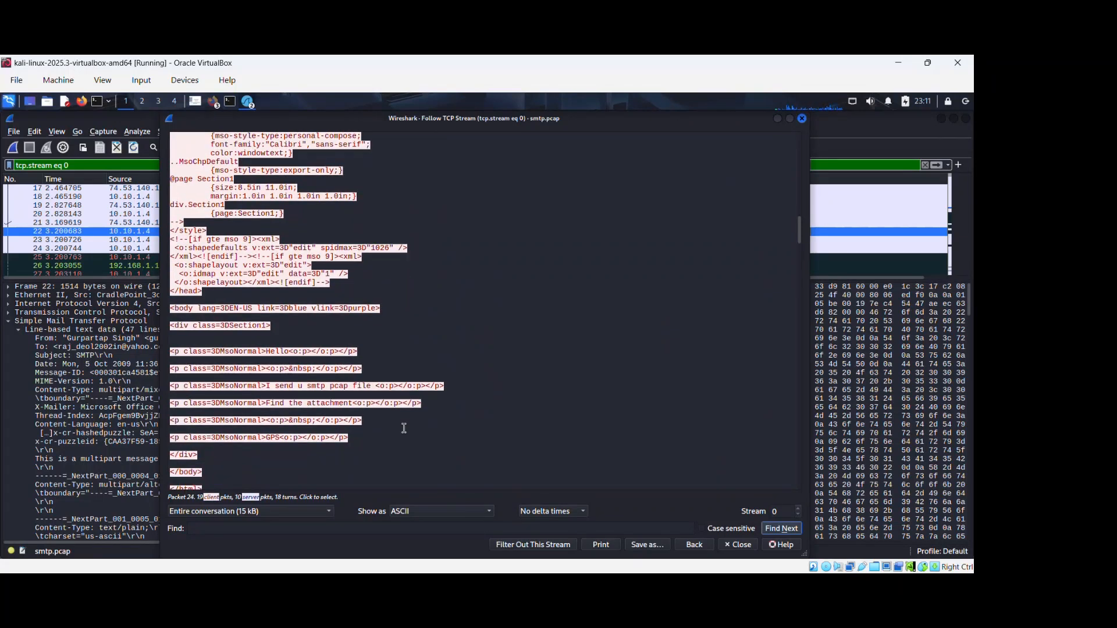
pyautogui.scroll(-5, 404, 428)
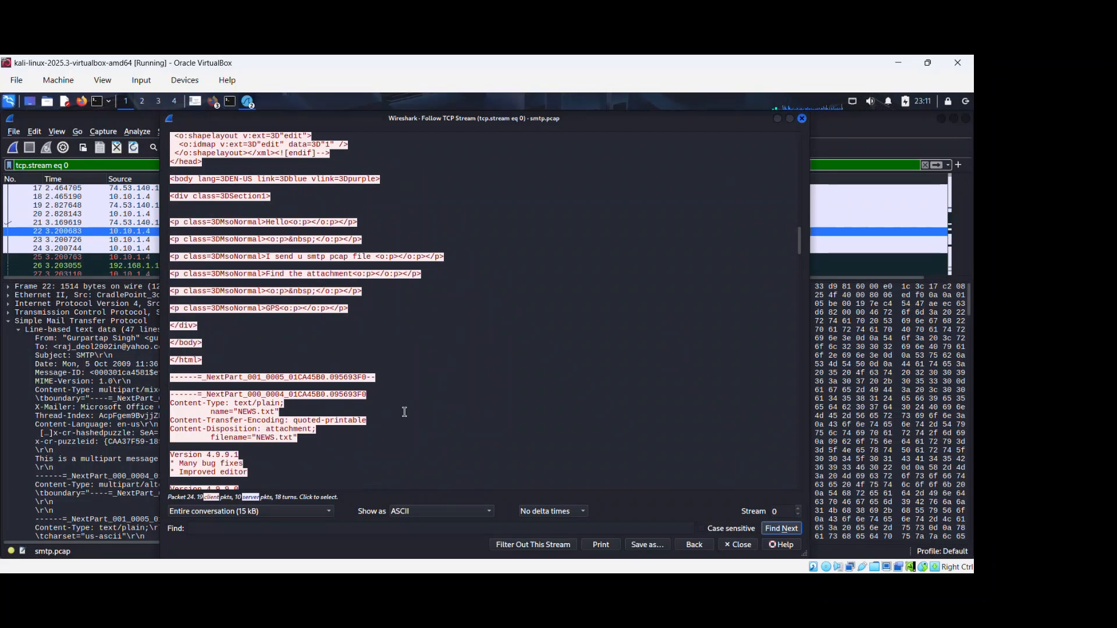
pyautogui.scroll(-2, 407, 409)
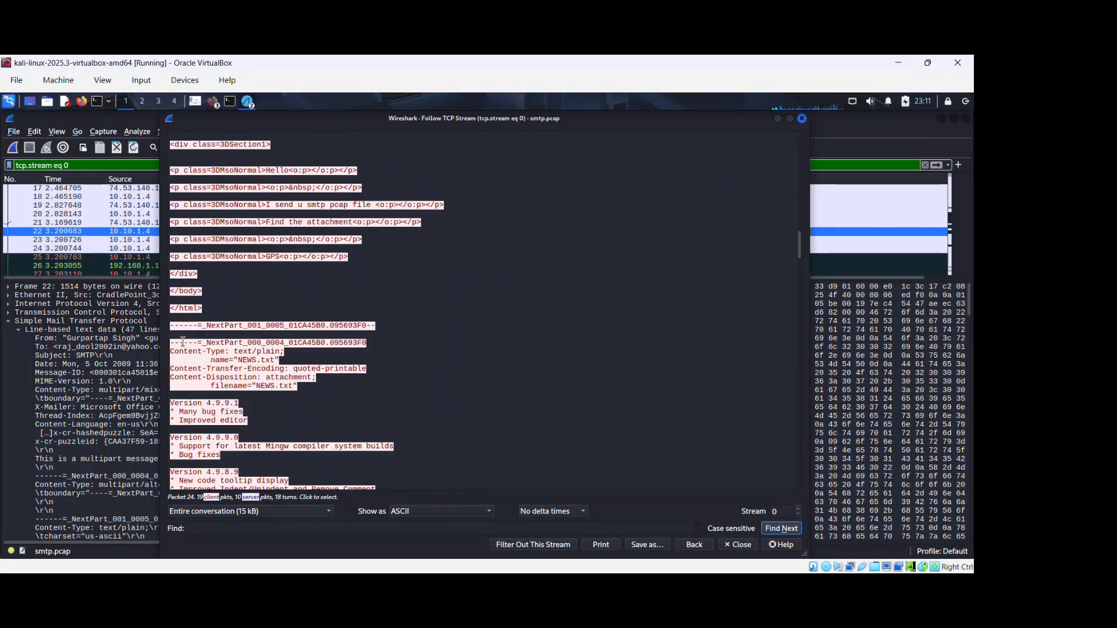
pyautogui.moveTo(211, 387); pyautogui.dragTo(314, 386)
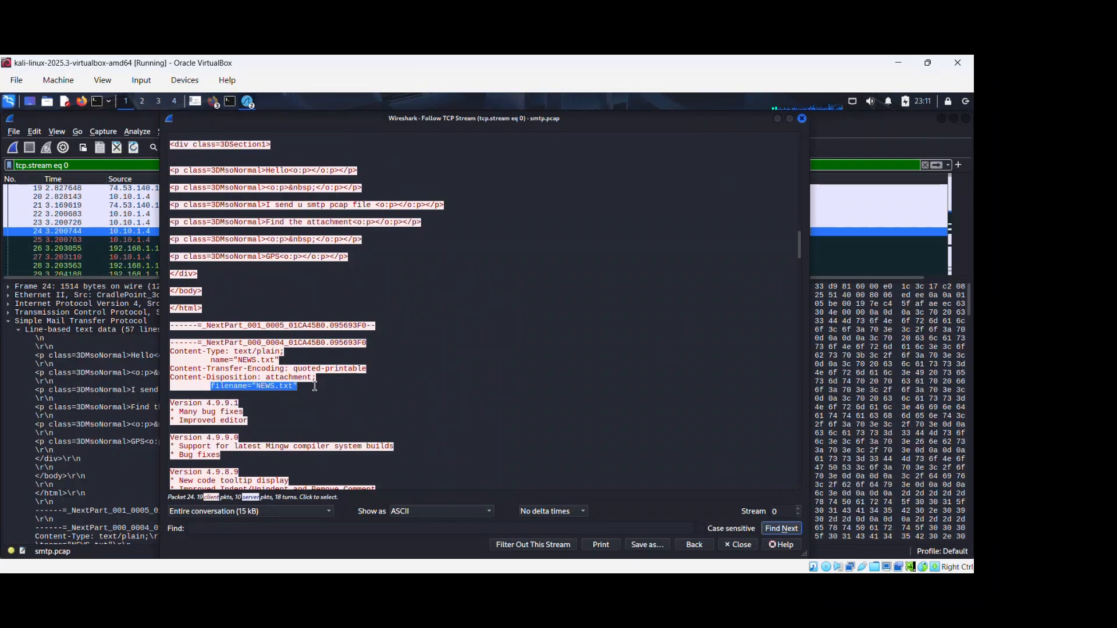
# Switch to the lab PDF and review slide page 32 on the SMTP commands and email message, continuing to the questions on page 33.
pyautogui.hotkey('alt', 'Tab')
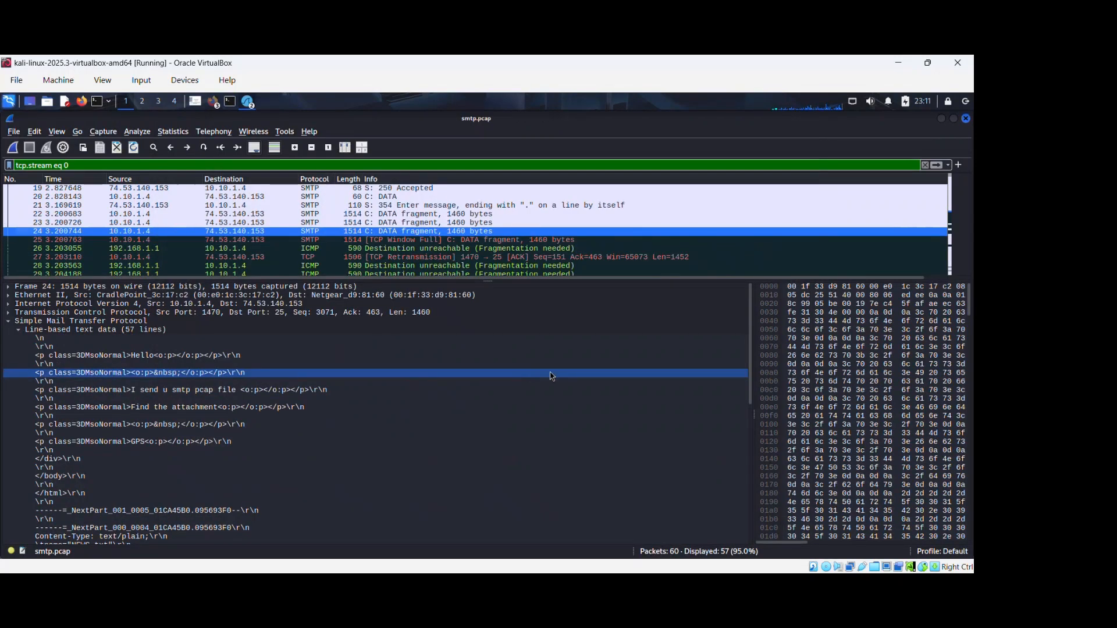
pyautogui.hotkey('alt', 'Tab')
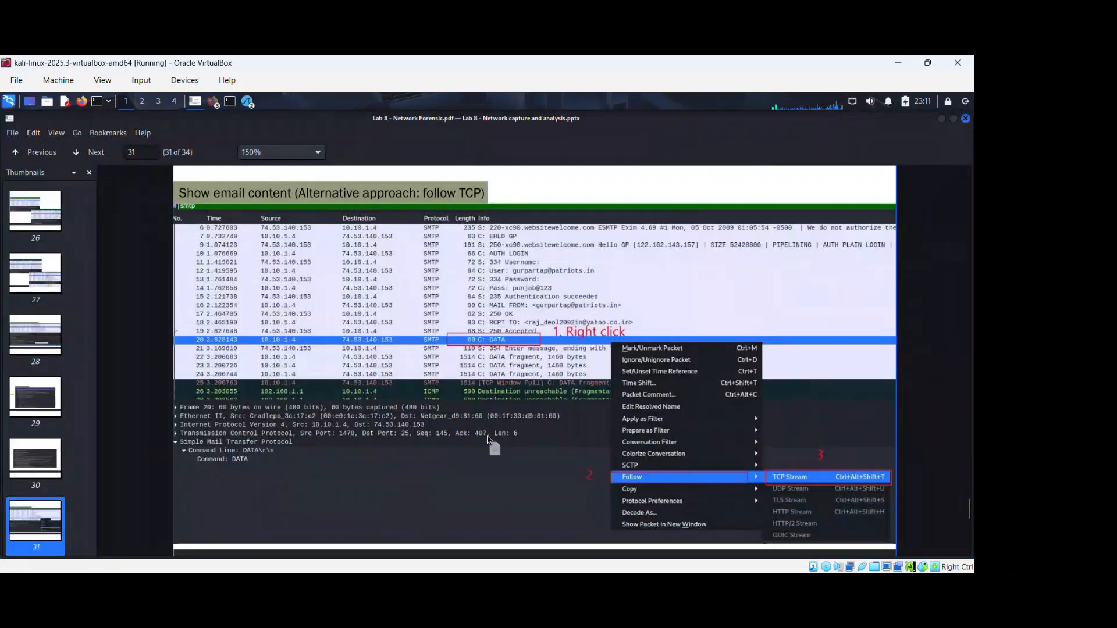
pyautogui.scroll(-5, 491, 425)
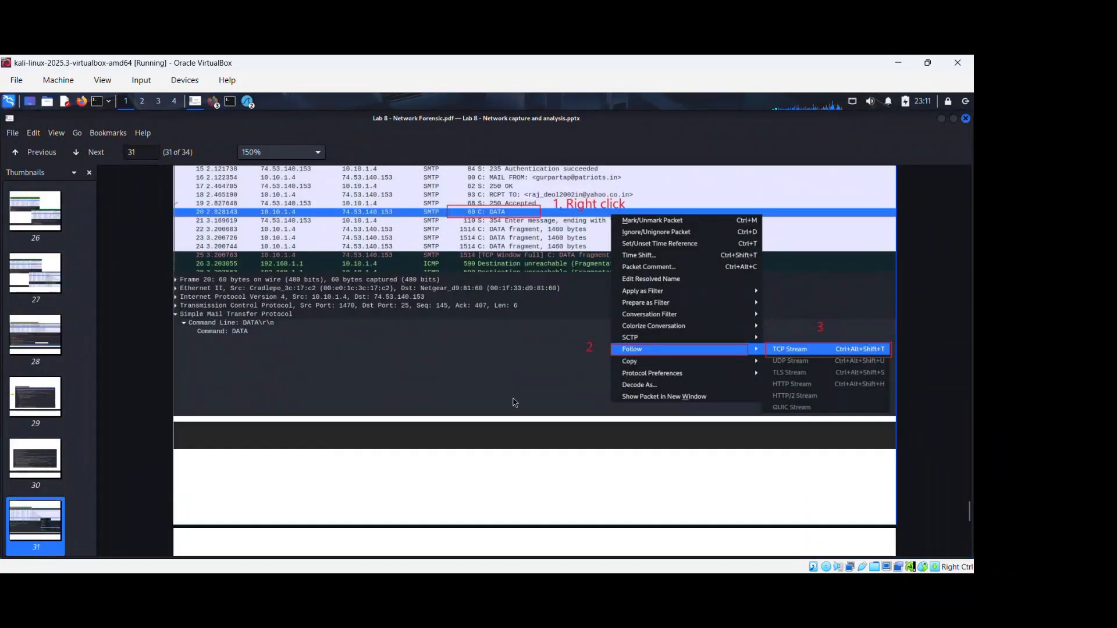
pyautogui.scroll(-5, 511, 400)
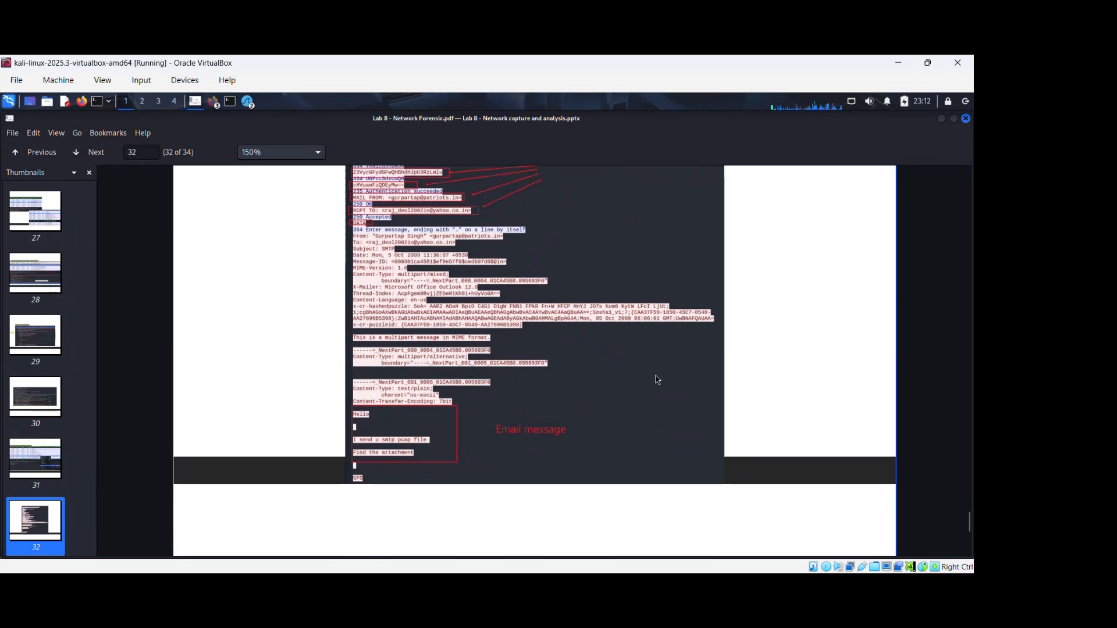
pyautogui.scroll(-10, 658, 378)
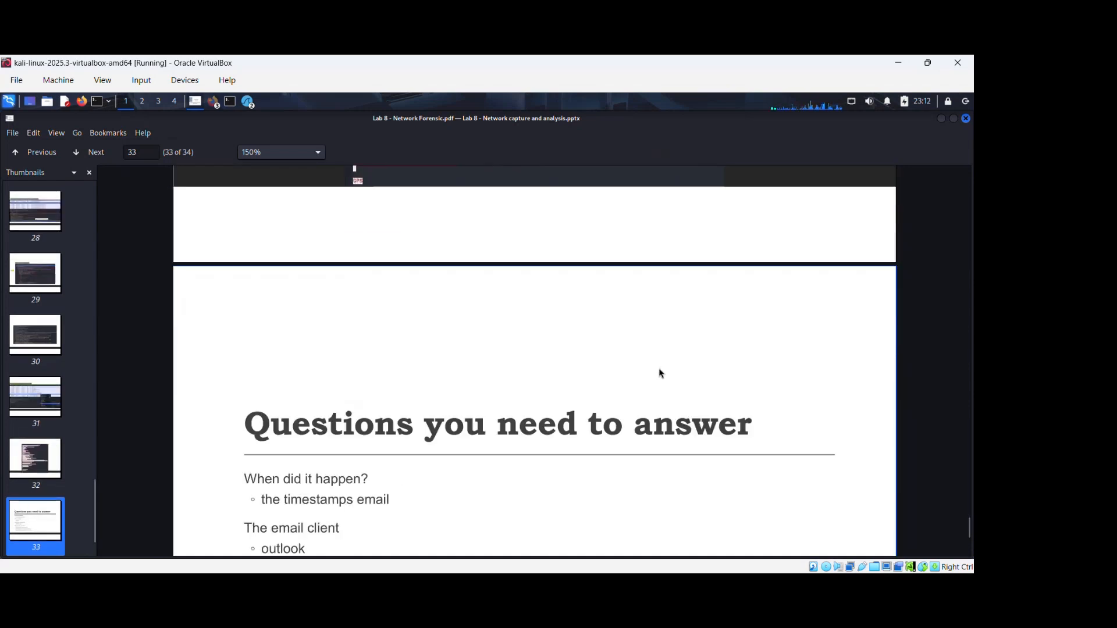
pyautogui.scroll(15, 660, 371)
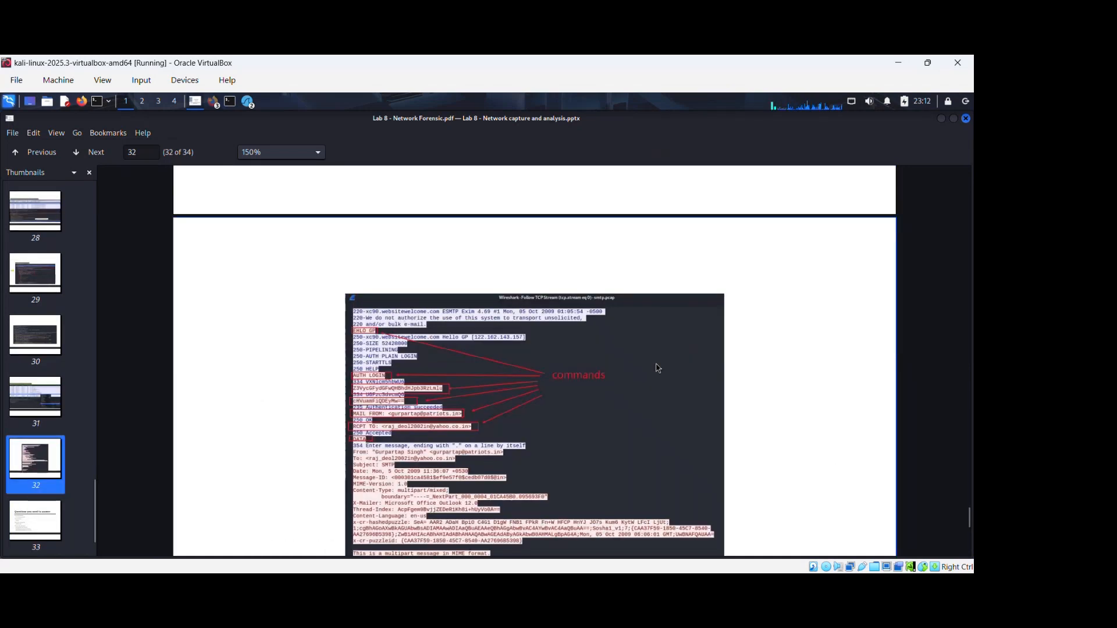
pyautogui.scroll(-2, 685, 378)
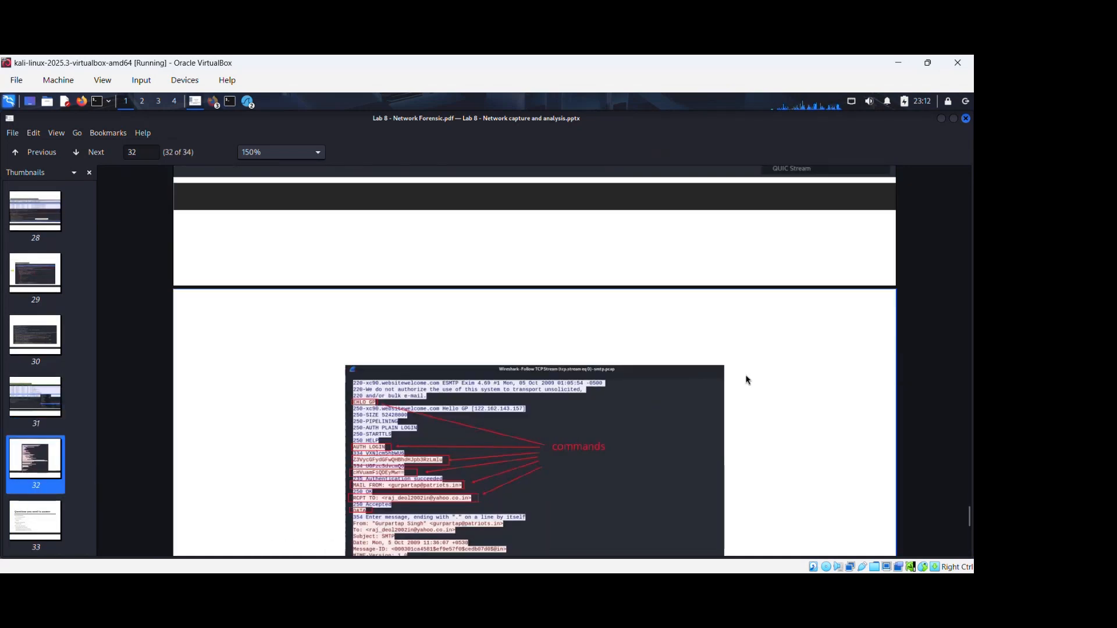
pyautogui.scroll(-1, 743, 374)
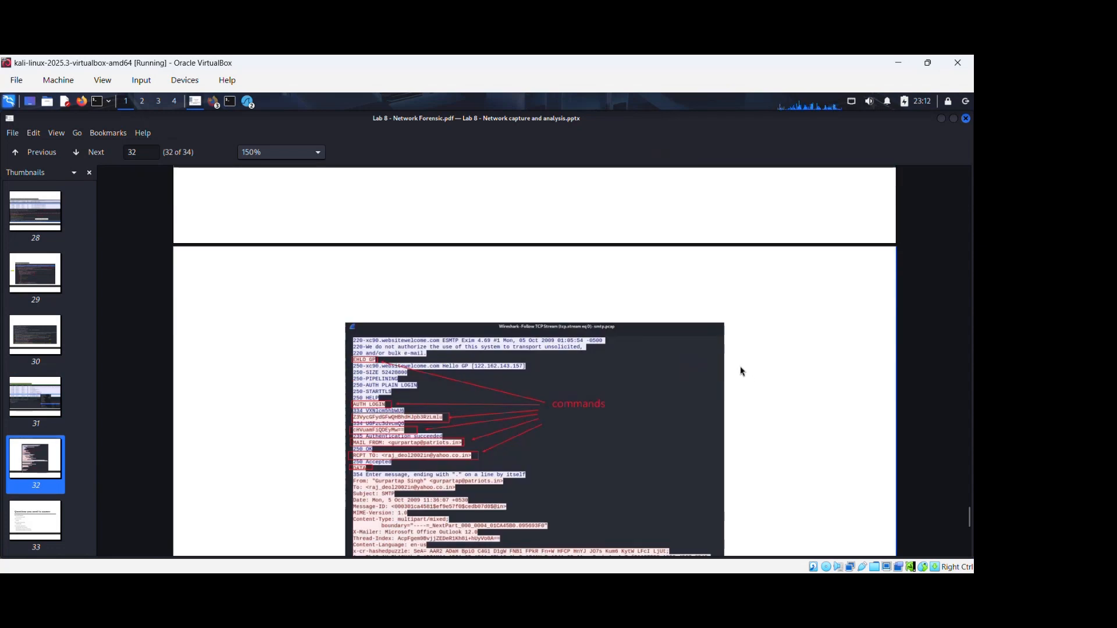
pyautogui.scroll(-2, 743, 377)
pyautogui.scroll(-1, 748, 372)
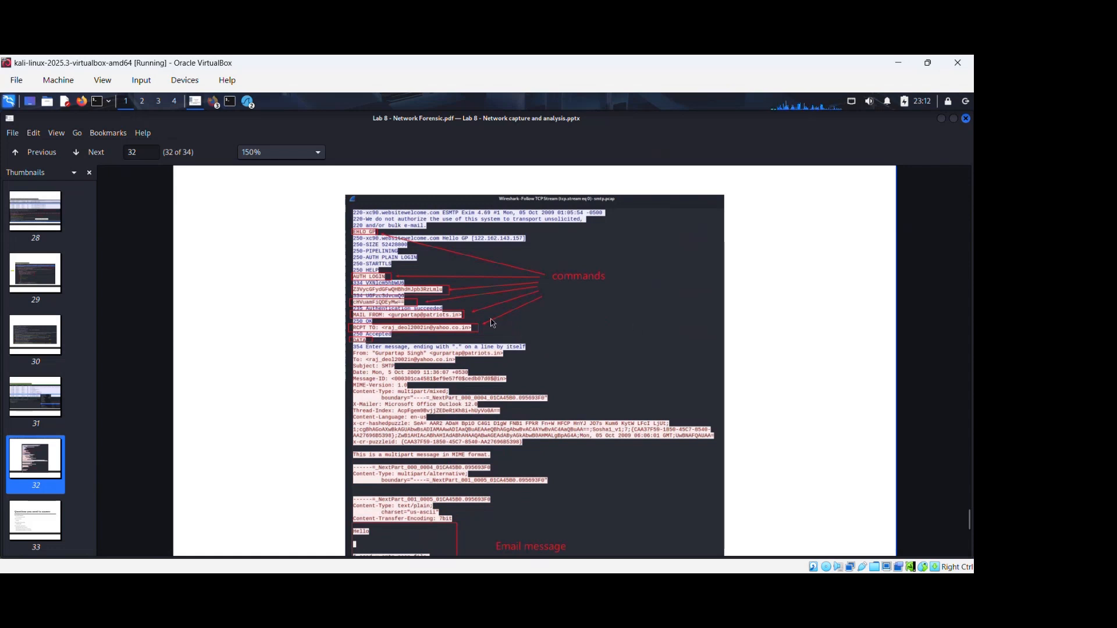
pyautogui.scroll(-2, 611, 346)
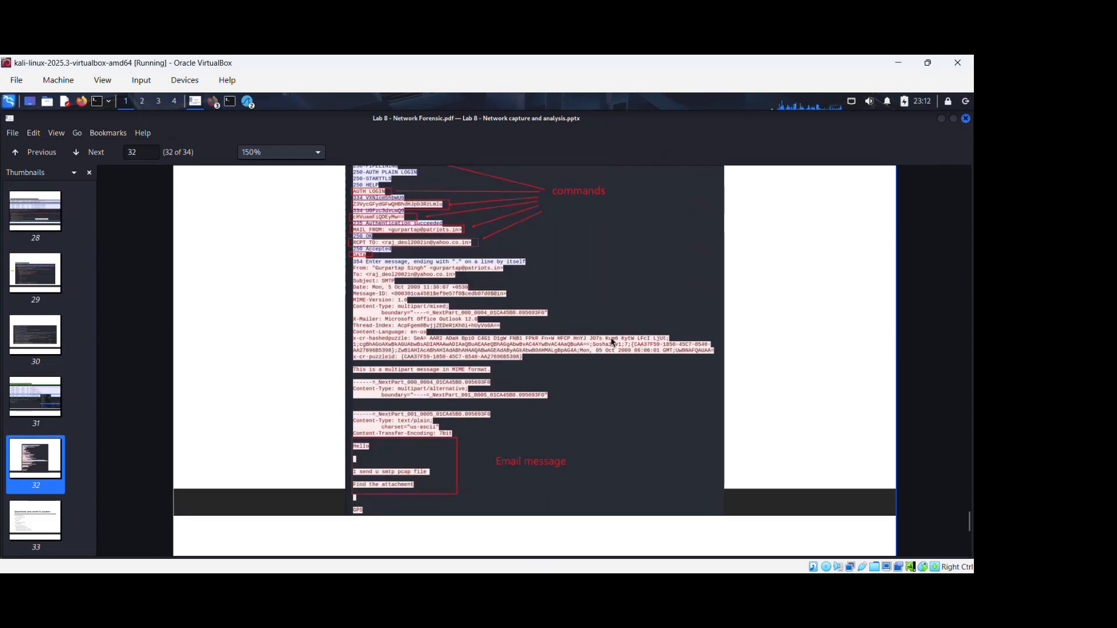
pyautogui.scroll(-12, 611, 343)
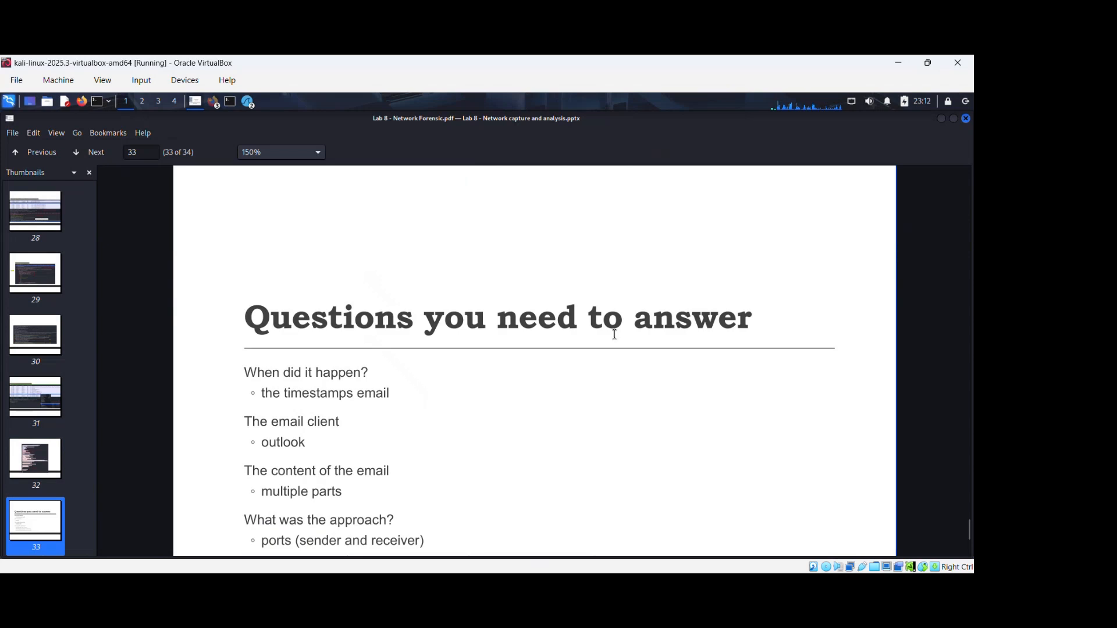